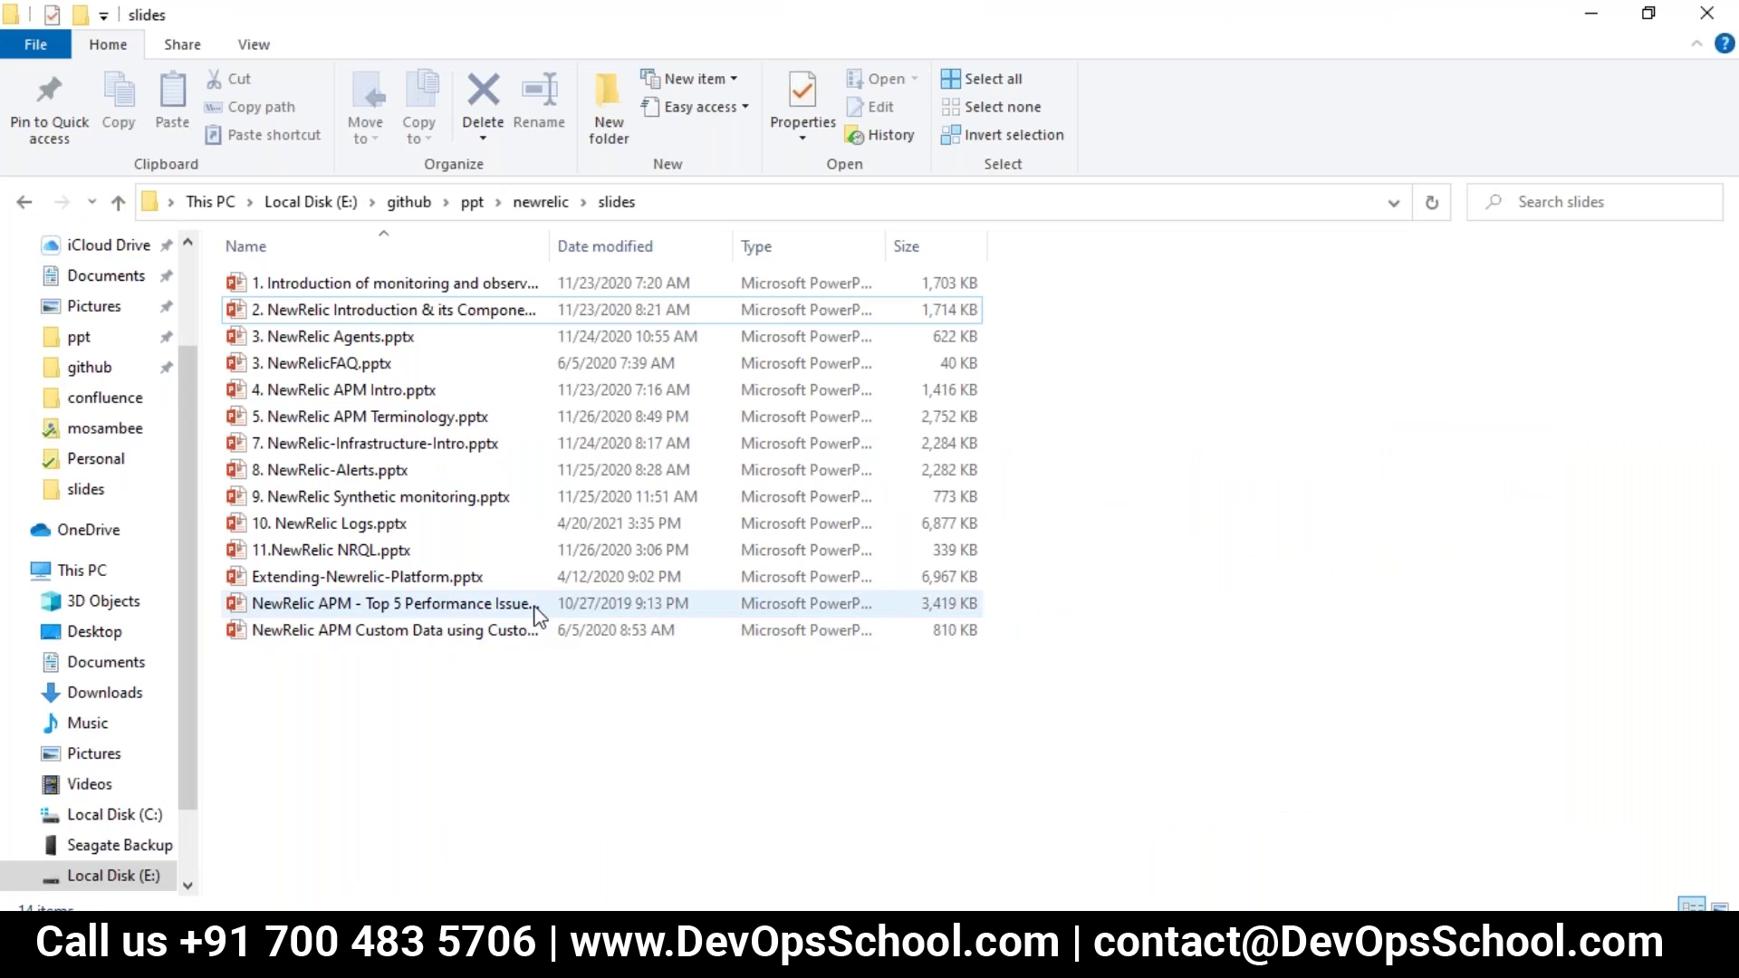
Step: Open 7. NewRelic-Infrastructure-Intro.pptx from the slides folder in PowerPoint
click(391, 446)
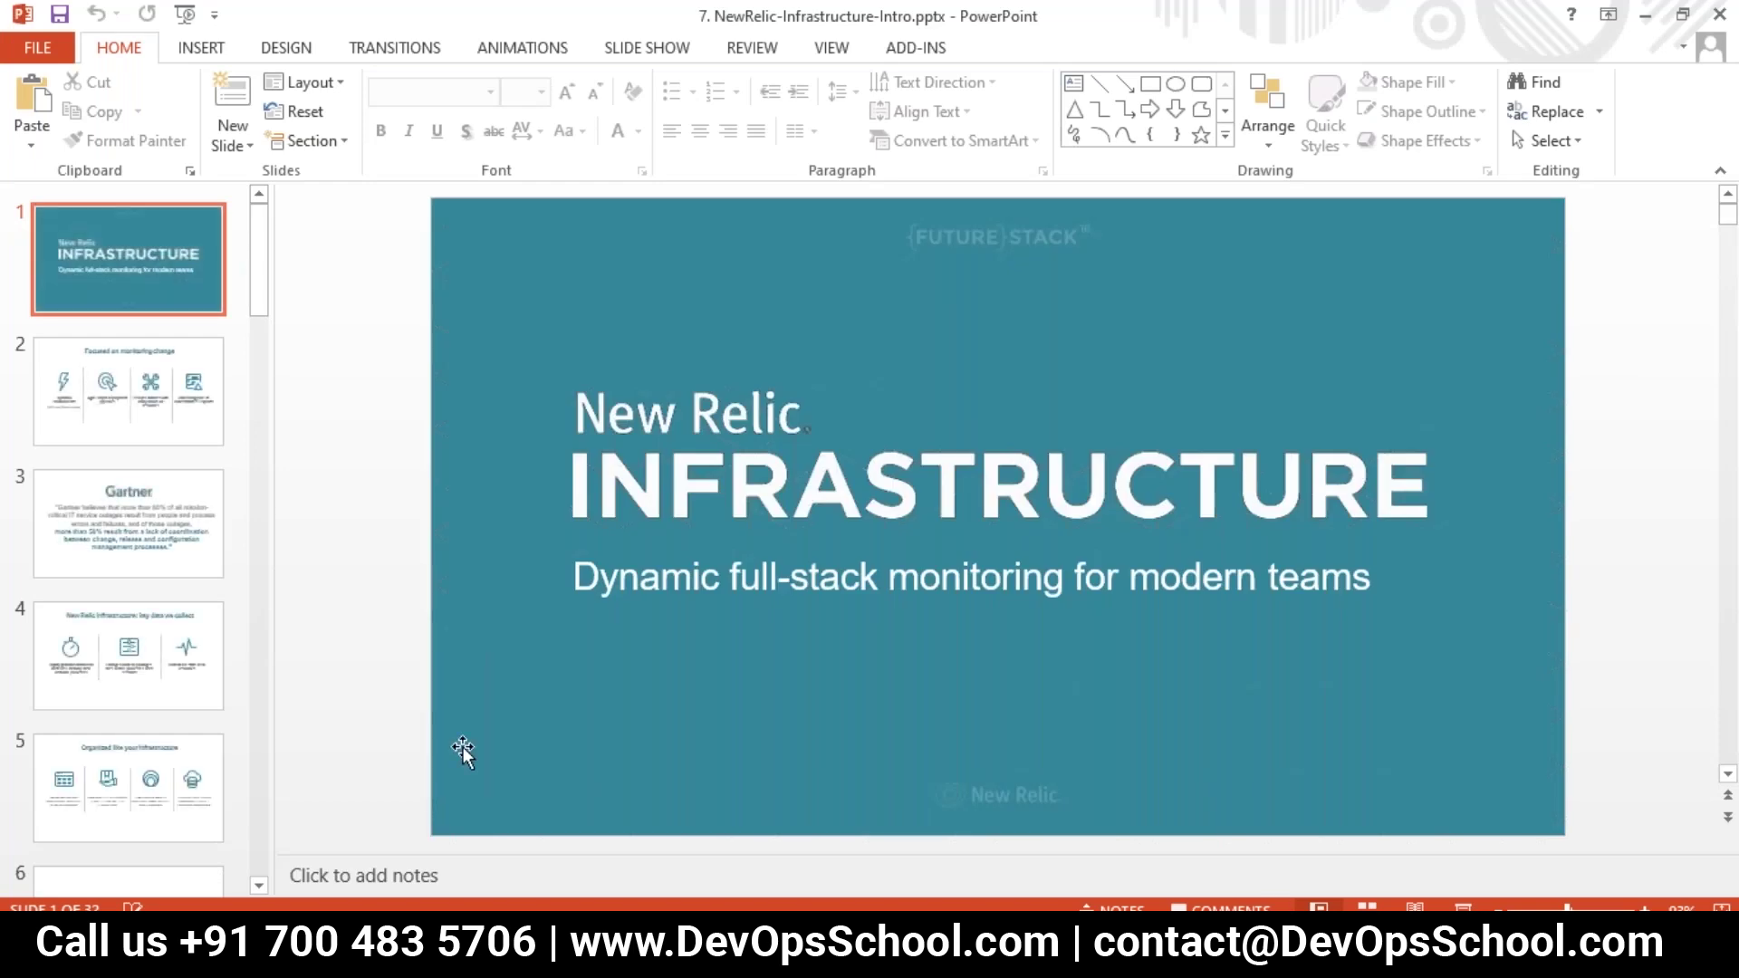
Step: Launch a blank Notepad from the Run box over the Infrastructure title slide
scroll(163, 711, down, 2)
scroll(163, 711, up, 2)
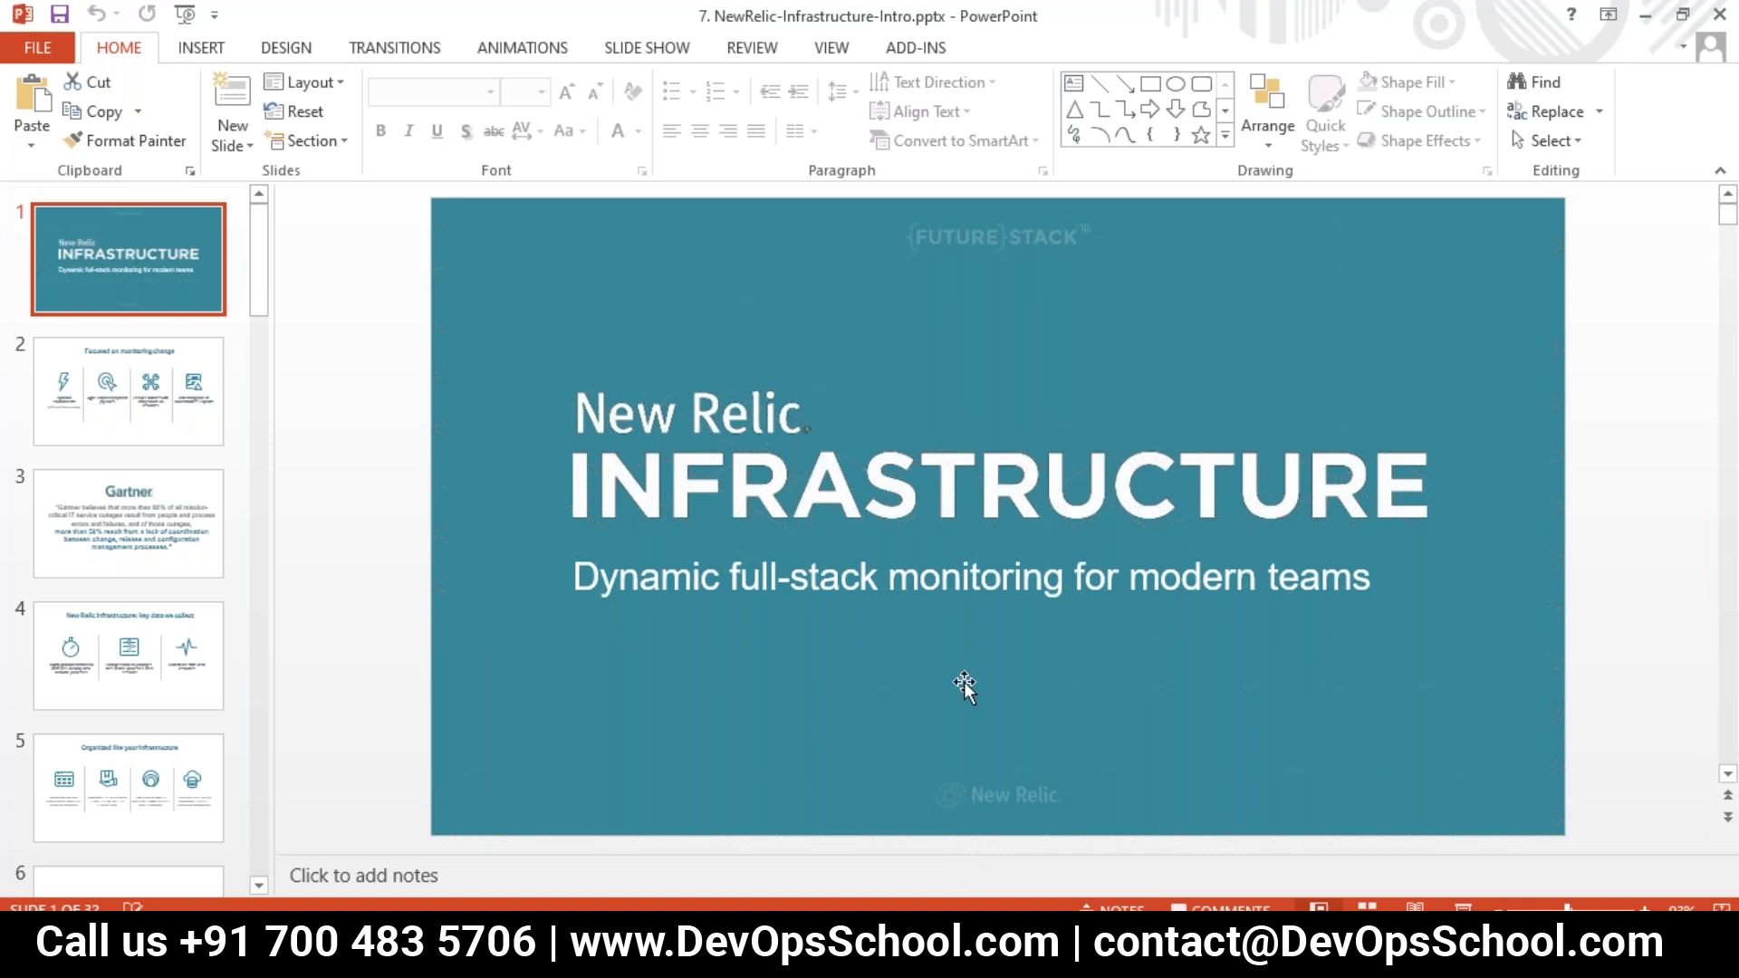
key(super+r)
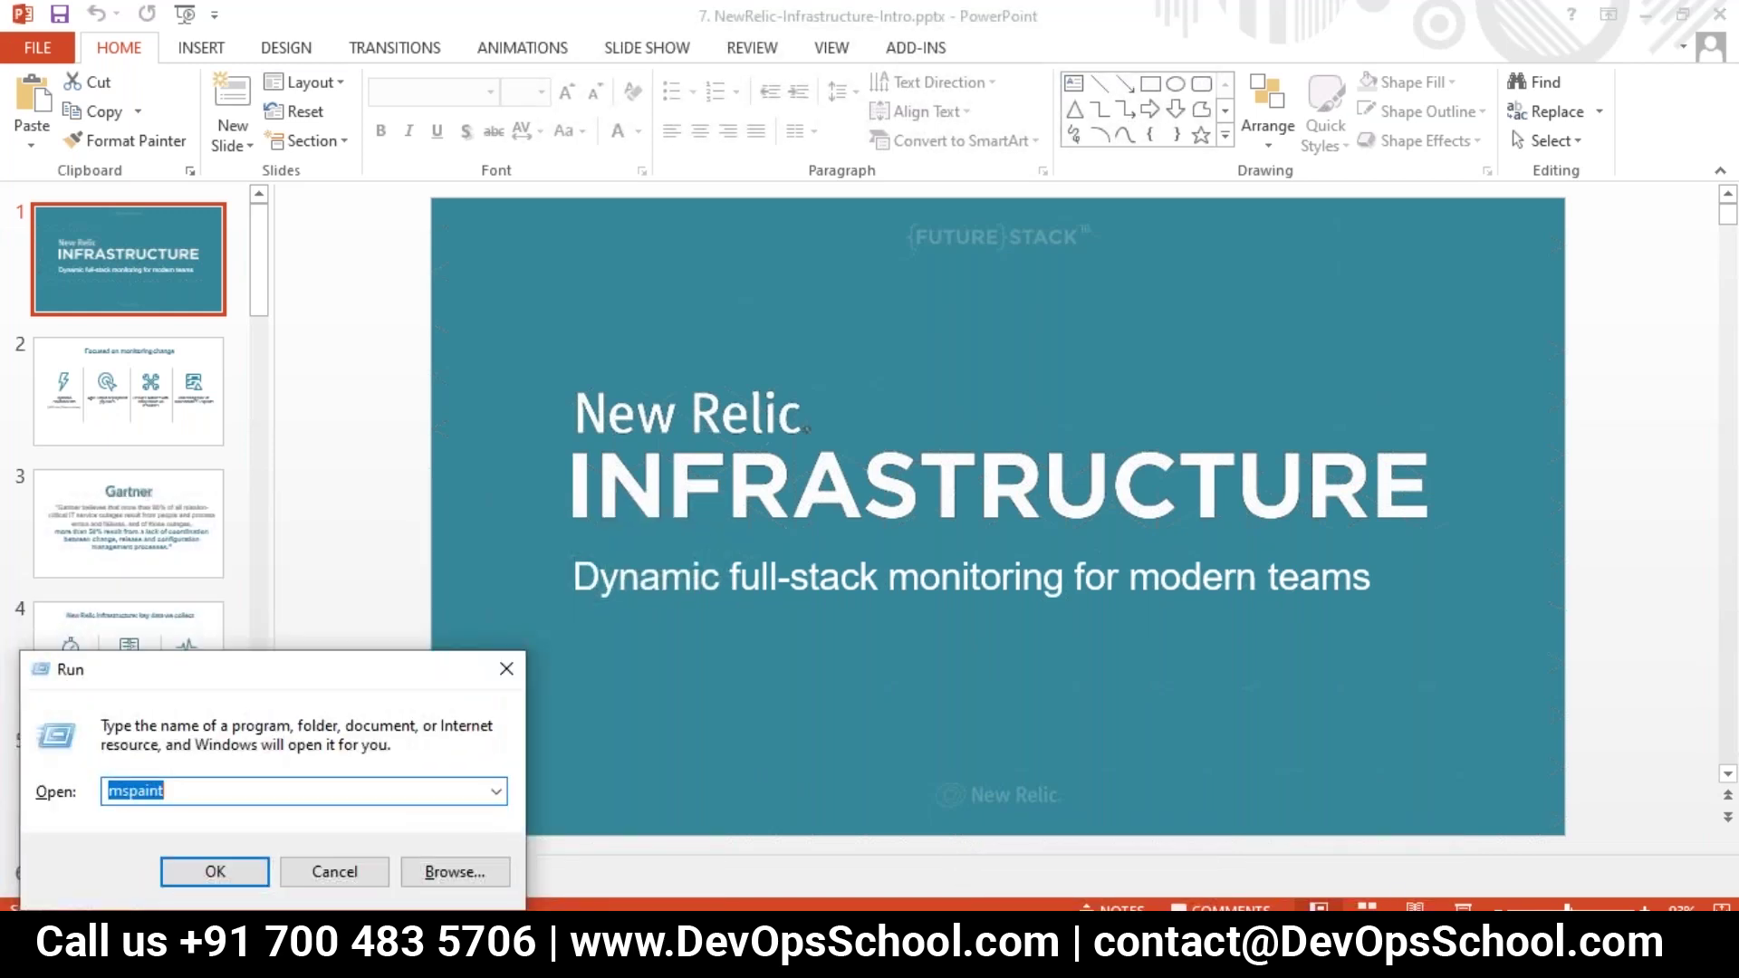
key(Return)
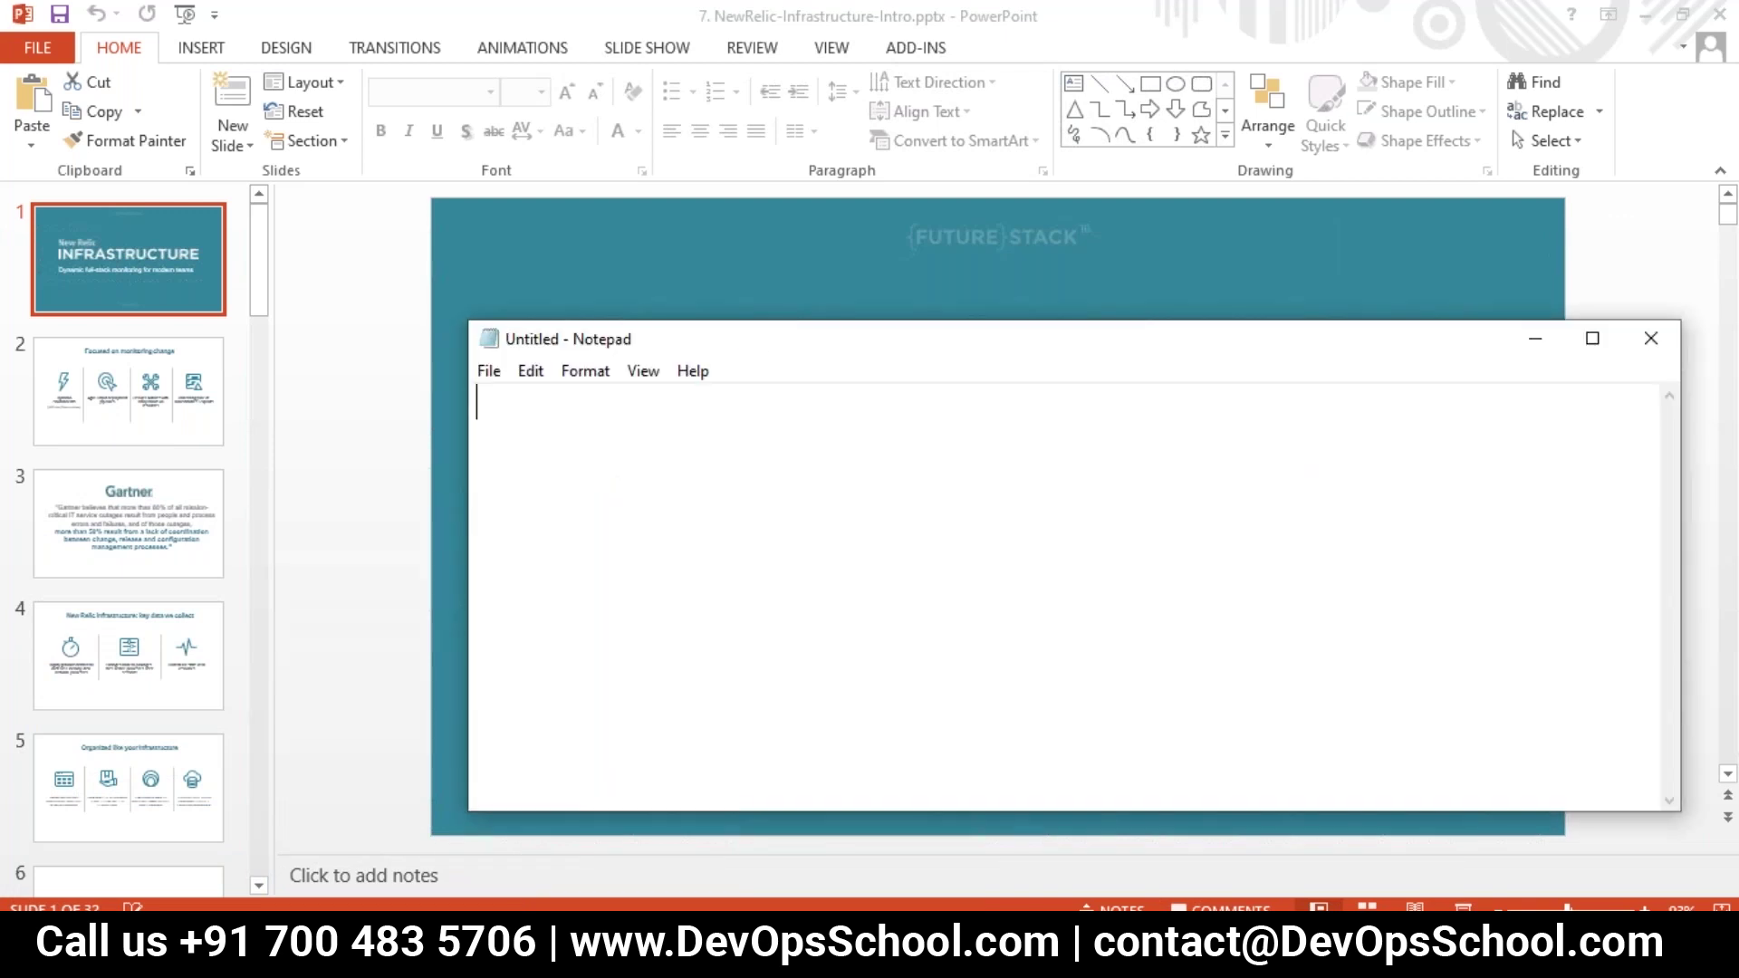
Step: Maximize Notepad and type 'Step 1 - Register at NewRelic - 30 Days' and 'Step 2 - Create one VMs in AWS'
double_click(578, 324)
text(St)
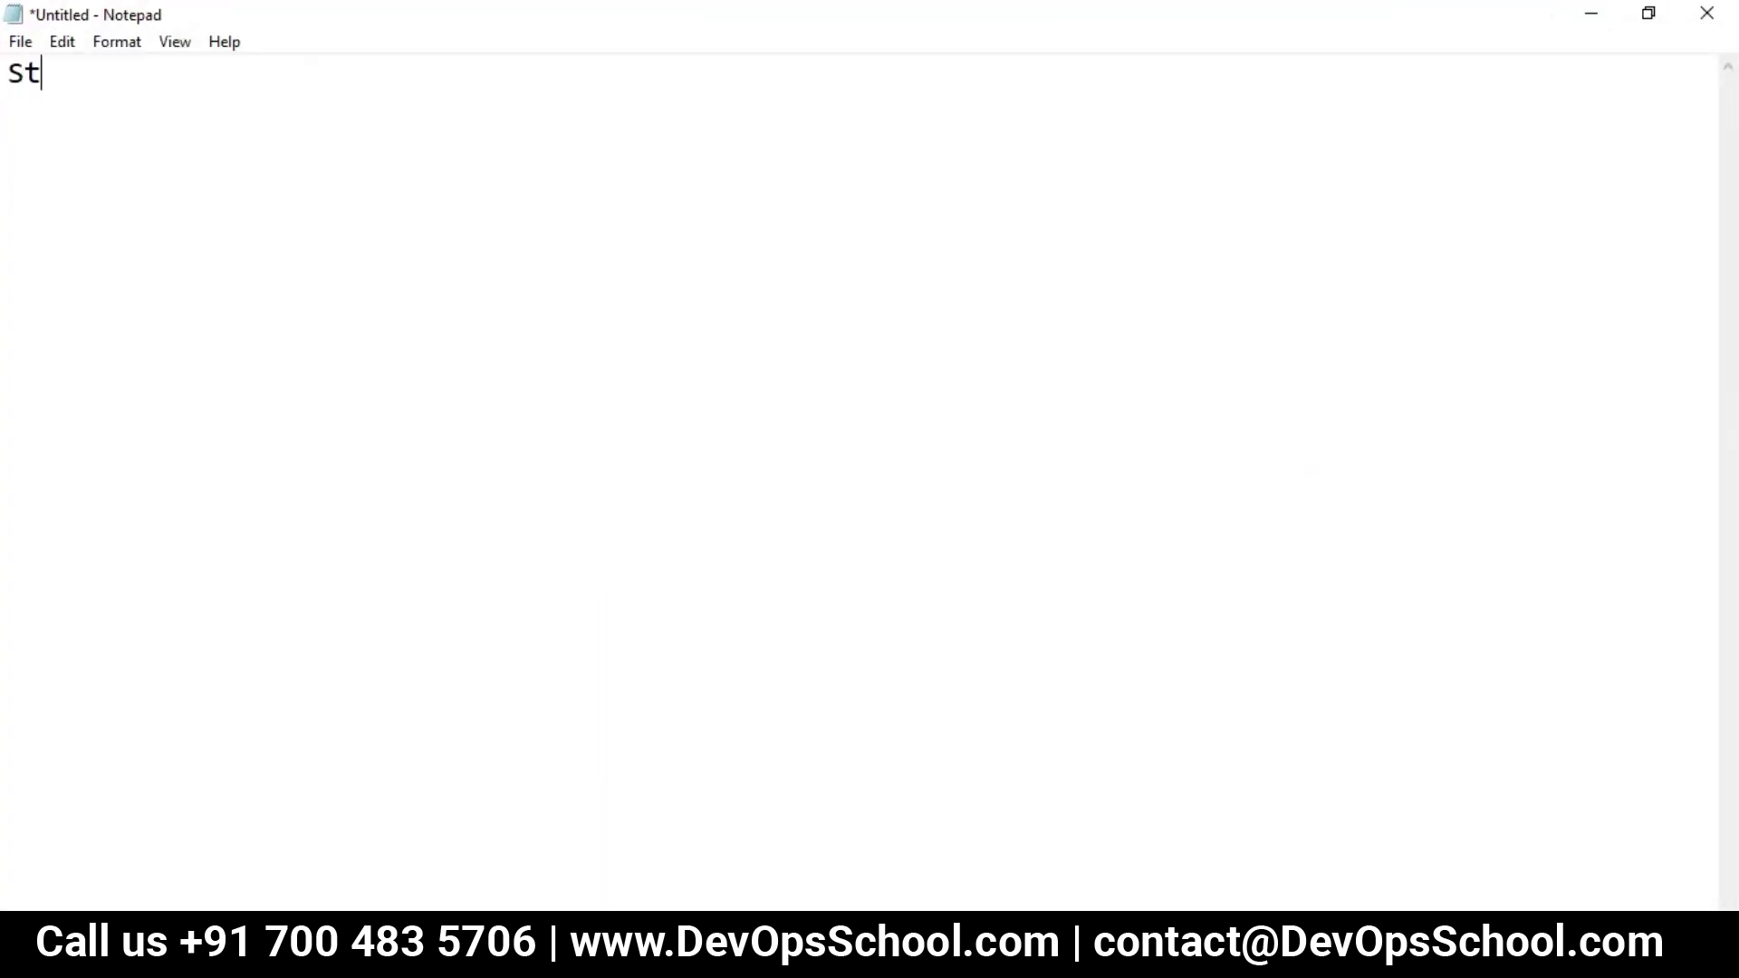
text(ep 1 - Register a)
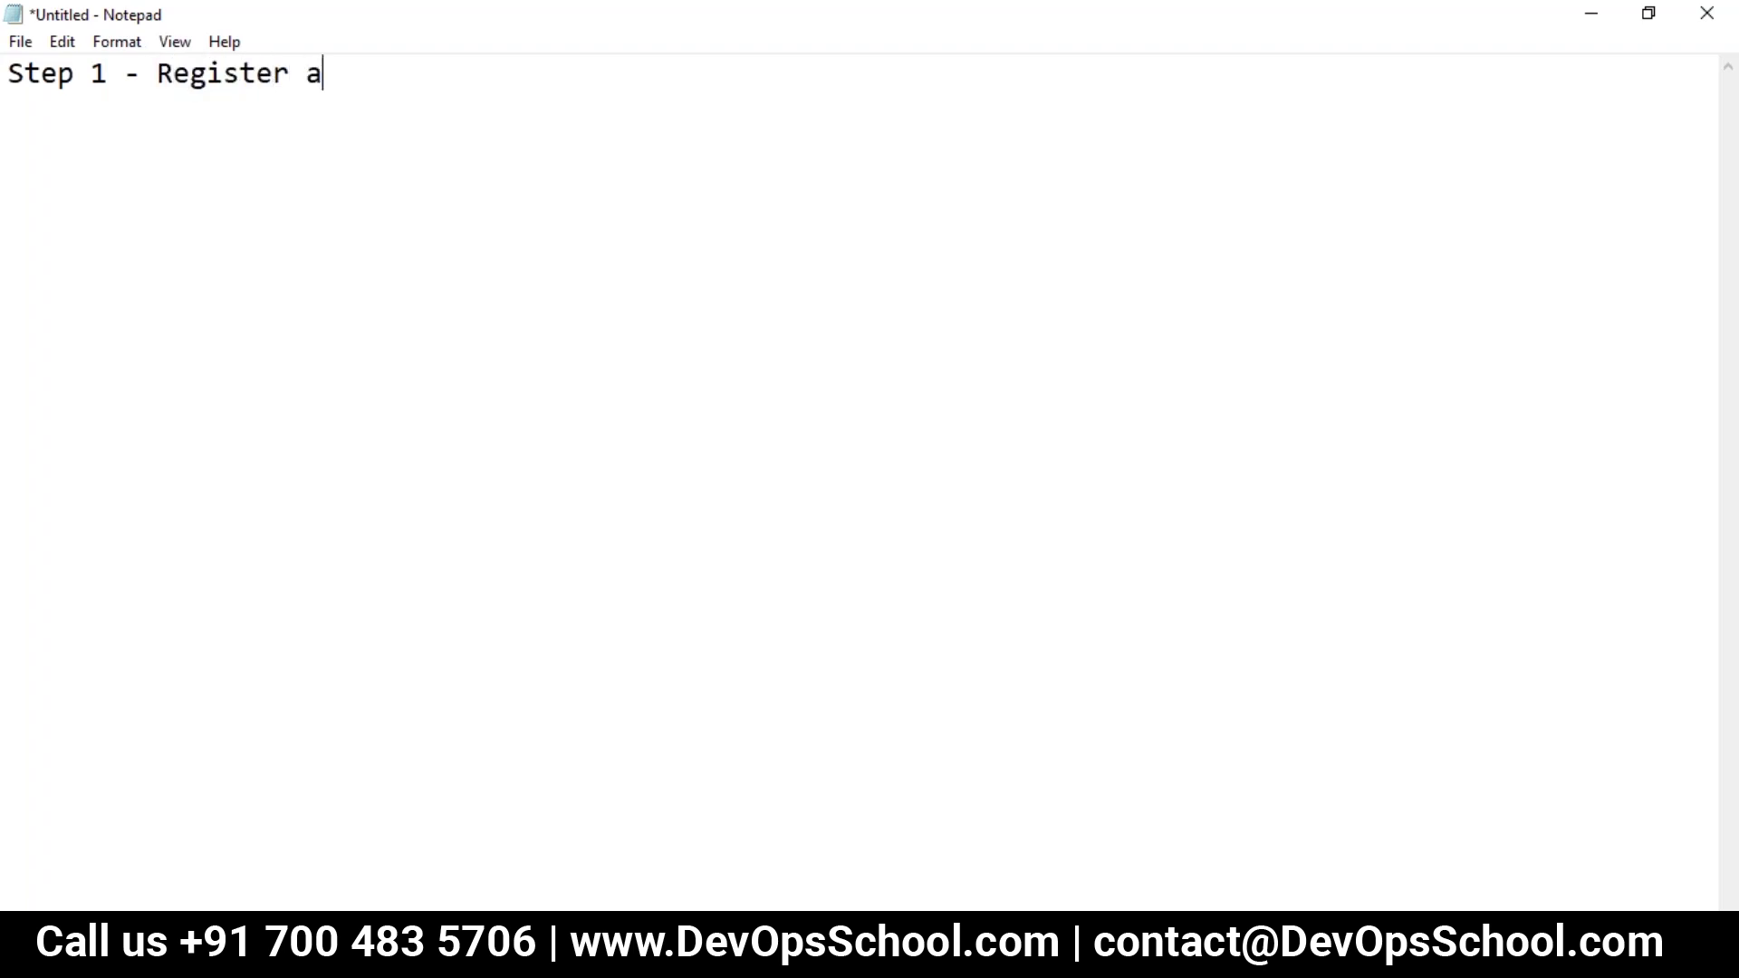
text(t NewRel)
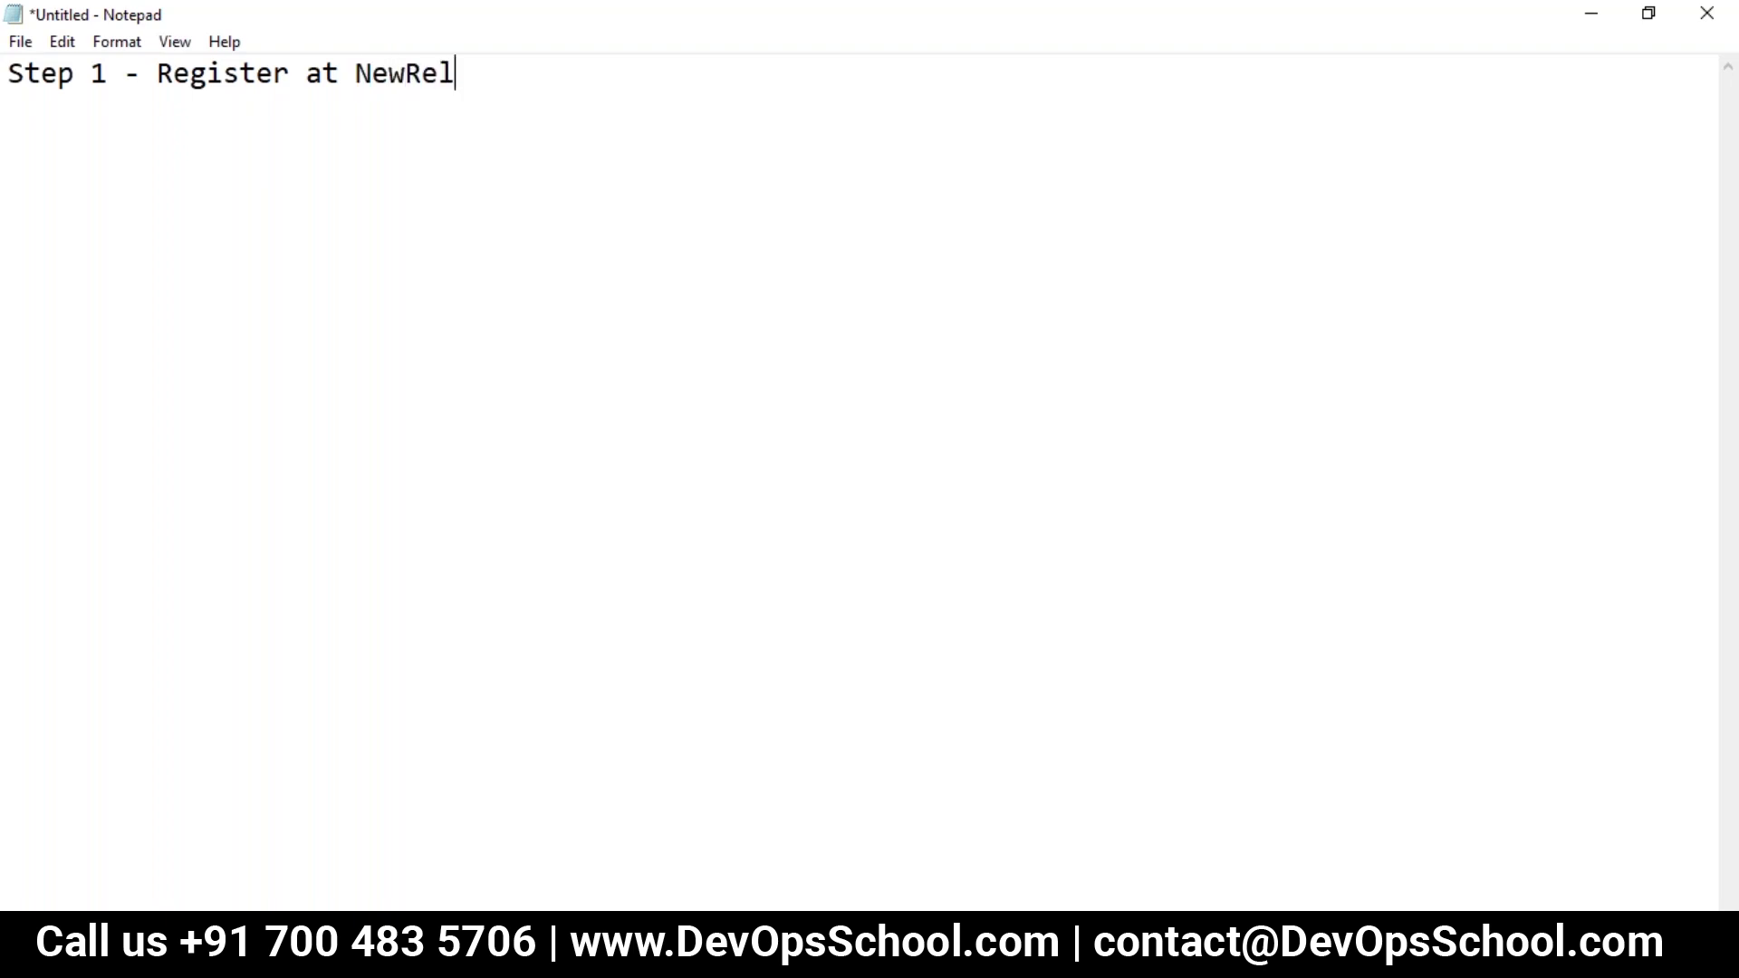
text(ic - 30 Days)
key(Return)
text(Step 2 -)
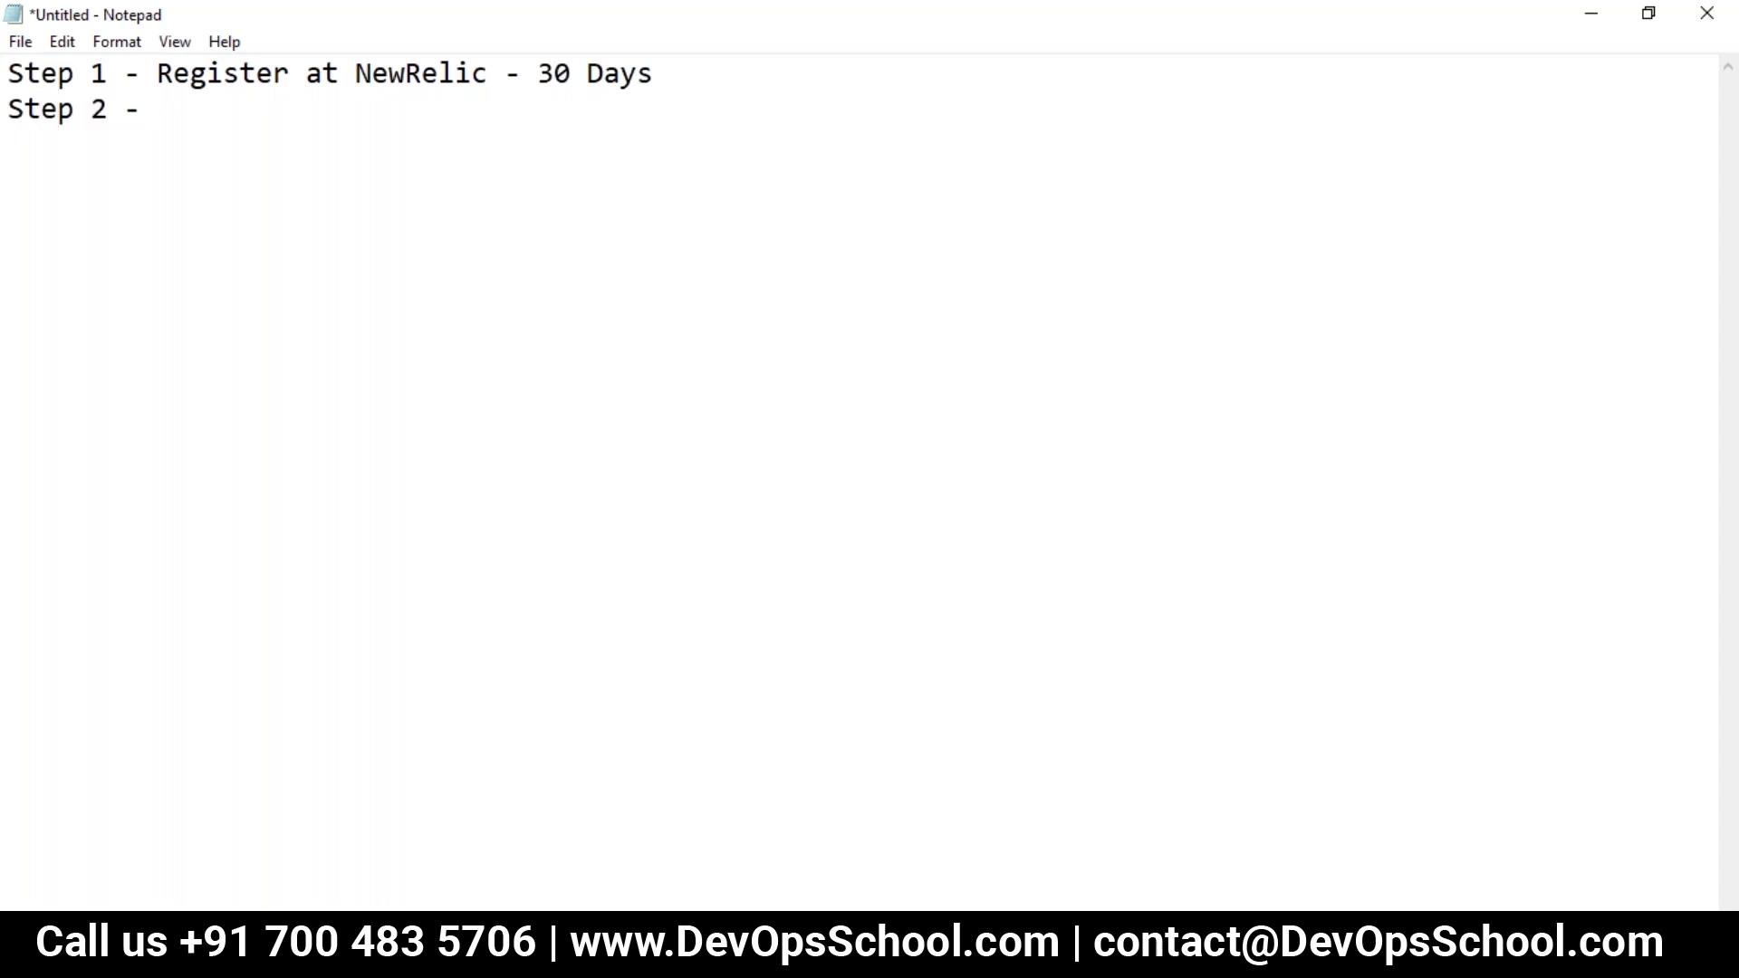
text( Create one VMs in AWS)
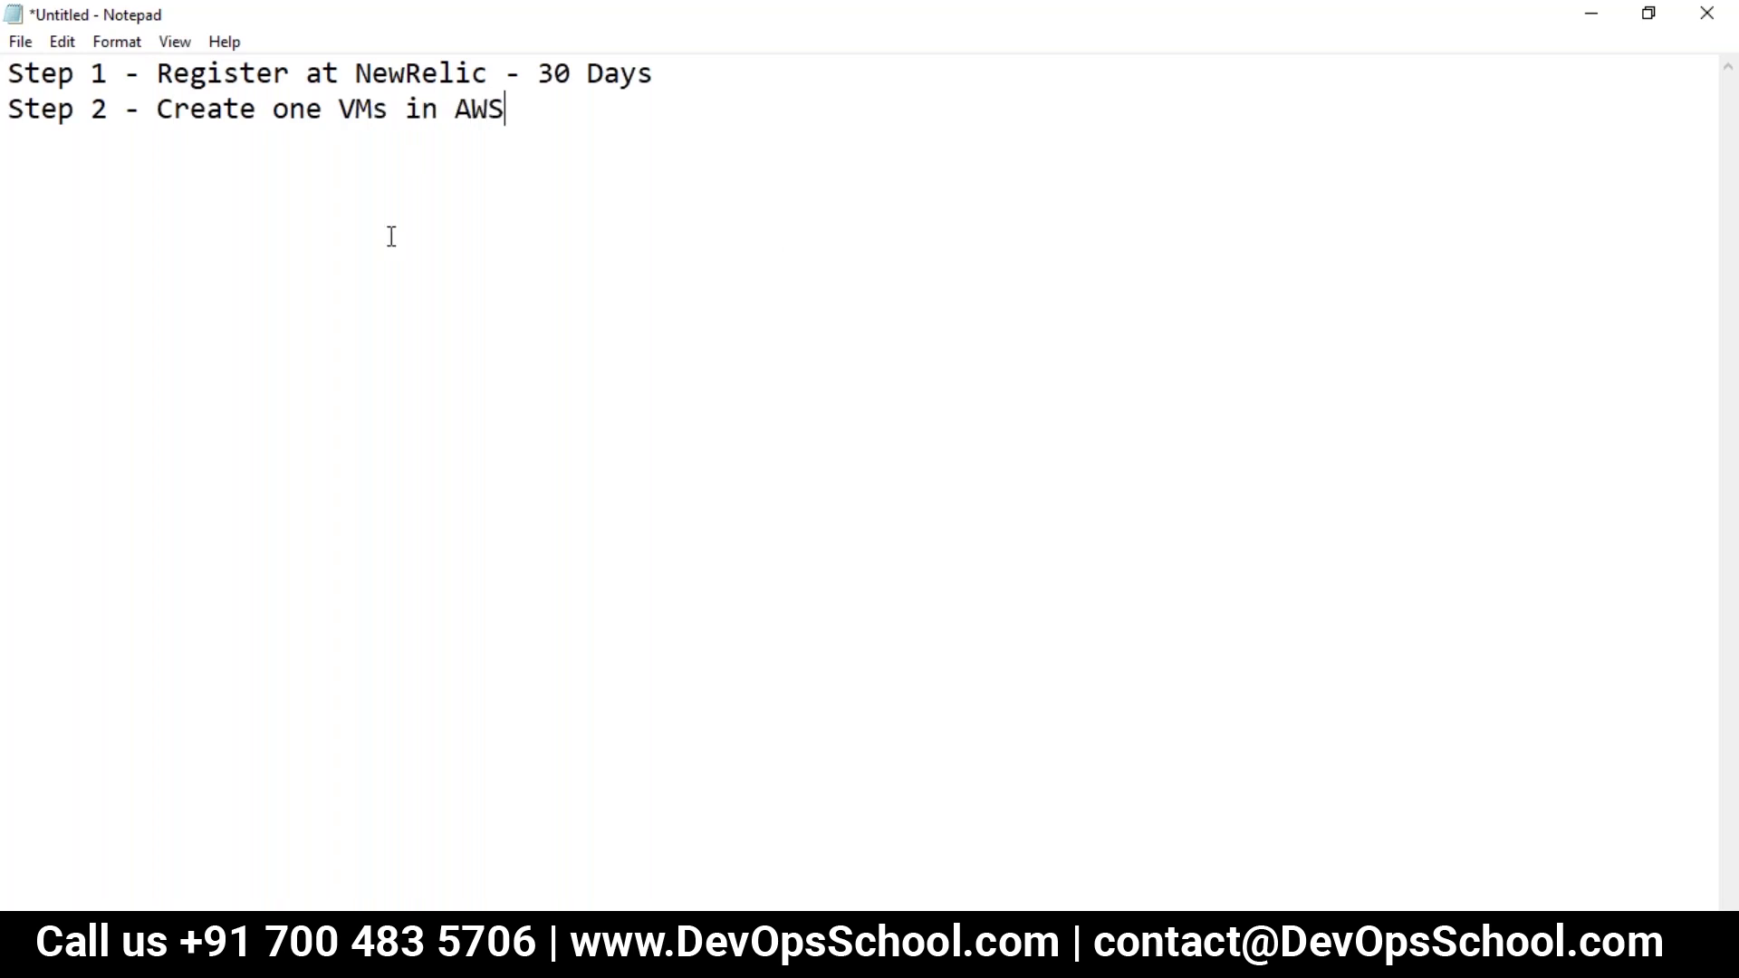
Step: Add the line 'Step 3 - Install NewRelic Infra agent', fixing typos
drag(388, 116, 338, 115)
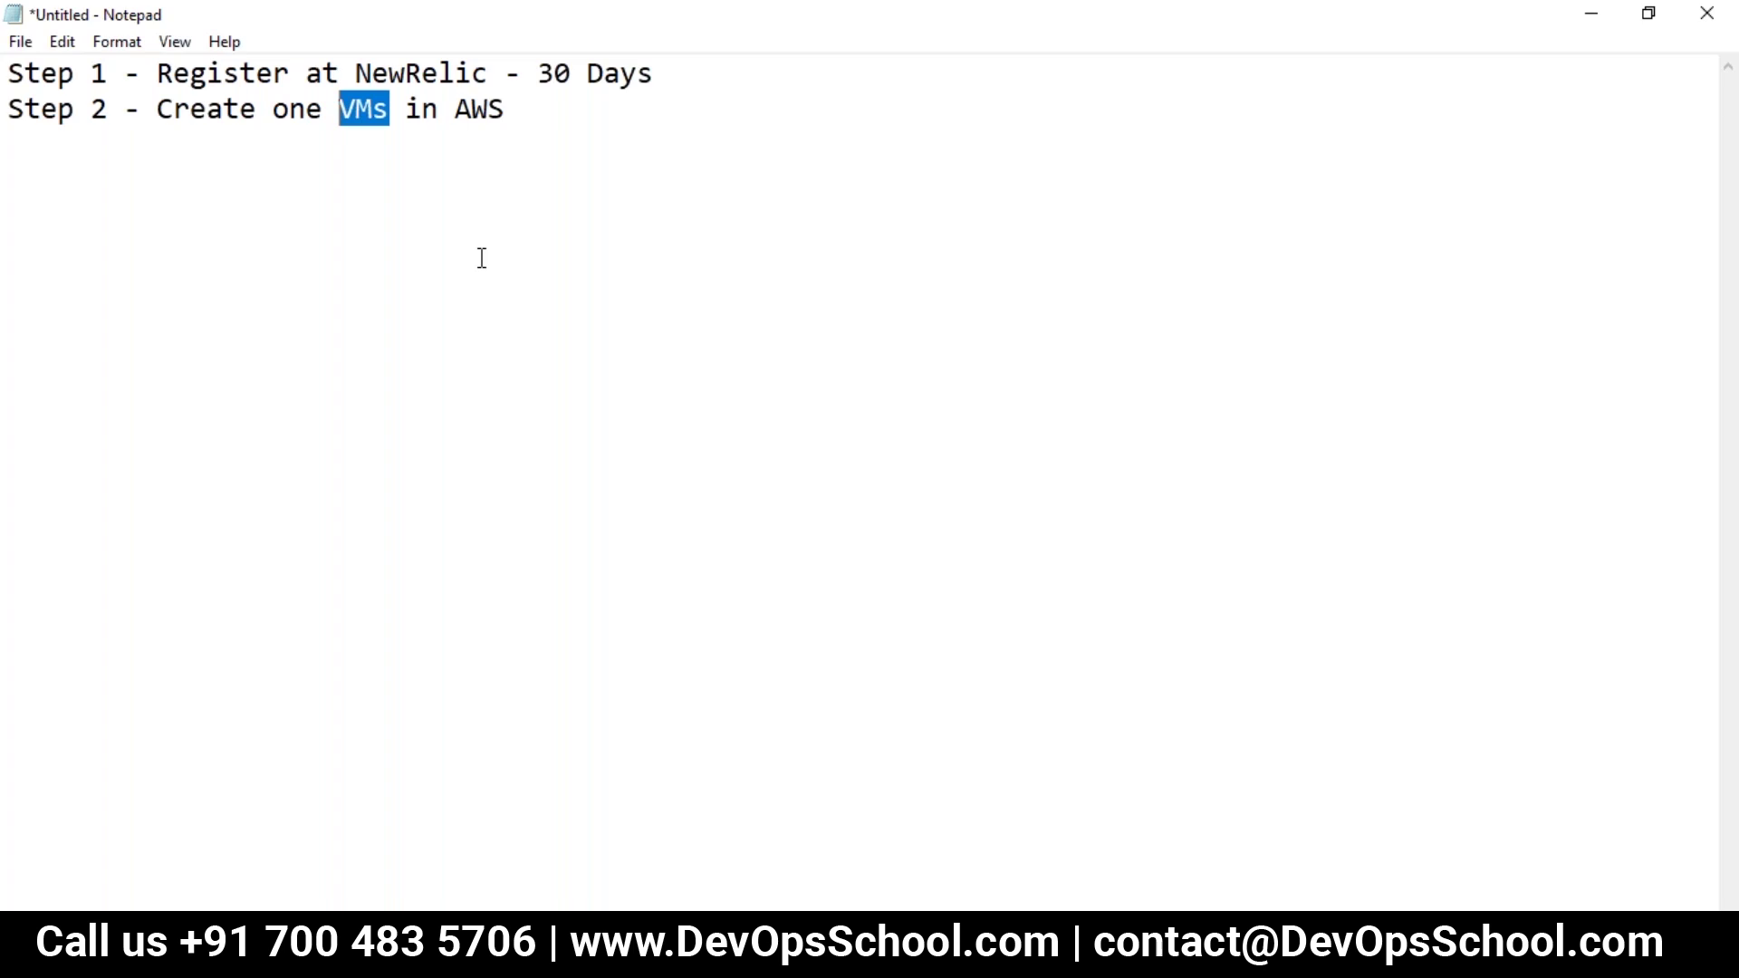
click(520, 109)
key(Return)
text(Step )
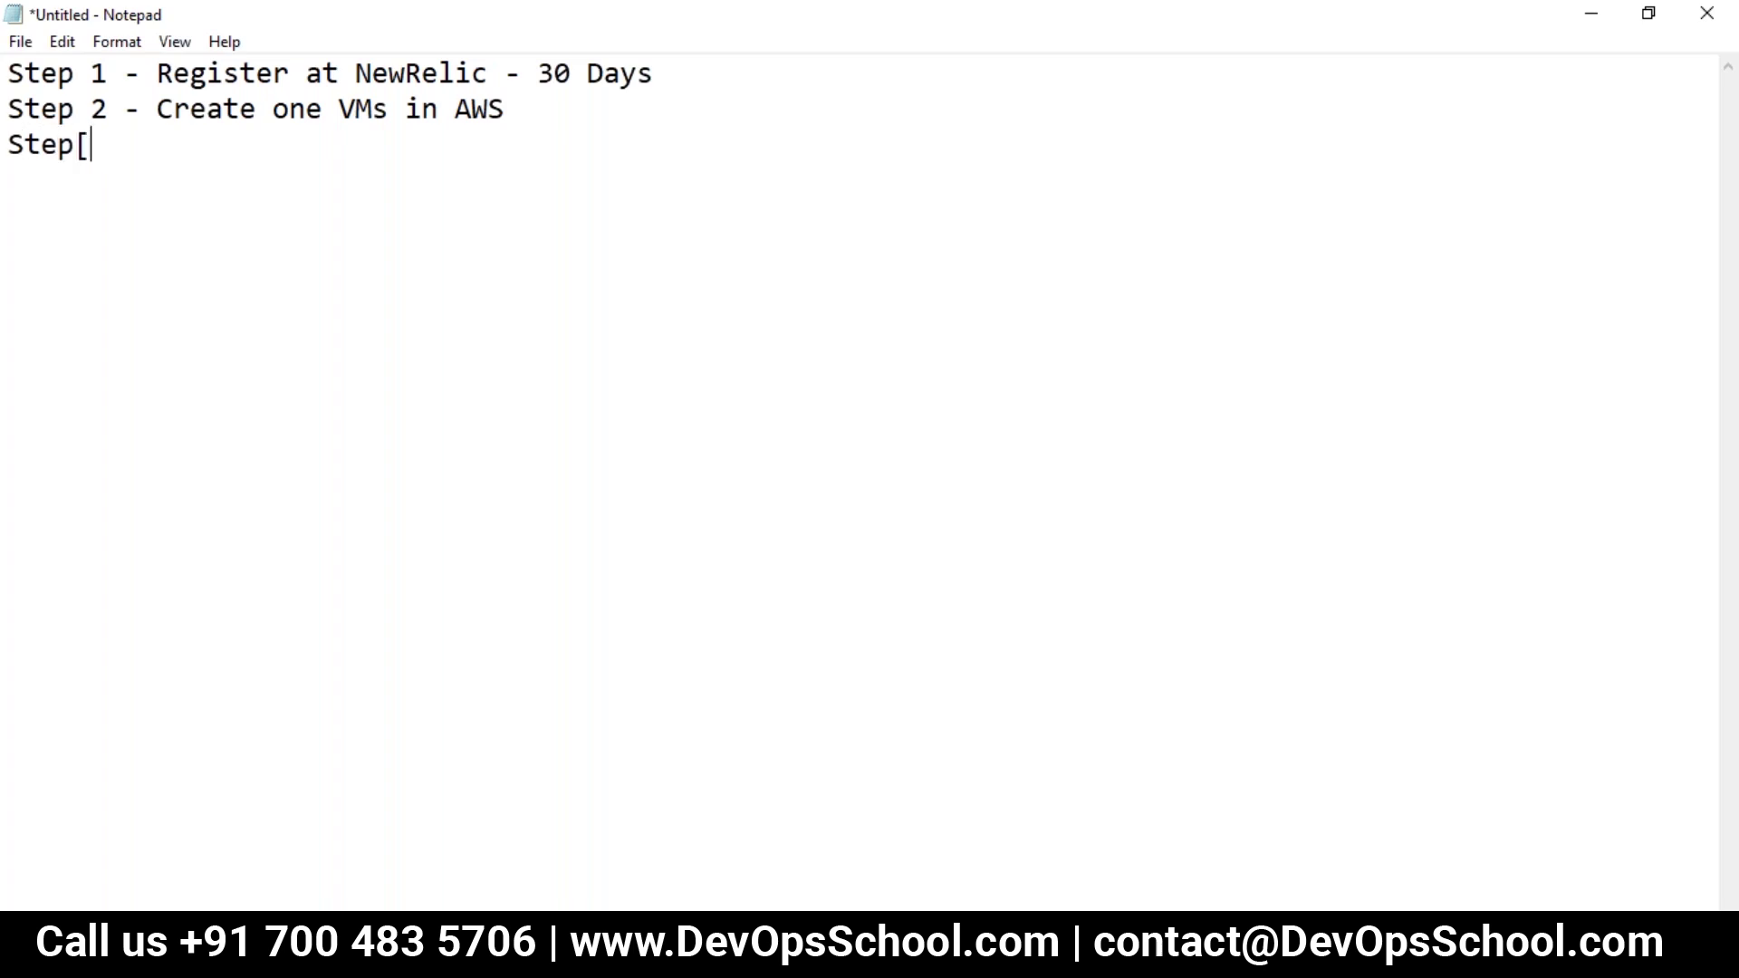
text(3 - Inas)
key(BackSpace)
key(BackSpace)
text(stall )
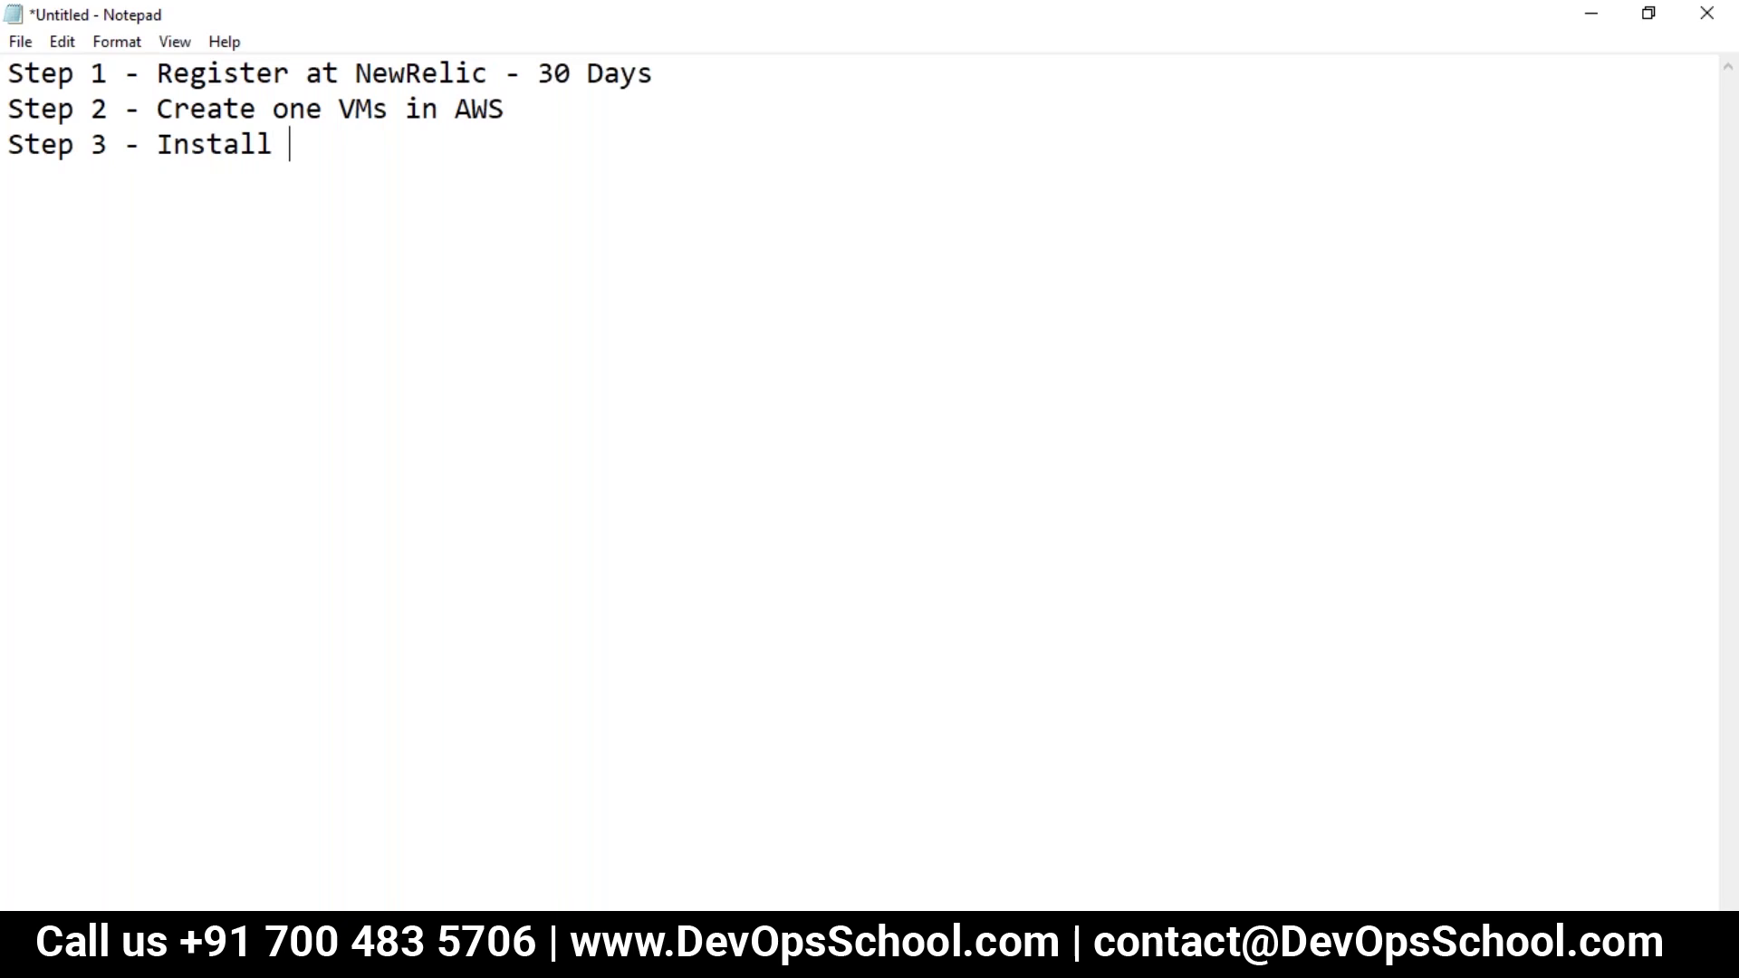
text(NewRelic )
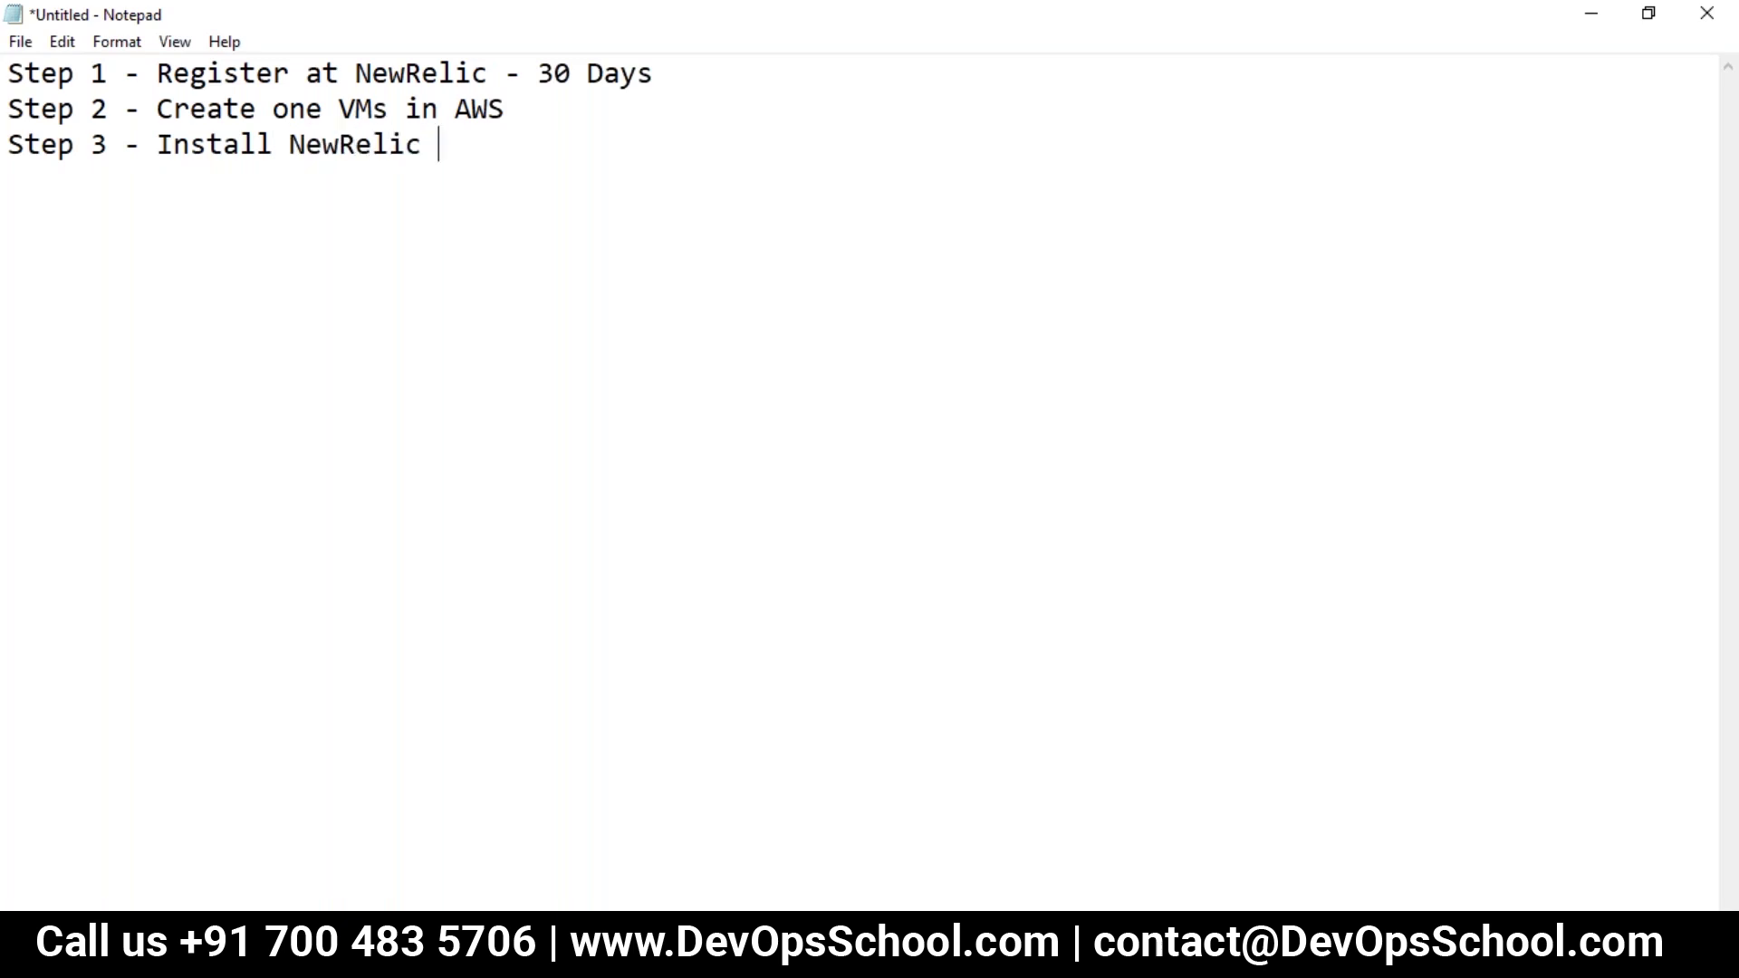
text(Infra ag)
key(BackSpace)
text(agent)
Step: Add a final line about visualizing the VMs' metrics on NewRelic One, correcting typos
key(Return)
text(Step 3 - Visualize a )
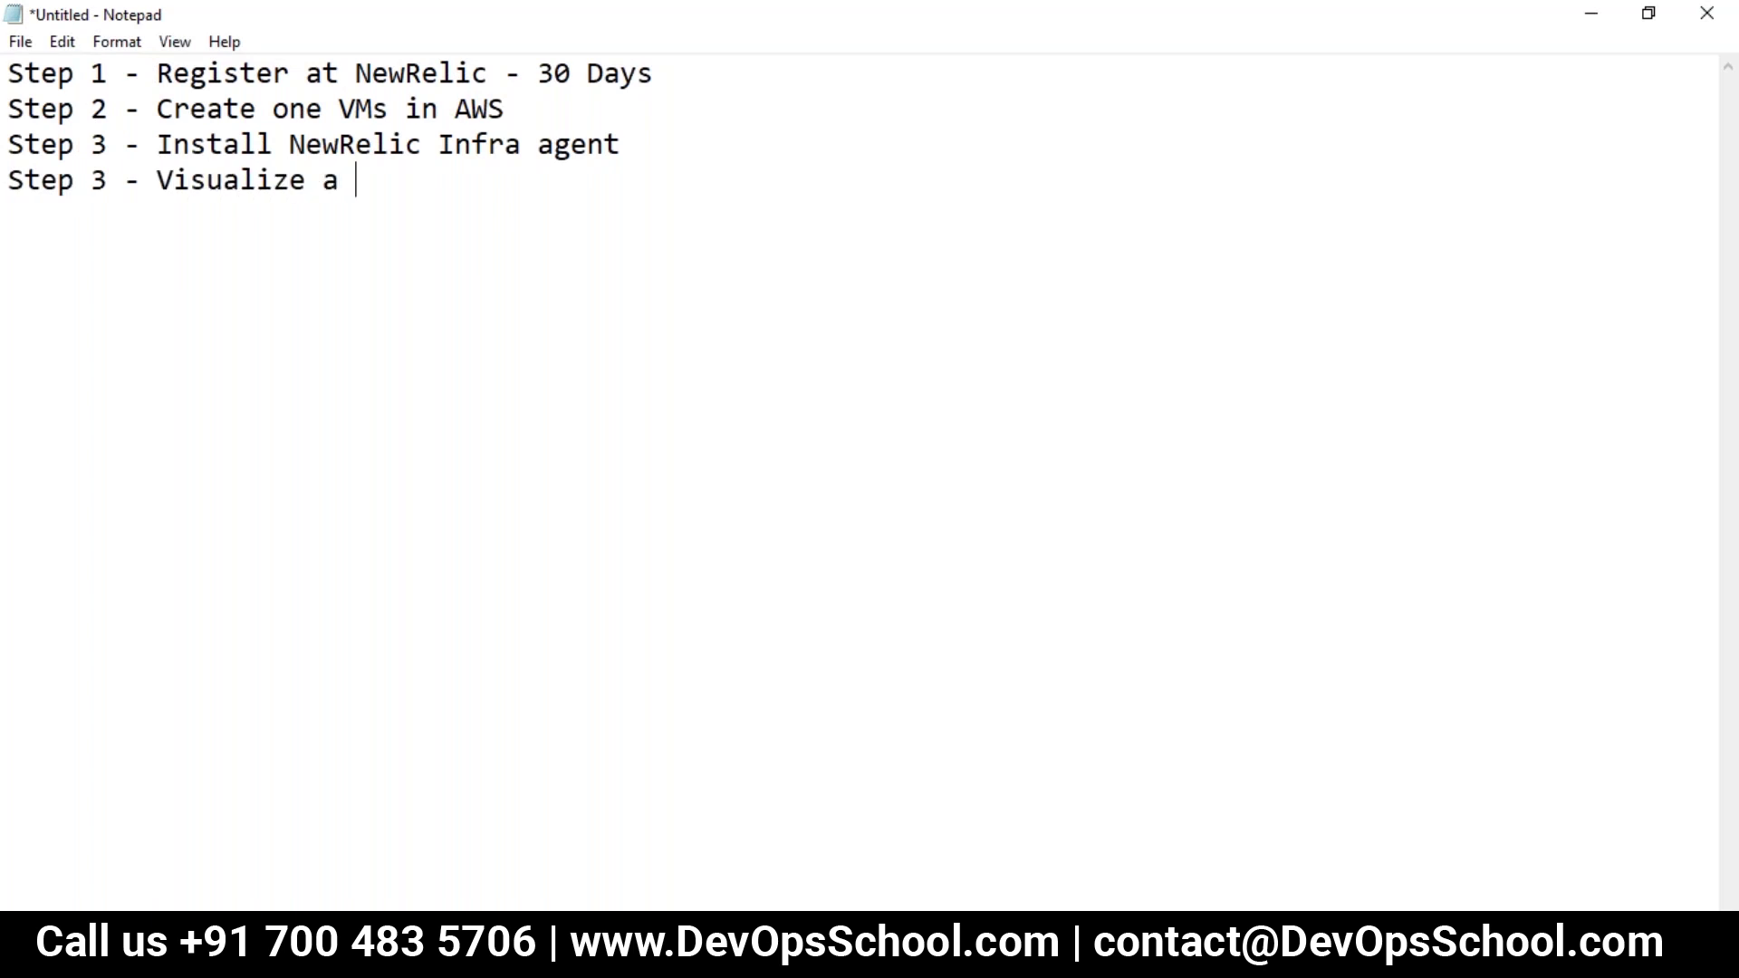
text(N)
key(BackSpace)
text(Vms Metio)
key(BackSpace)
key(BackSpace)
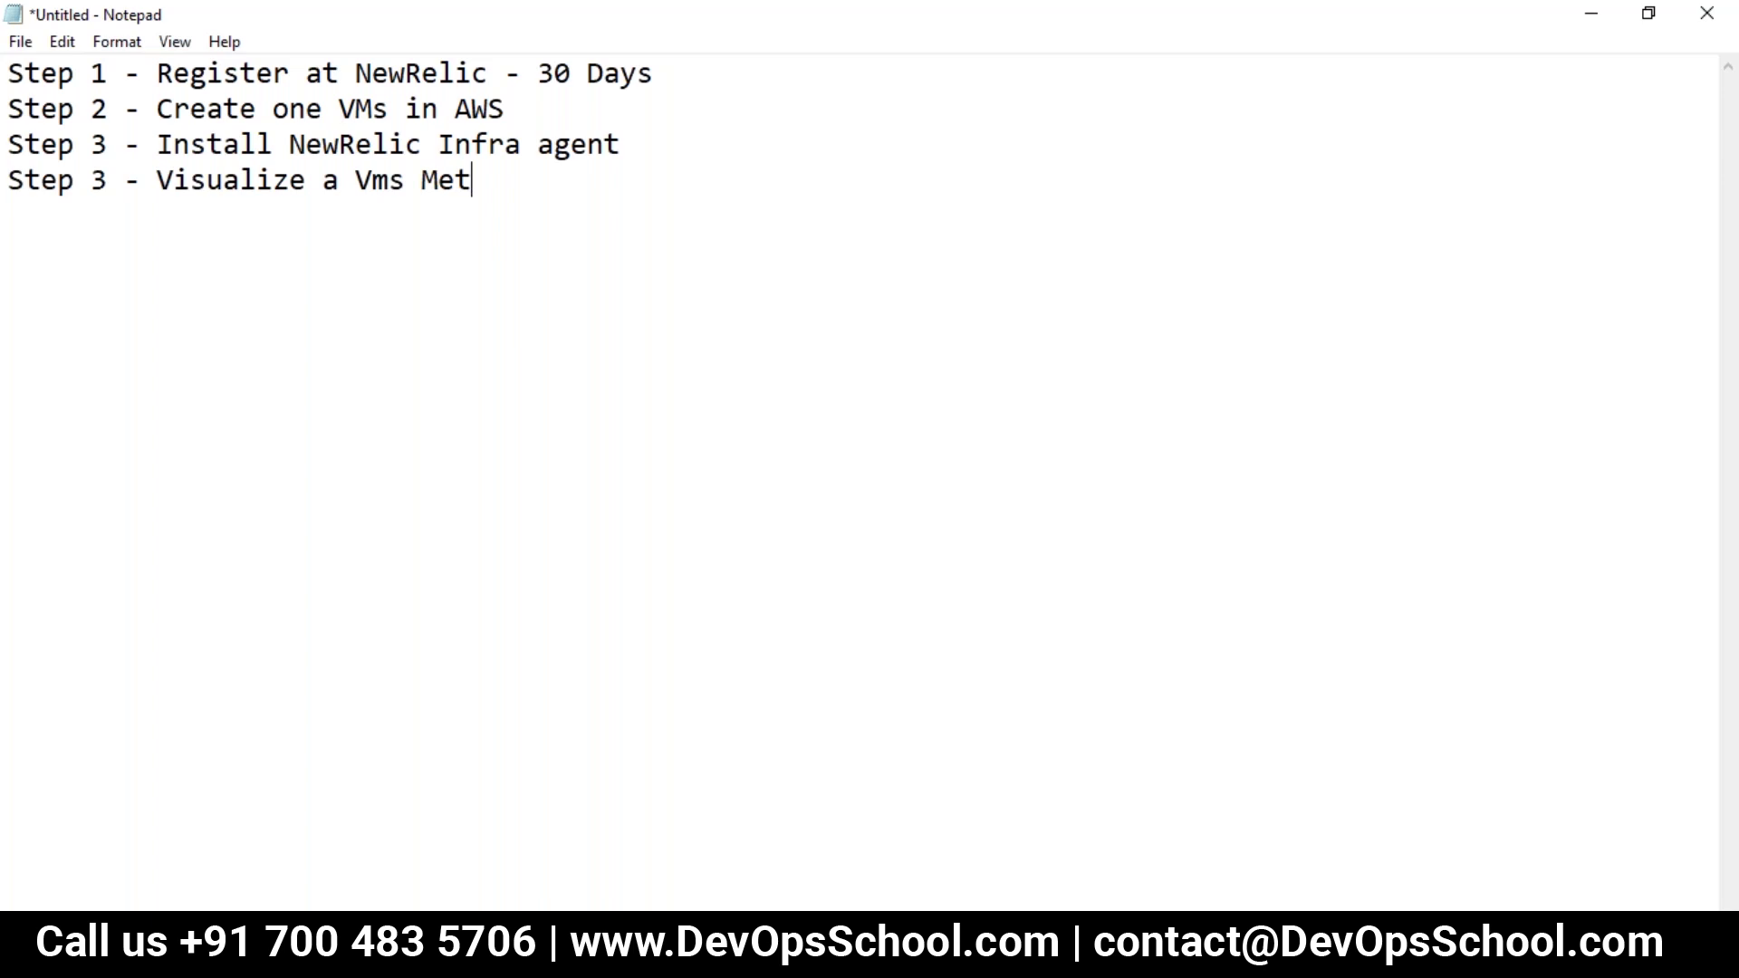
text(rices on N)
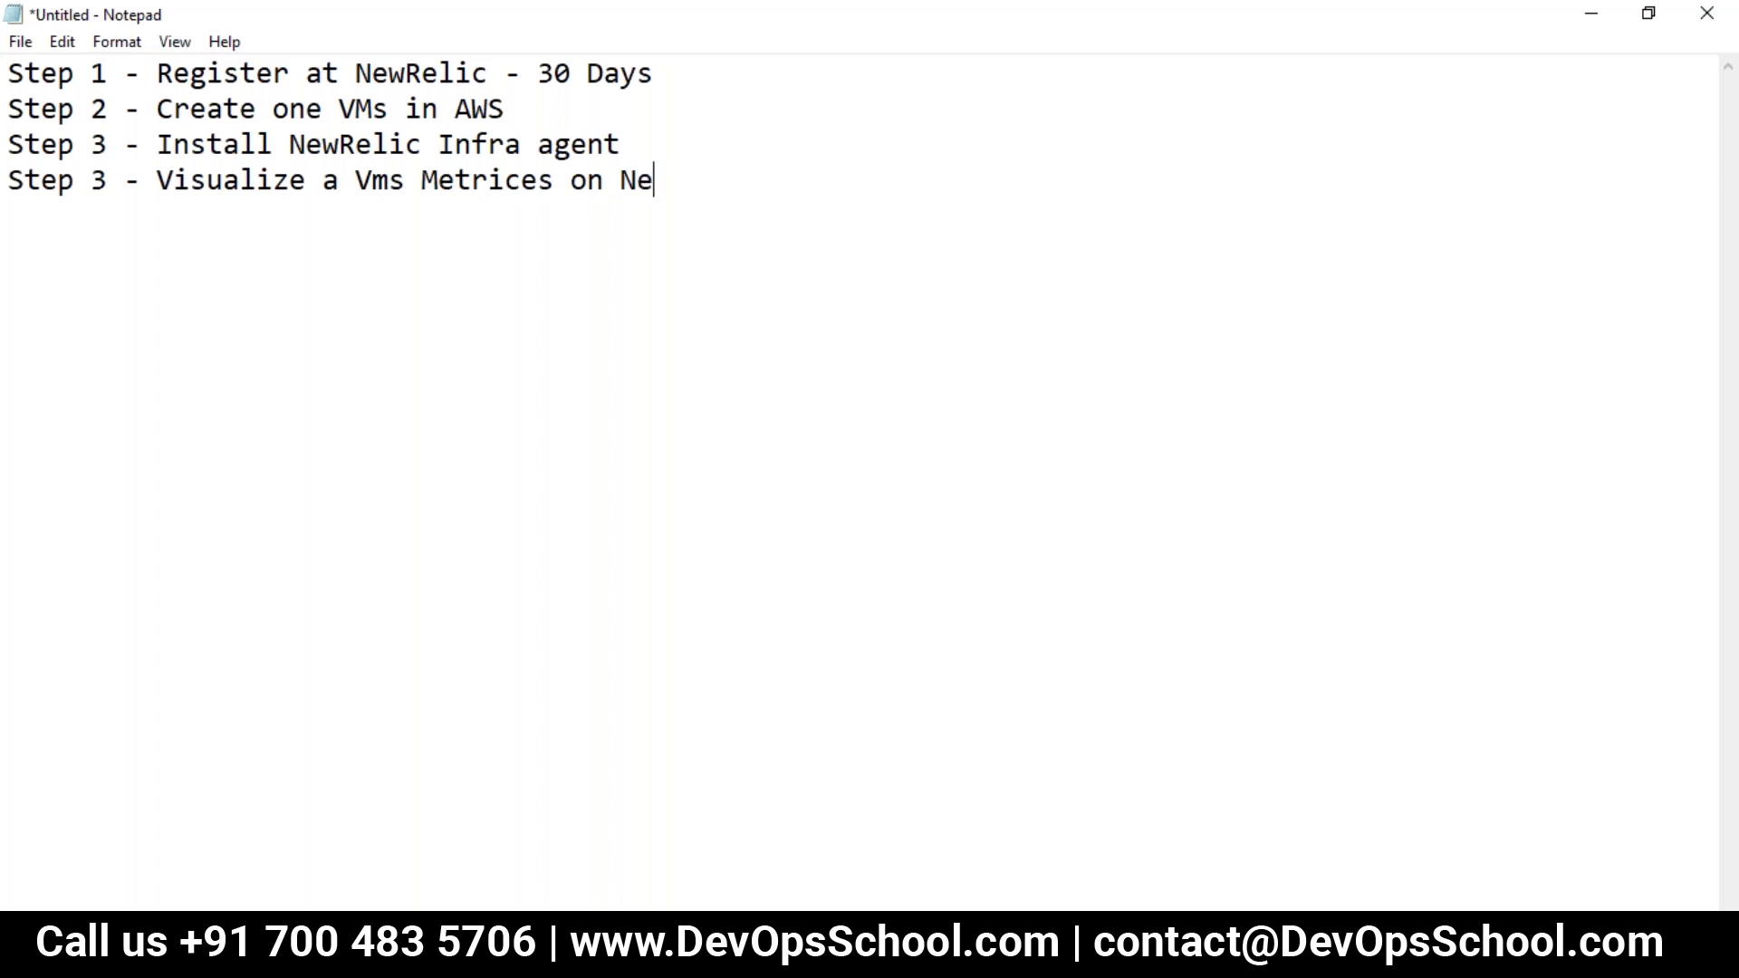
text(Ew)
key(BackSpace)
key(BackSpace)
text(ewRelic One)
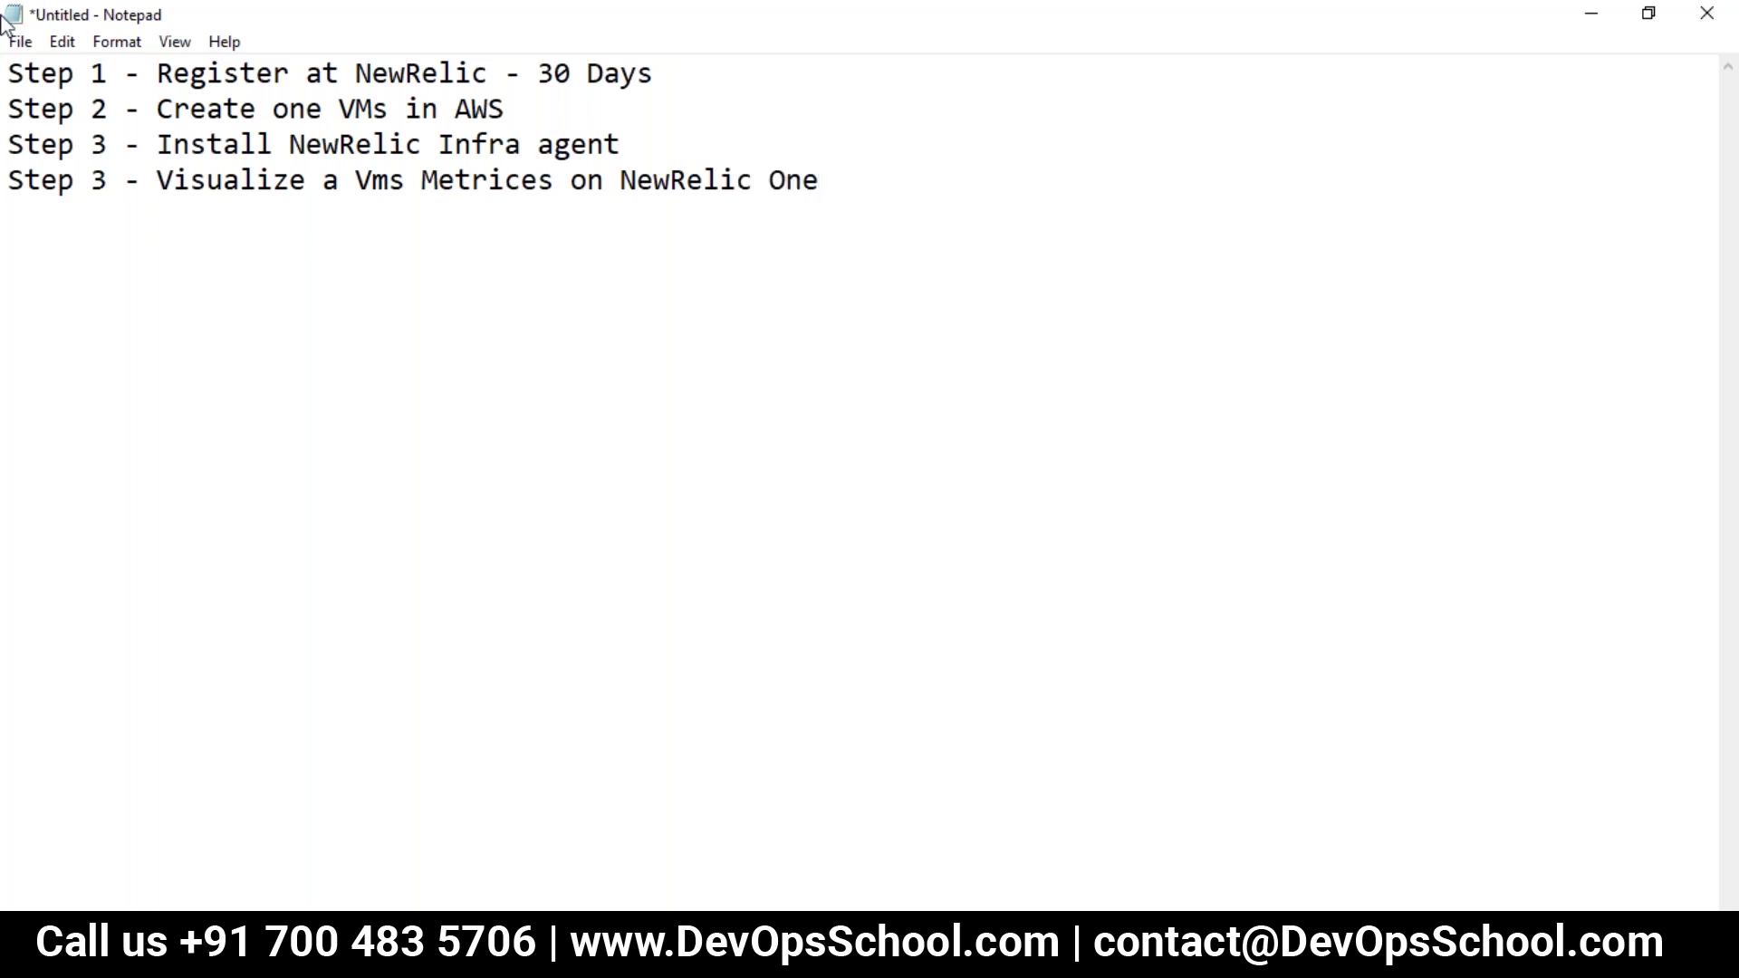
Step: Renumber the last step to 4 and add a line of = signs beneath the plan
double_click(98, 180)
text(4)
click(831, 178)
key(ctrl+a)
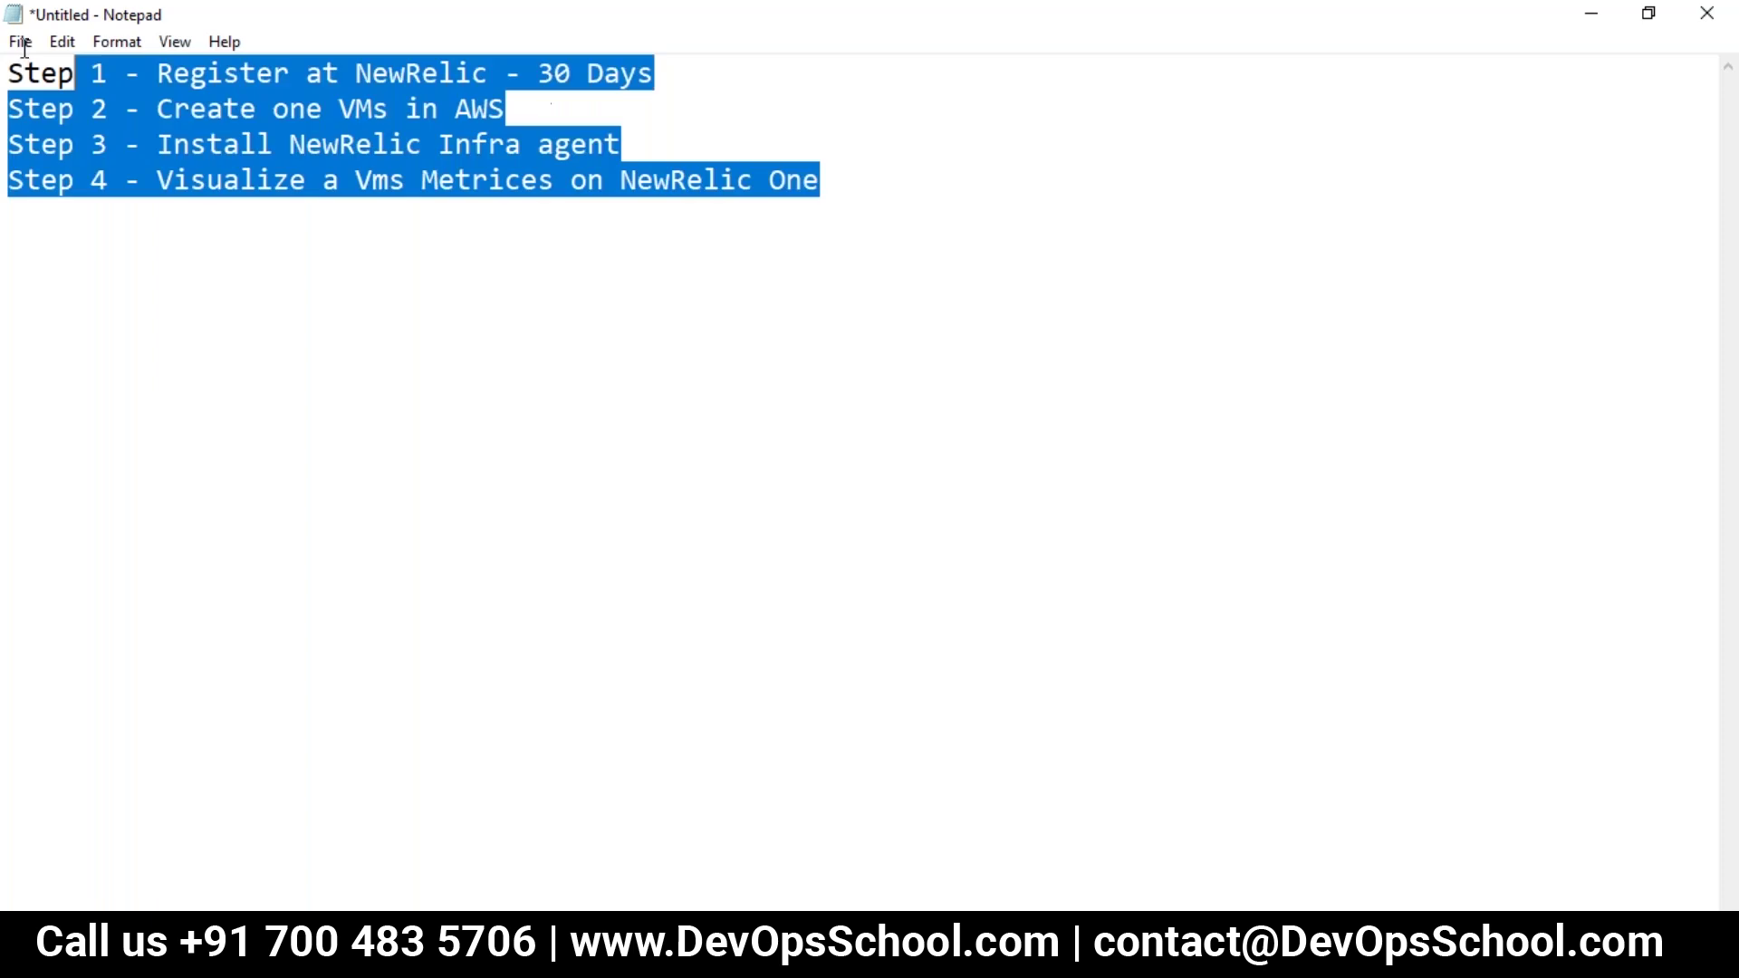
click(658, 201)
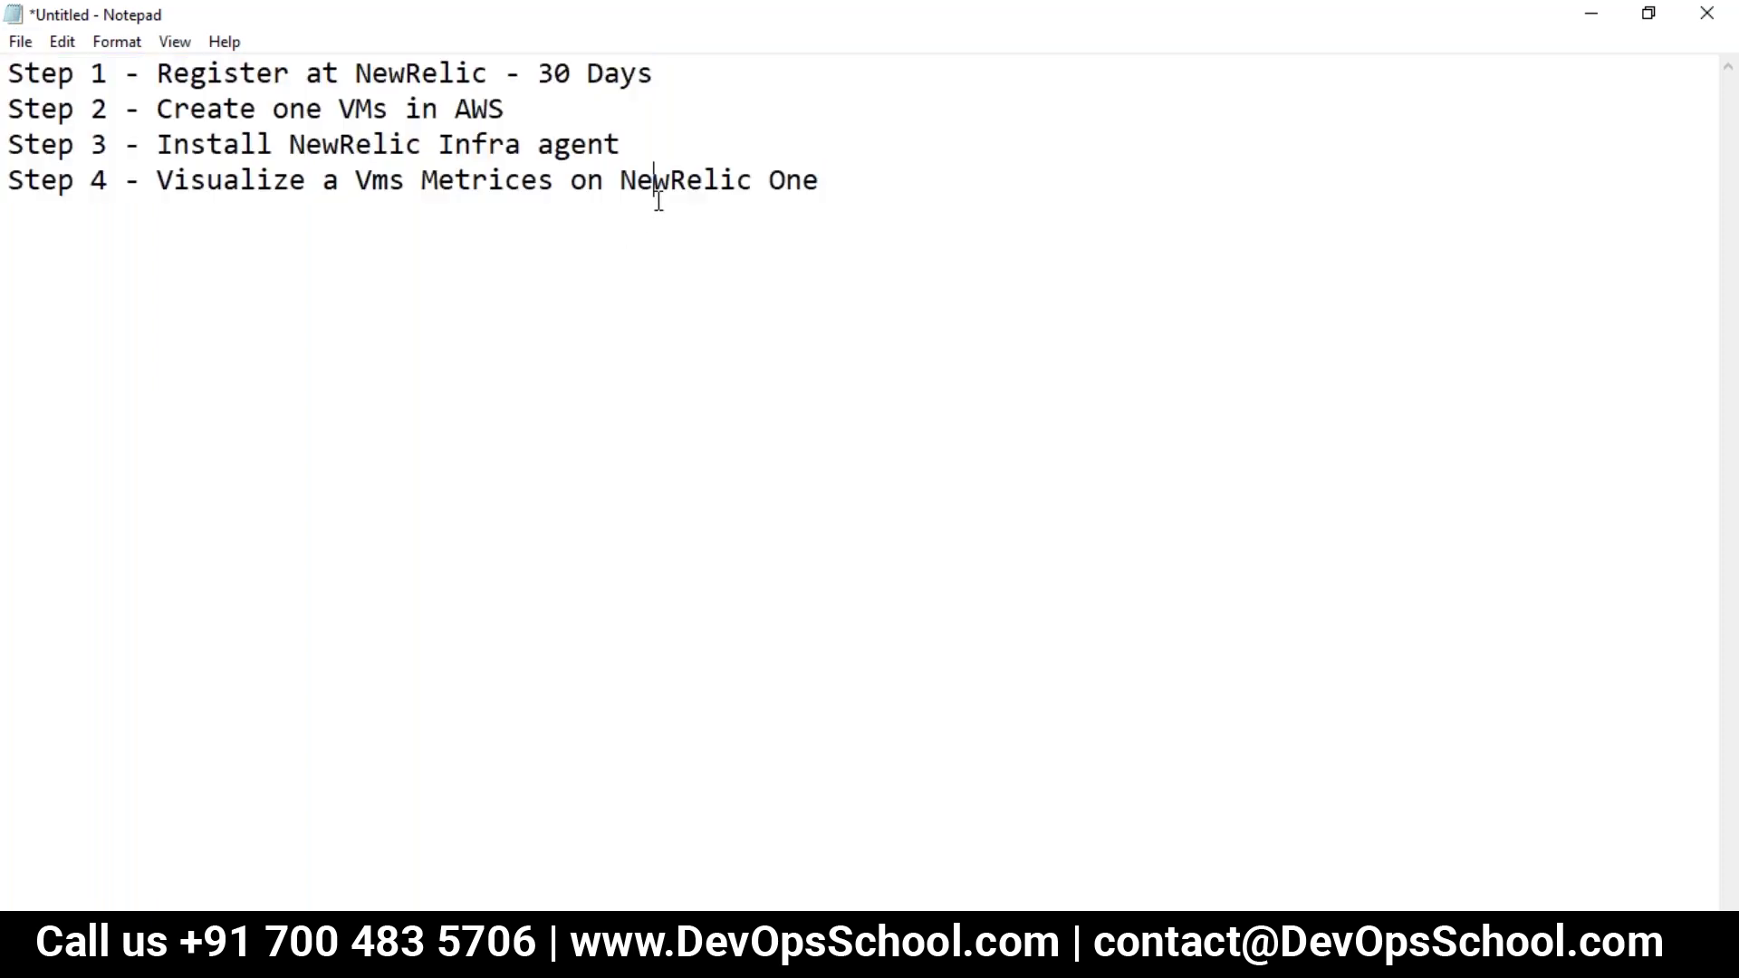
click(850, 205)
key(Return)
text(================================================)
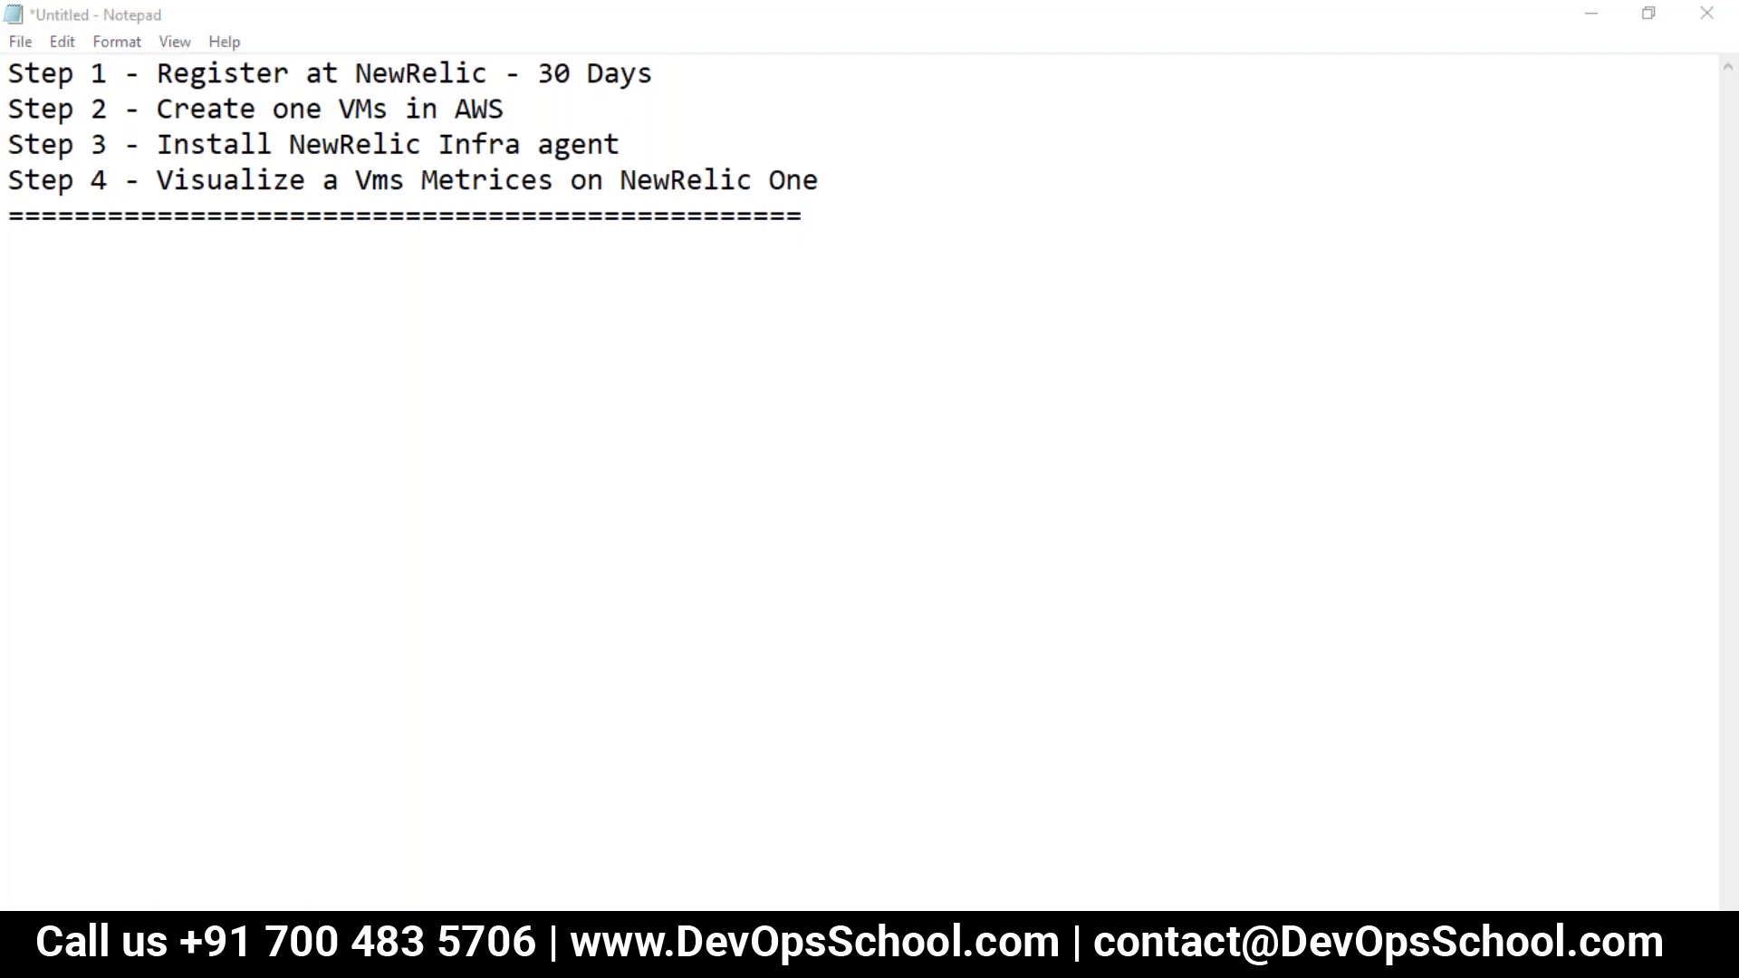
click(1596, 13)
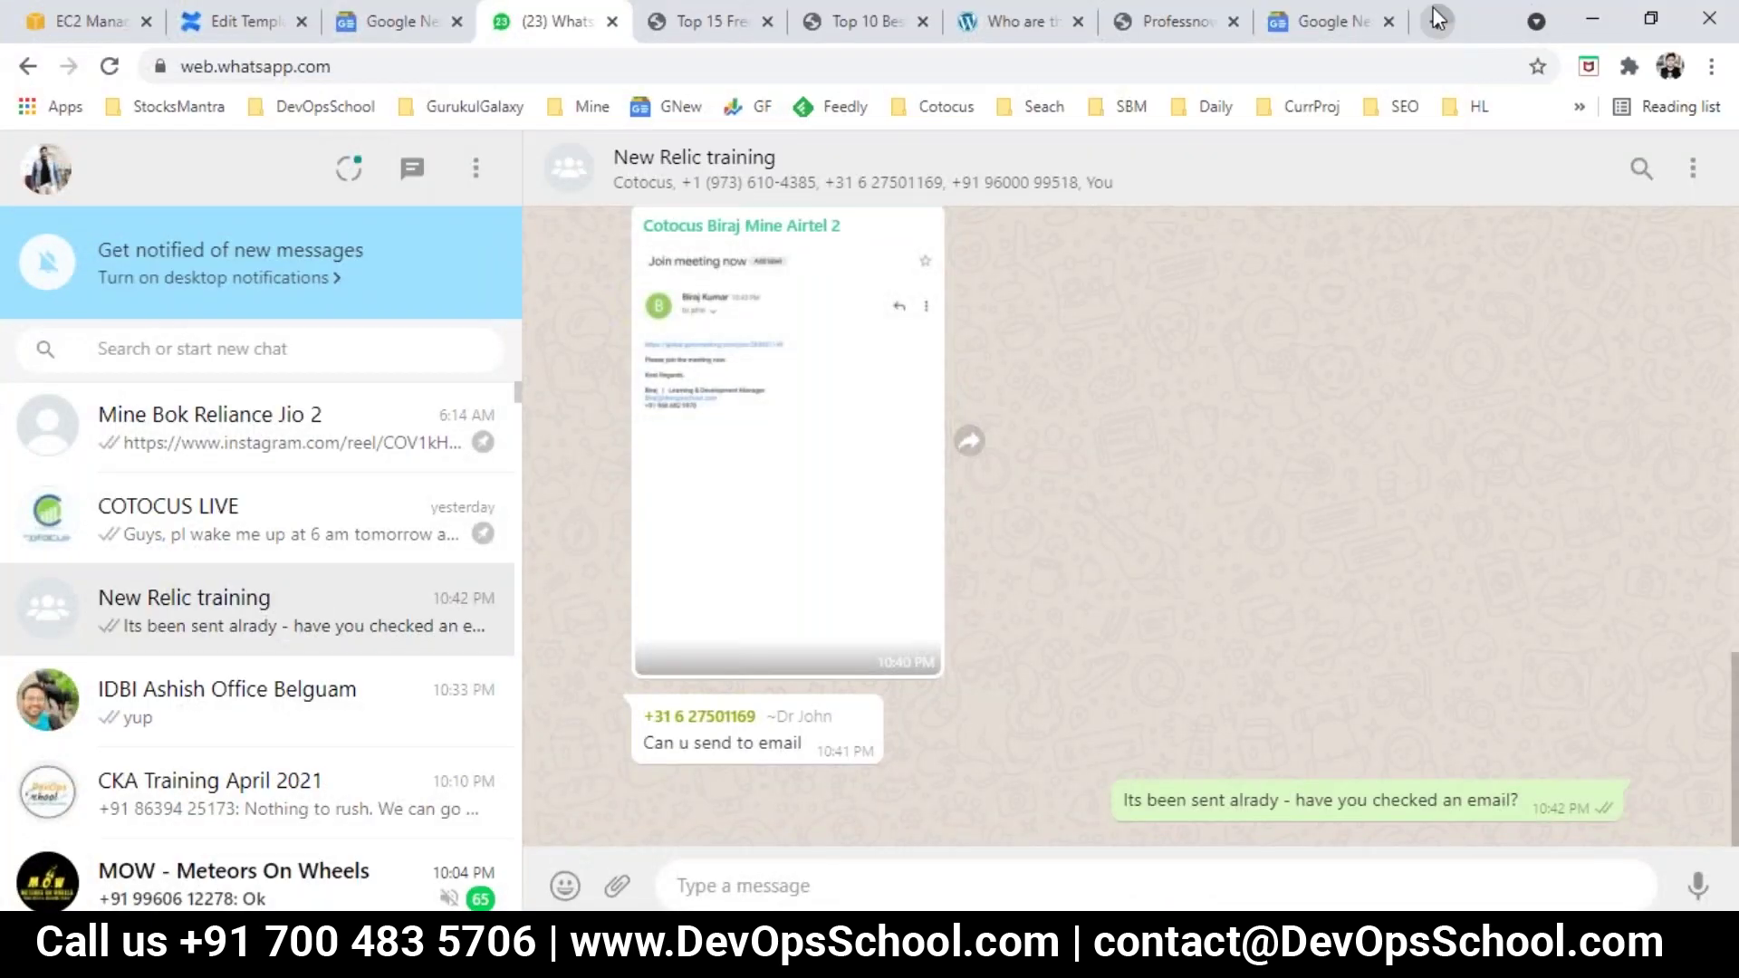
Step: Search Google for 'newrelic' in a new Chrome tab
click(1438, 21)
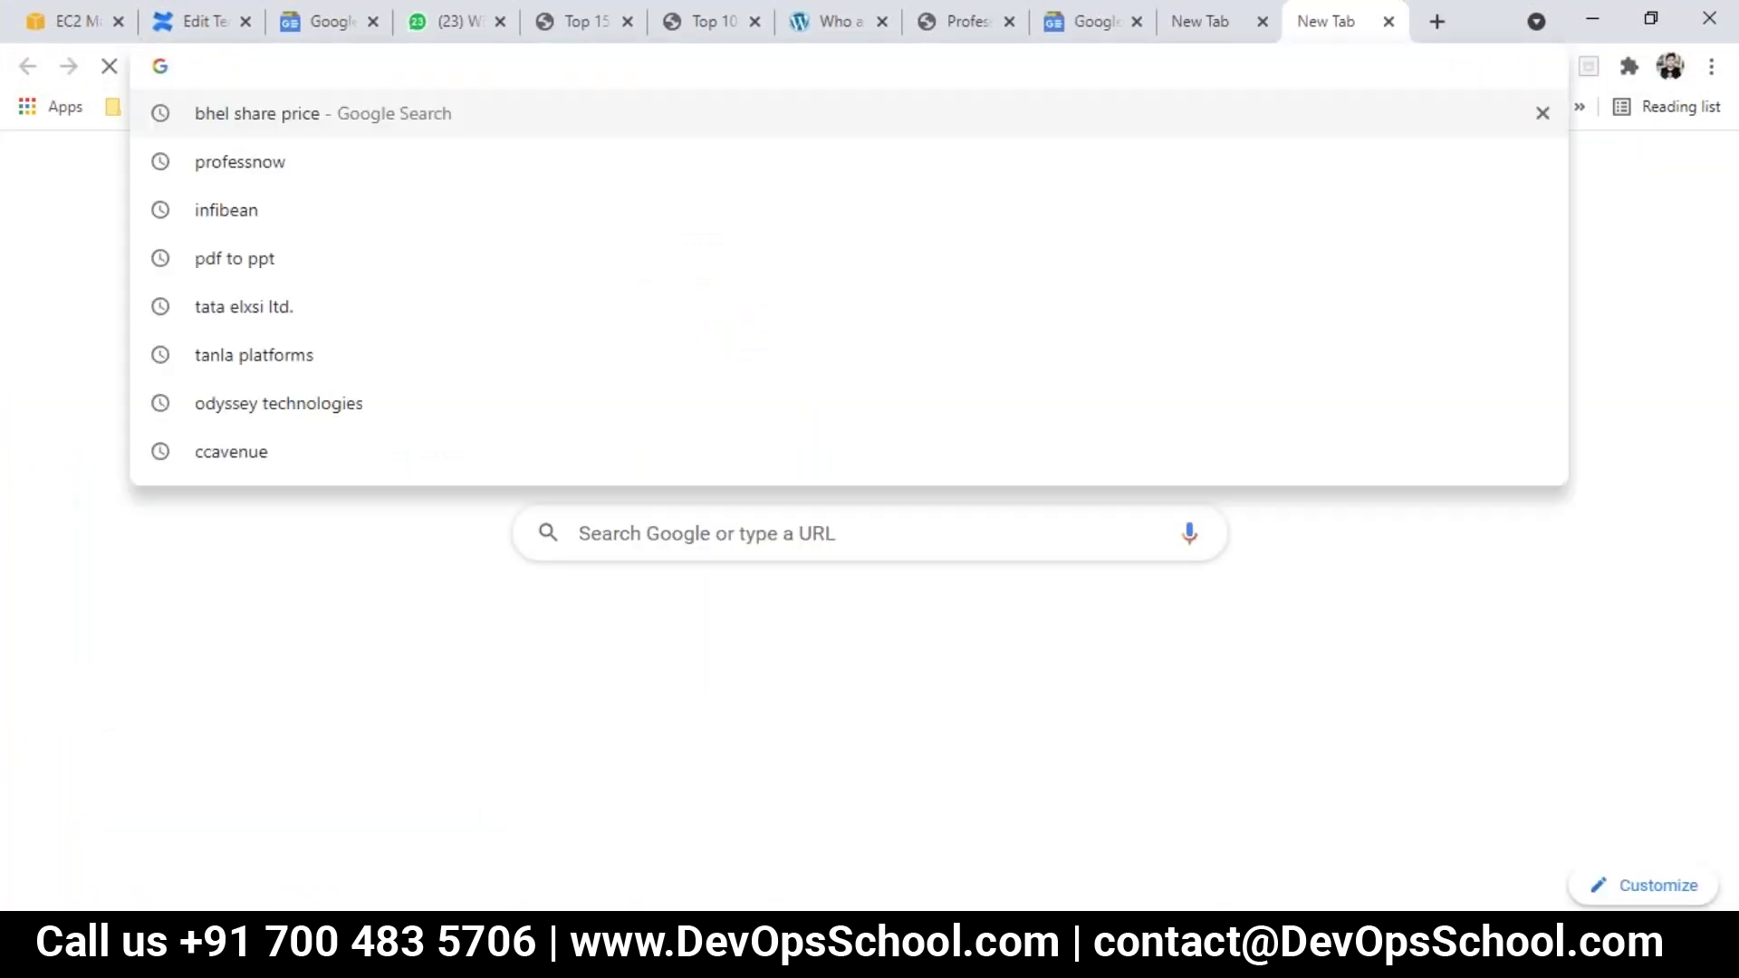
text(new)
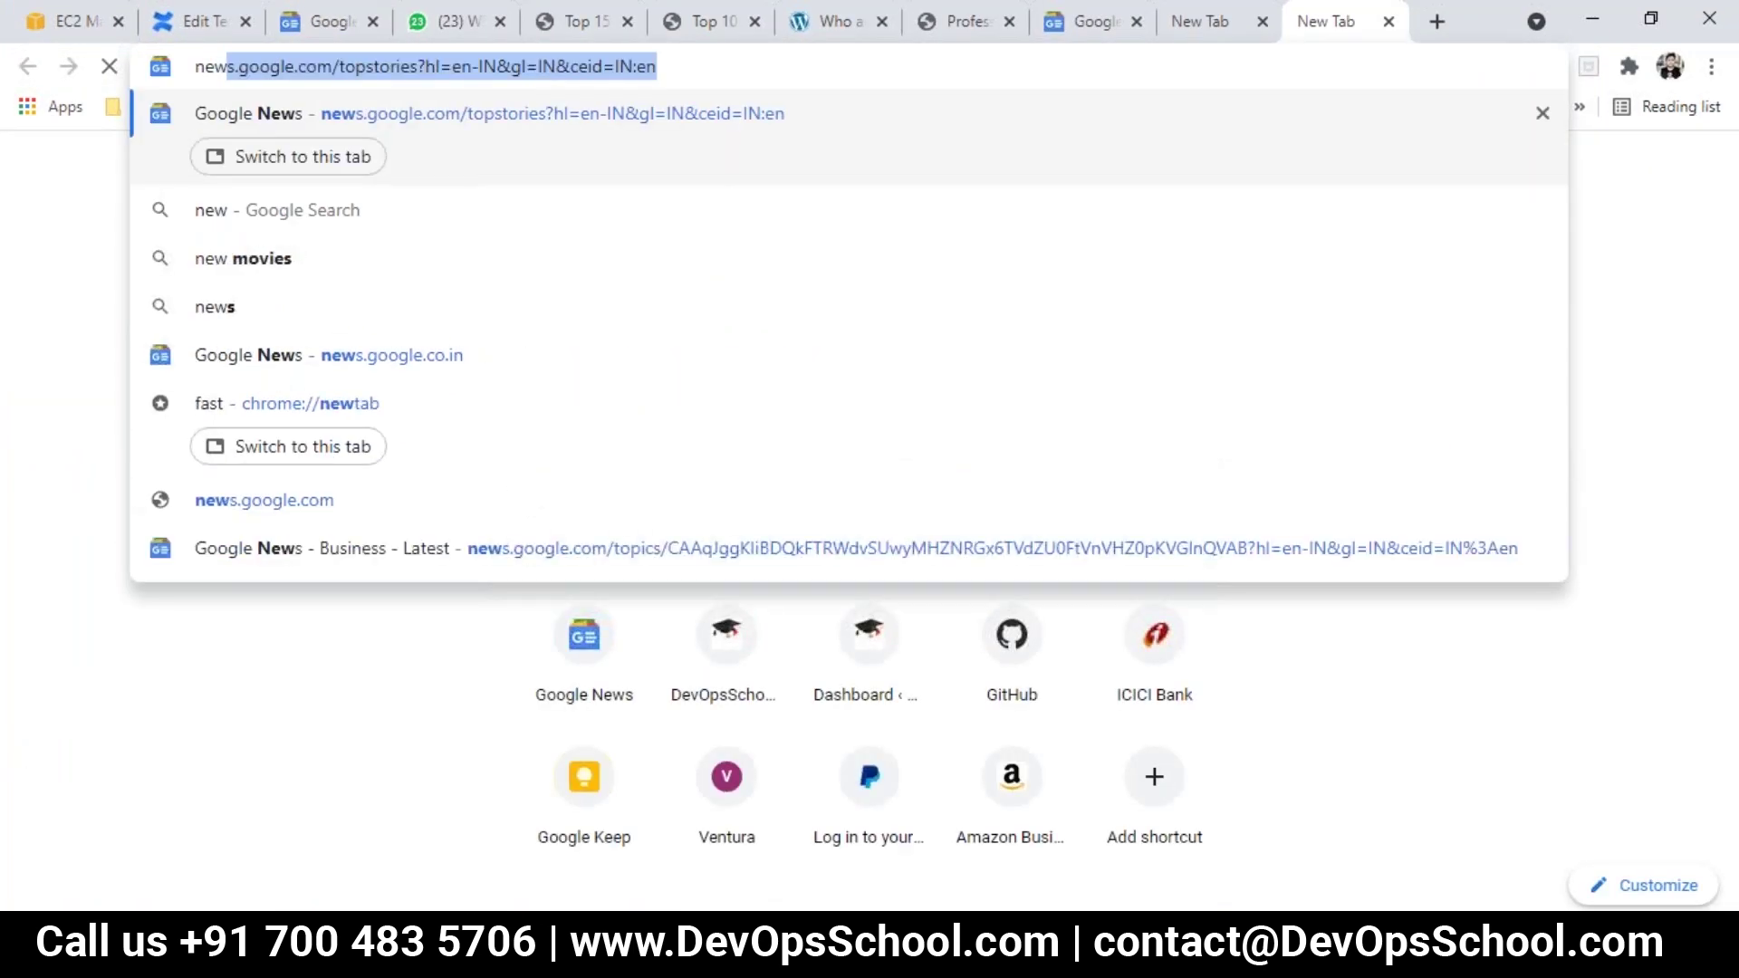
text(relic)
key(Return)
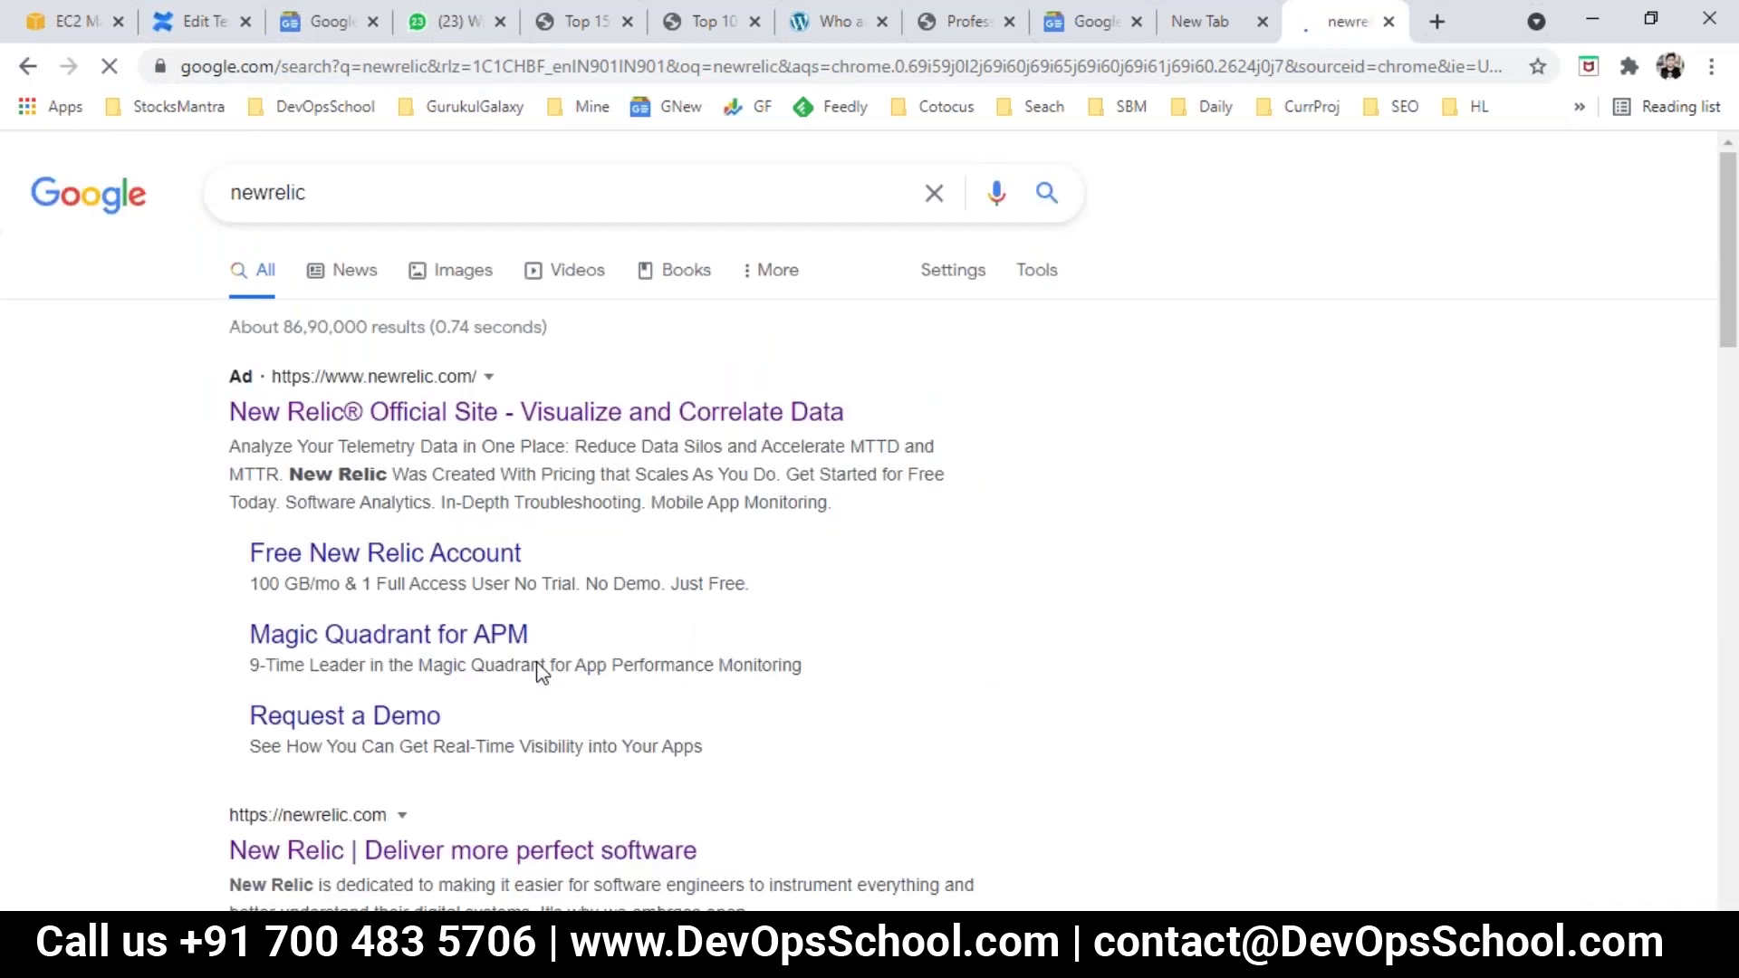
scroll(540, 670, down, 4)
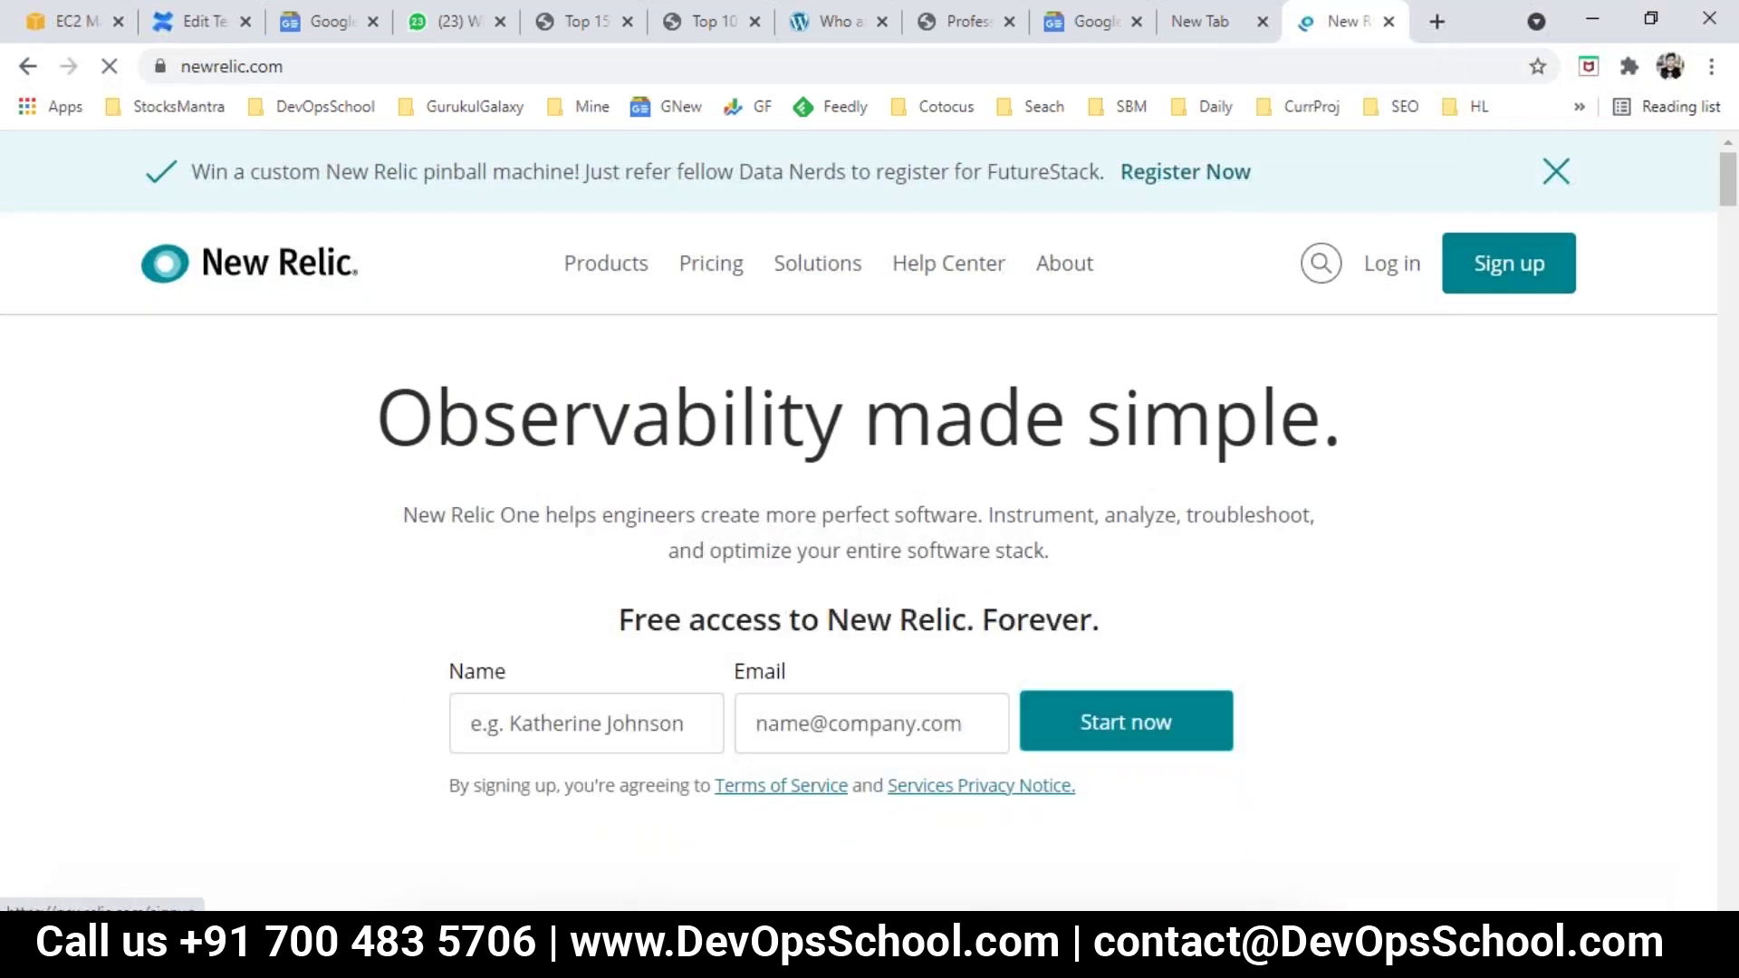
Step: Fill the New Relic signup form with the user's full name and e-mail and start account creation
click(1507, 263)
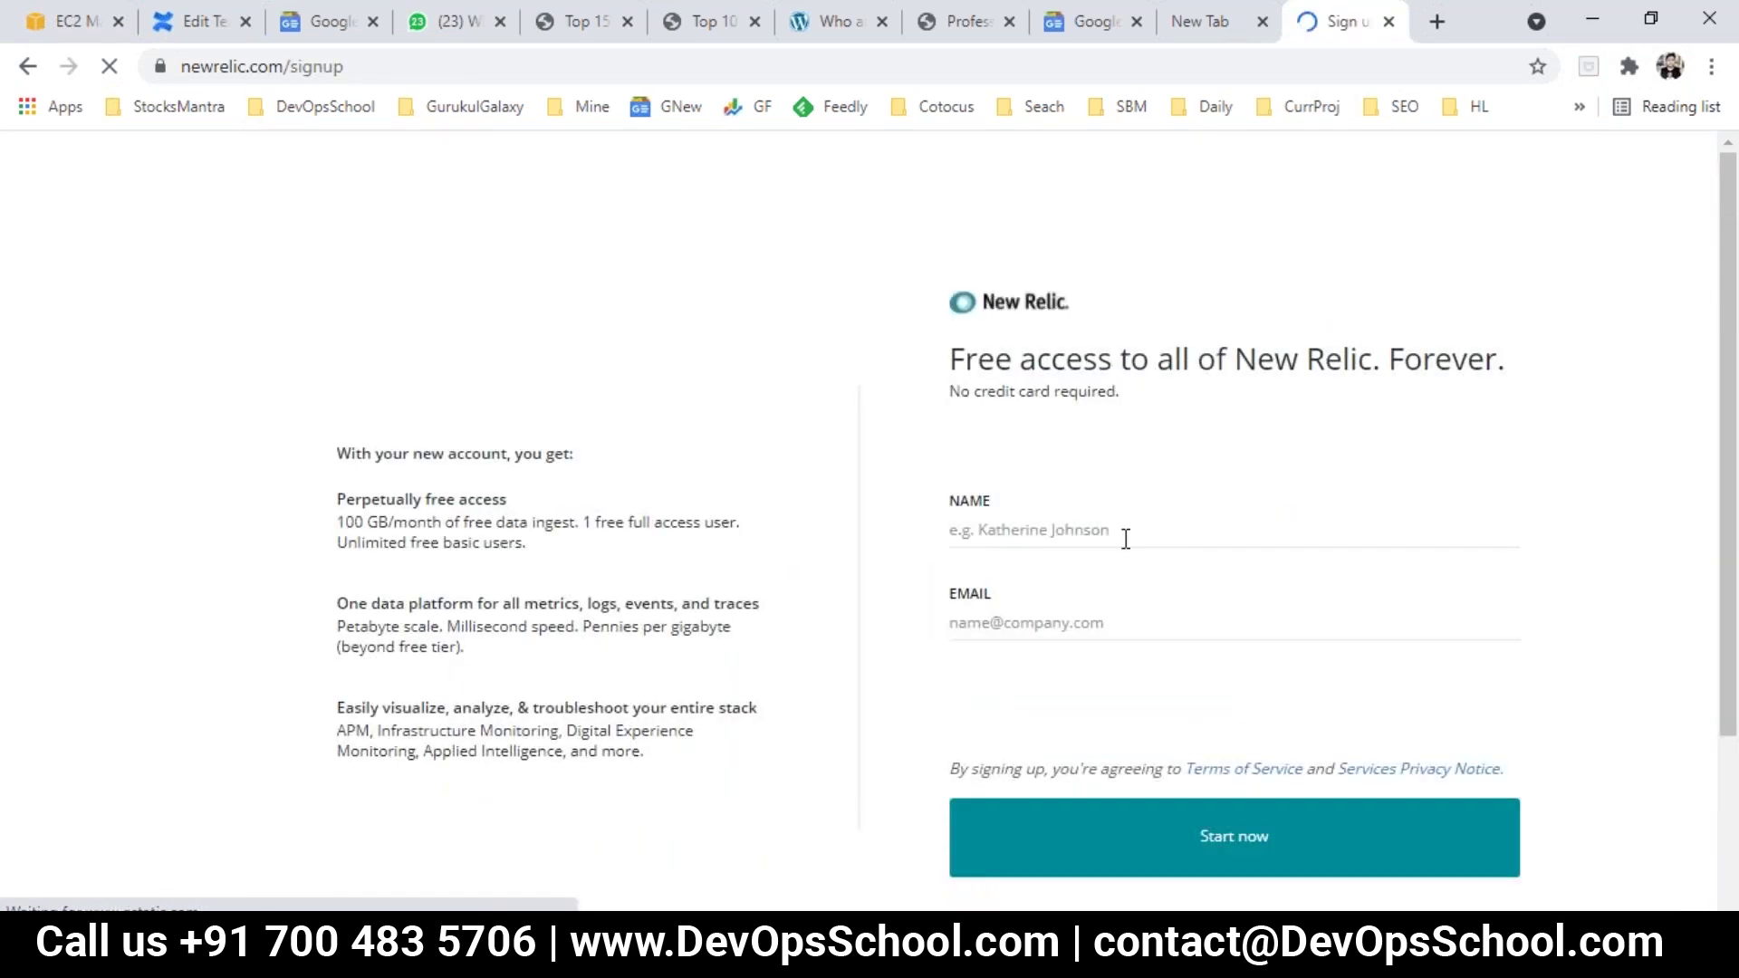
click(1087, 527)
key(ctrl+a)
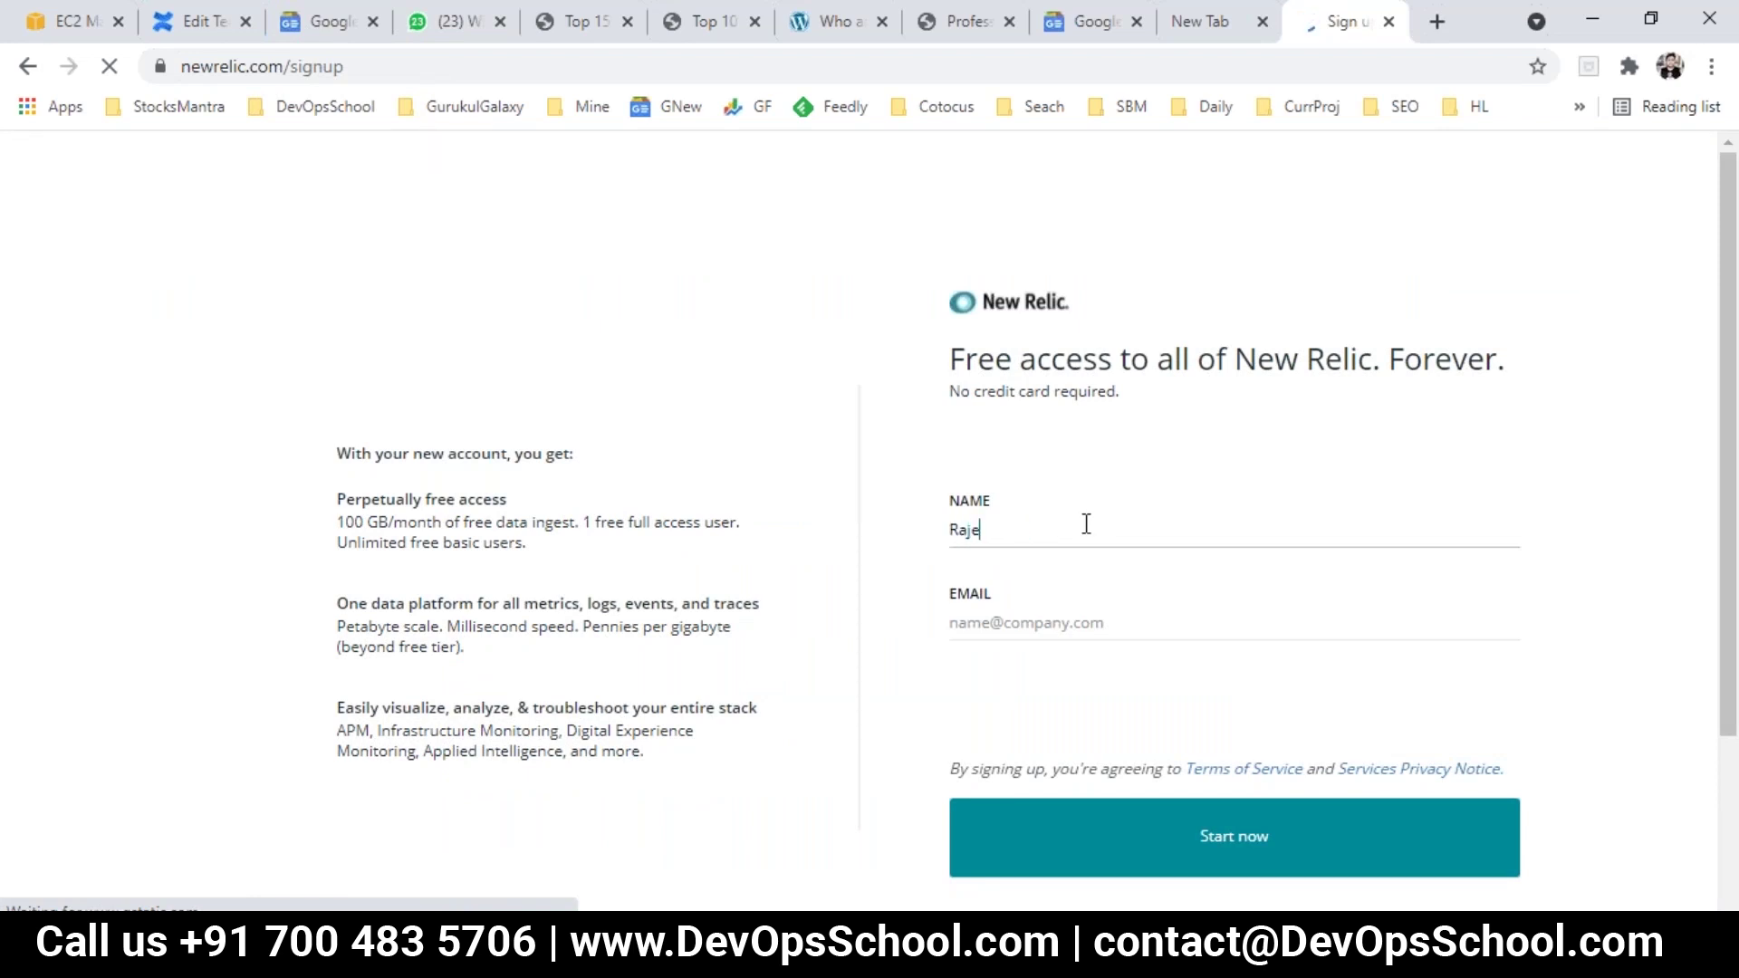
key(Tab)
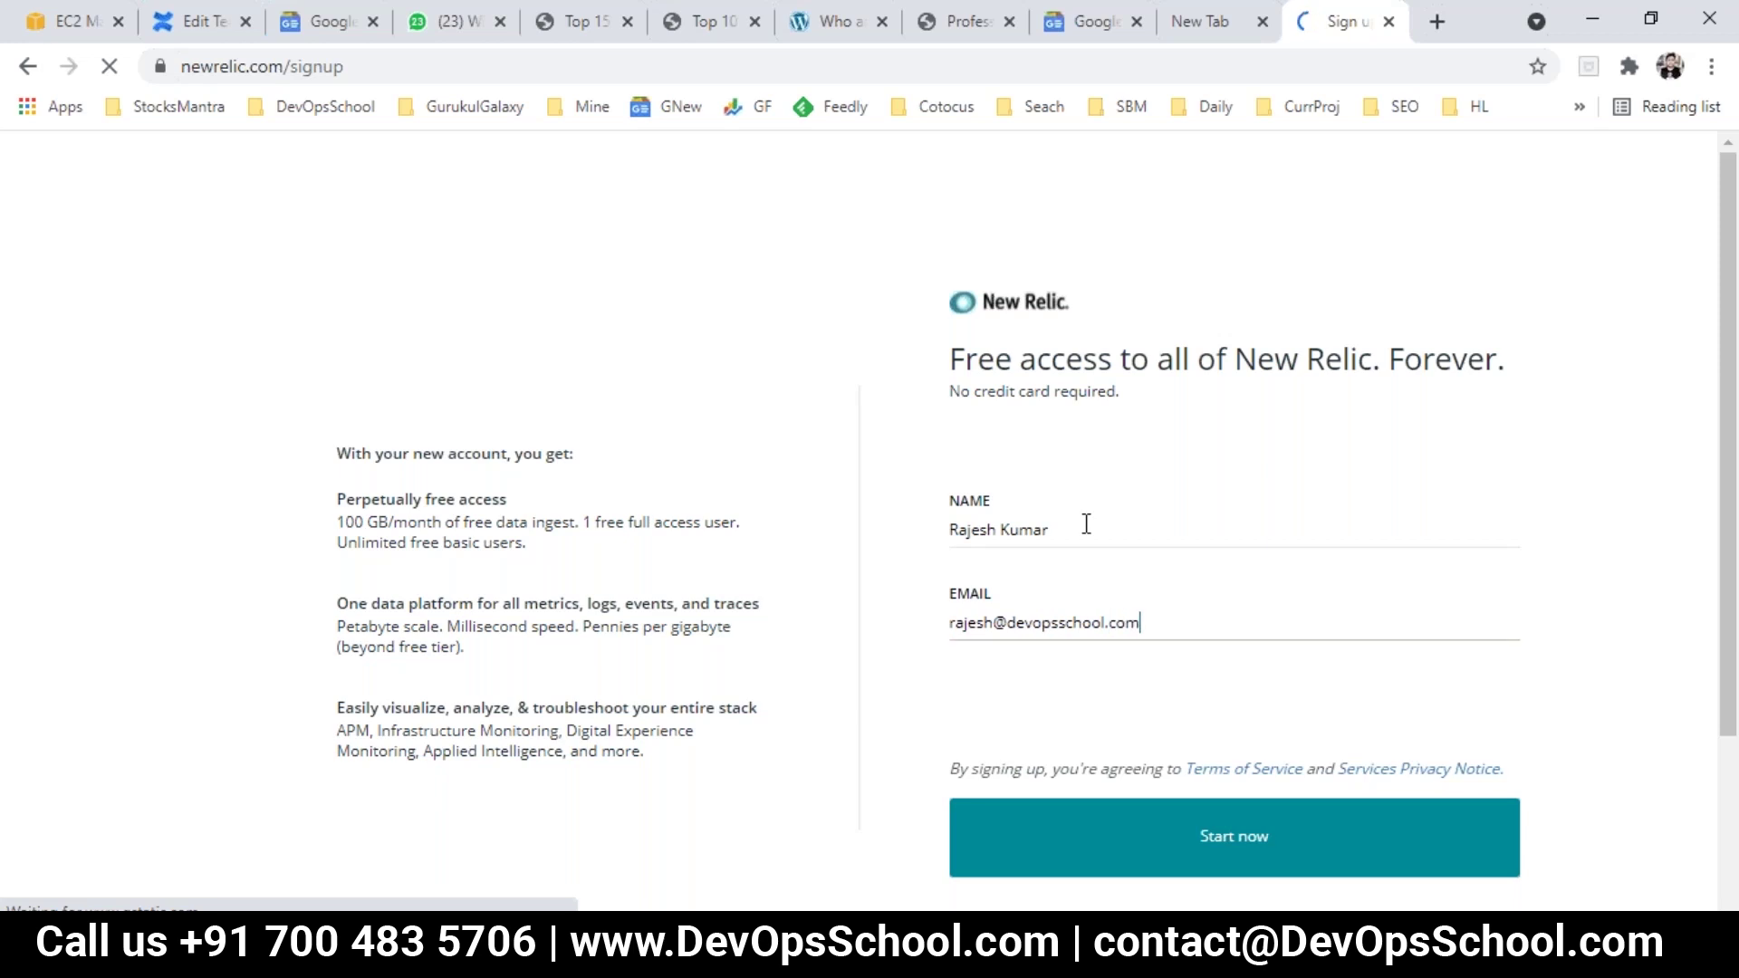
key(ctrl+a)
click(1220, 869)
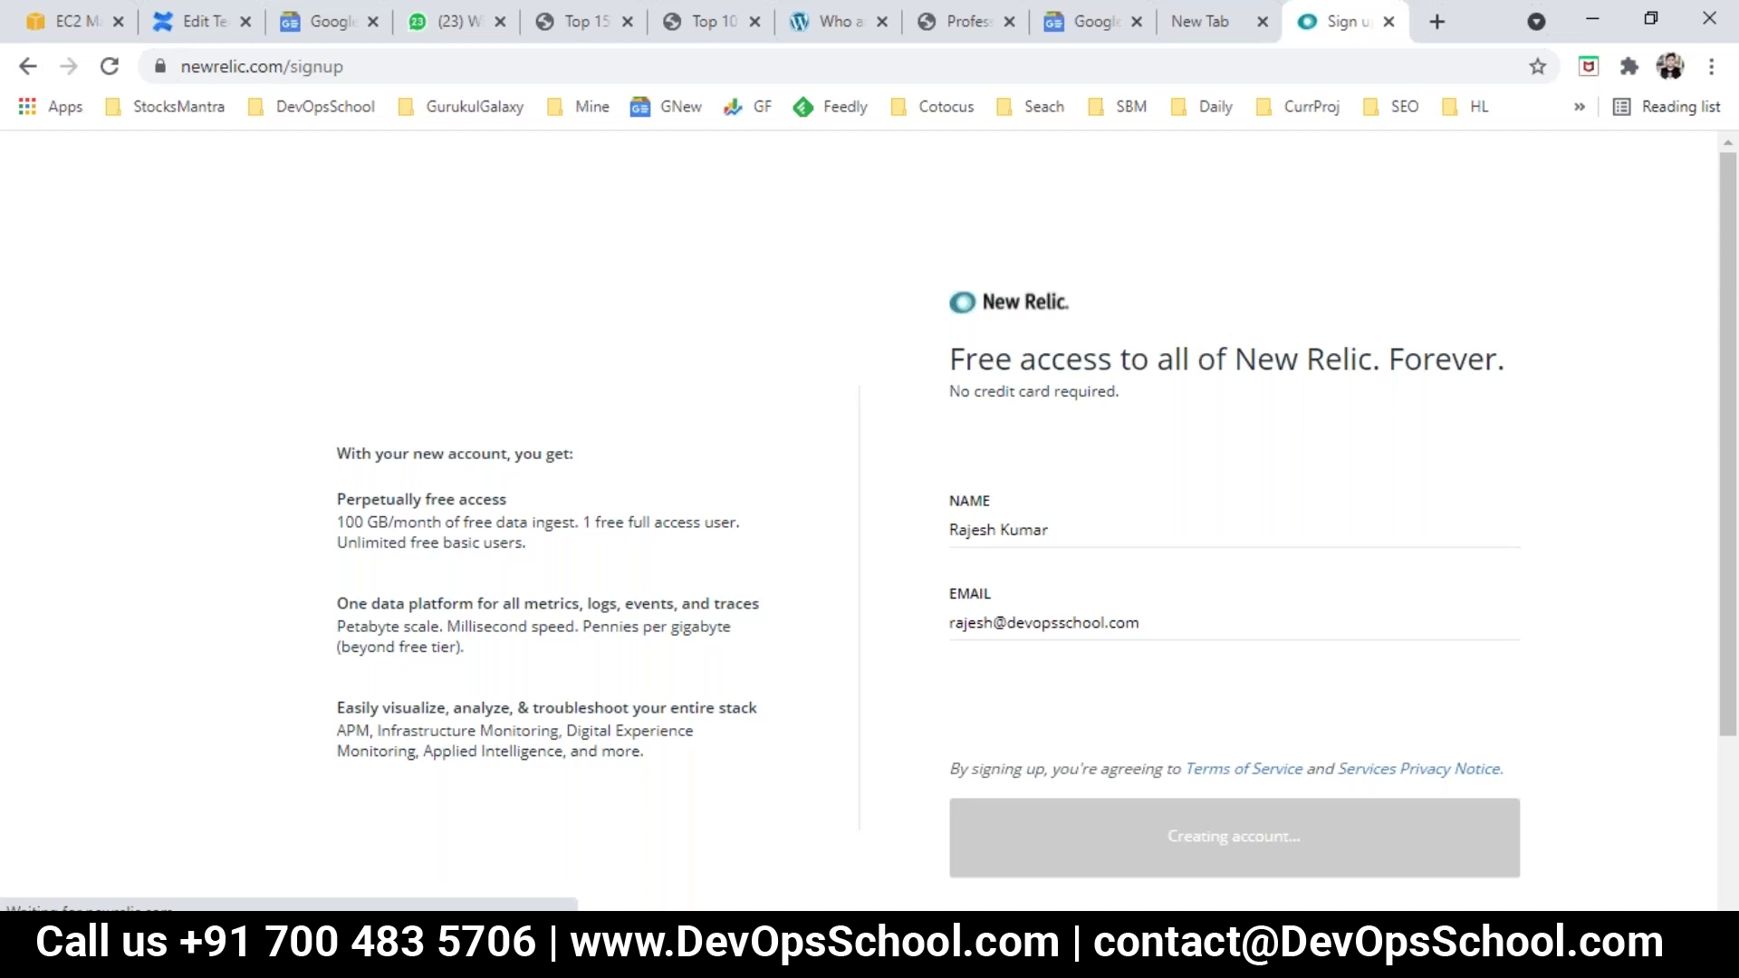
scroll(652, 710, down, 3)
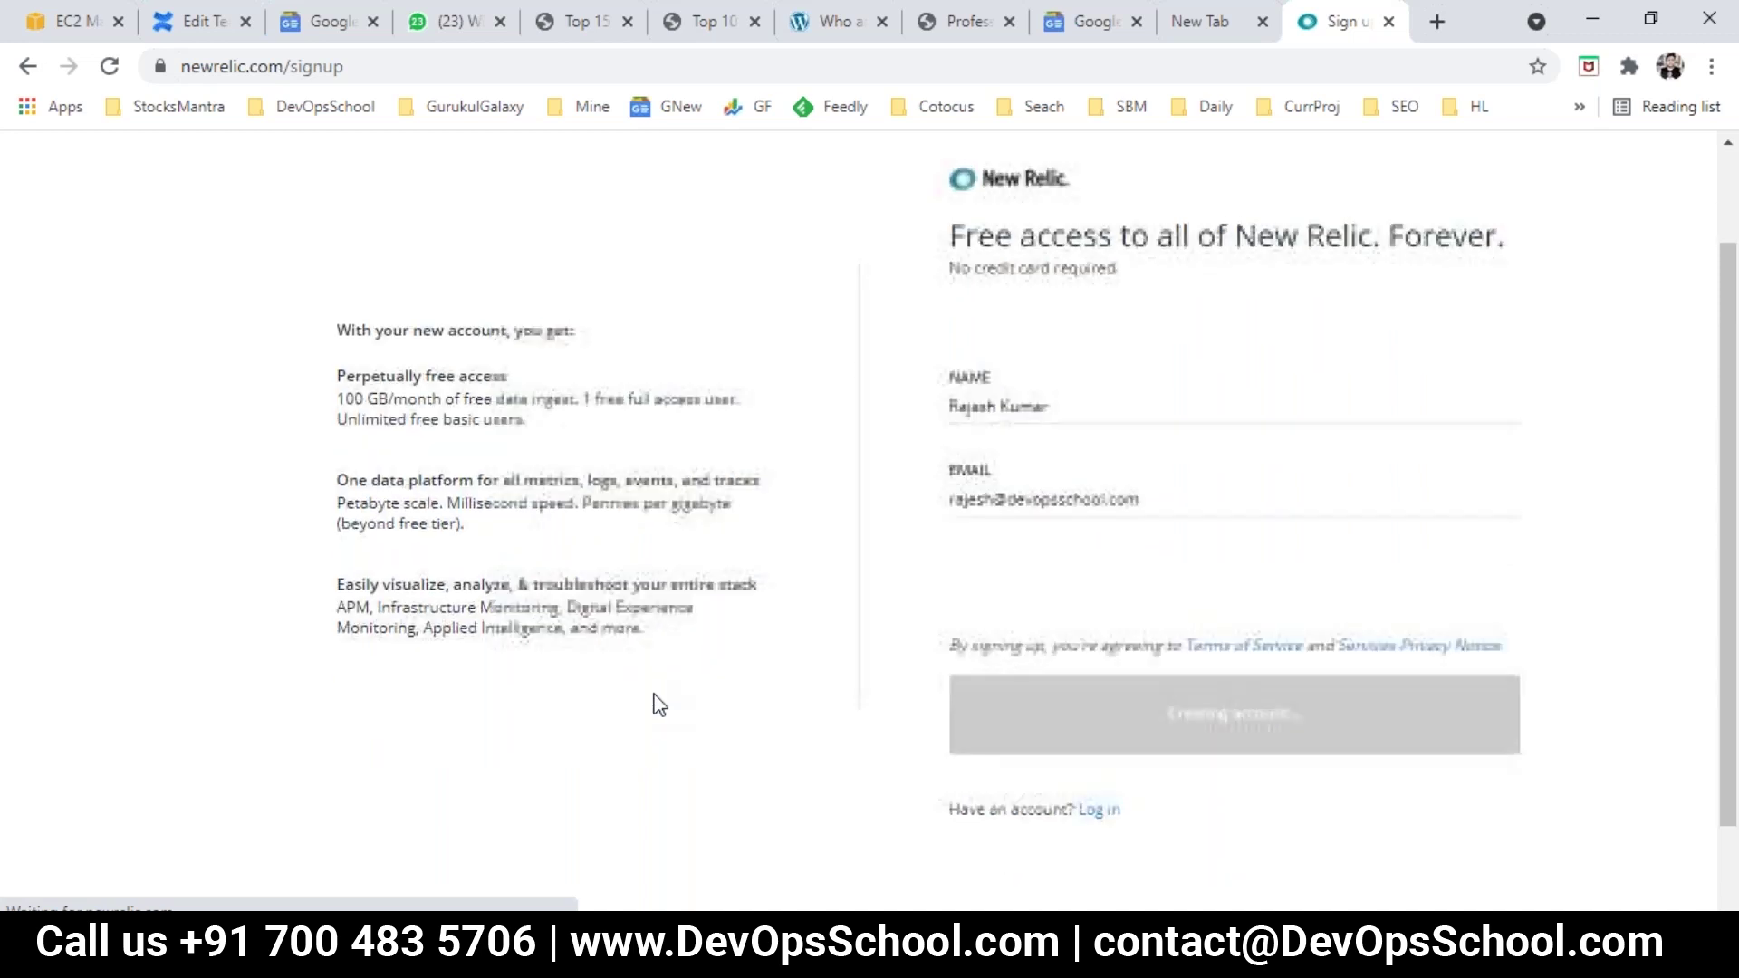
scroll(658, 706, up, 3)
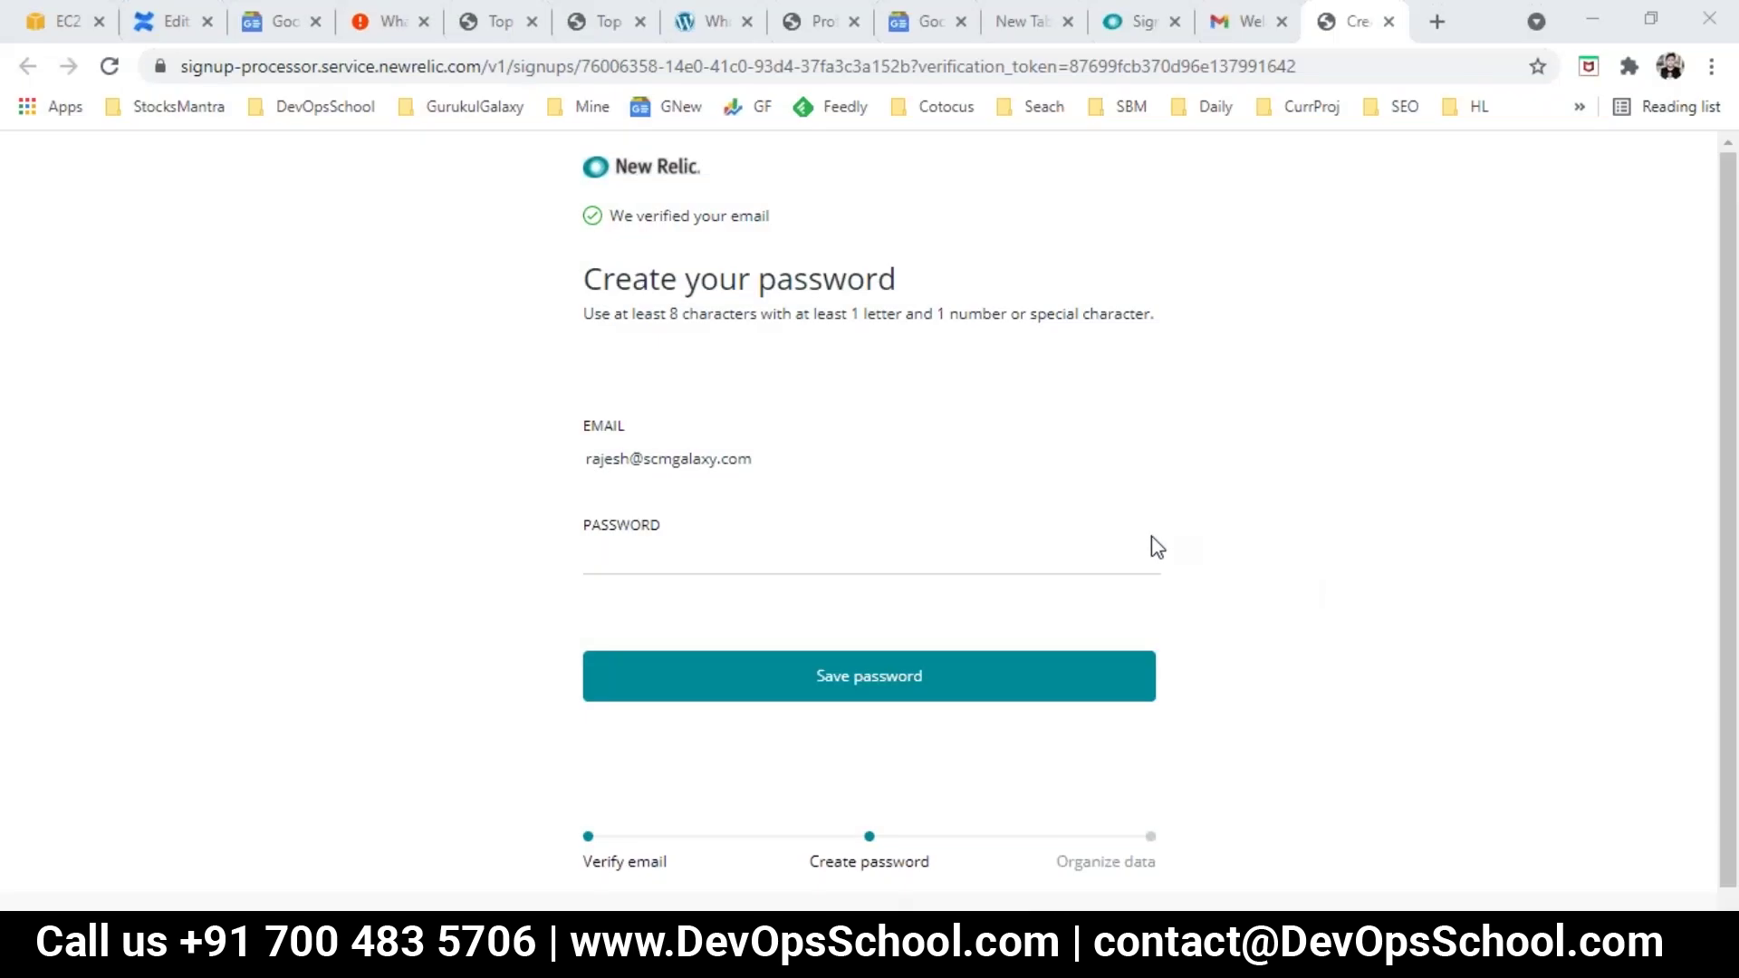
Step: Enter the new account password and save it
click(857, 551)
click(272, 484)
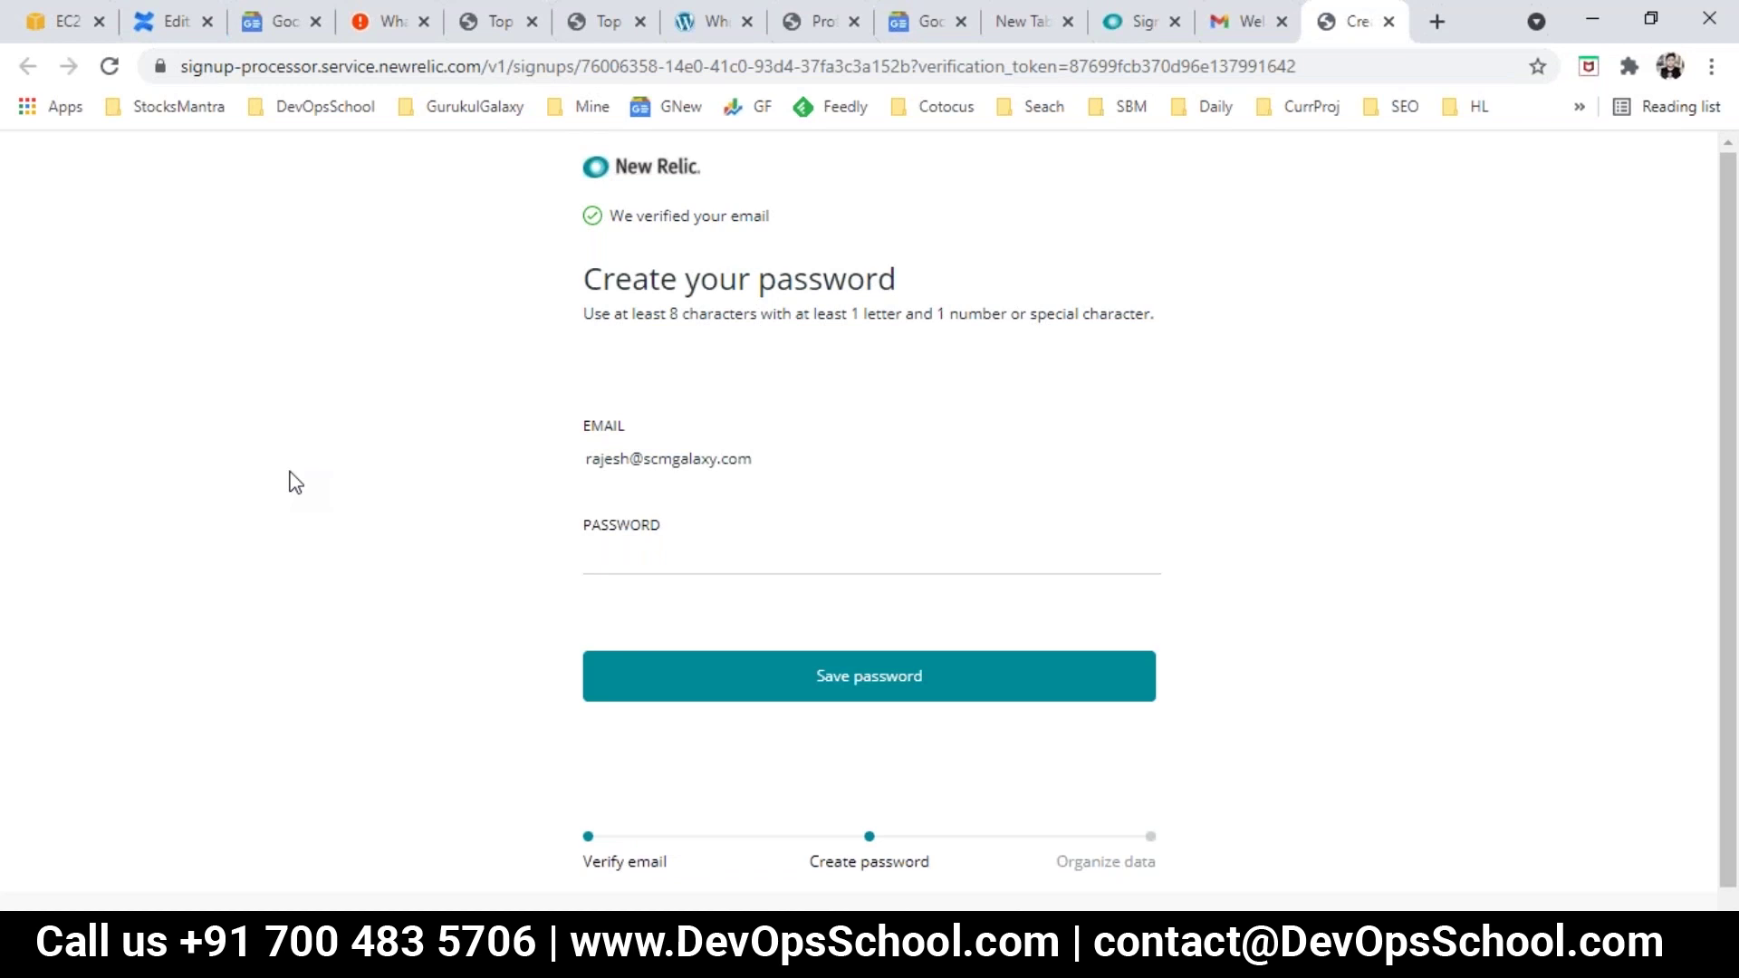
click(655, 560)
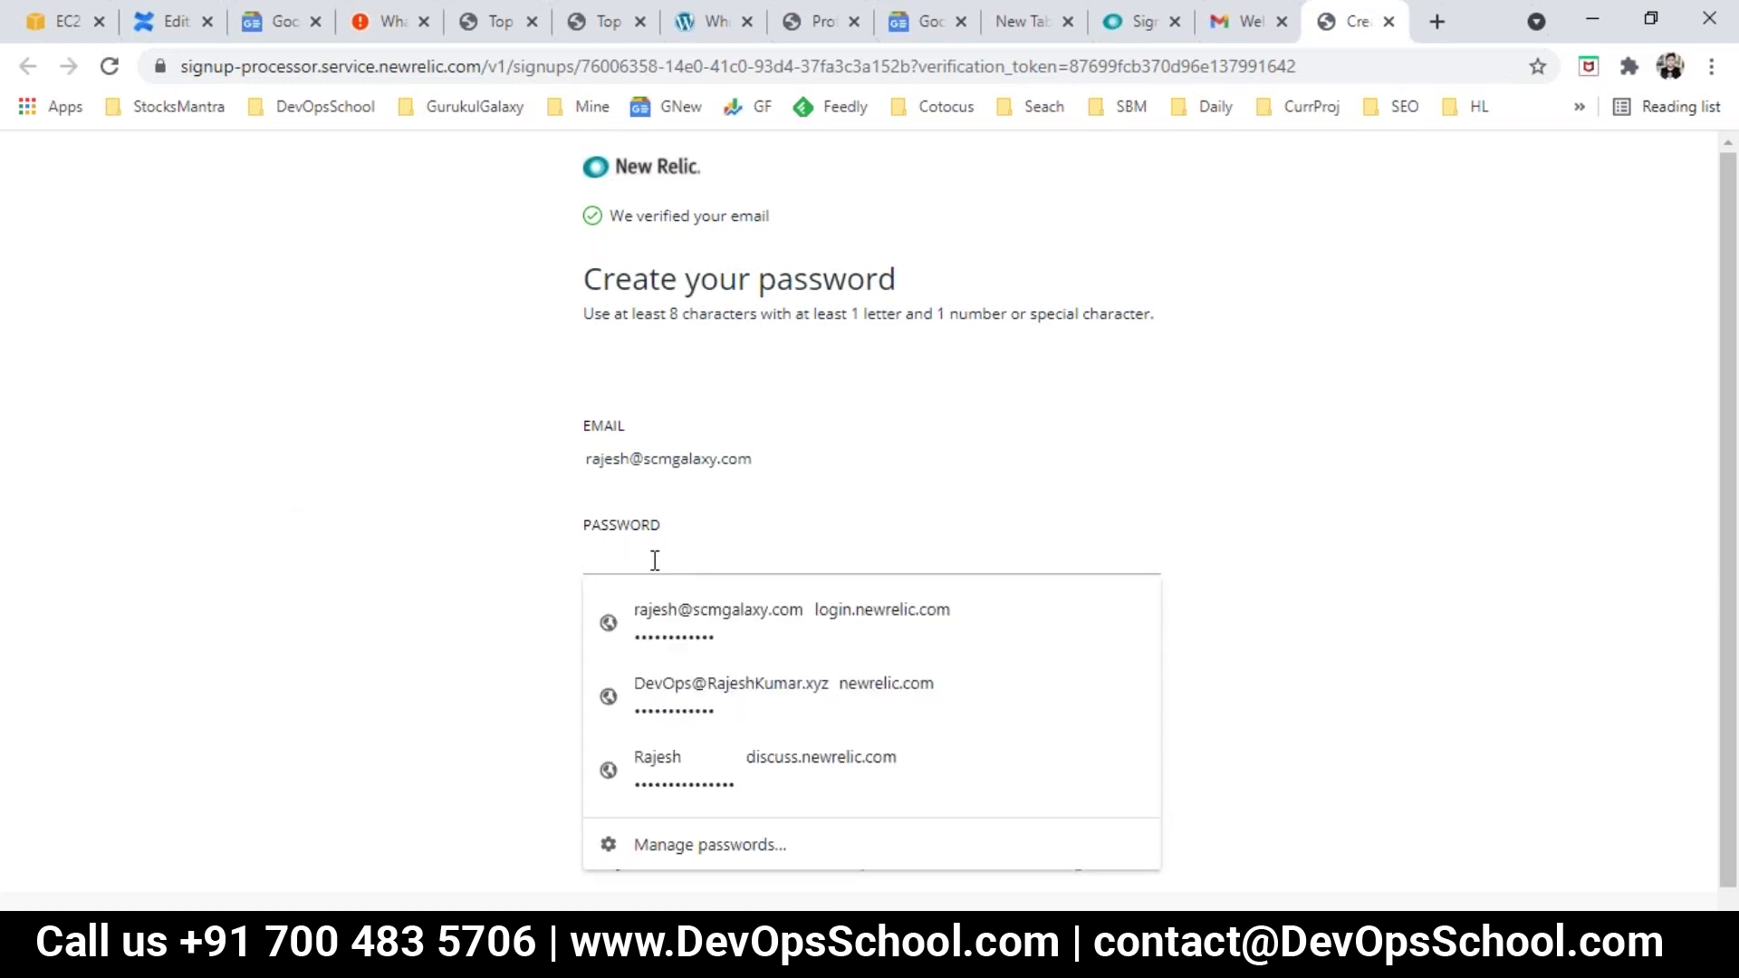
text(•••••••••)
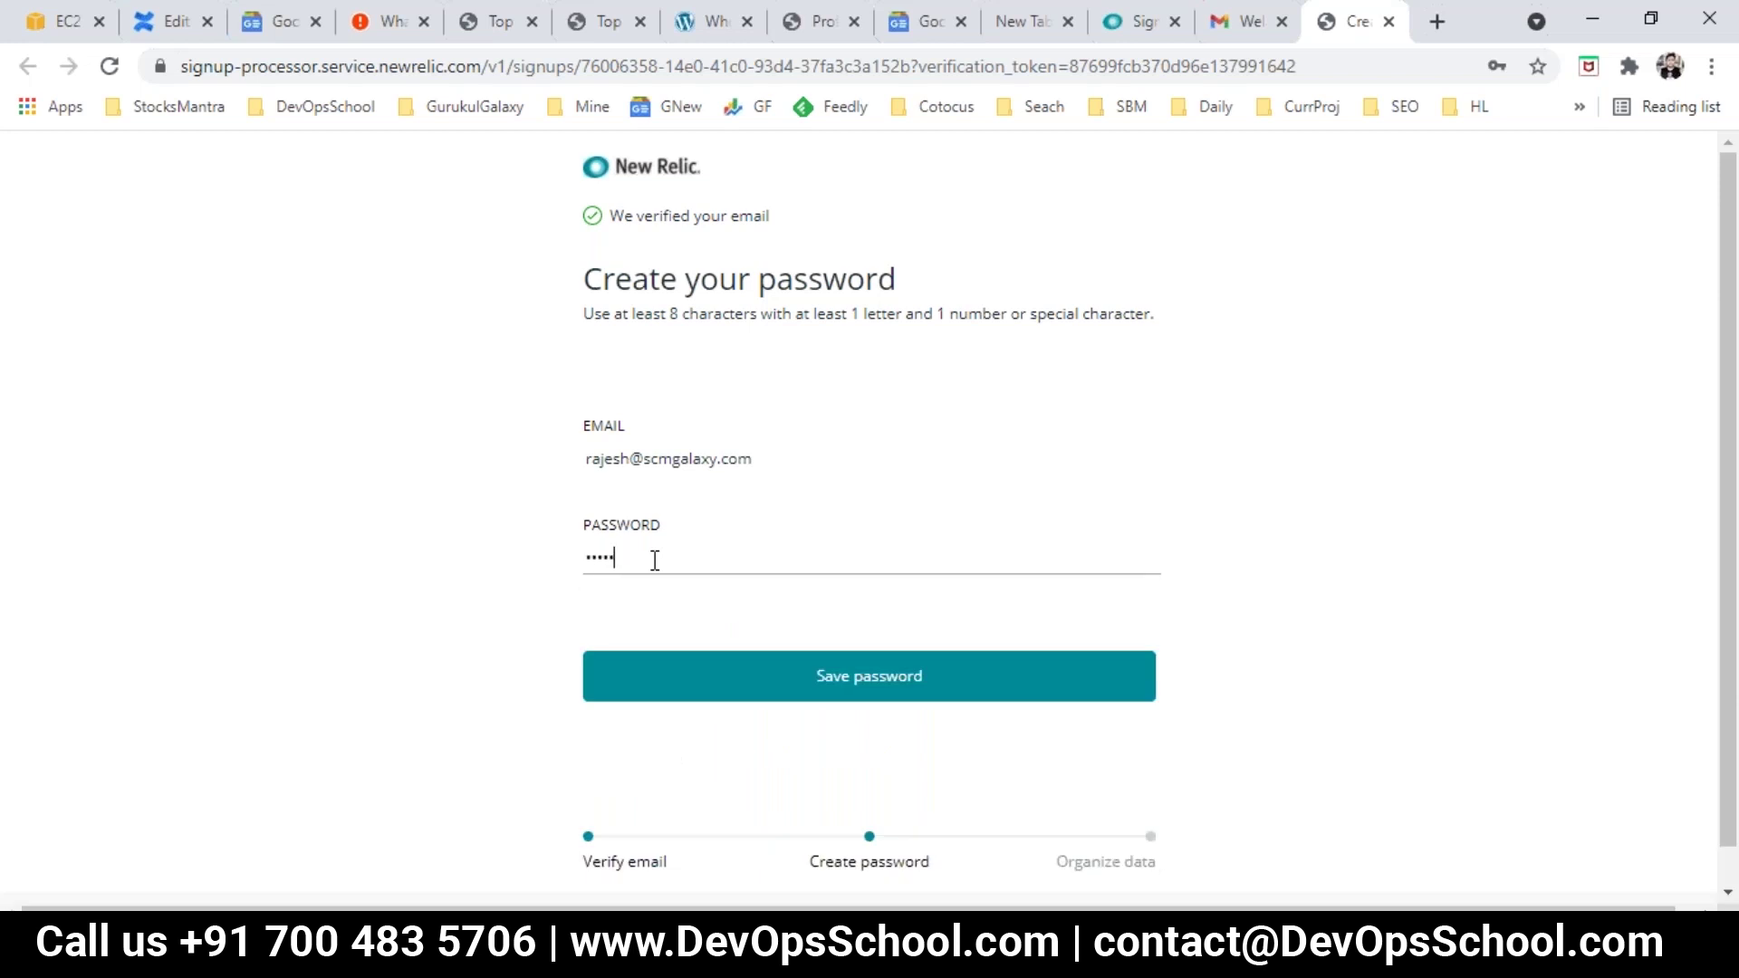
text(••••)
click(866, 672)
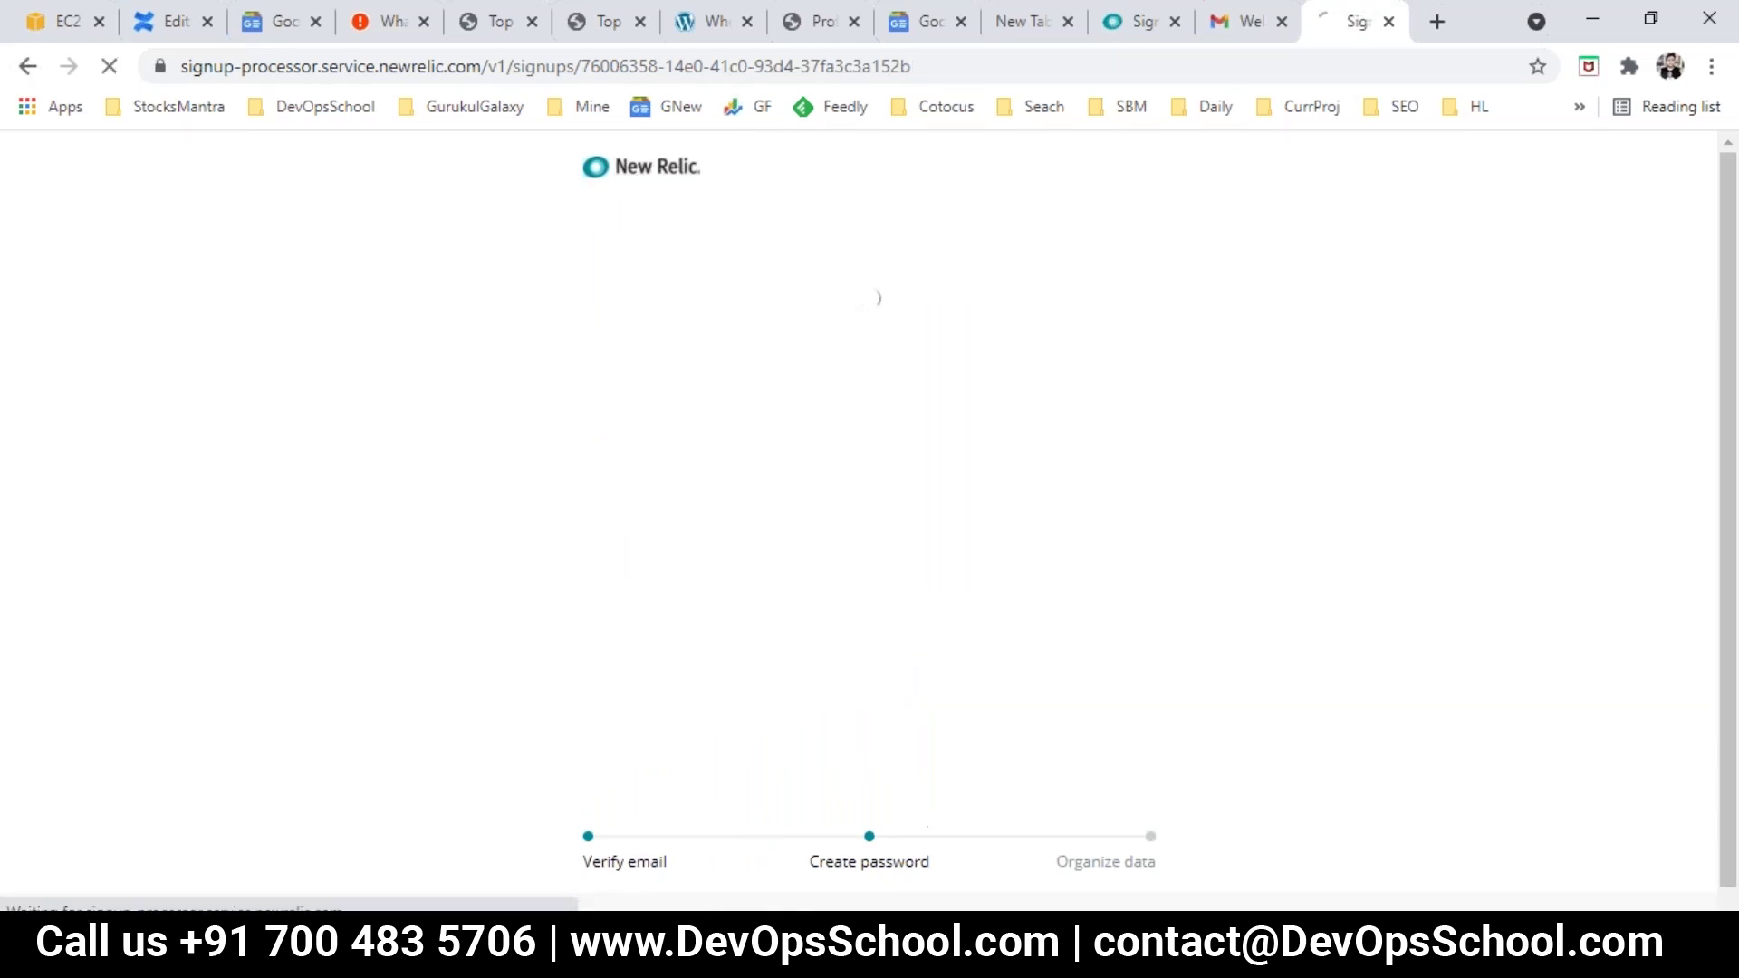
Step: Mark Step 1 as DONE in the Notepad plan and return to the browser
click(1103, 862)
drag(255, 74, 772, 77)
key(End)
key(Tab)
key(Tab)
text(DONE)
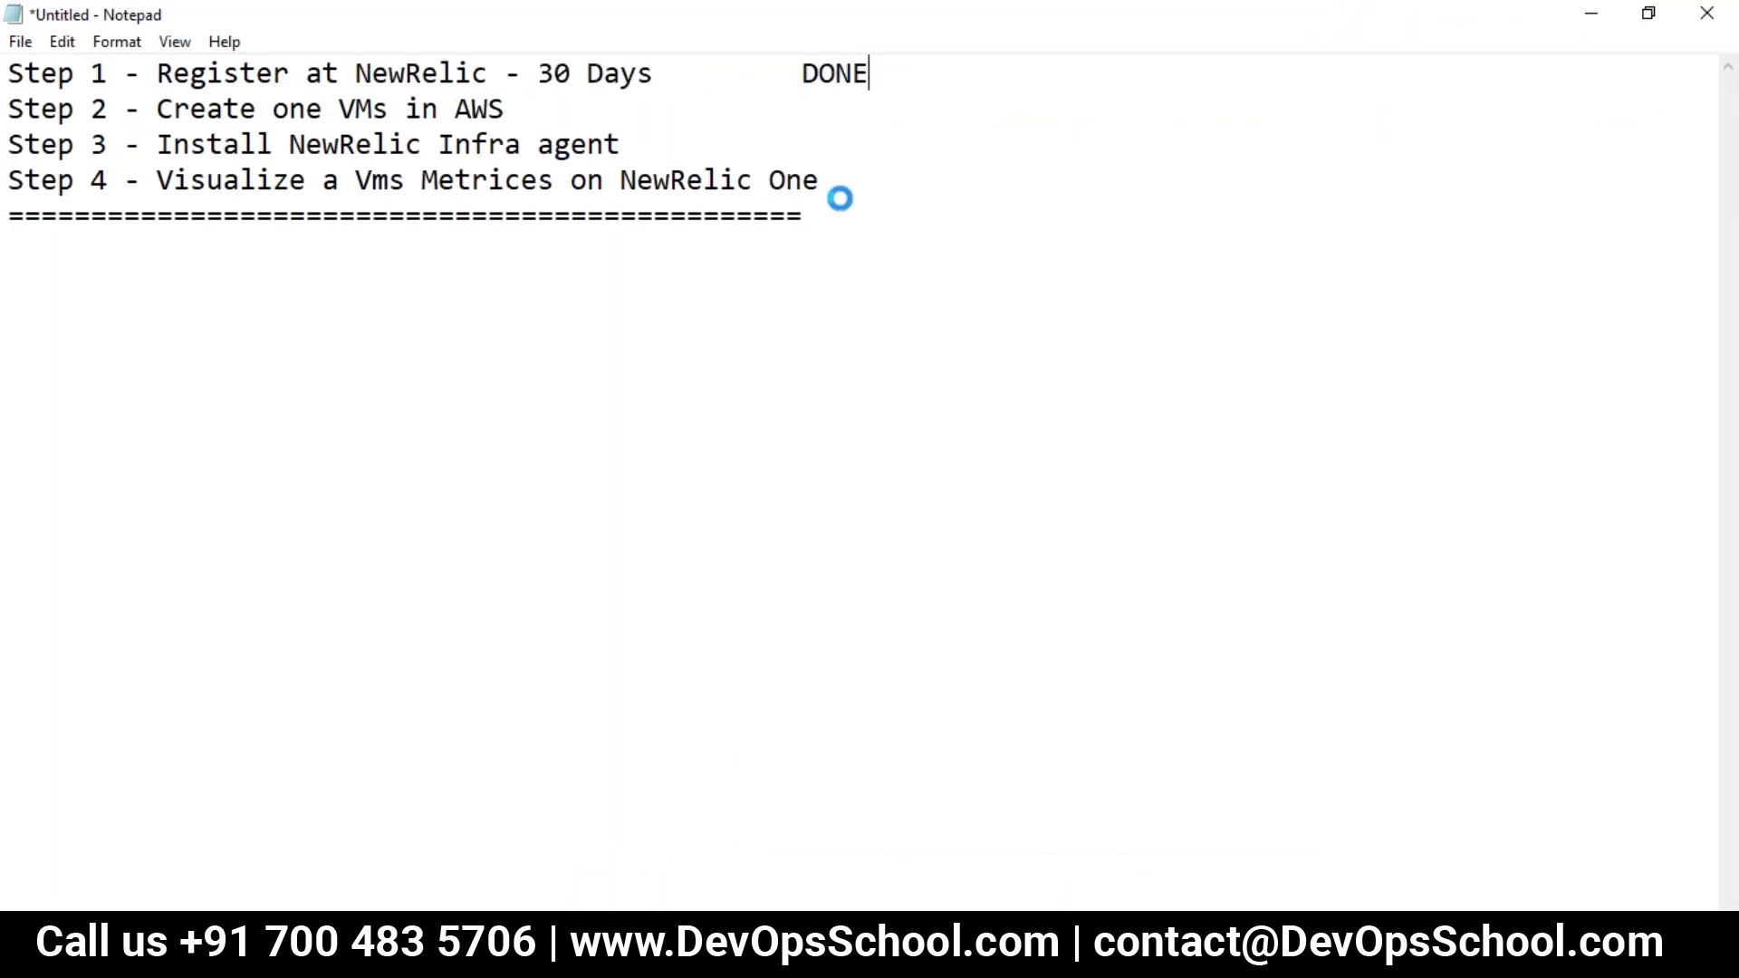
key(alt+Tab)
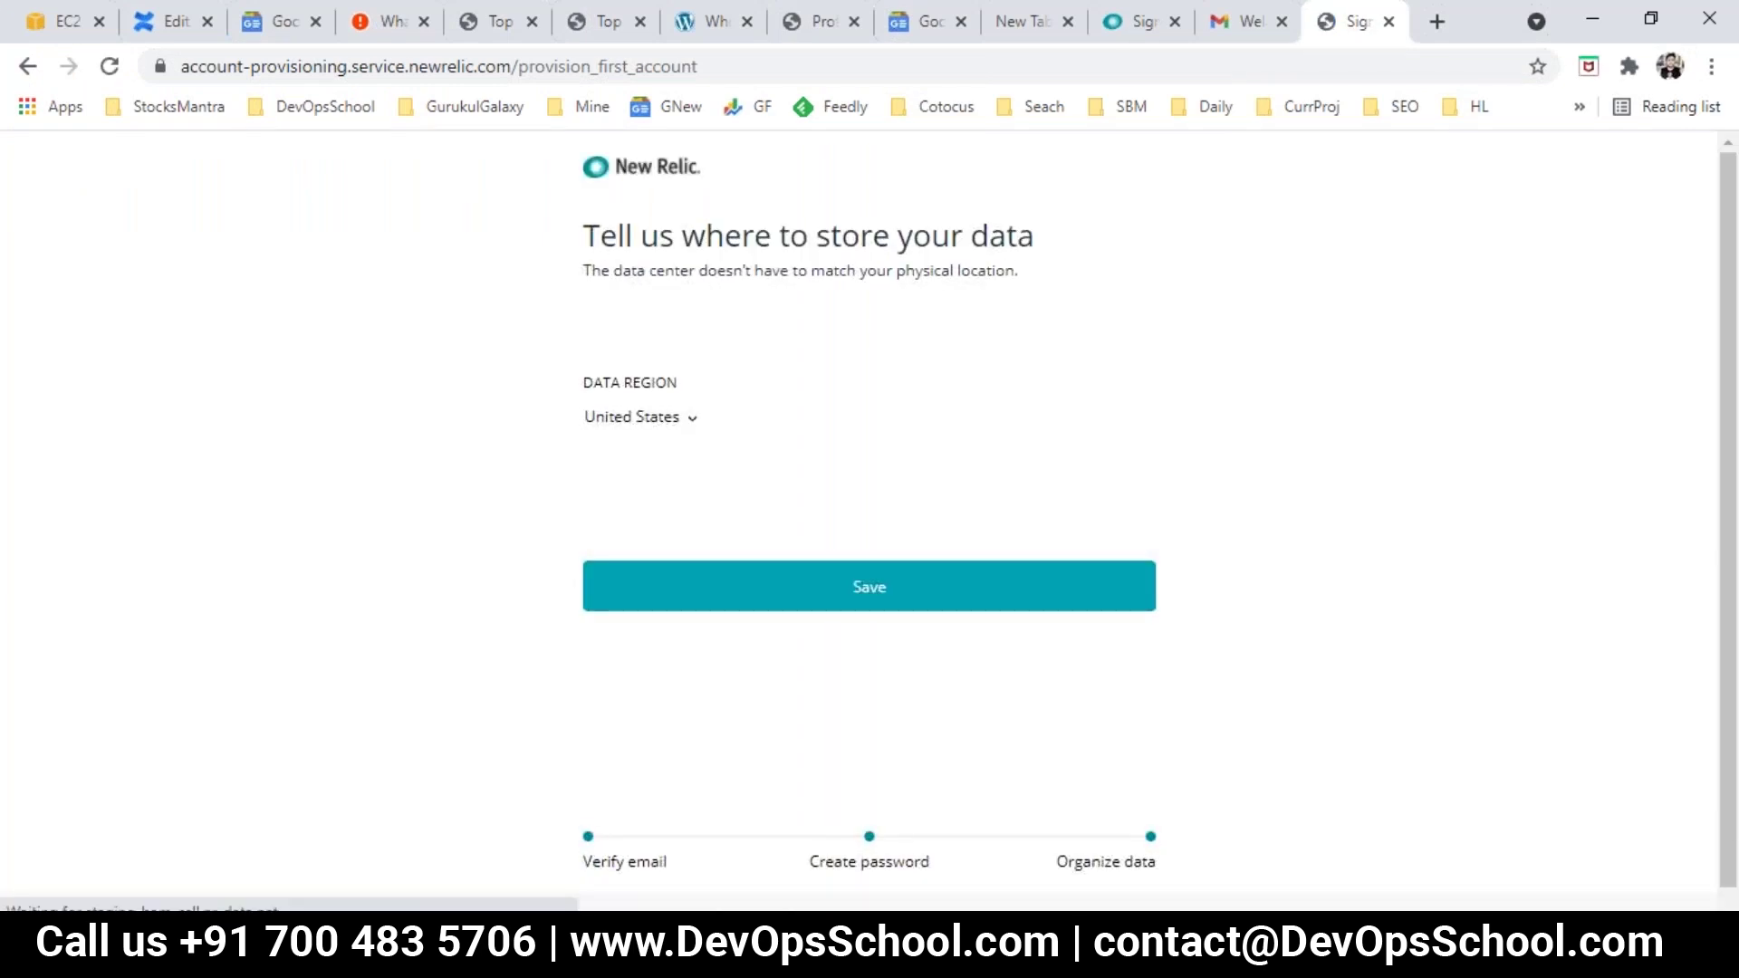
Step: Choose United States from the Data Region dropdown and save it
drag(789, 232, 1003, 264)
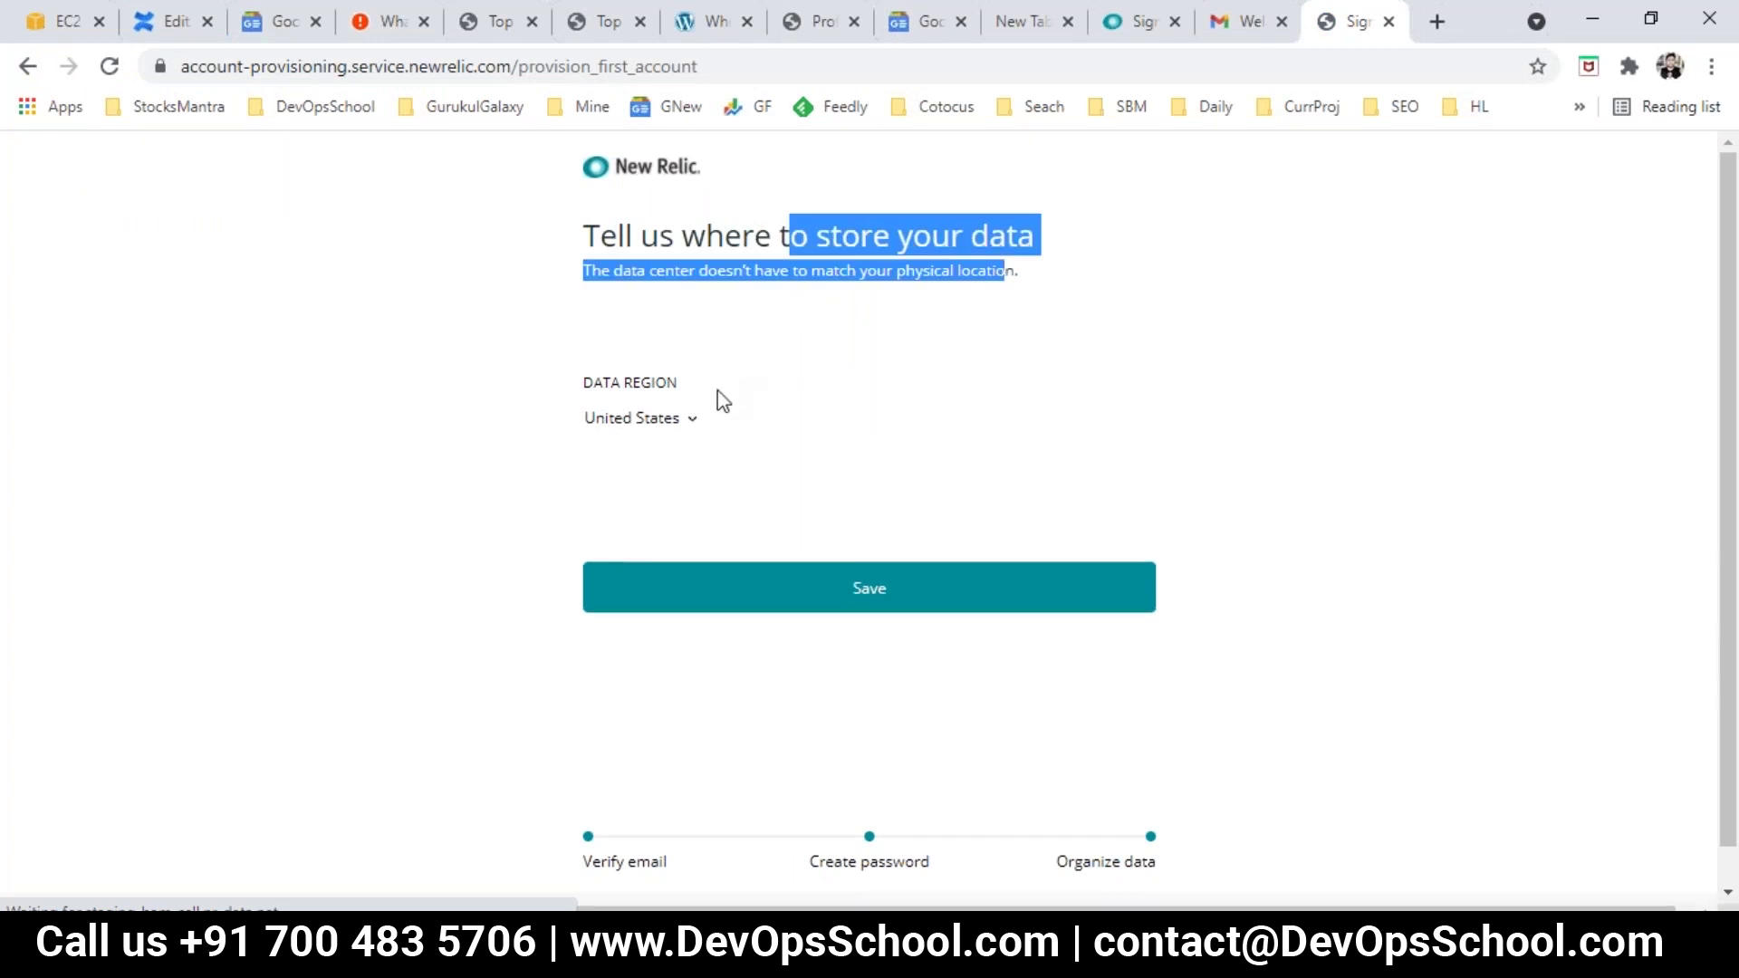
click(694, 424)
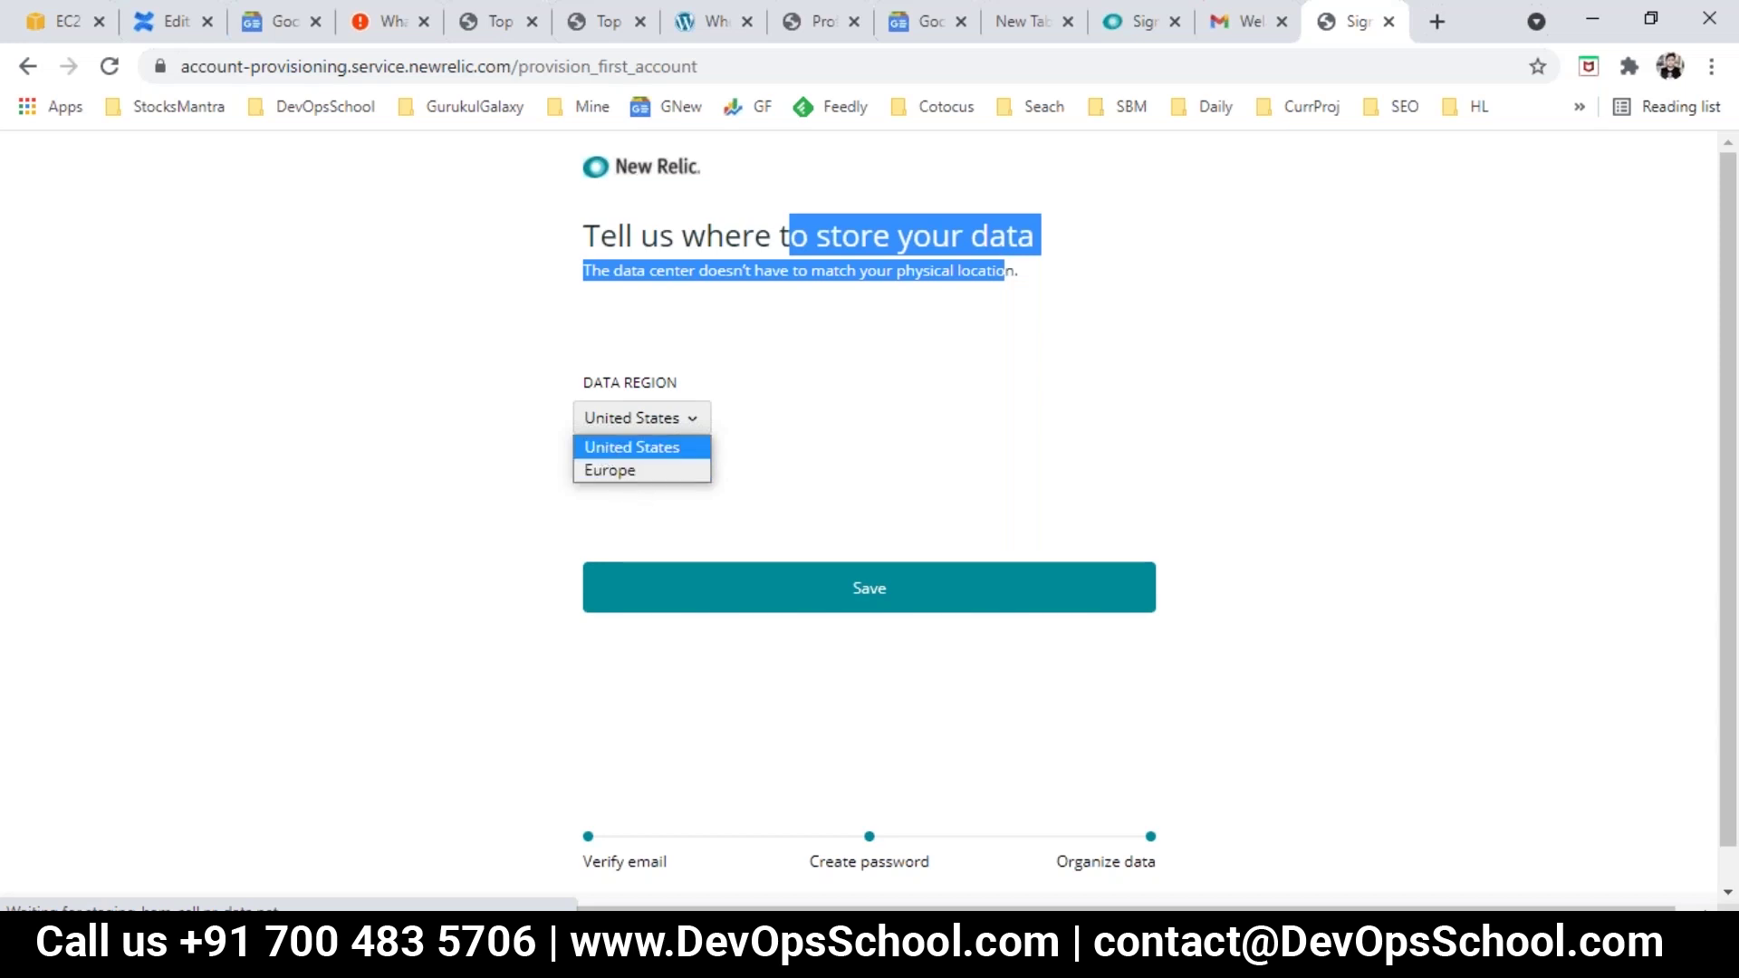
click(619, 447)
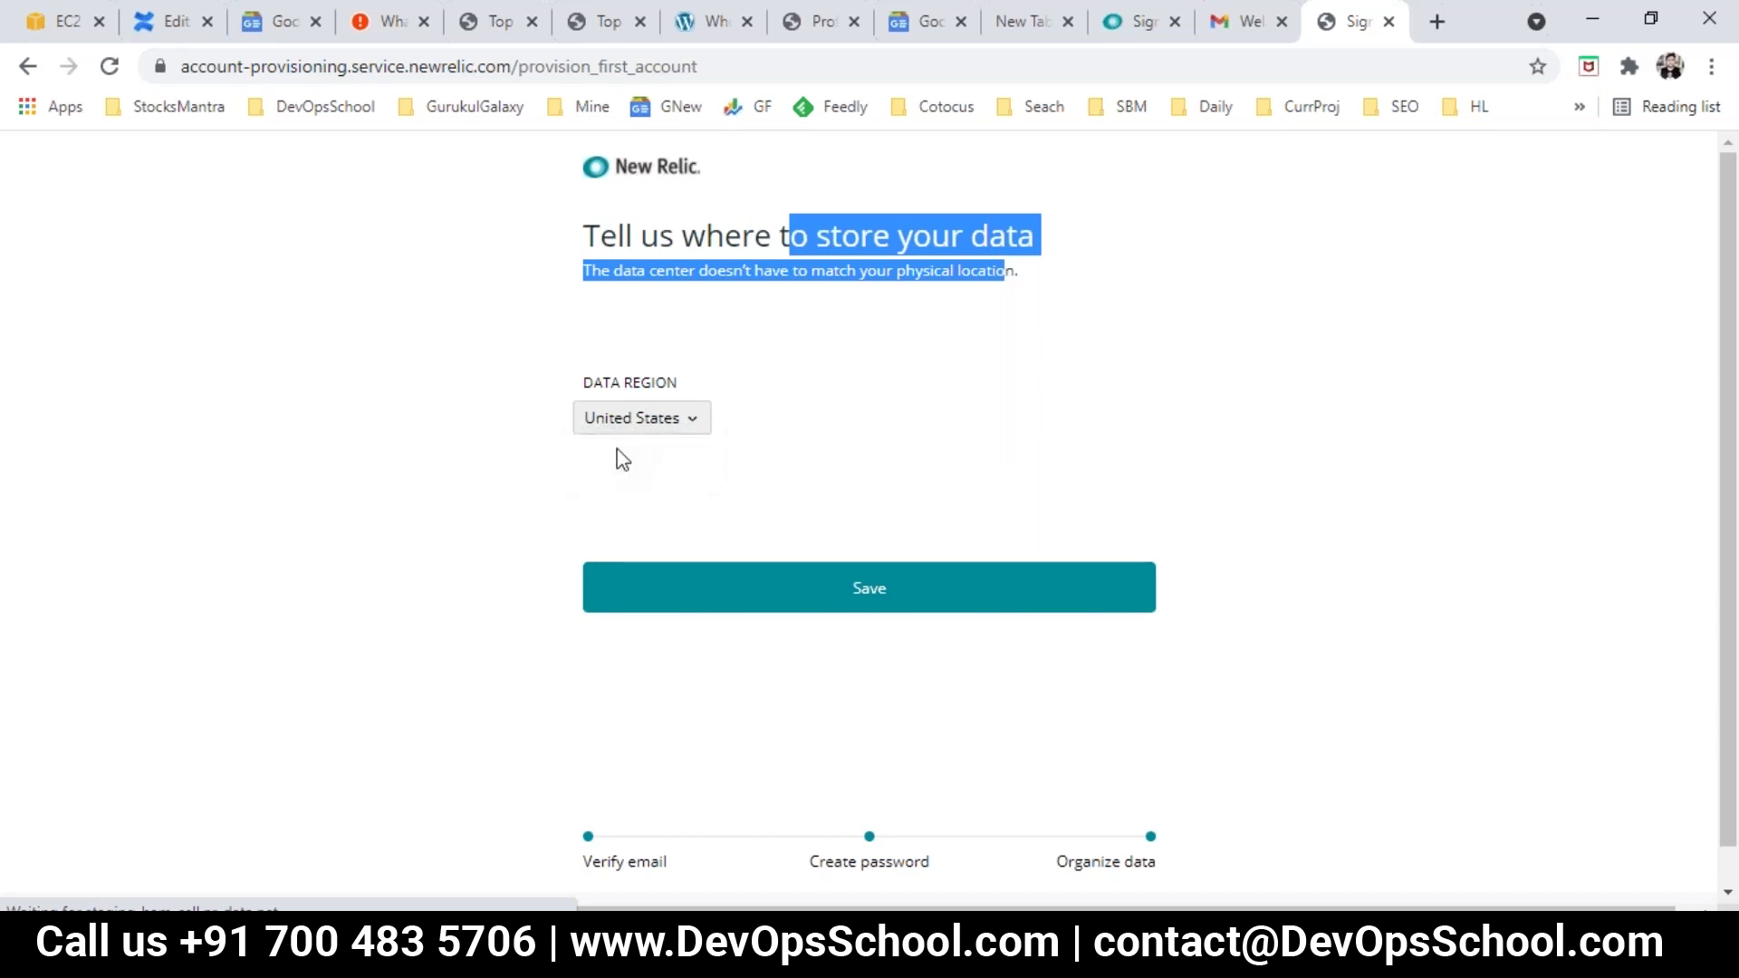
click(861, 594)
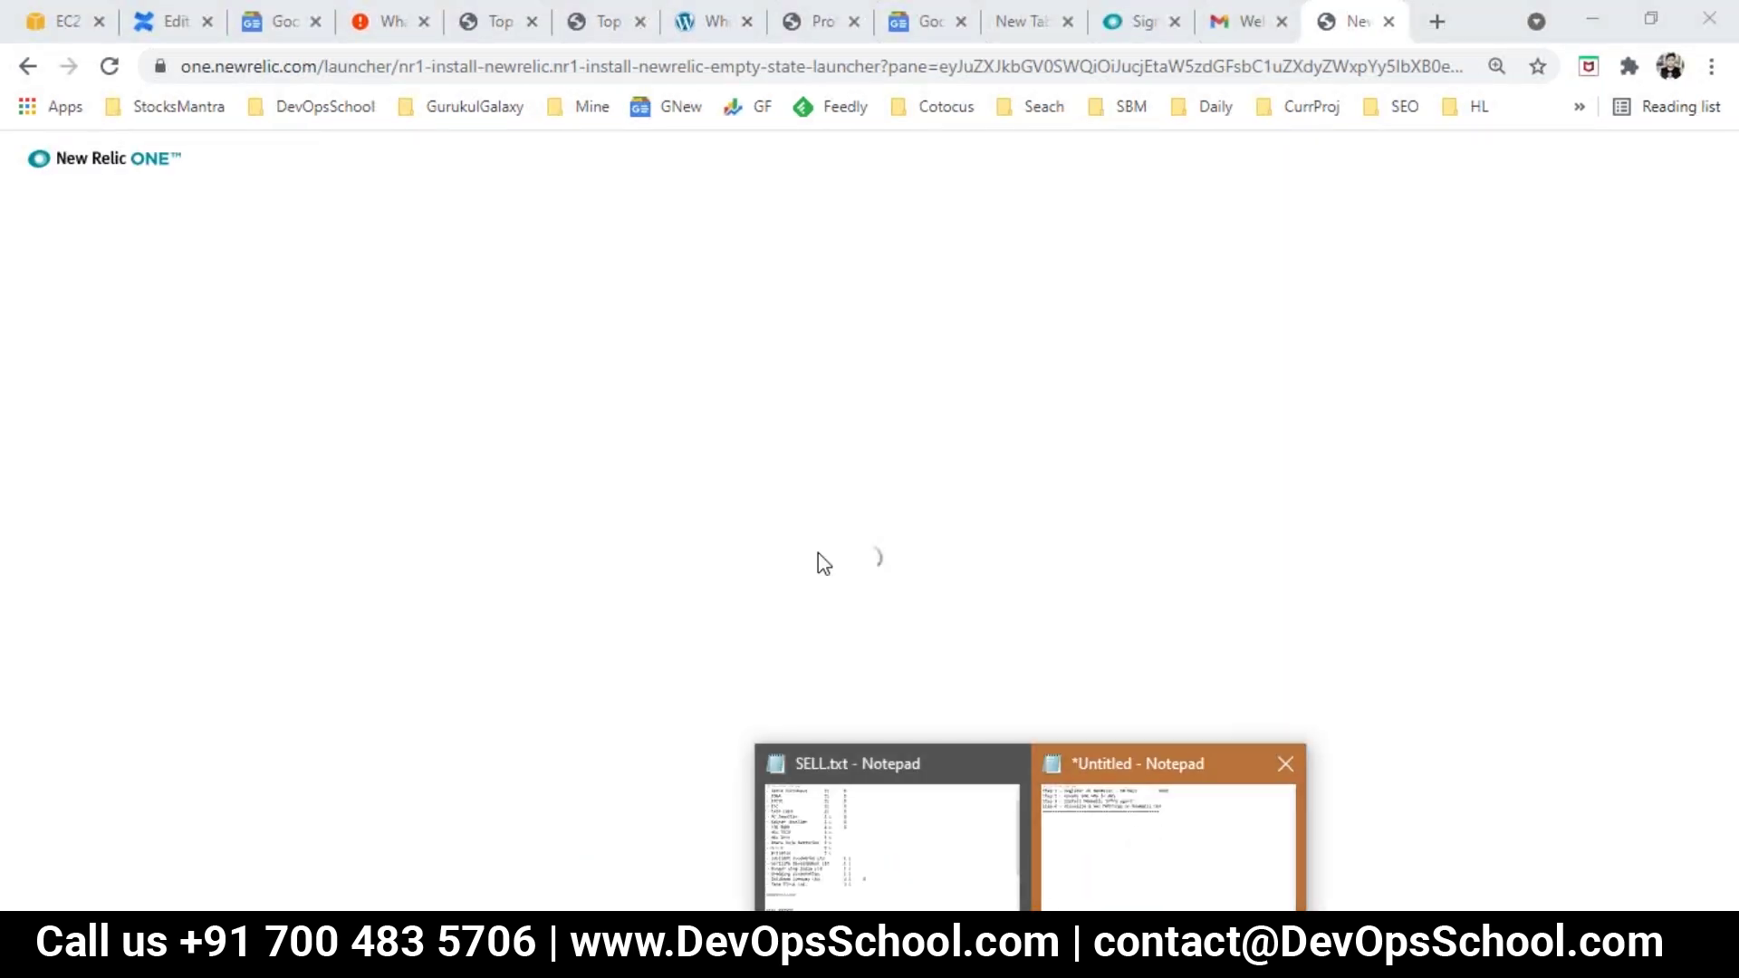
Step: Cancel Notepad's Save As dialog and highlight the 'Step 2 - Create one VMs in AWS' line
click(1145, 823)
click(765, 623)
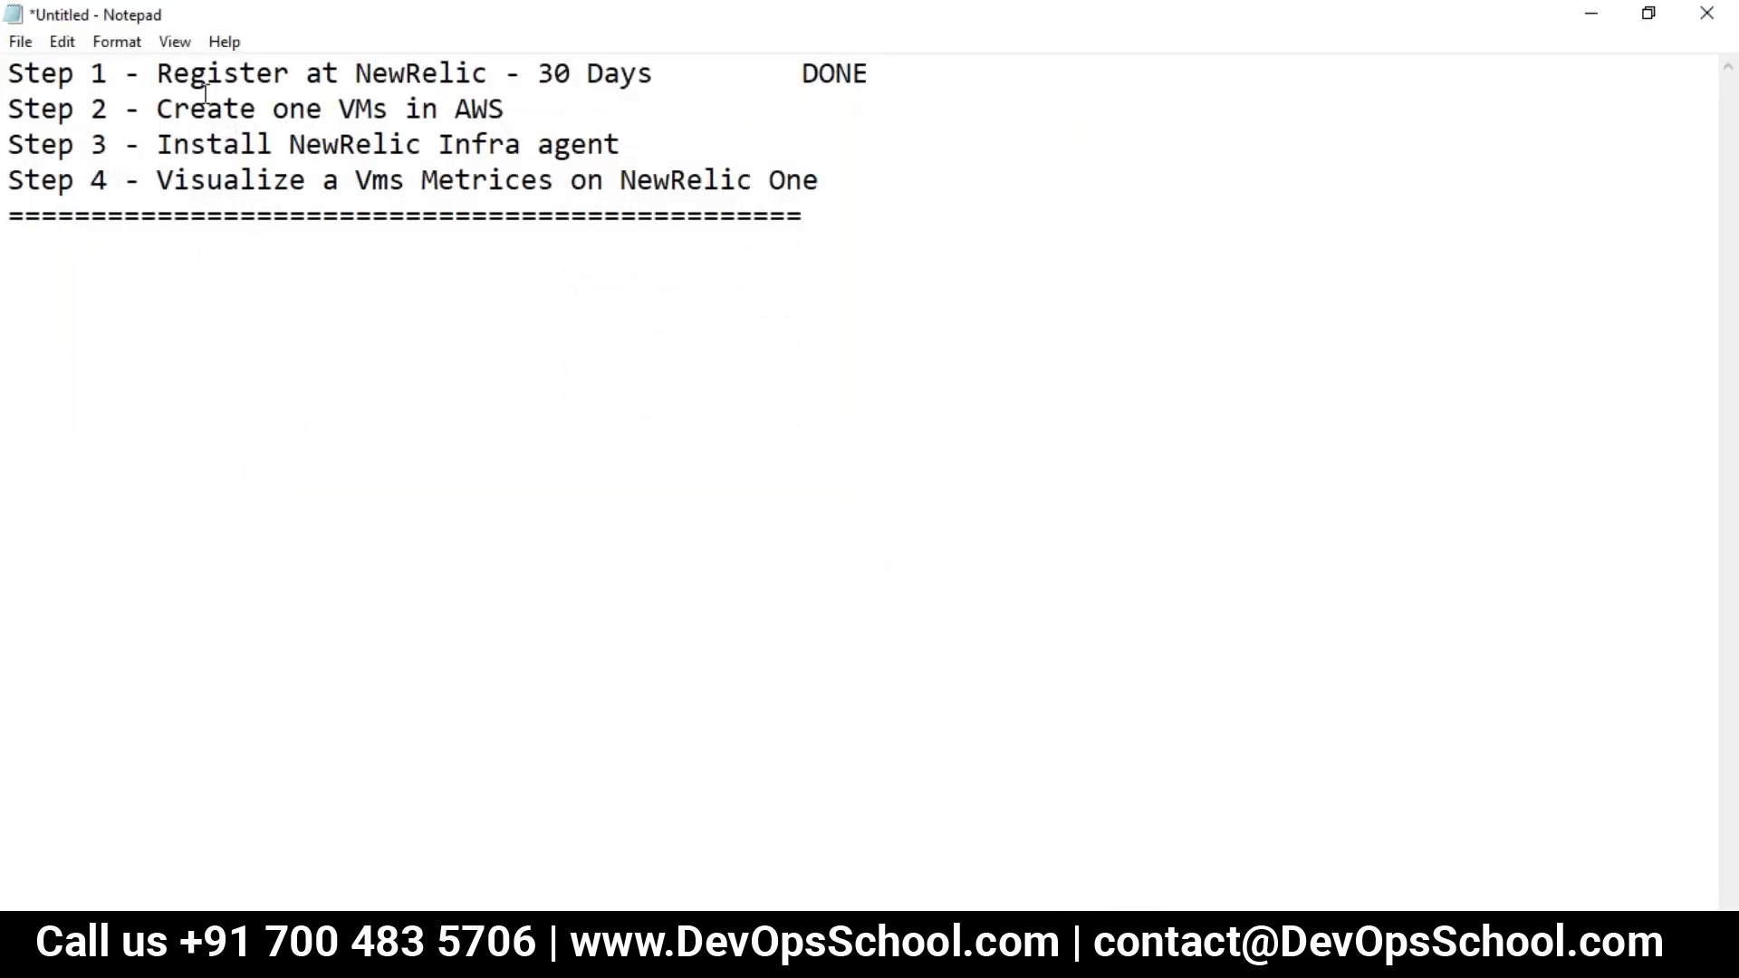
drag(224, 108, 489, 110)
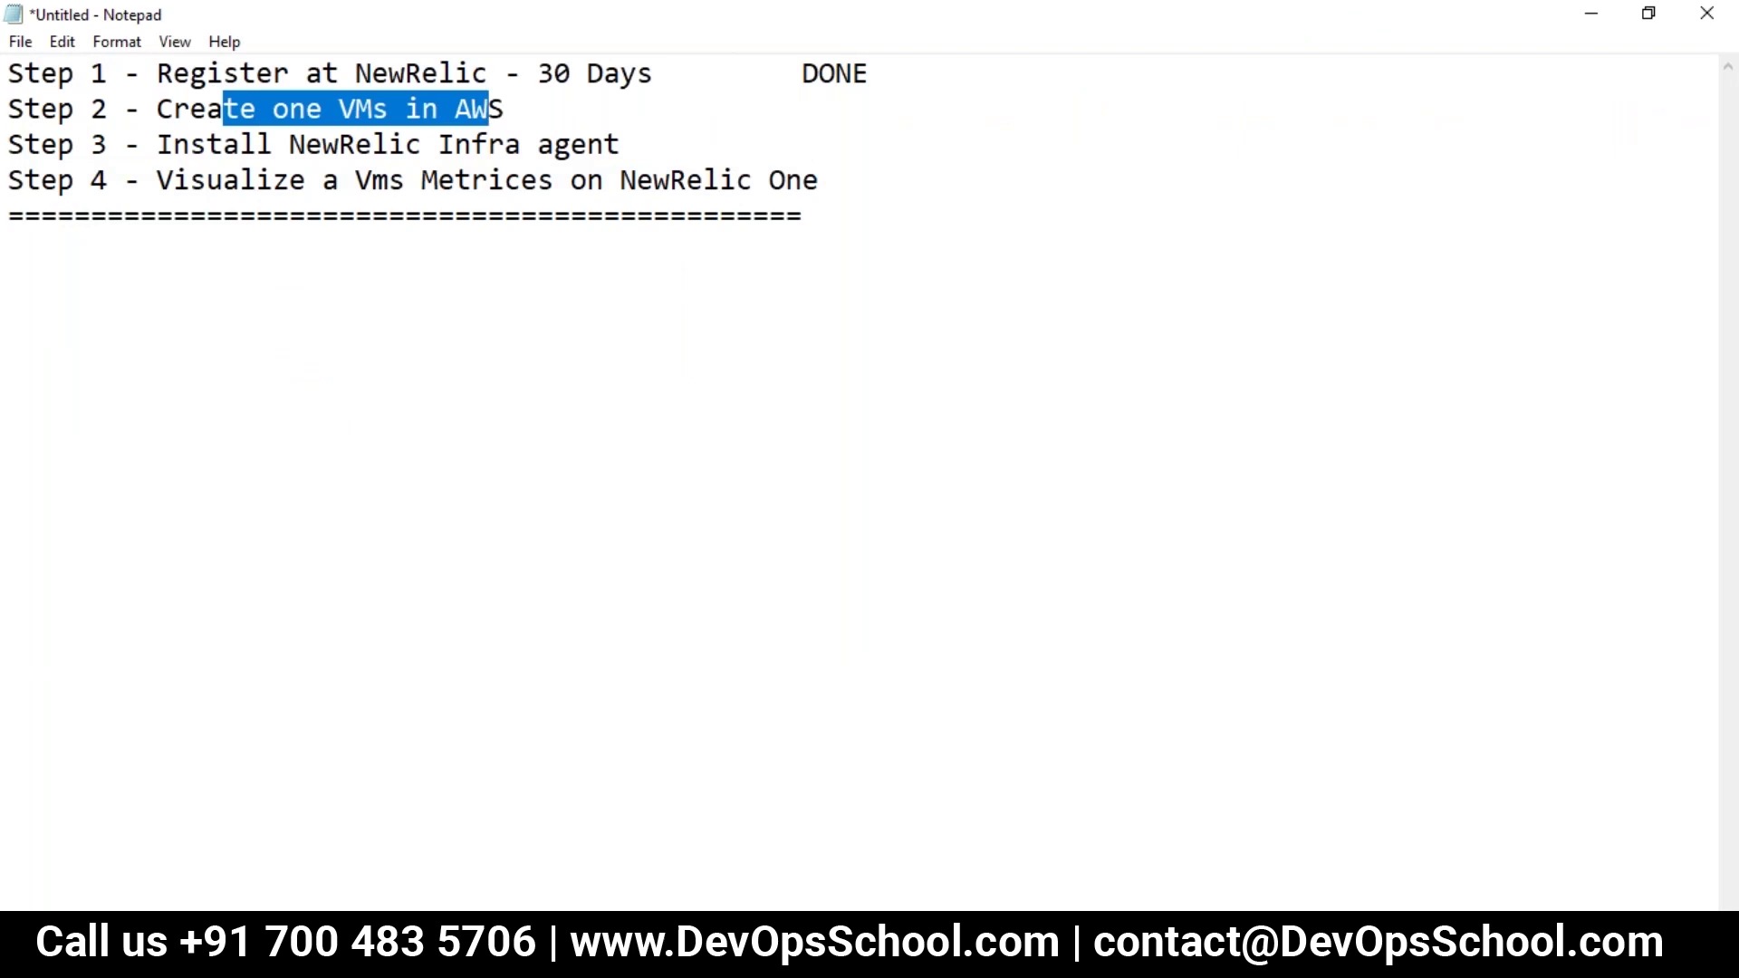
key(alt+Tab)
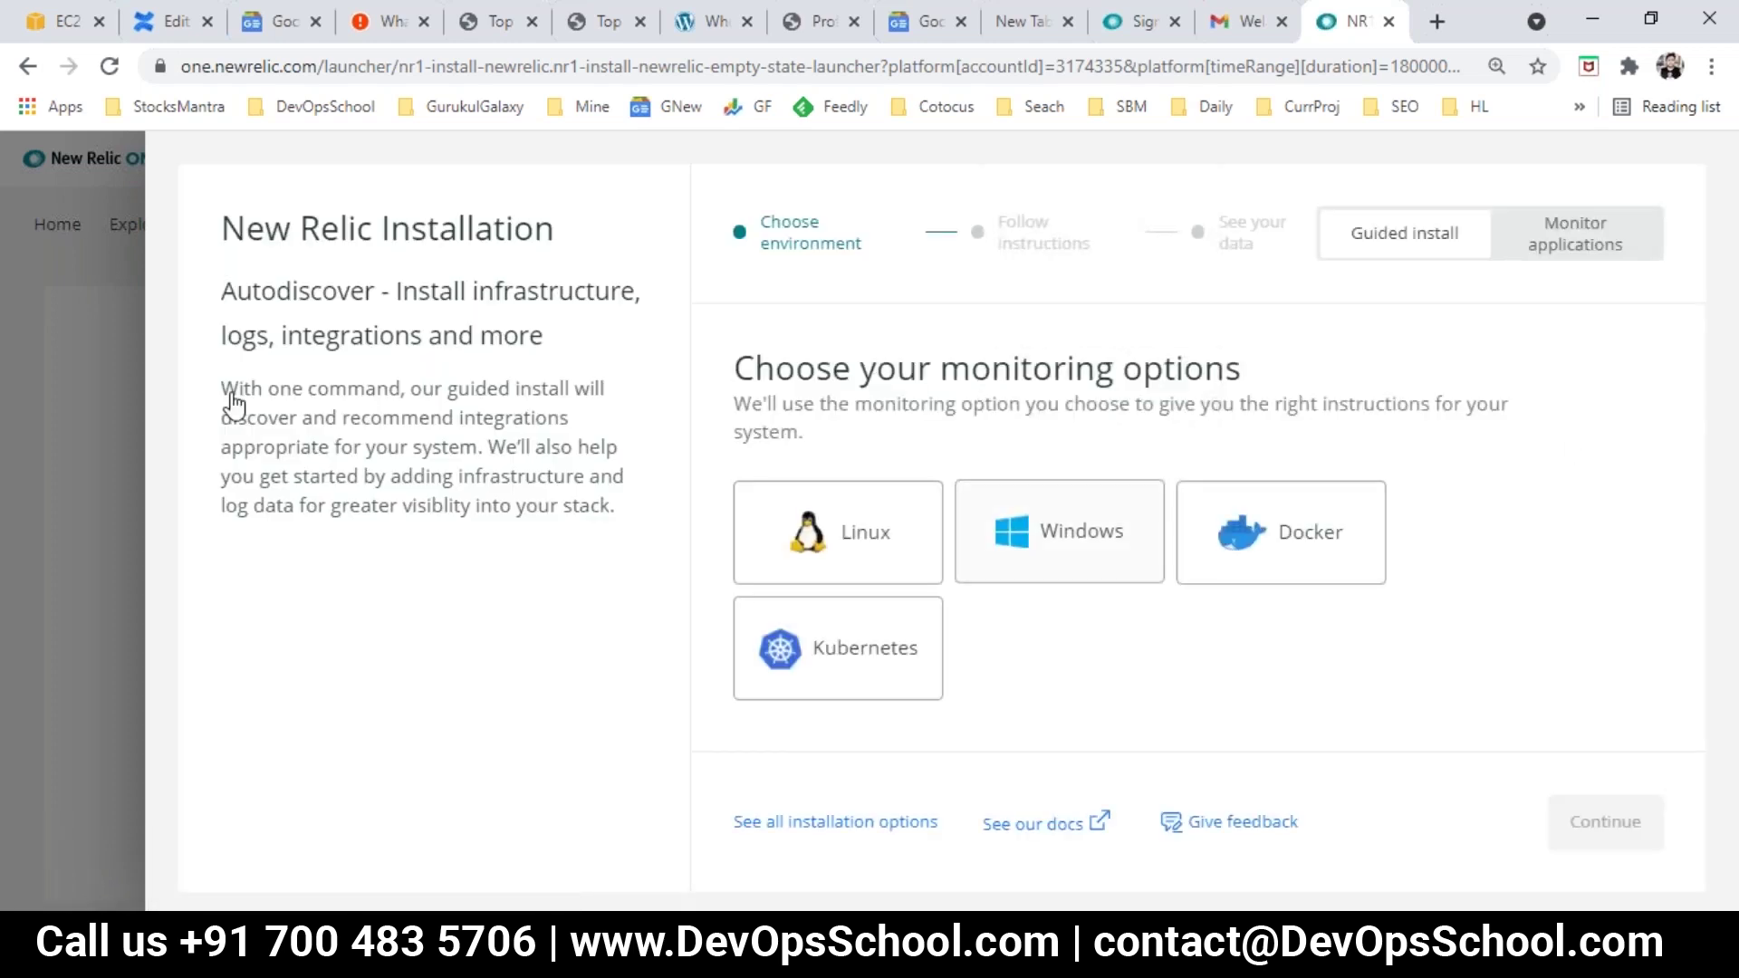
Step: Highlight the Installation page heading and Autodiscover description while explaining them
drag(222, 226, 476, 233)
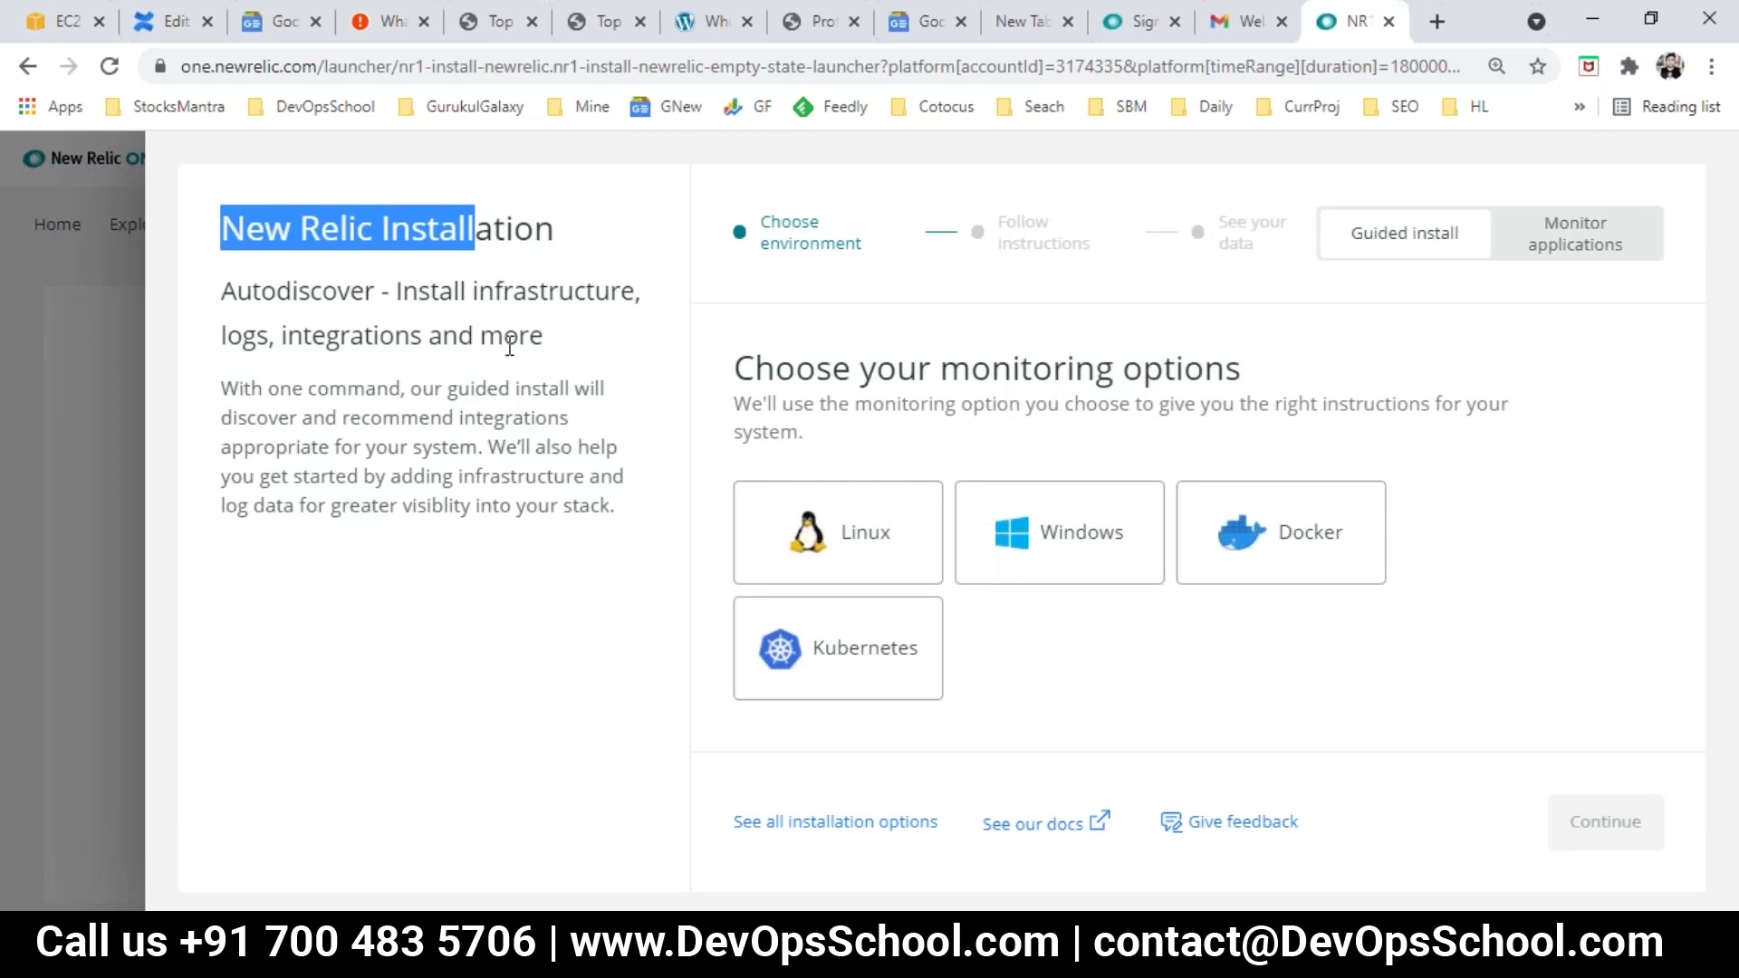
click(422, 305)
drag(251, 211, 548, 337)
click(467, 290)
drag(415, 289, 576, 290)
click(222, 338)
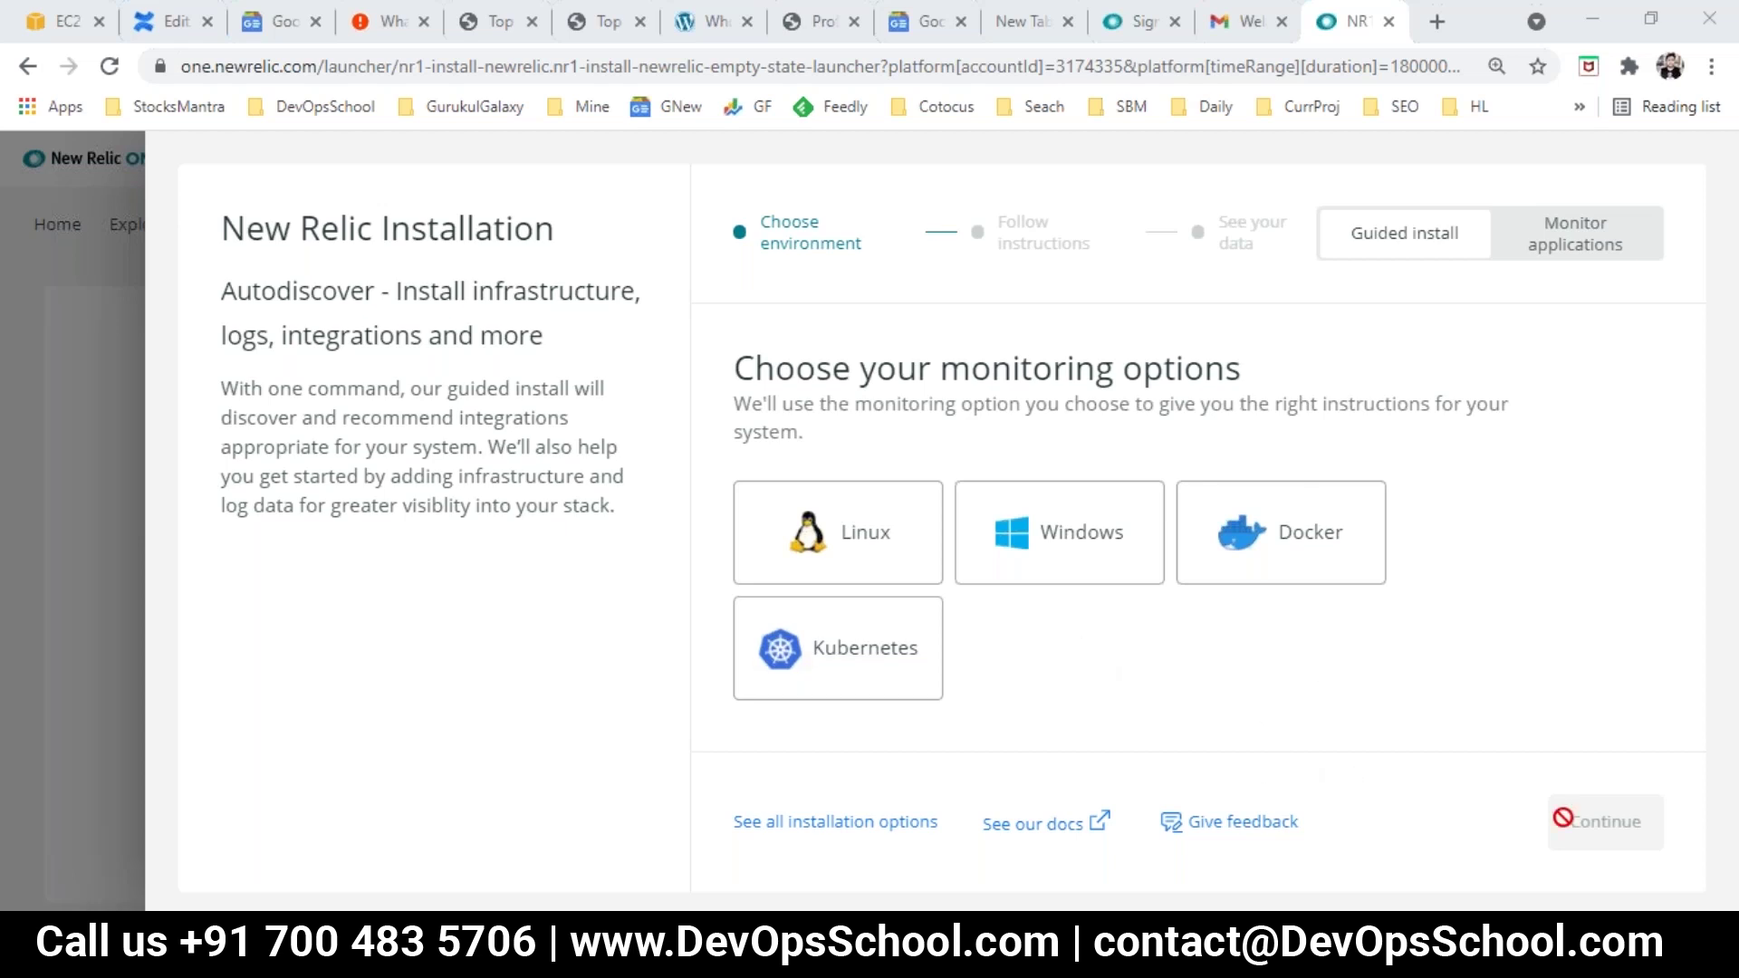
Step: Choose Linux, copy its install command, and place the Notepad caret after the divider
click(869, 528)
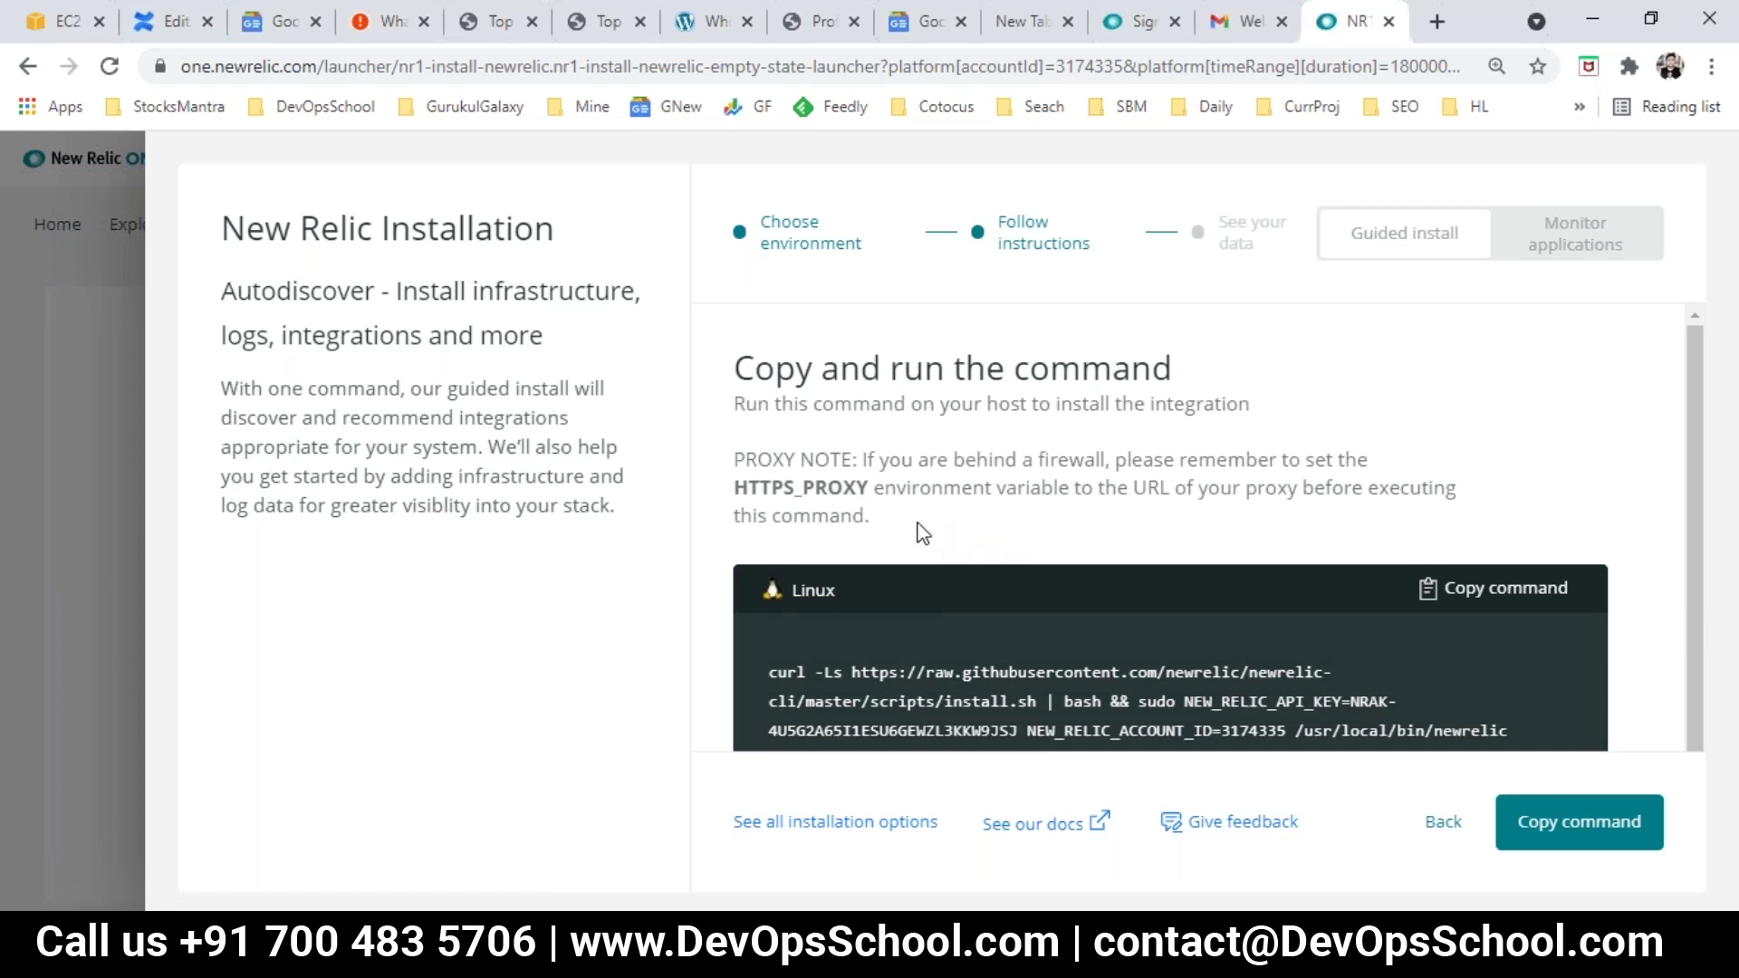
drag(417, 291, 580, 305)
scroll(1003, 639, down, 2)
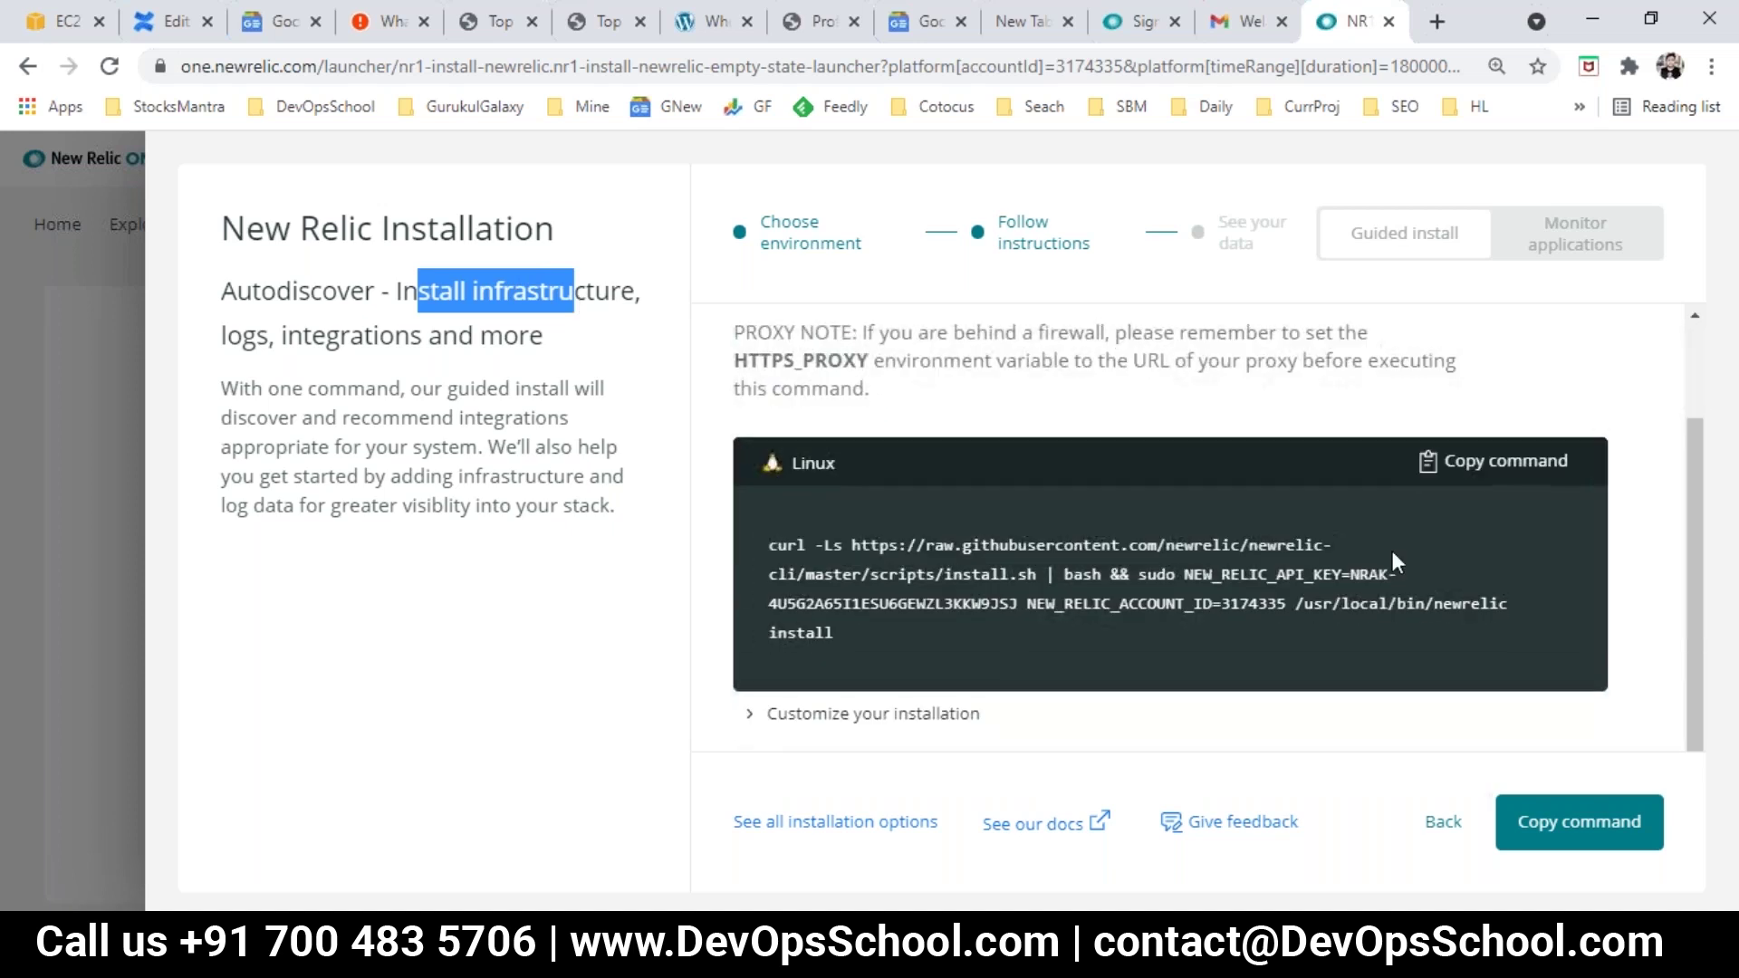
click(1434, 462)
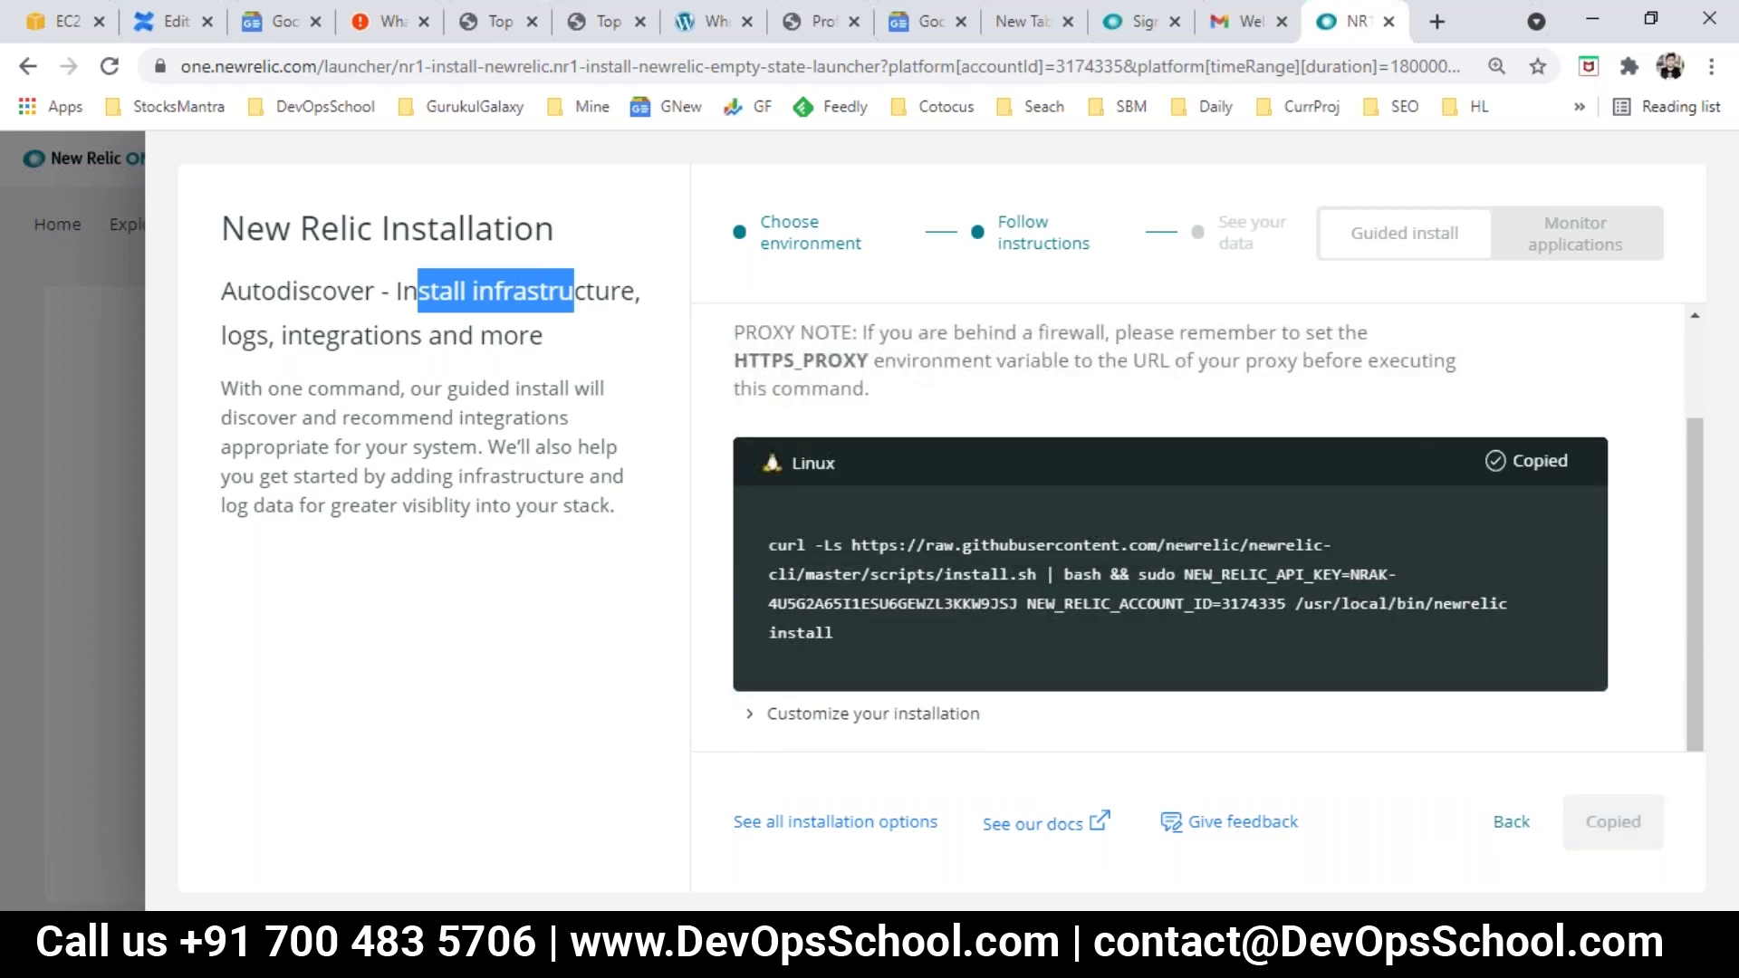
click(1284, 869)
click(897, 268)
Step: Paste the Linux install command below the divider and point out its script URL and API key setting
key(Return)
key(Return)
key(ctrl+v)
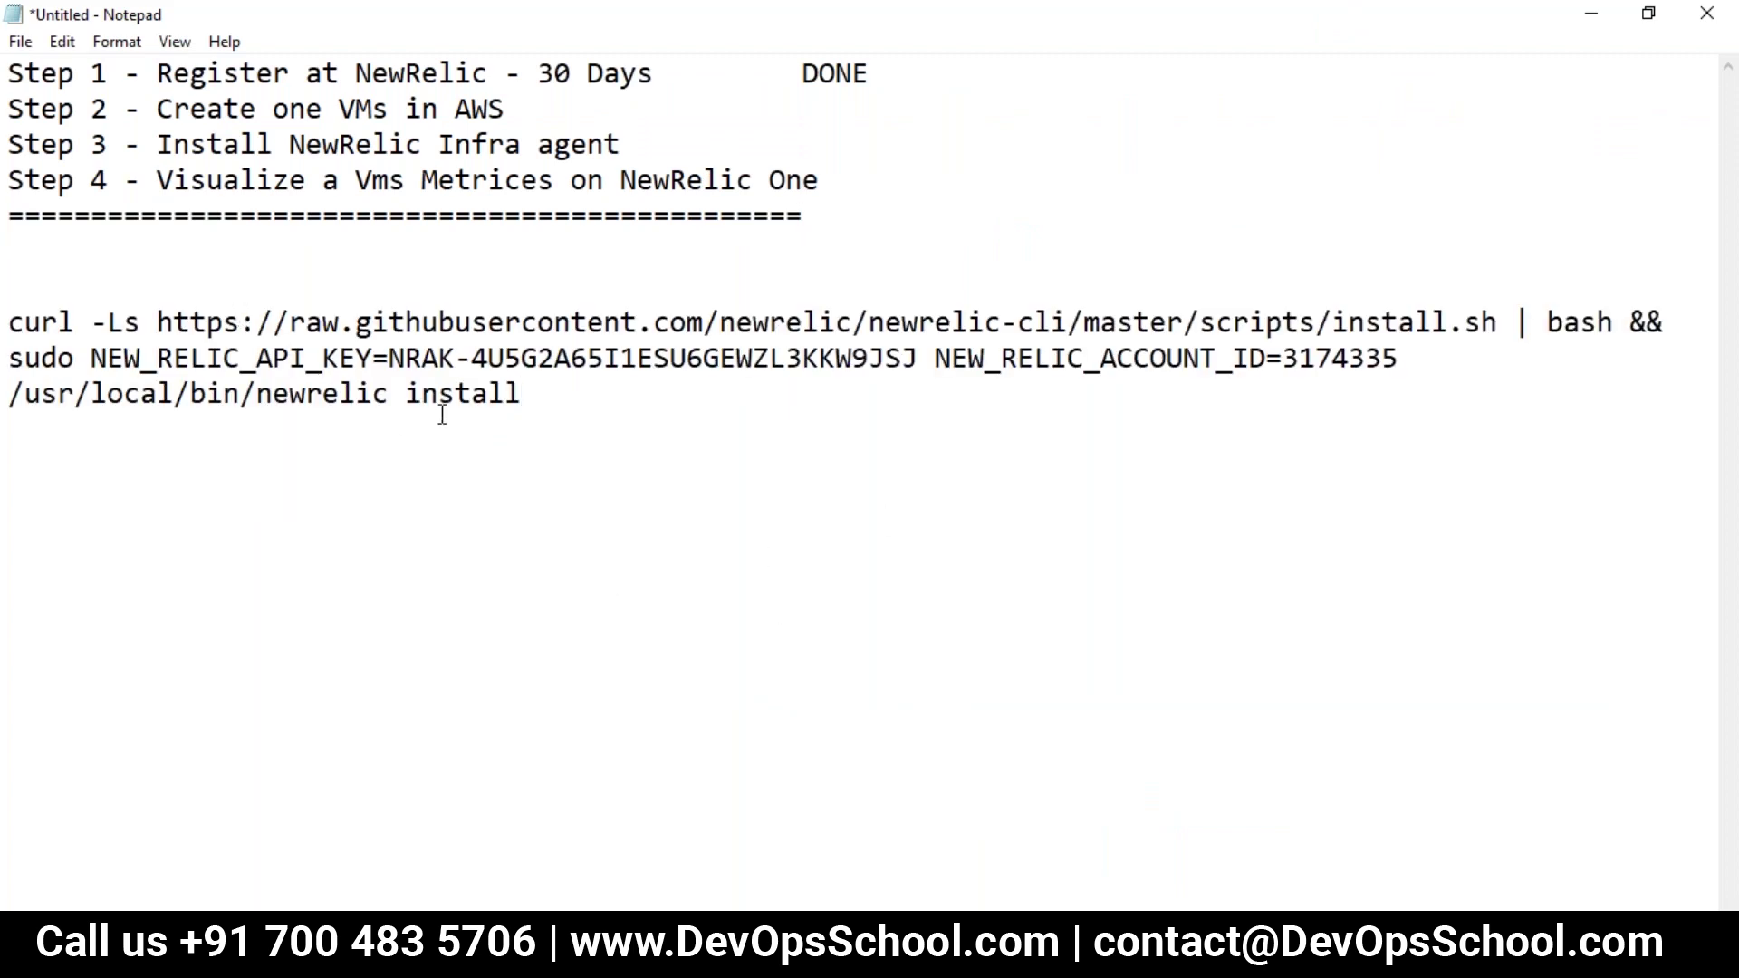
drag(1500, 323, 160, 323)
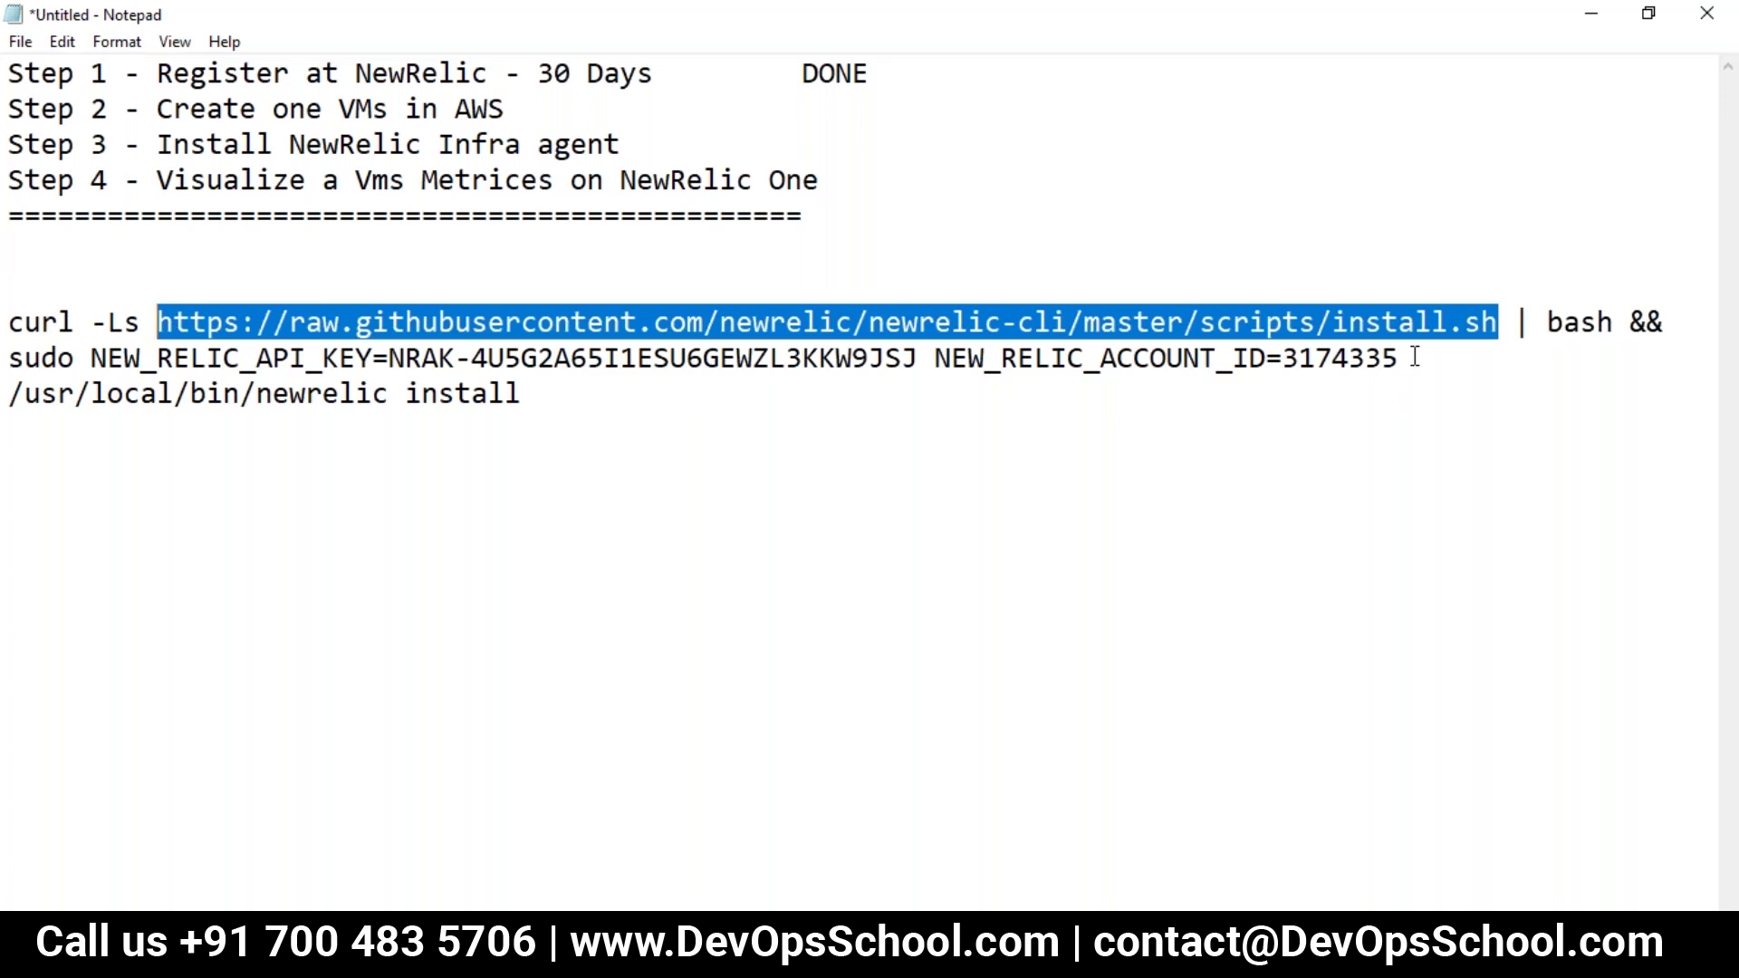
drag(123, 359, 914, 348)
click(389, 361)
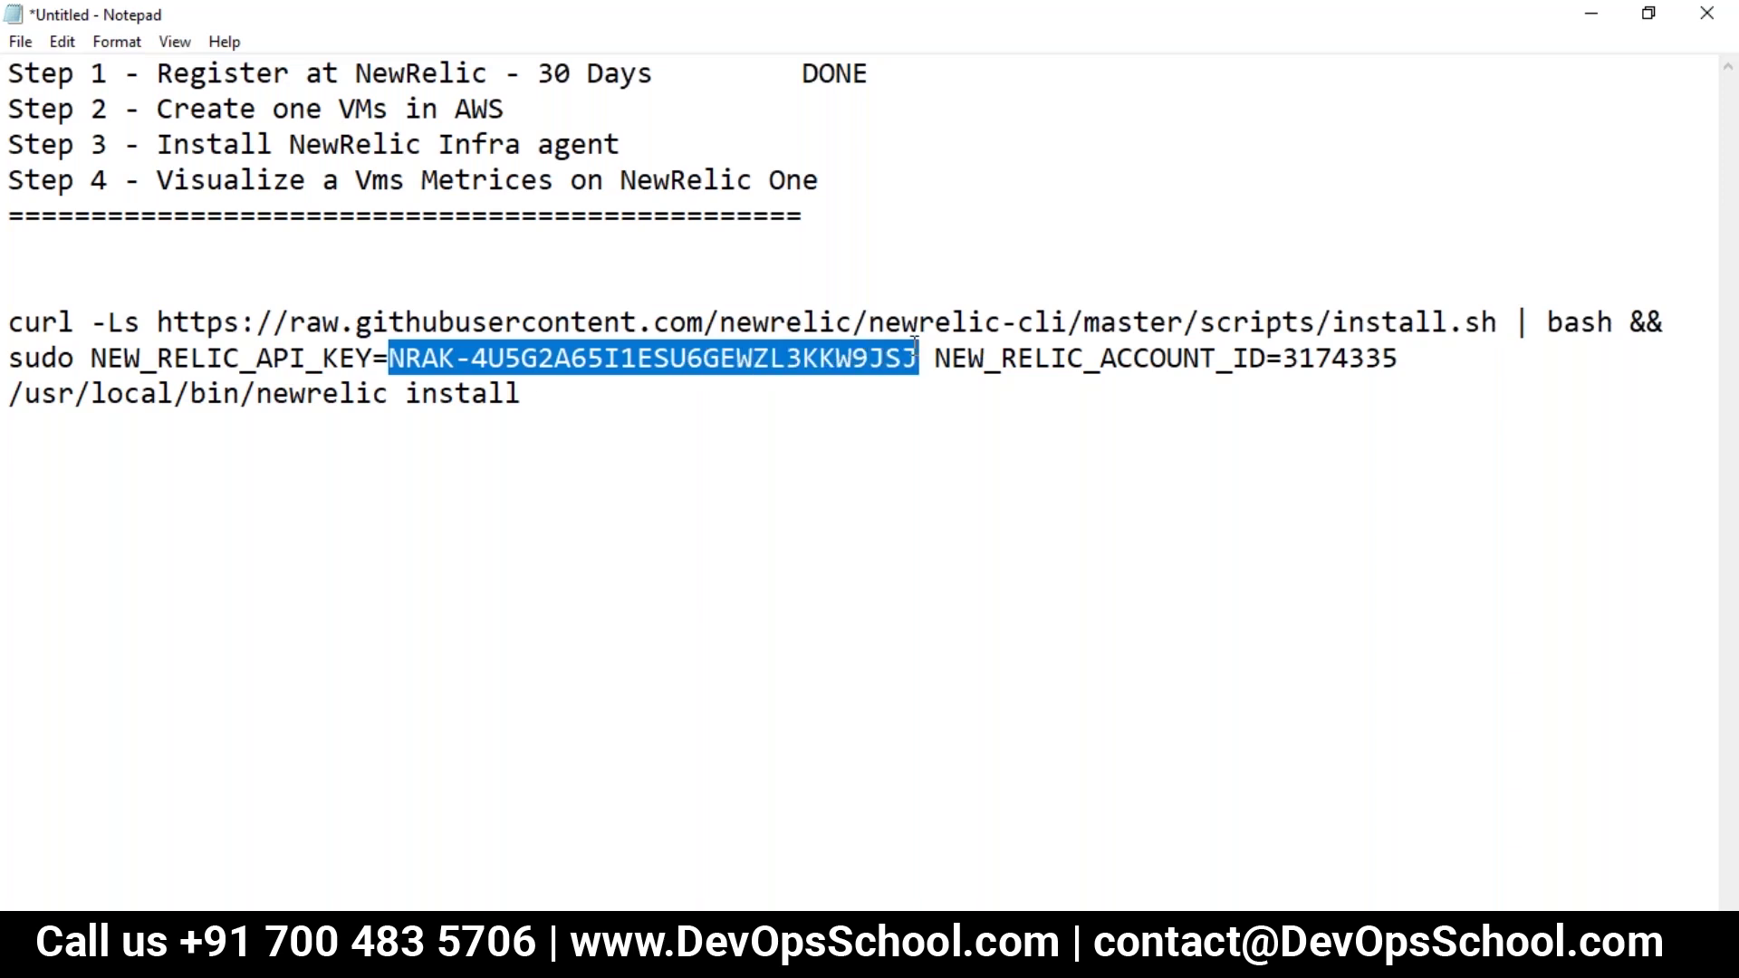
Step: Highlight the API key value, account ID, whole command, and the 'Create one VMs in AWS' step
drag(917, 353, 395, 353)
click(1293, 356)
double_click(1293, 357)
click(772, 355)
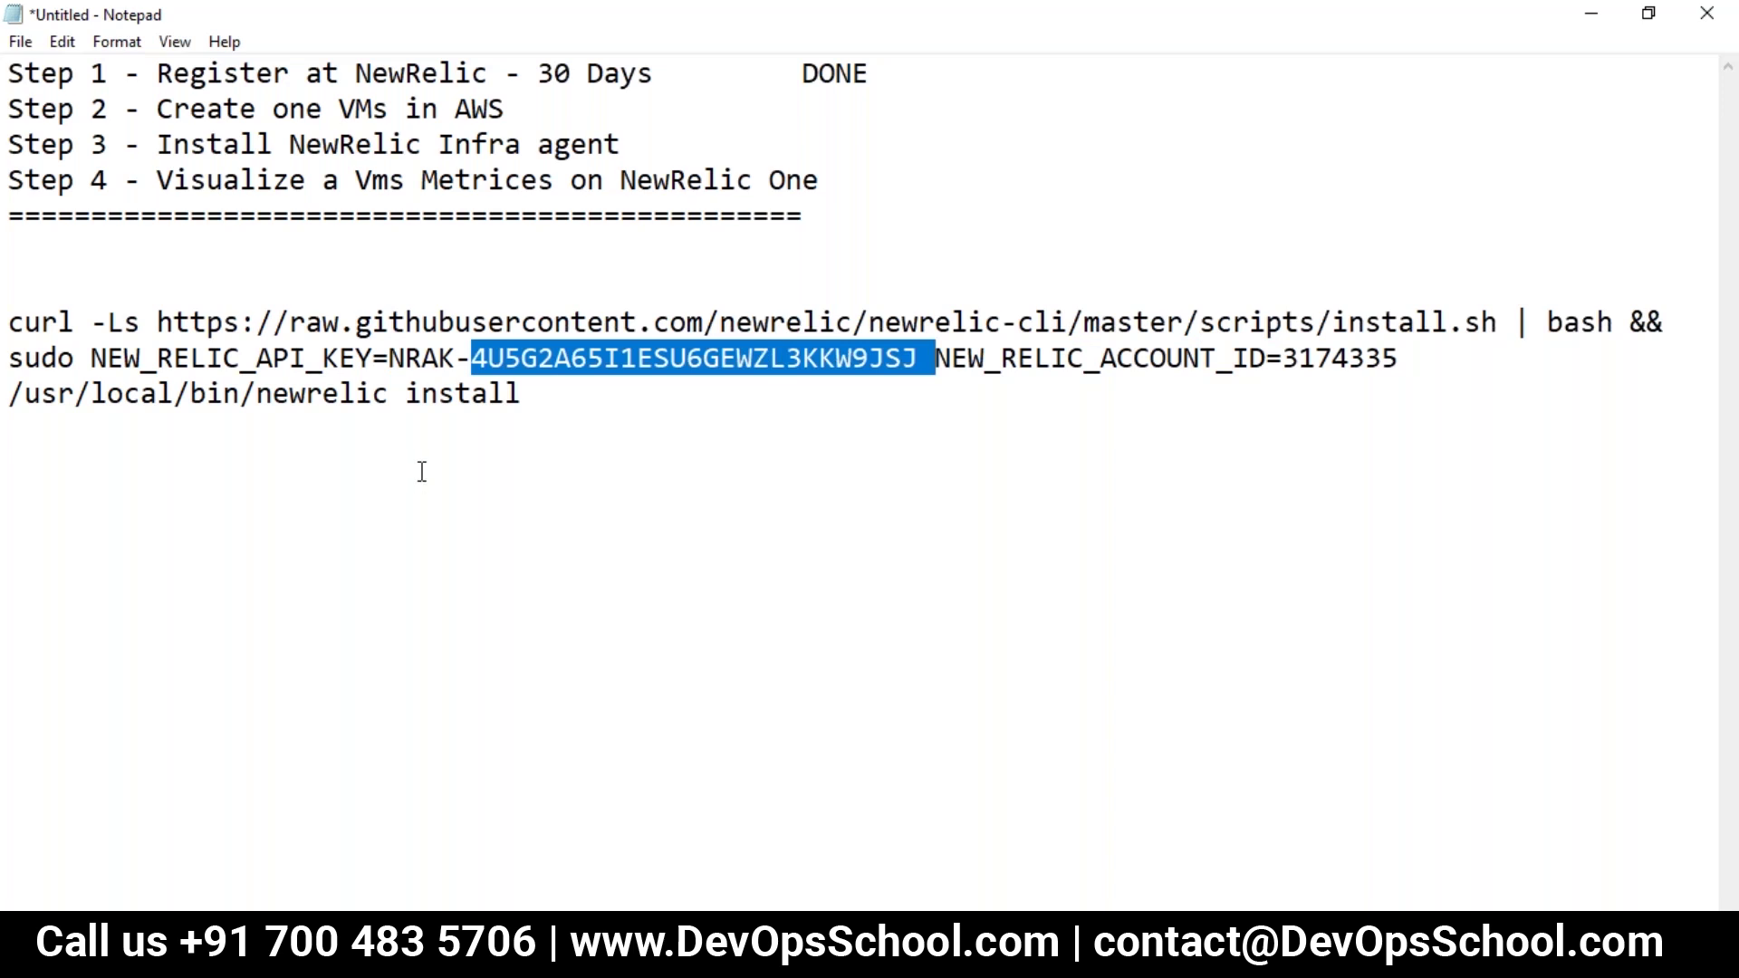
drag(521, 398, 11, 323)
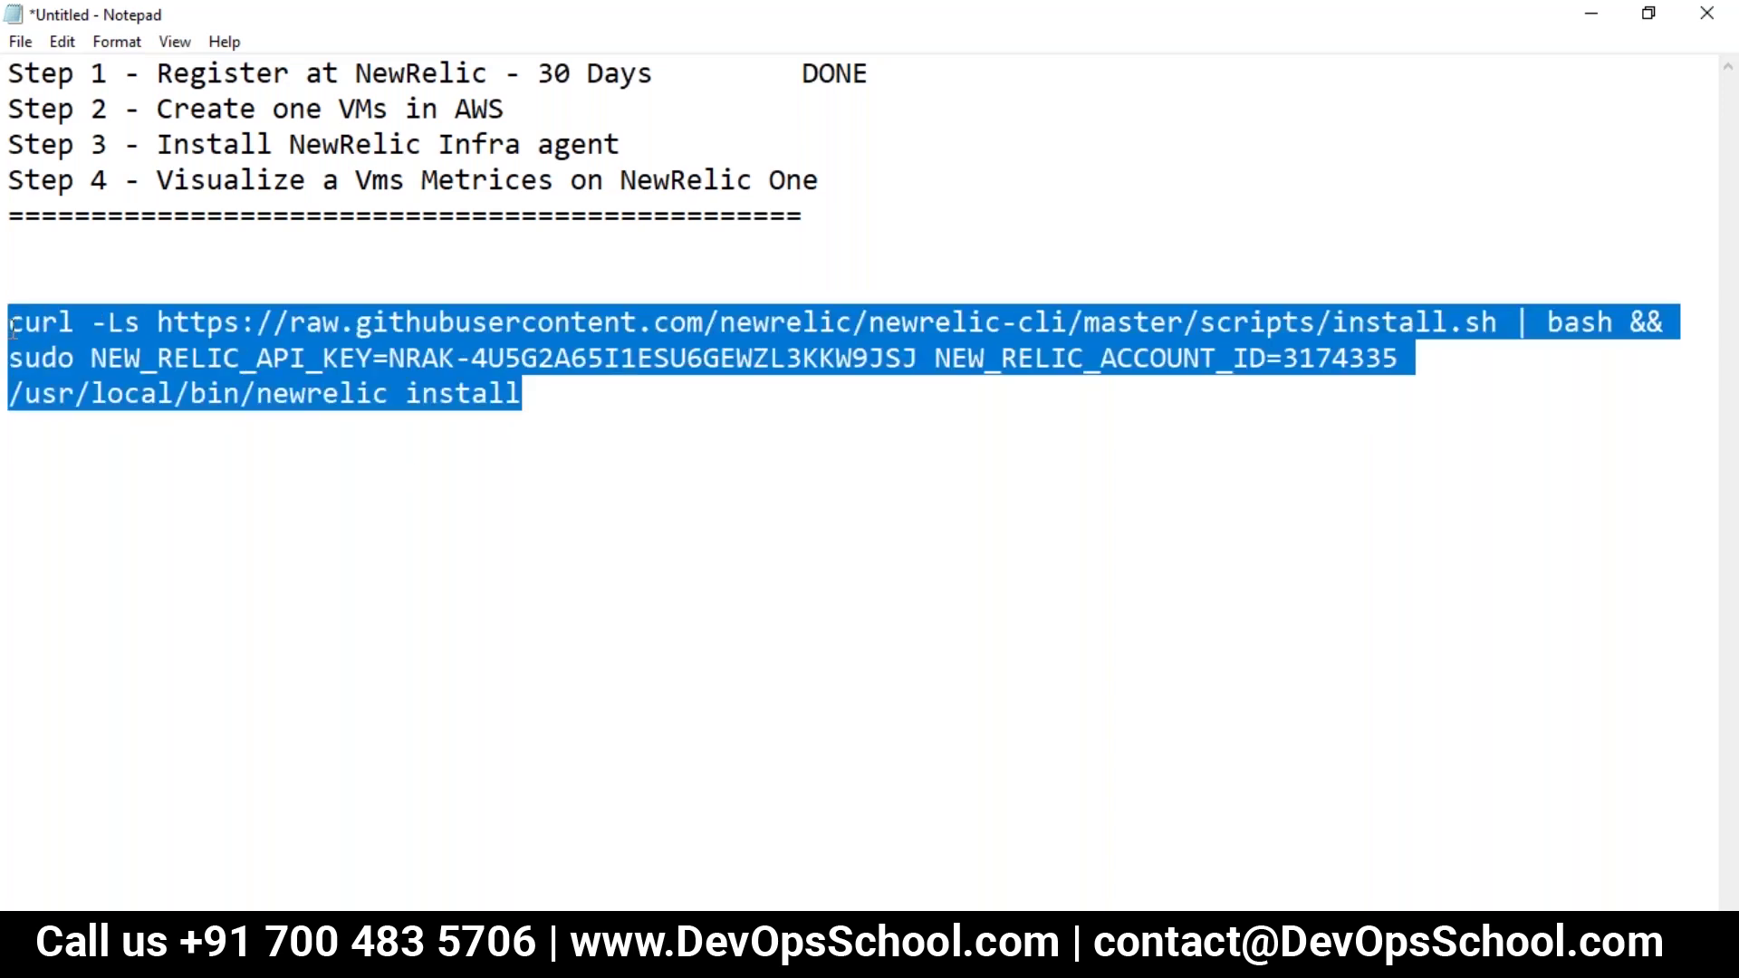
click(455, 322)
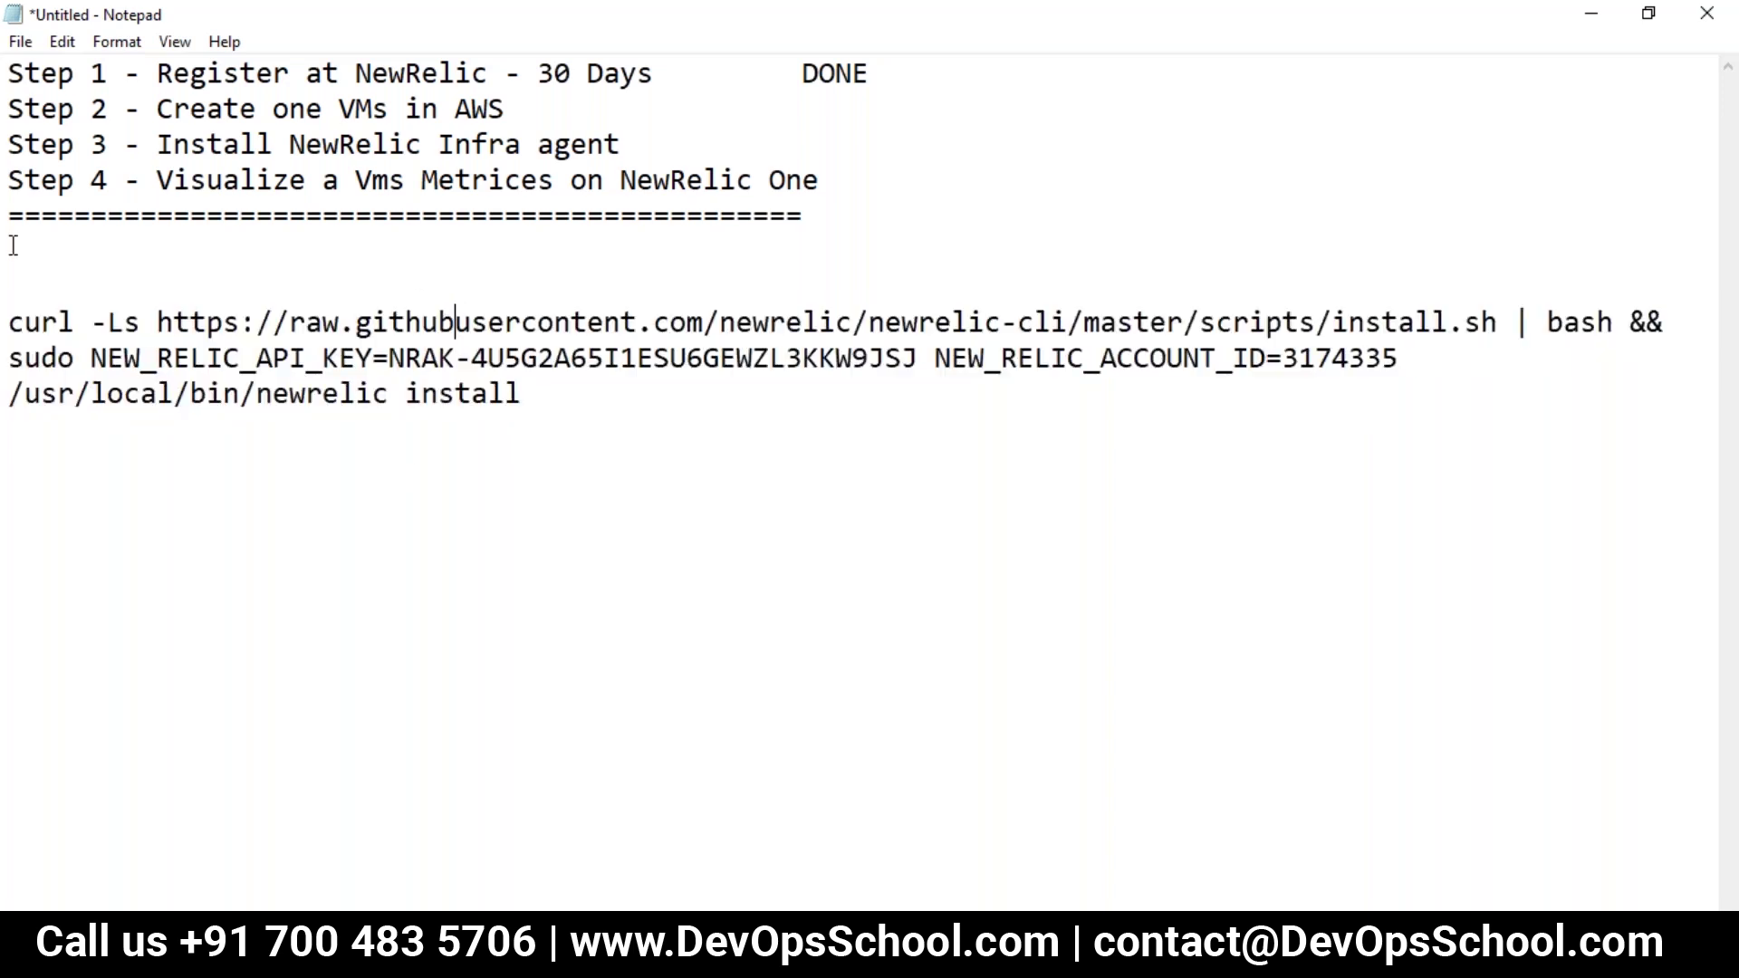
drag(11, 312, 543, 426)
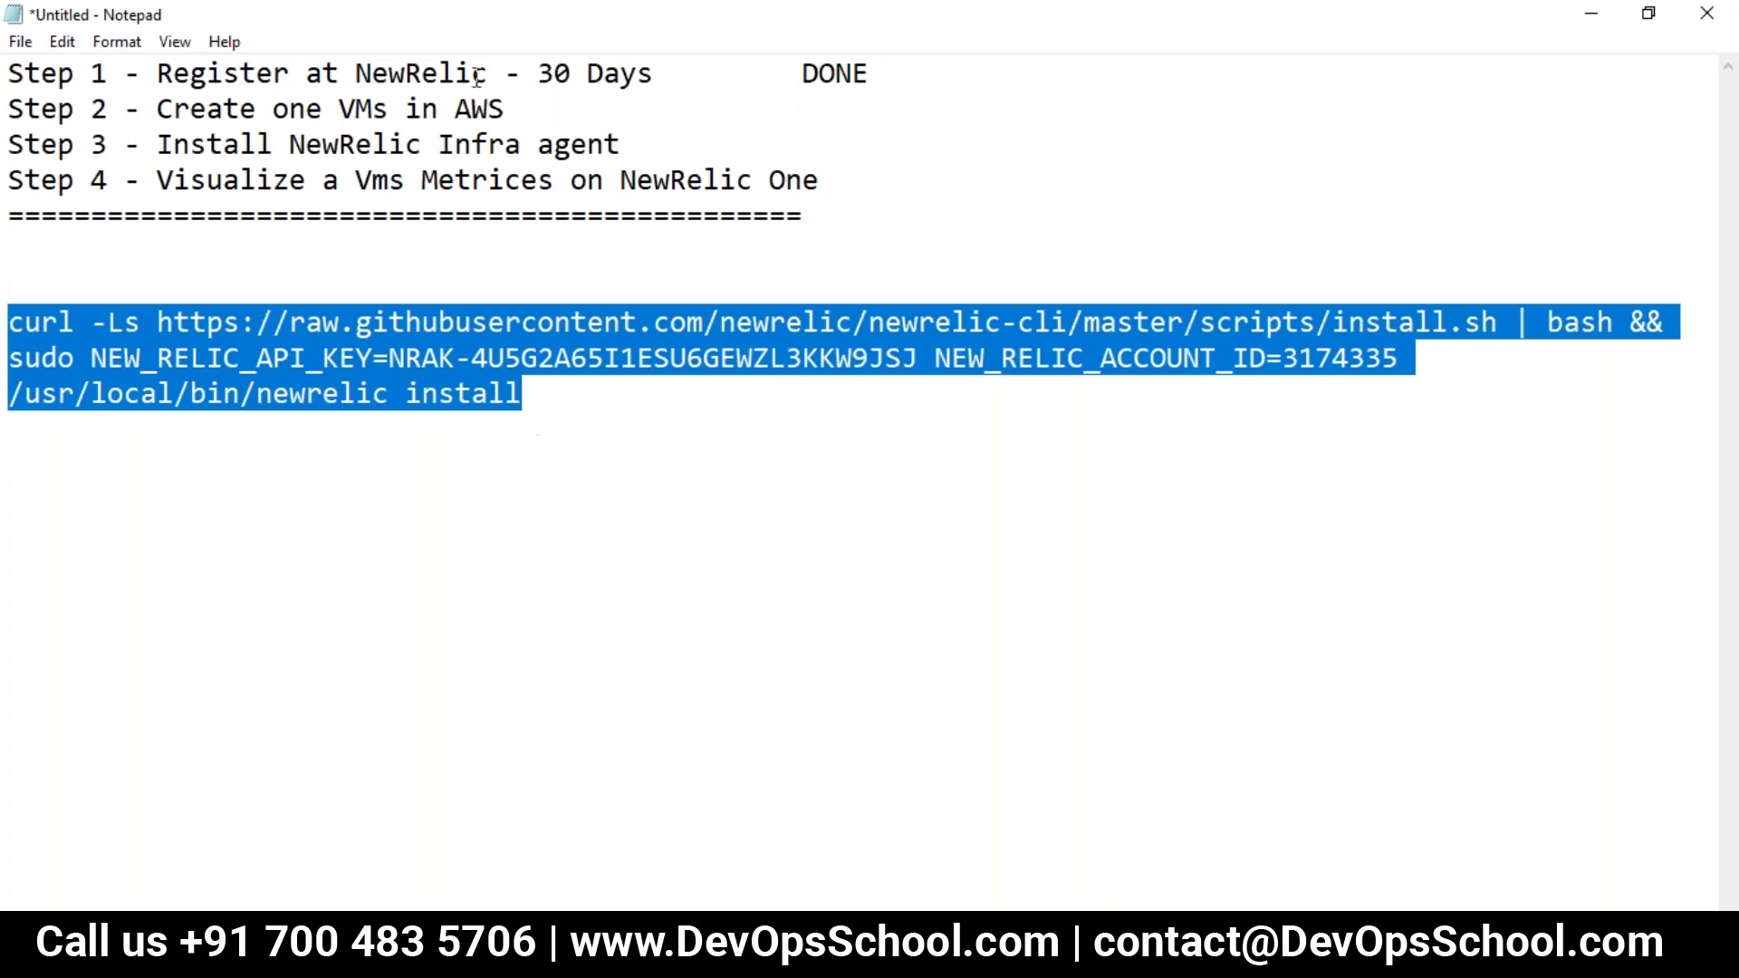
drag(507, 109, 166, 98)
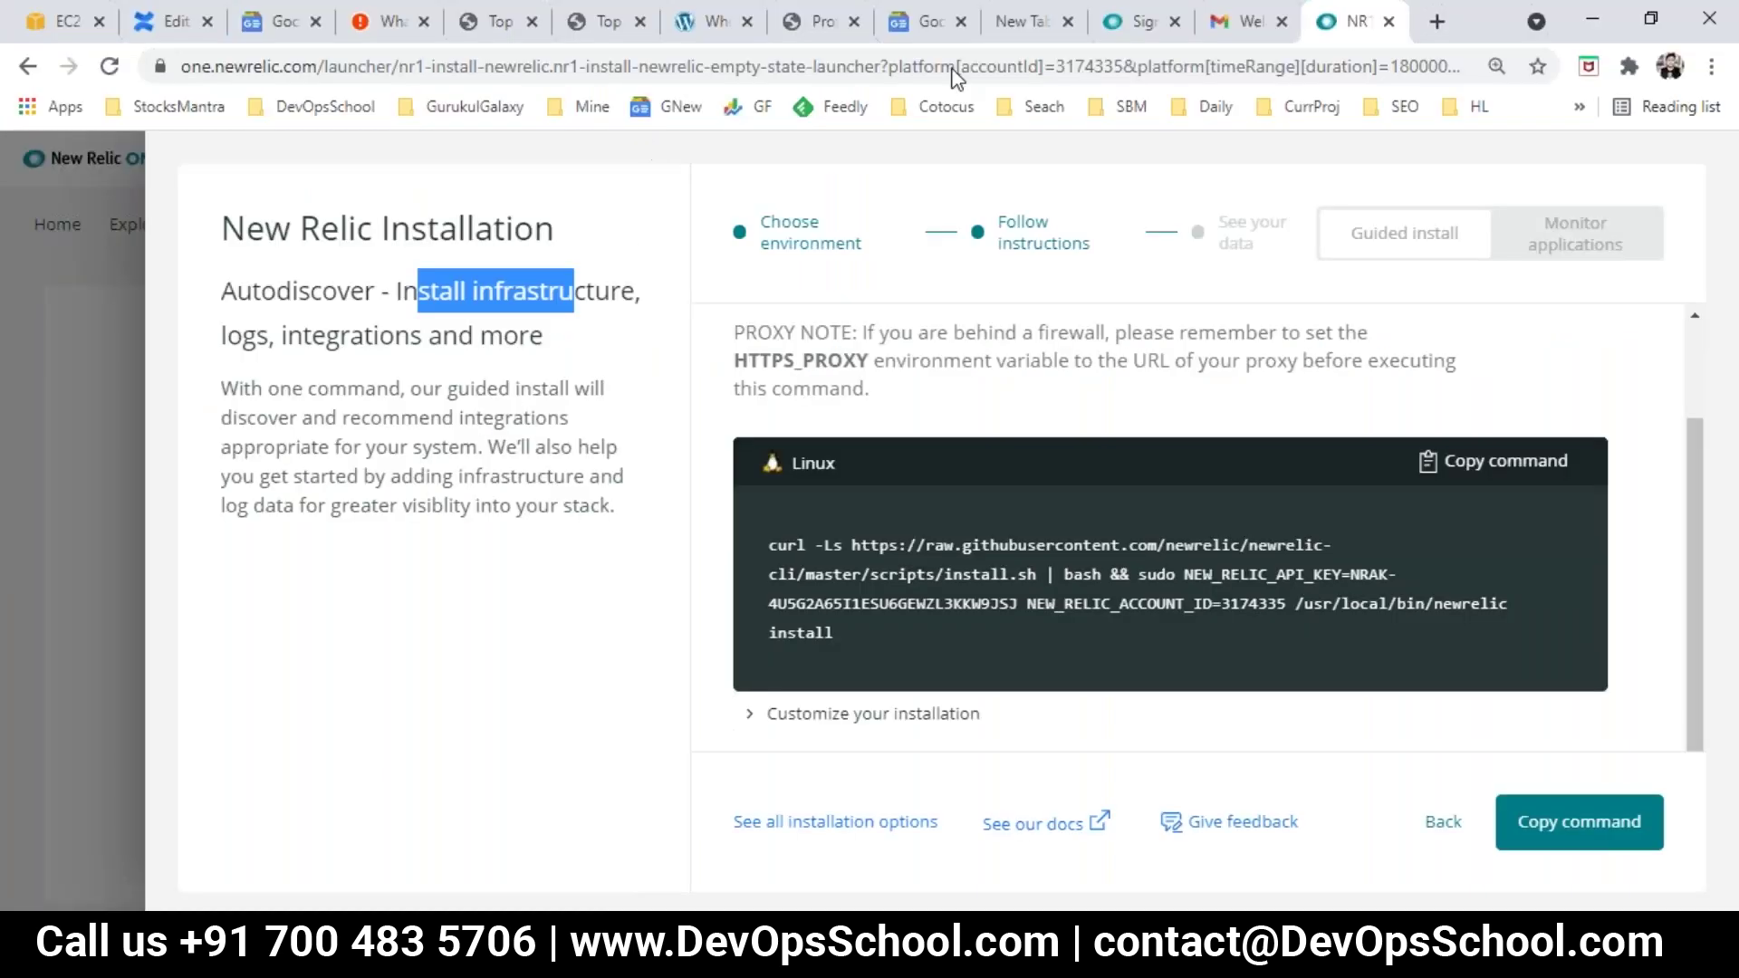
Step: Dismiss the EC2 console cookie notice and open the 2 running instances in ap-south-1
click(42, 13)
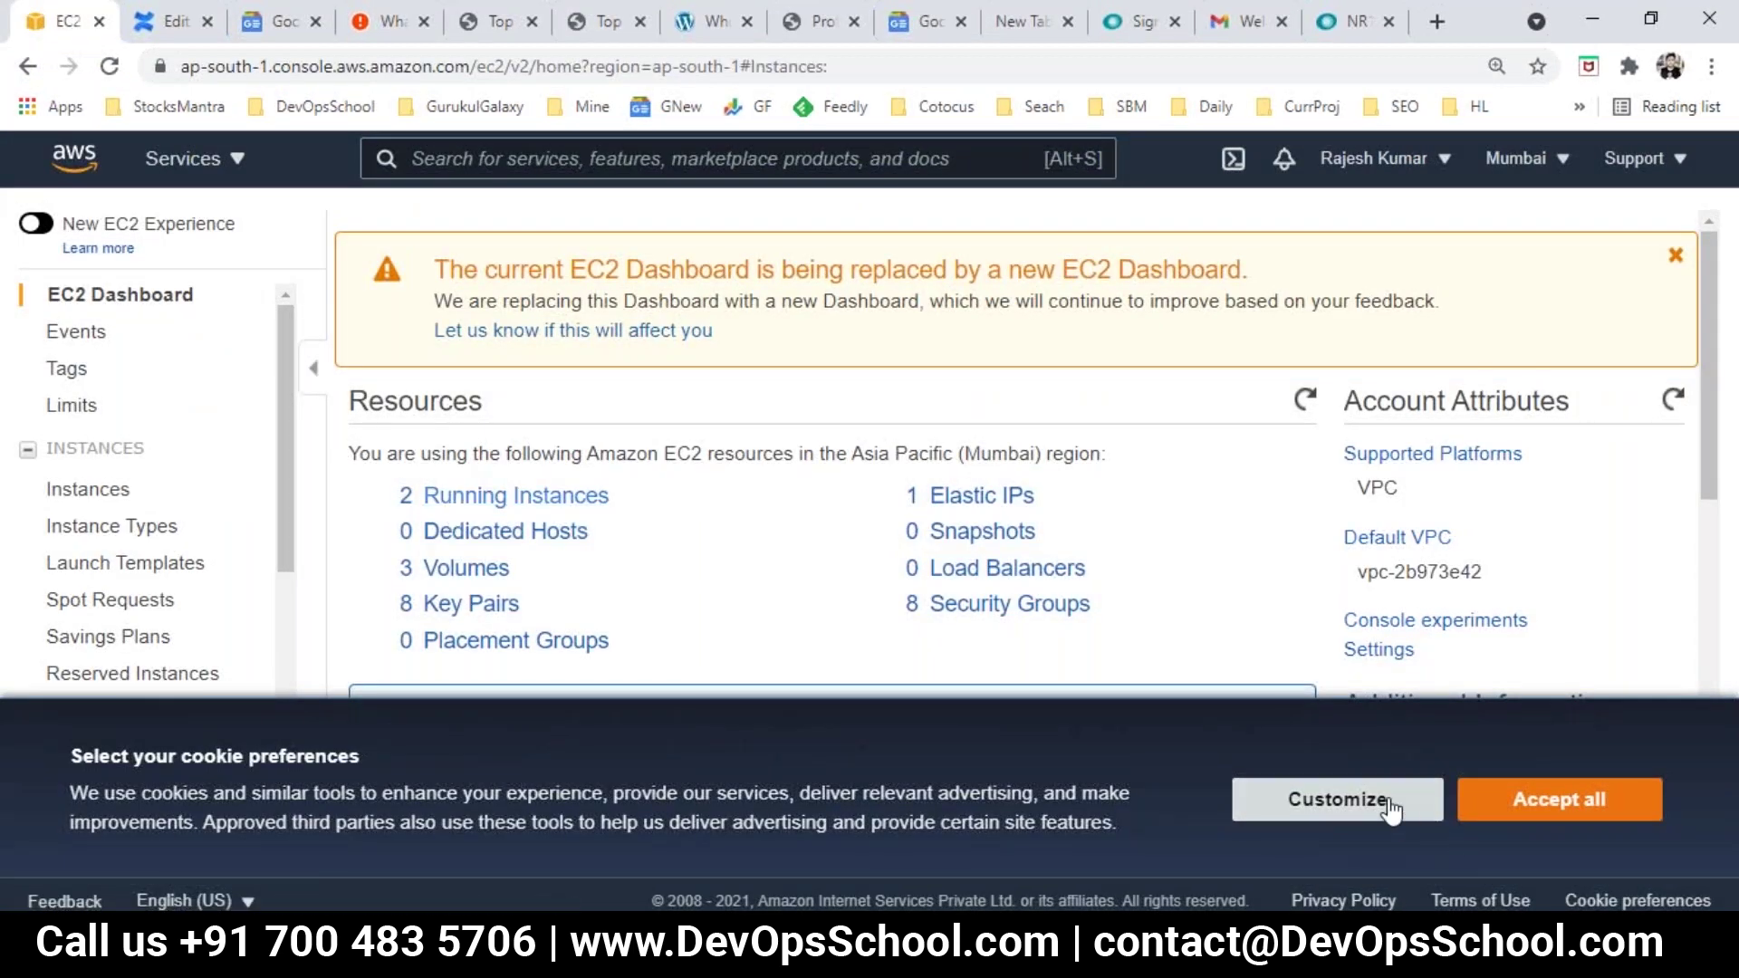
click(1463, 808)
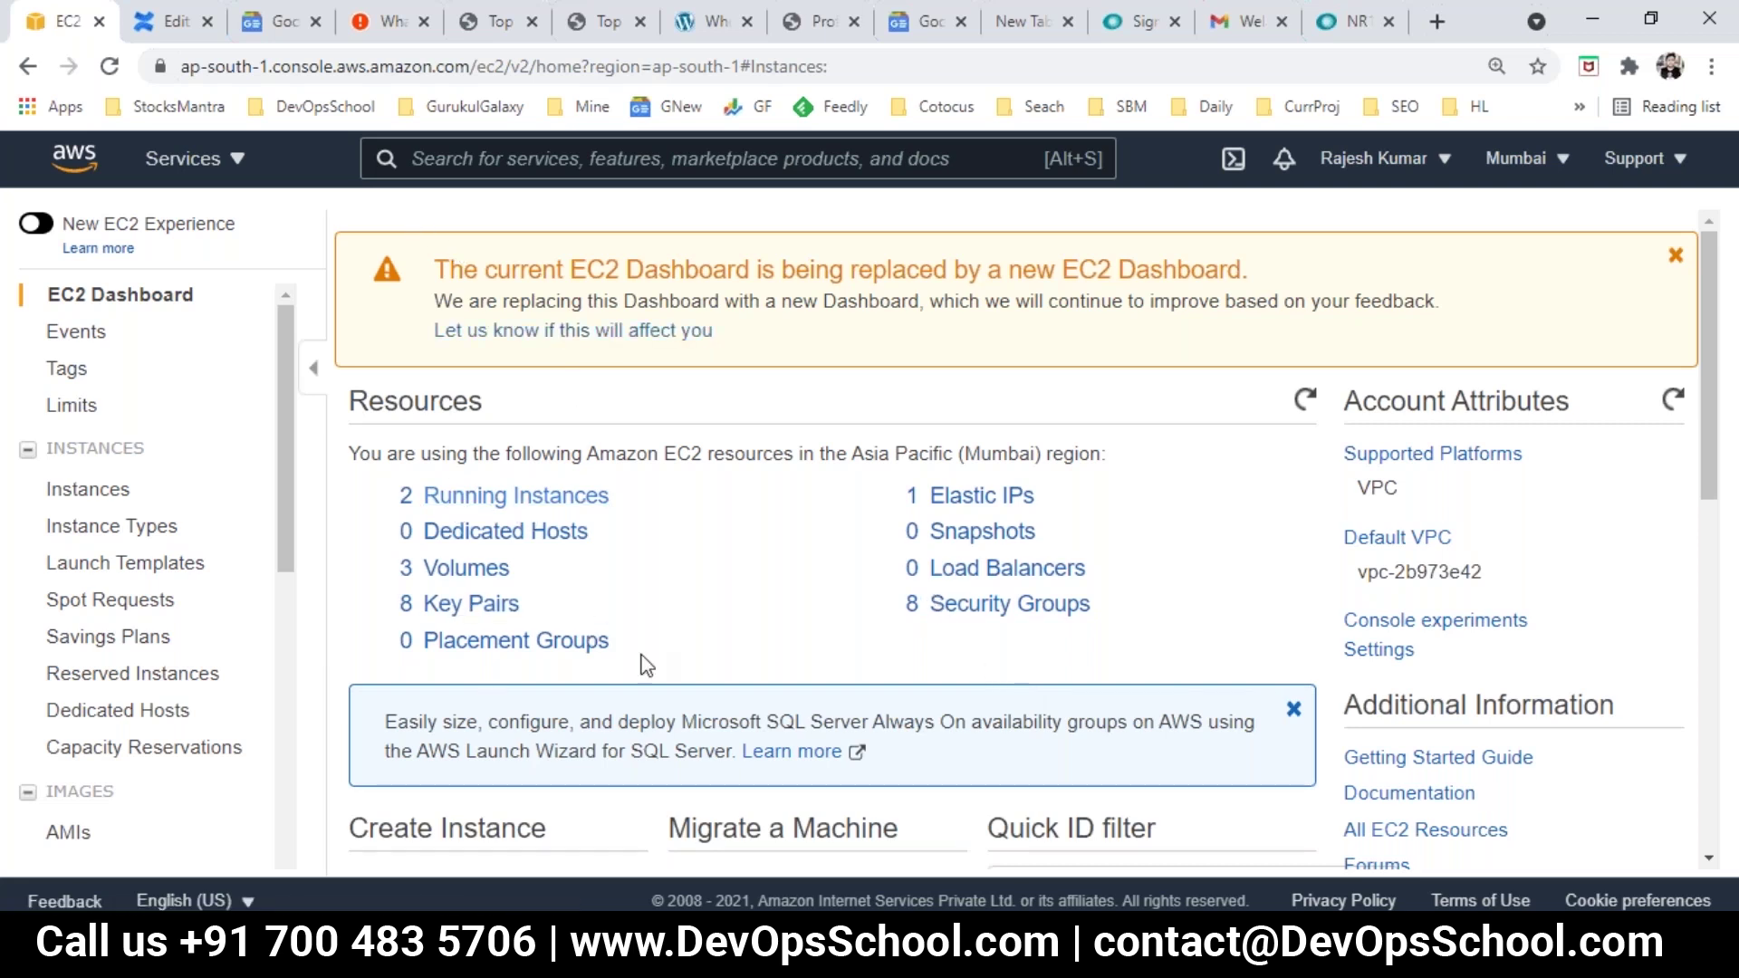
scroll(712, 283, down, 1)
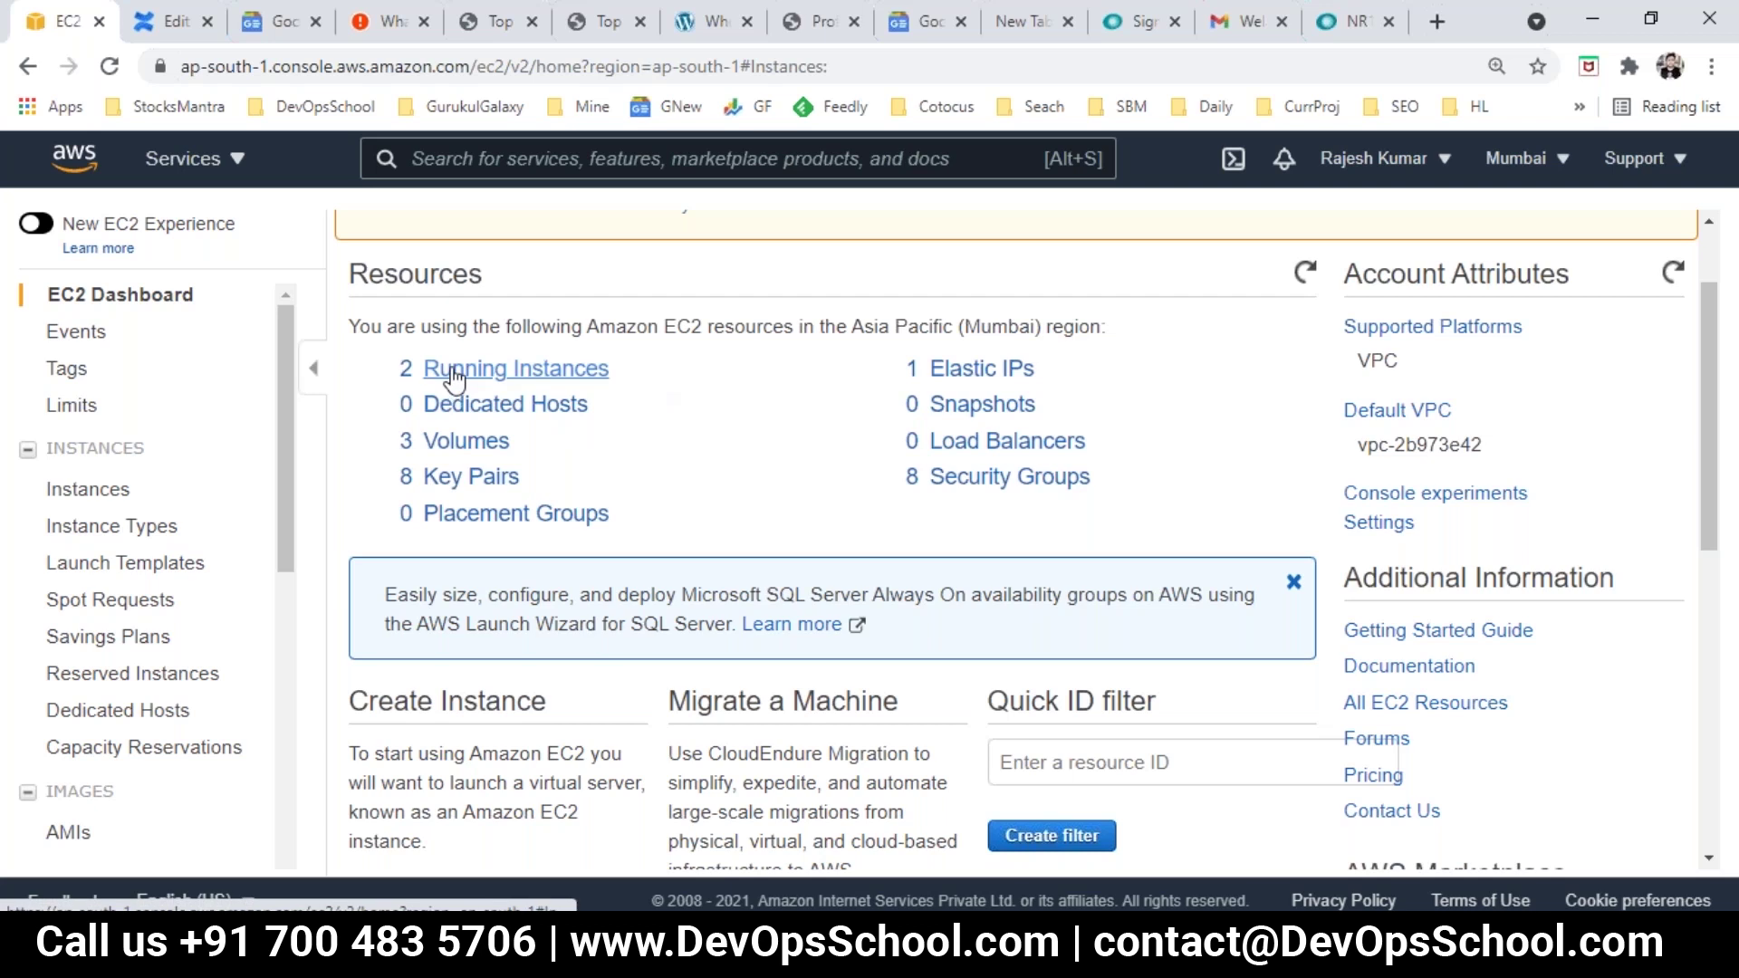
click(110, 65)
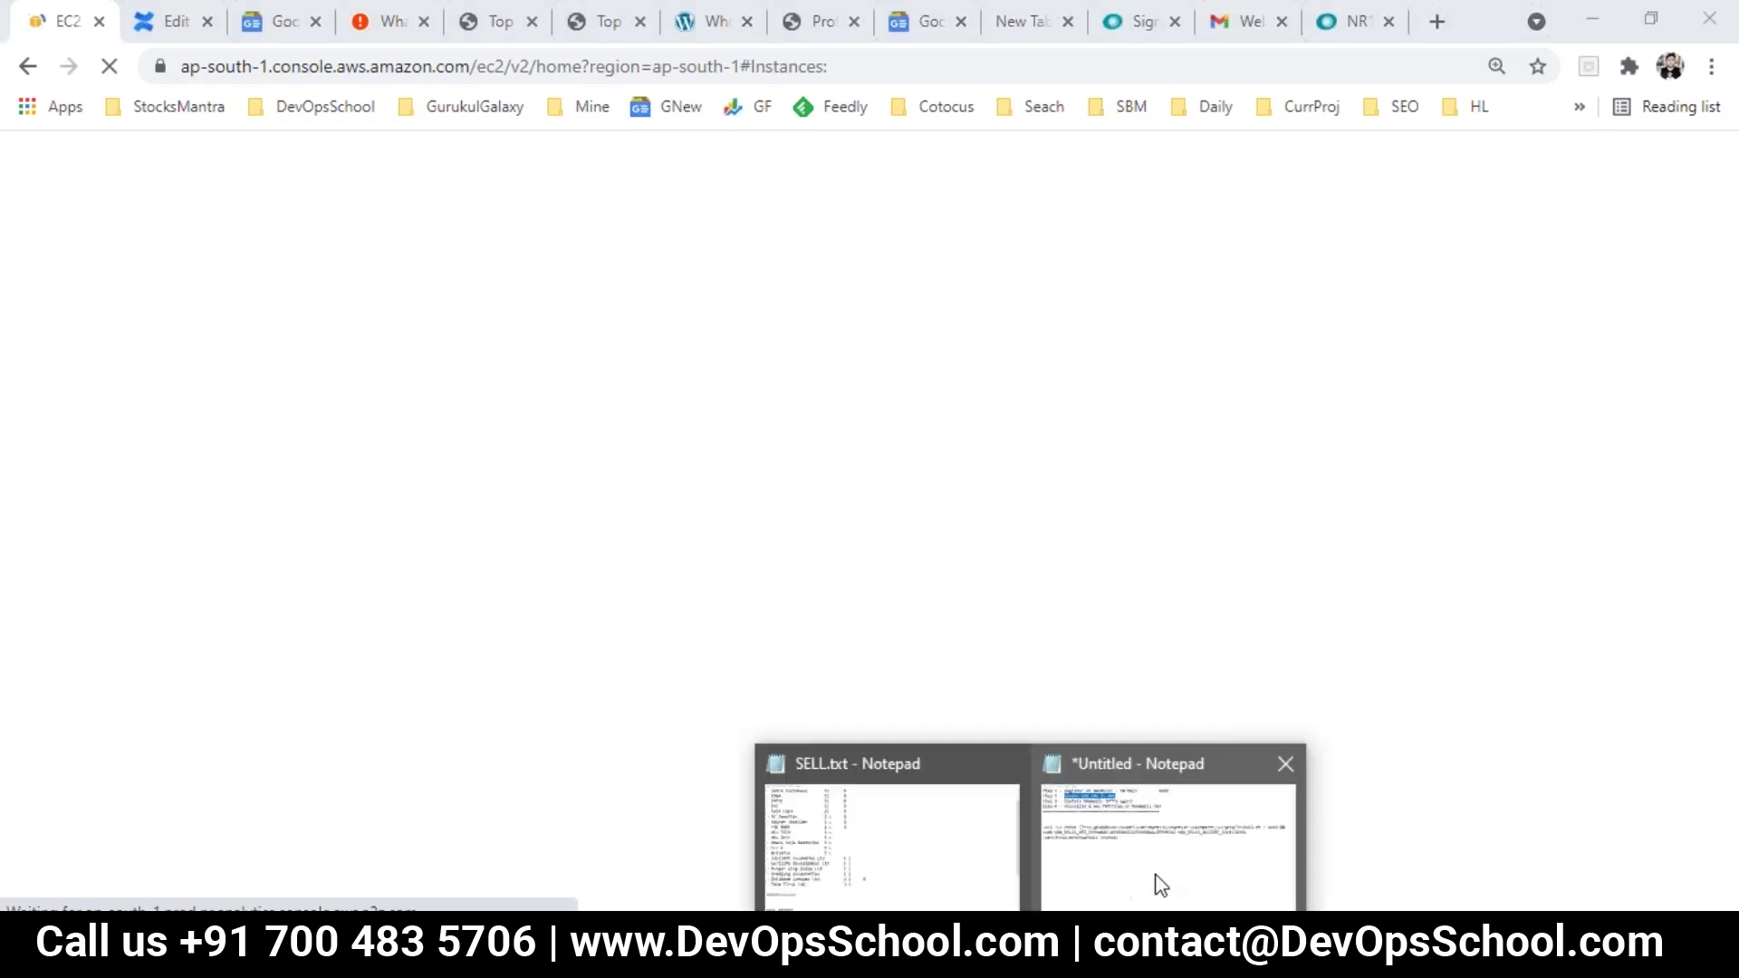
Step: Select the three-line curl install command in the notes, then clear the selection
click(1153, 884)
drag(564, 424, 7, 326)
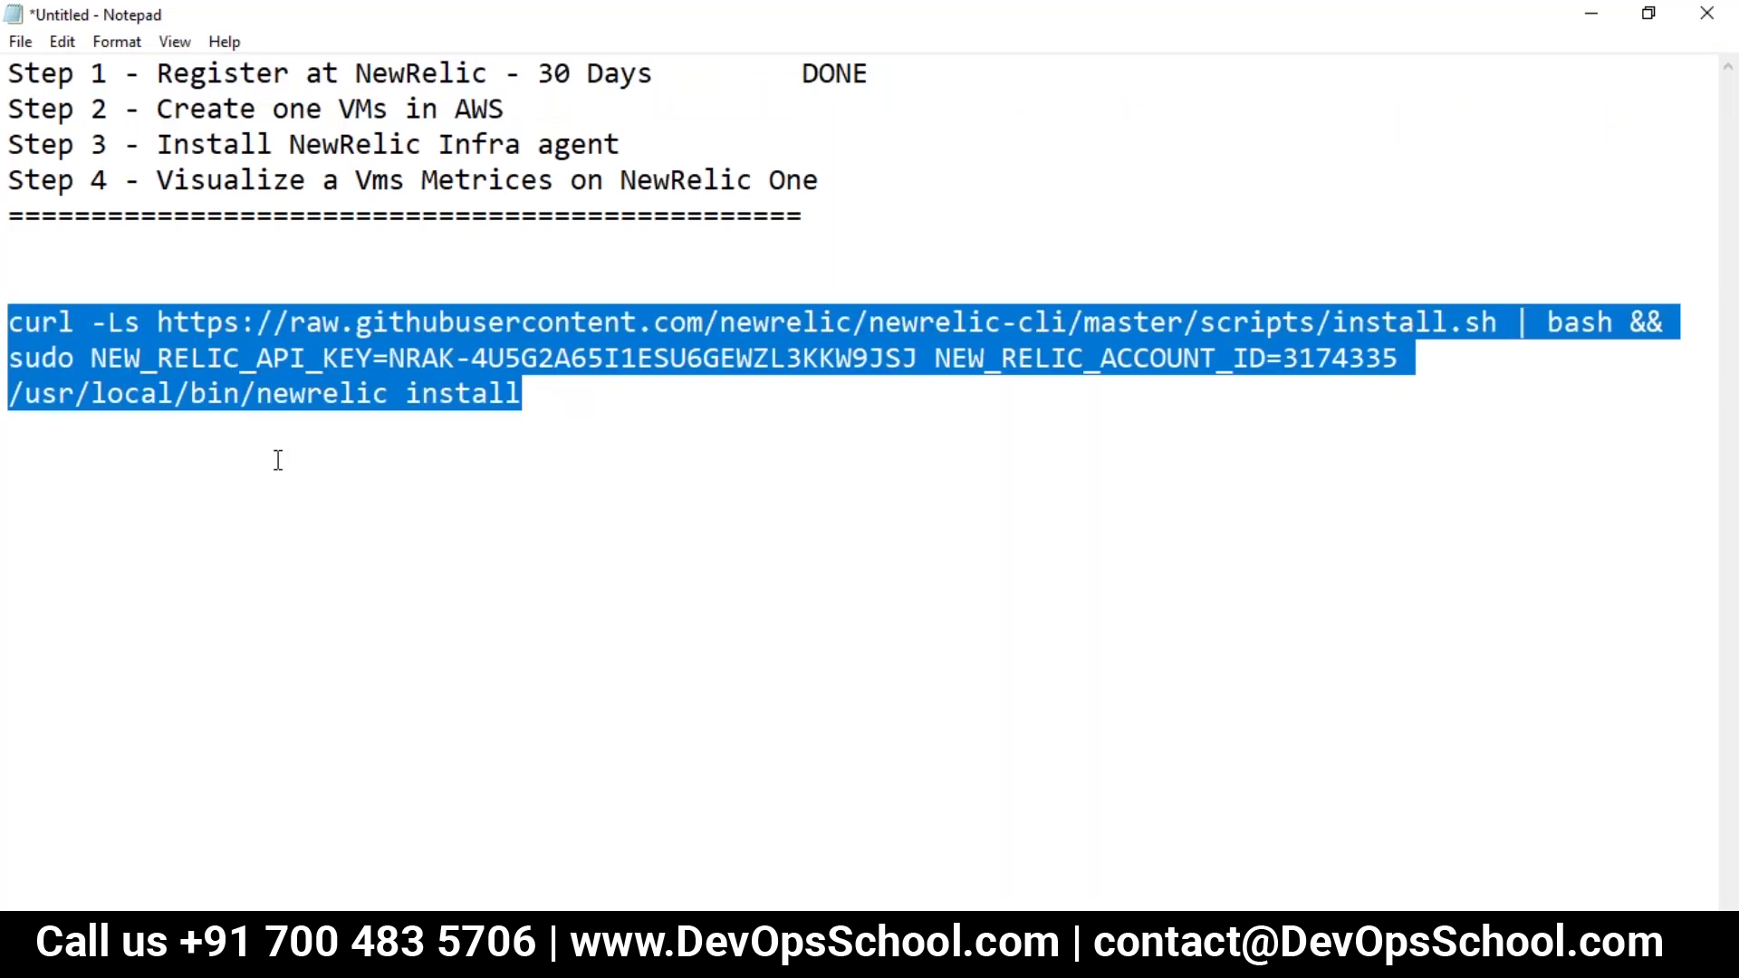
click(482, 442)
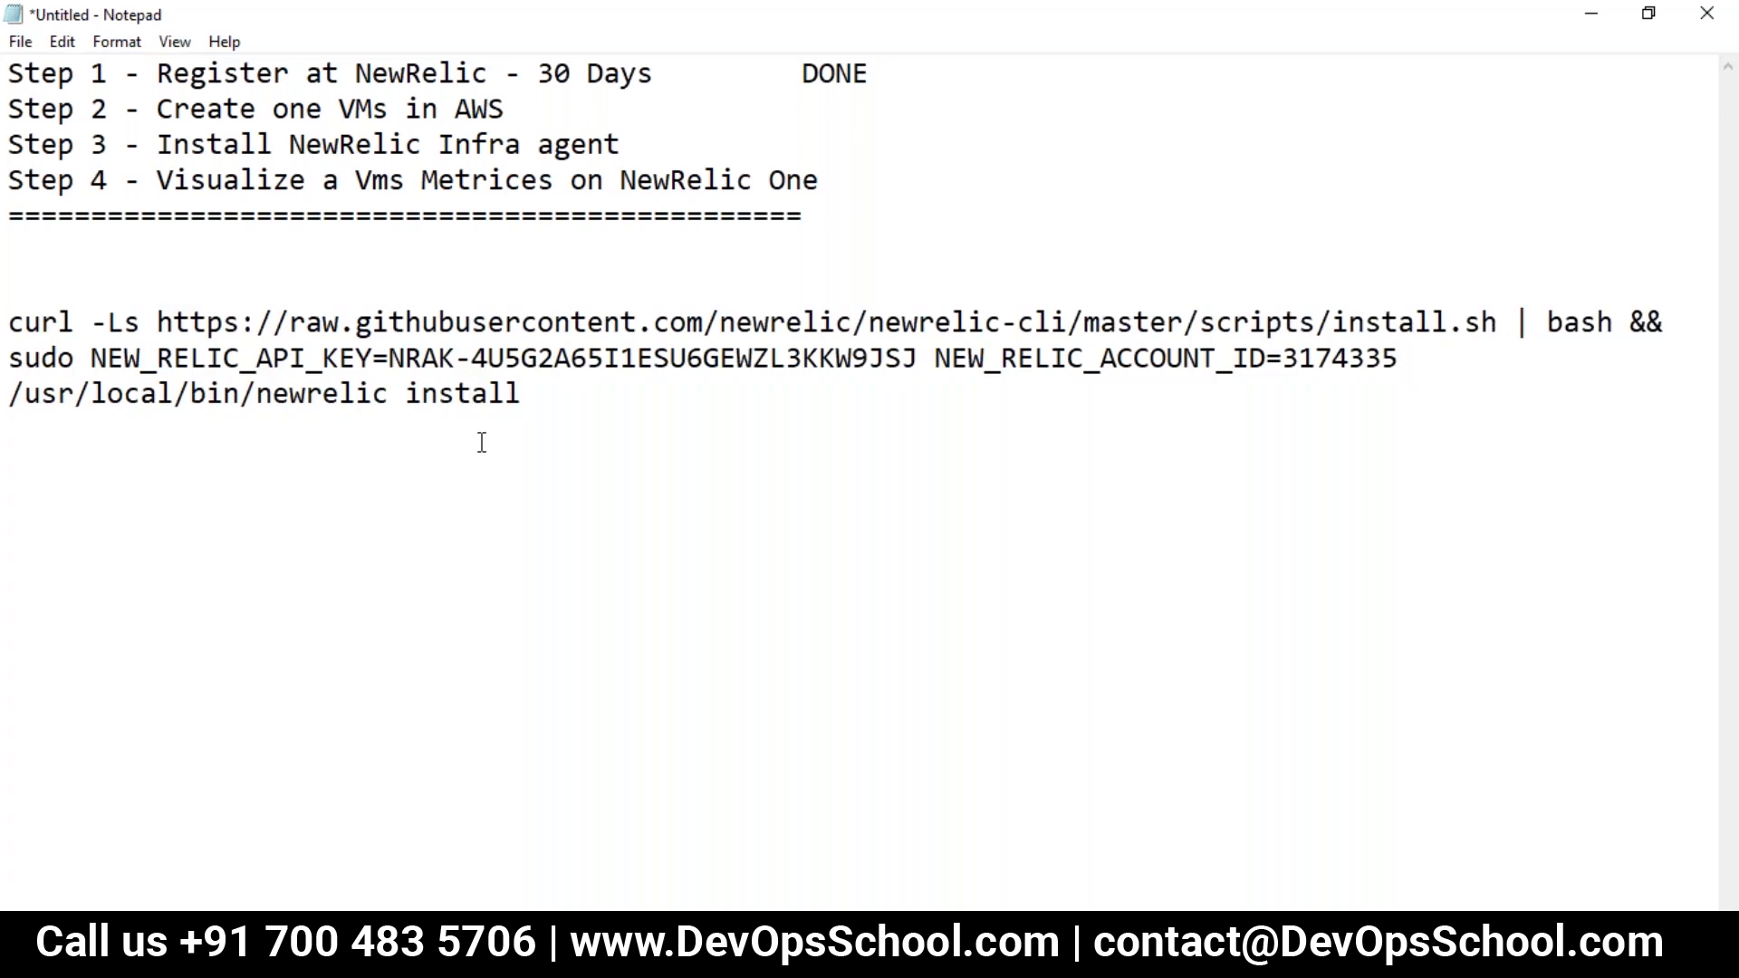
drag(532, 392, 9, 323)
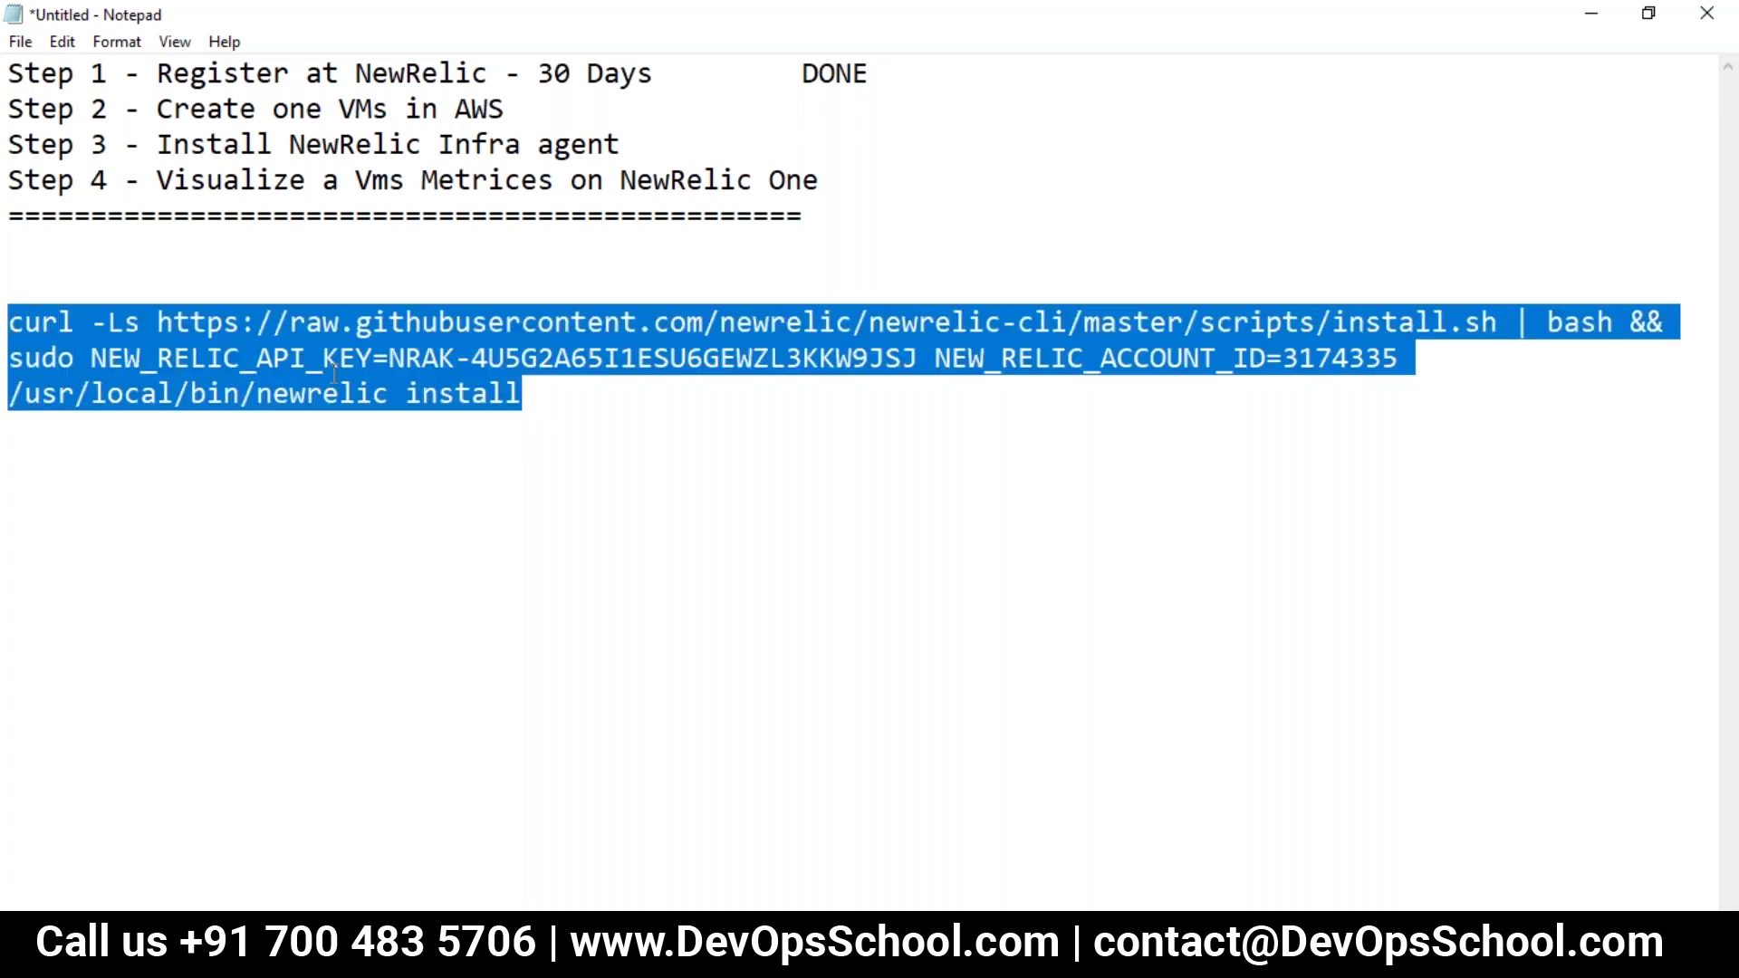
drag(534, 392, 10, 322)
key(alt+Tab)
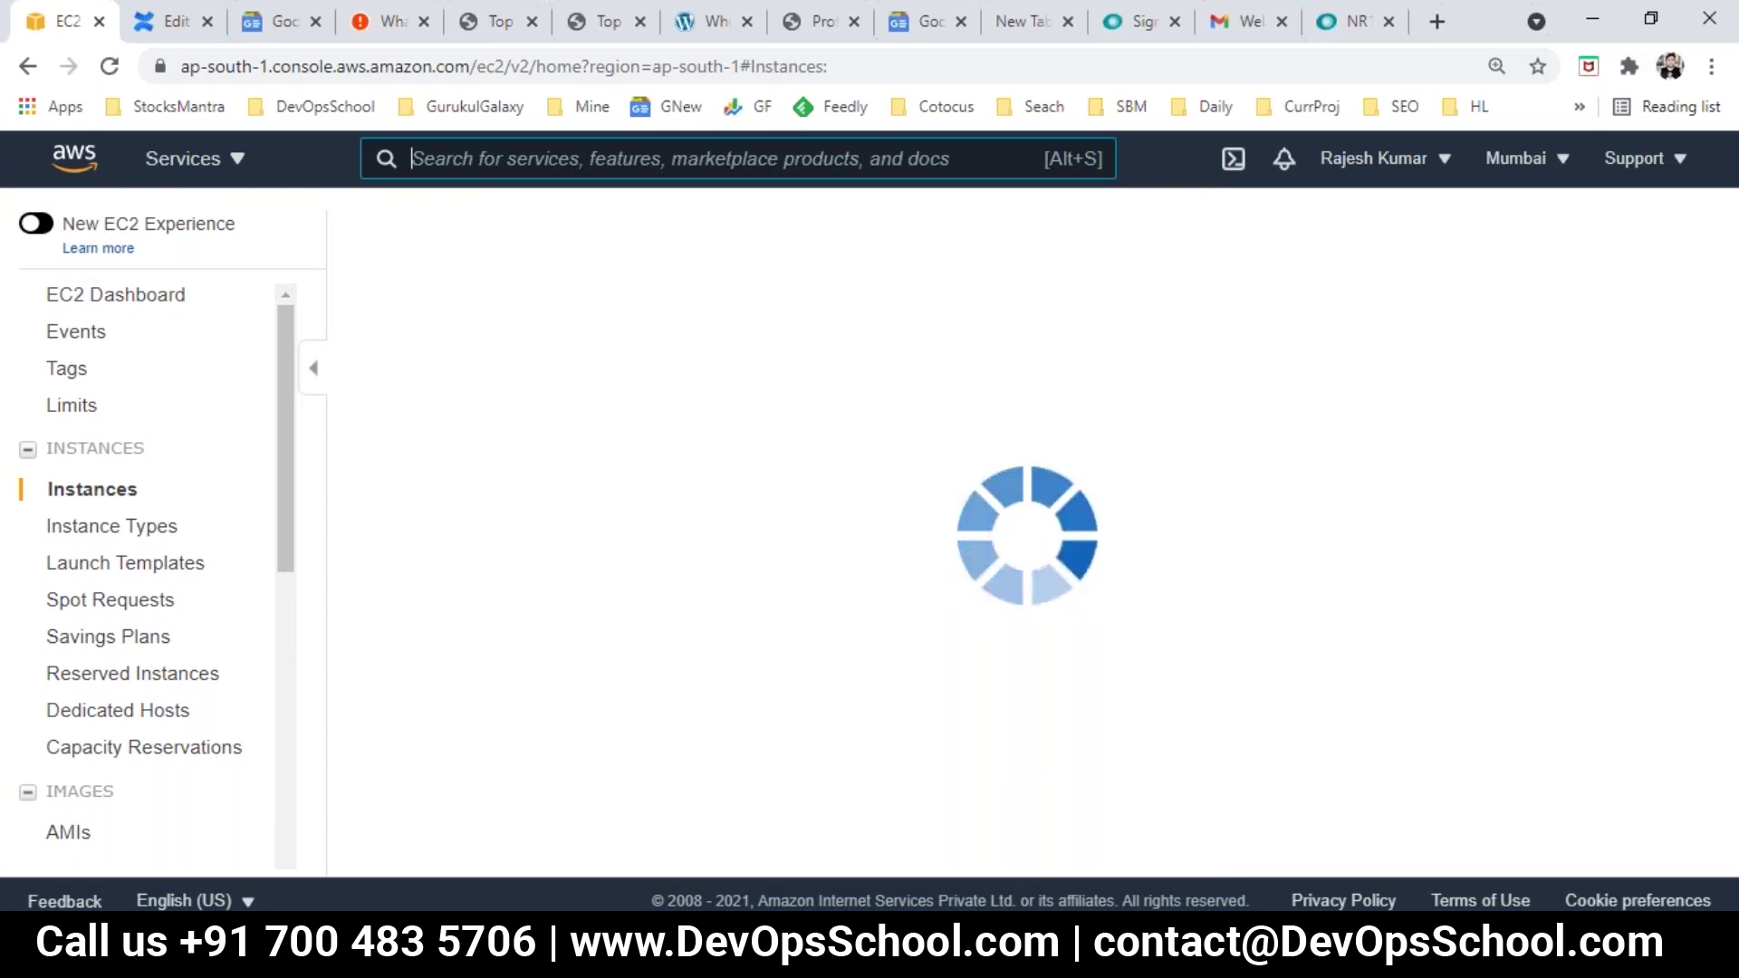
mouse_move(1029, 960)
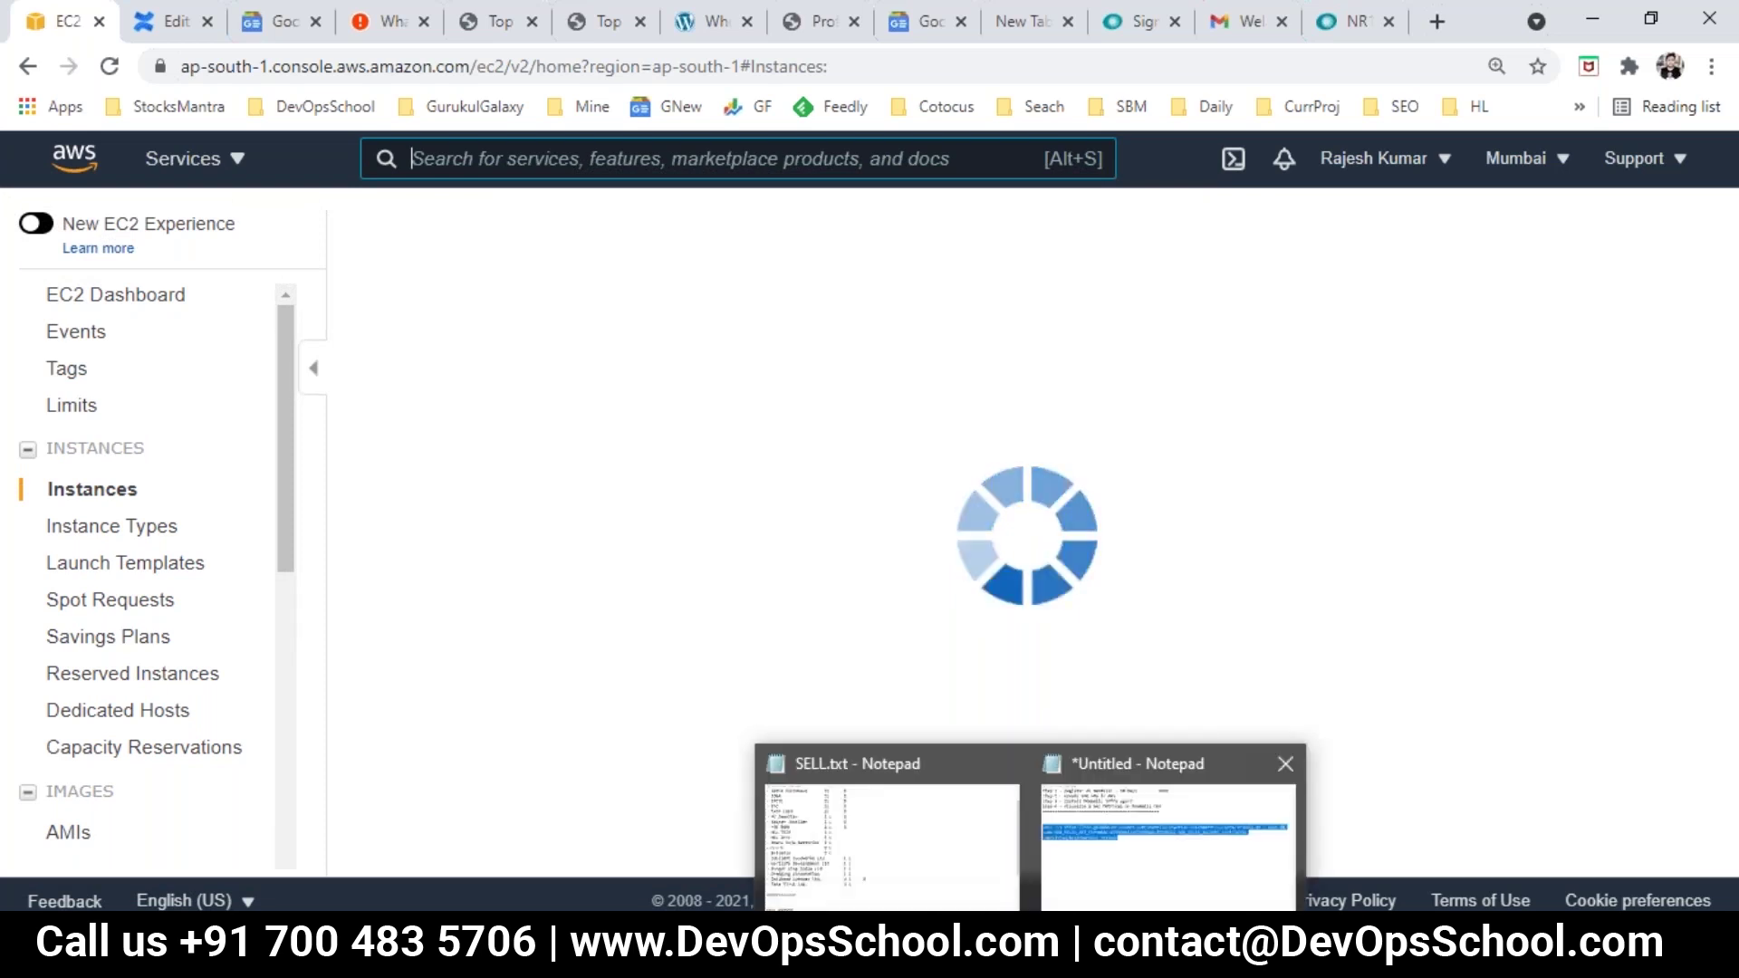
click(1090, 883)
click(601, 457)
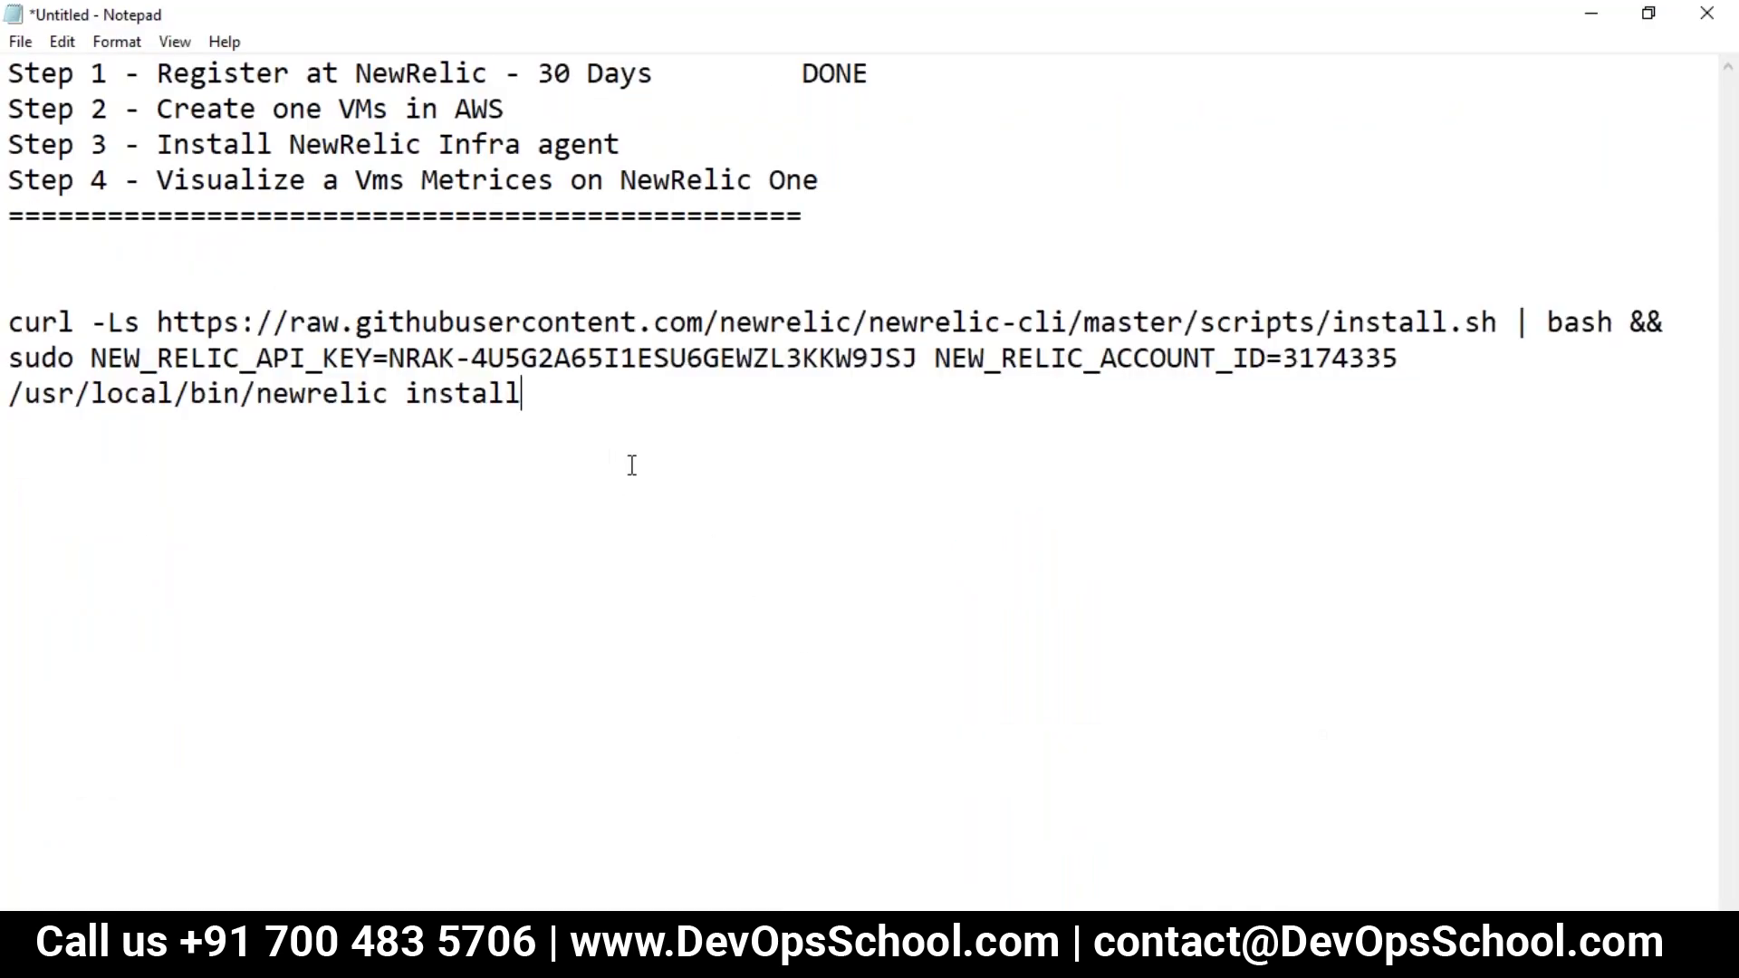
Step: Run msconfig from the Run box, close System Configuration unchanged, and bring up the blank Paint canvas
key(super+r)
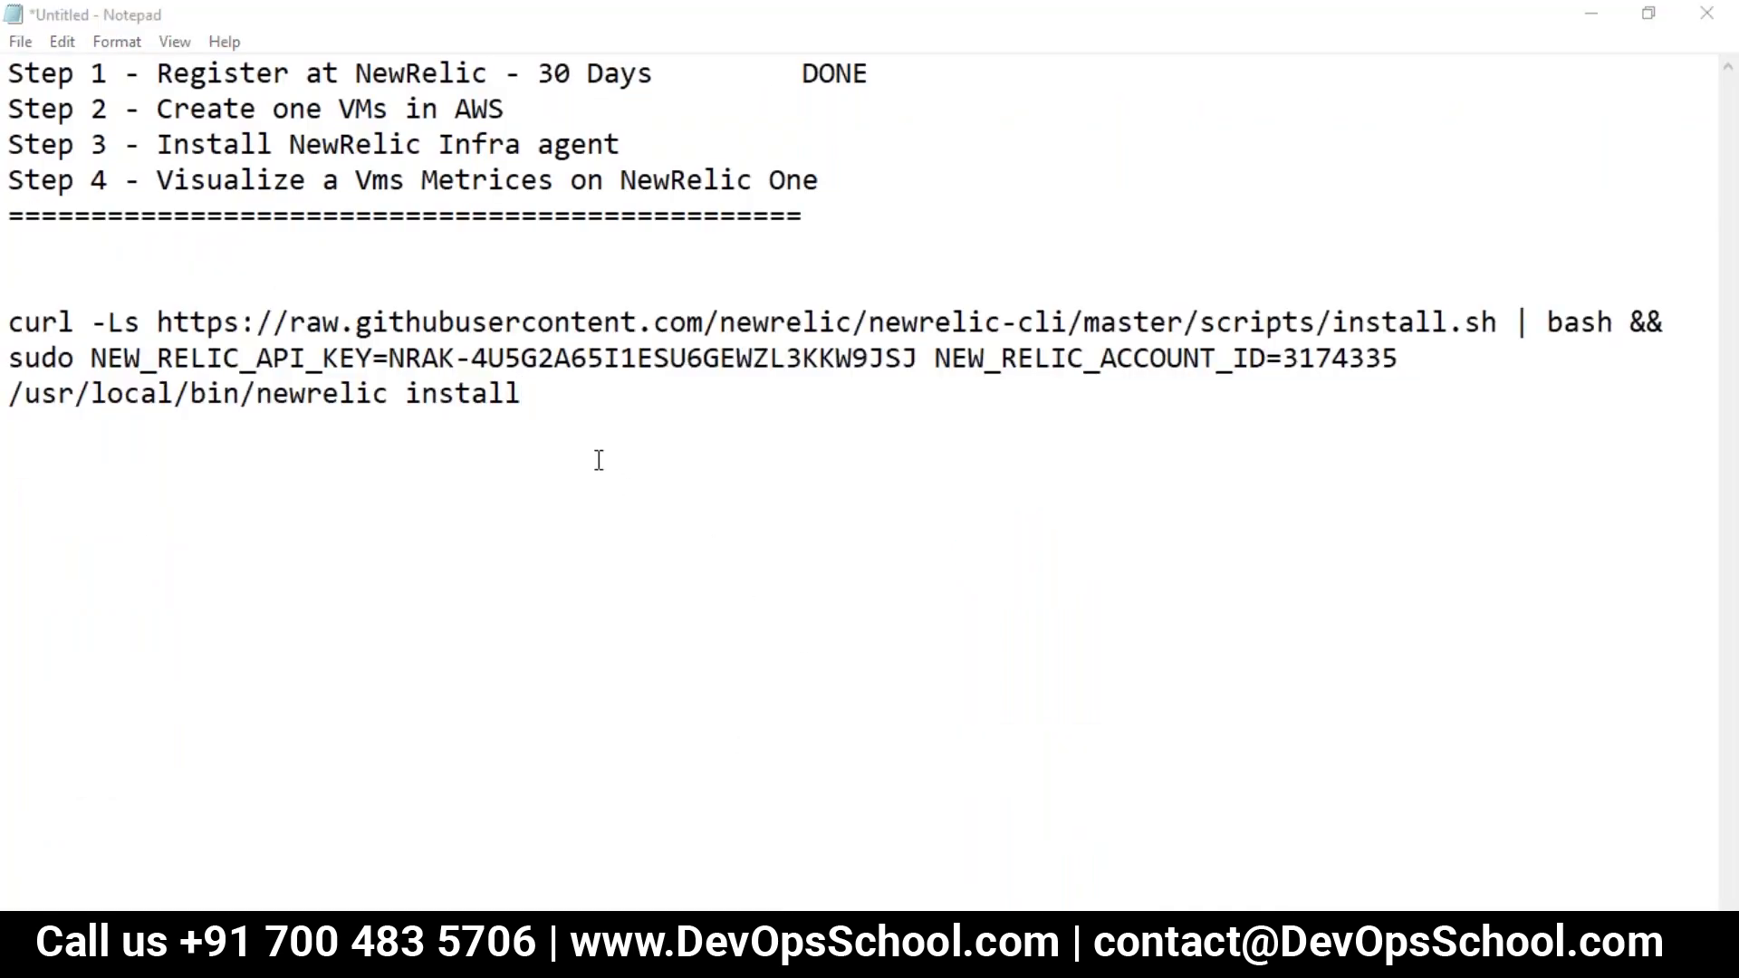
text(m)
key(Down)
key(Down)
key(Down)
key(Down)
key(Down)
key(Down)
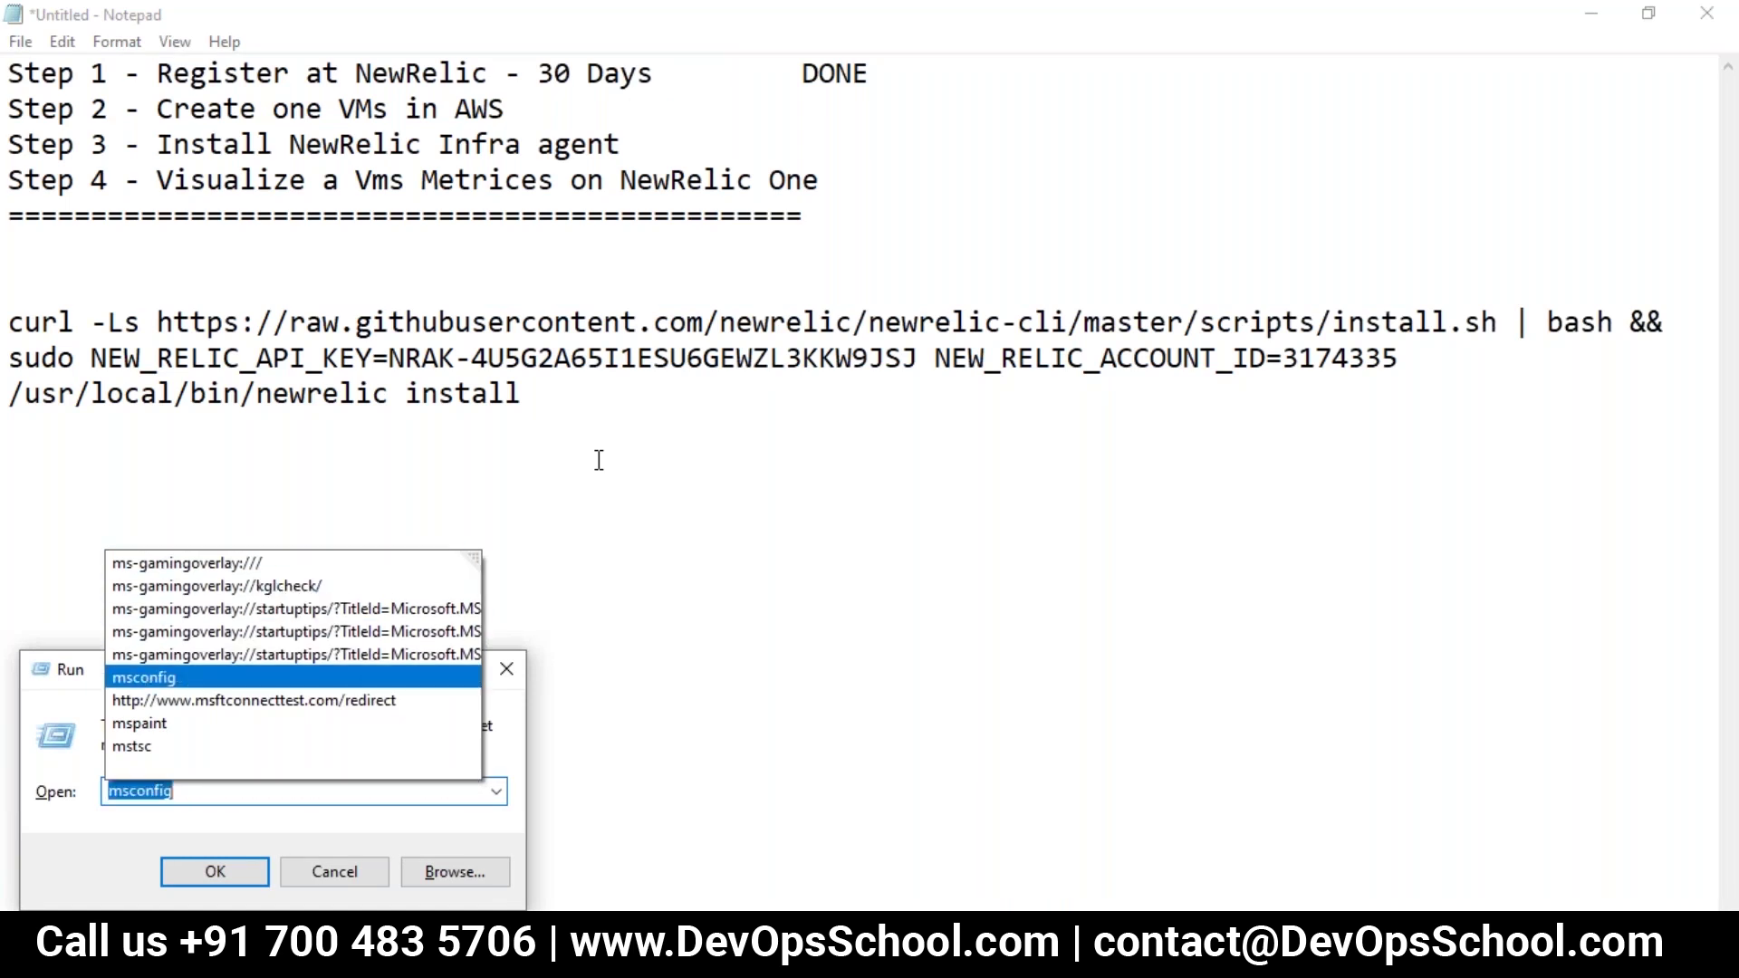
key(Return)
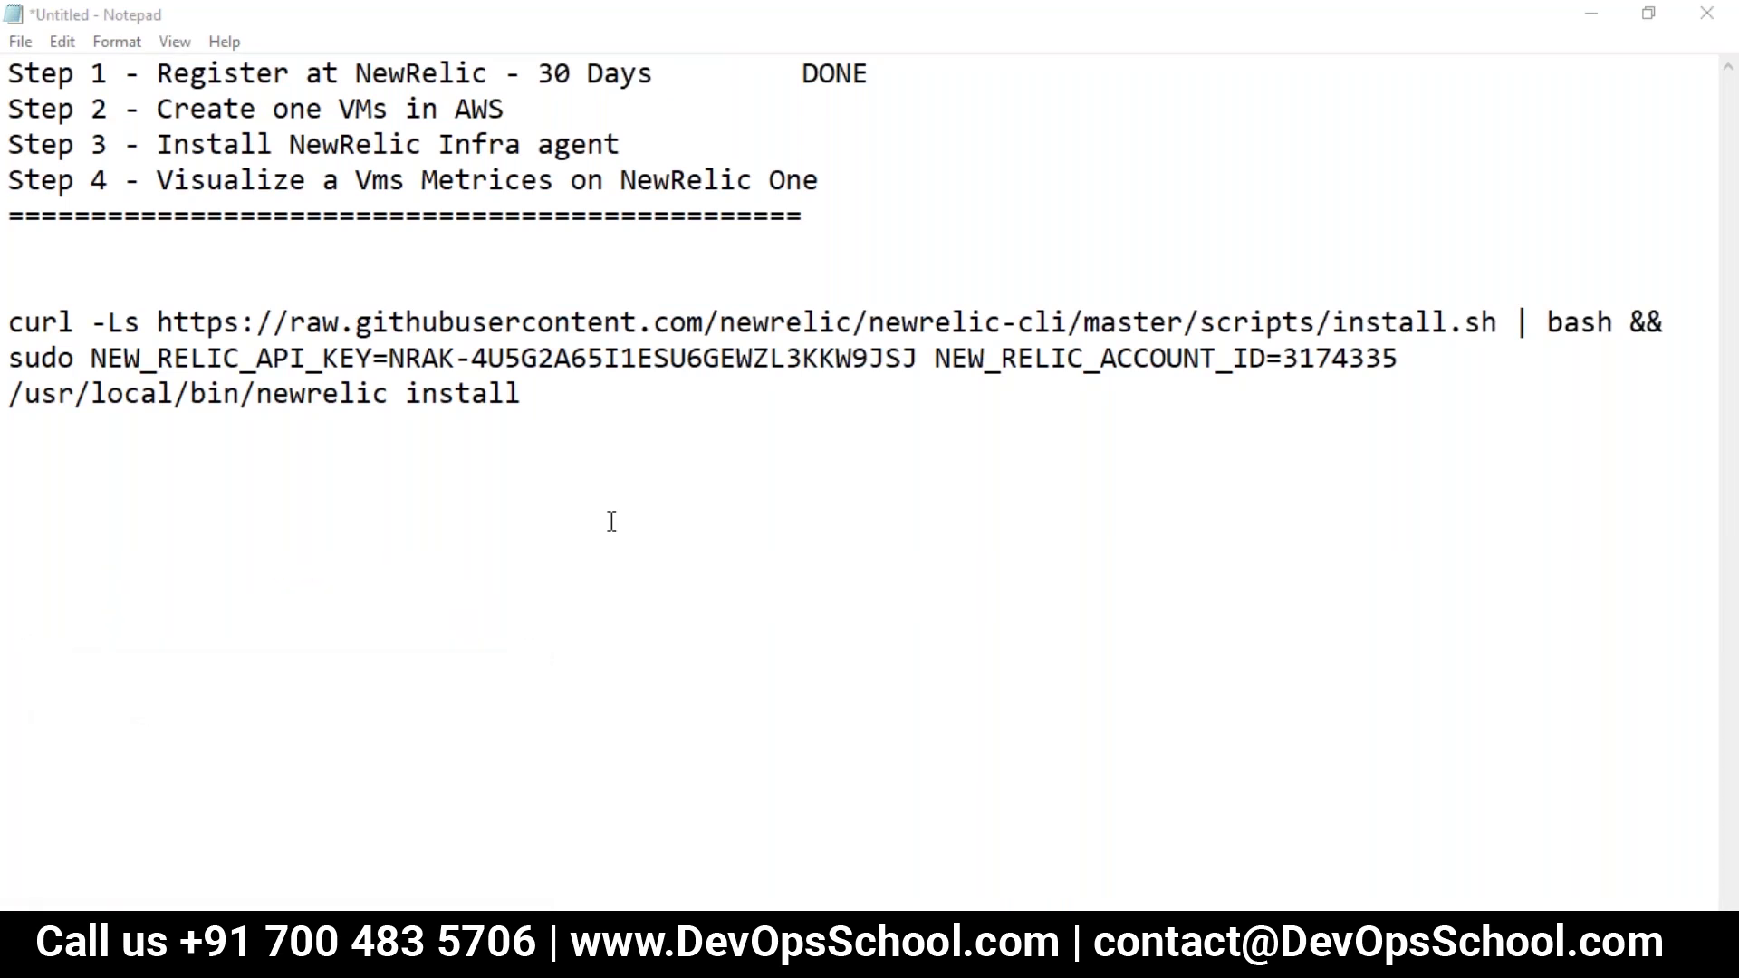
click(595, 450)
key(super+r)
text(msconfig)
key(Return)
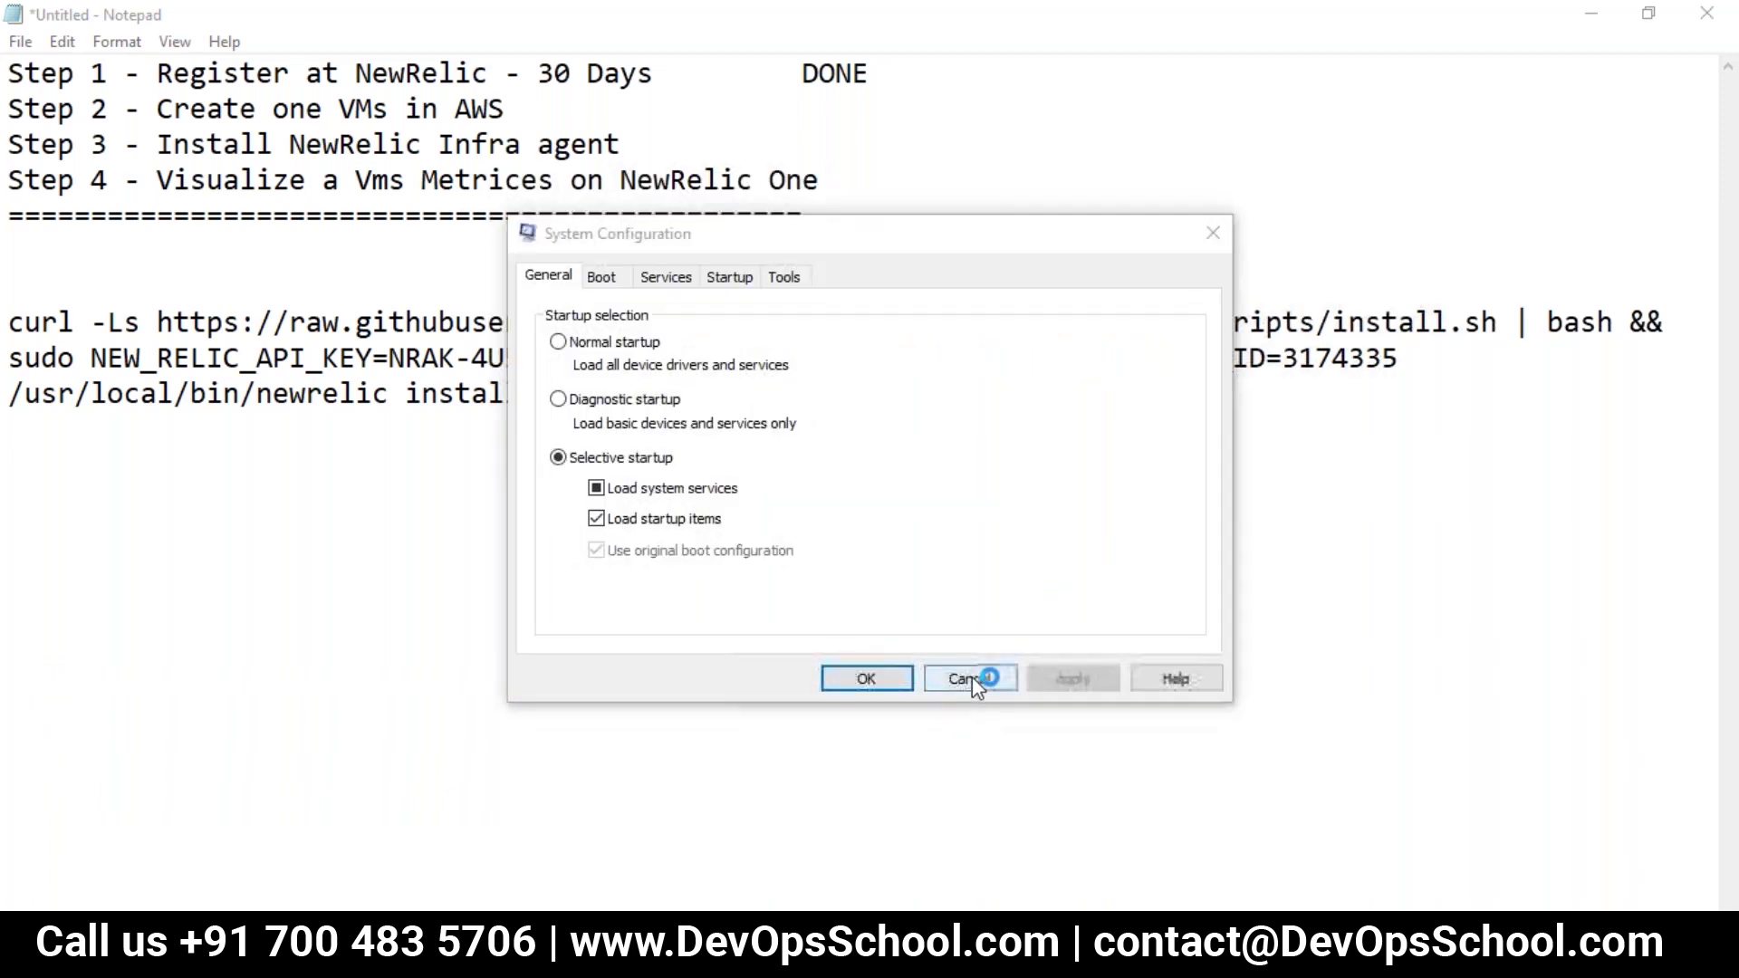
click(969, 679)
click(485, 662)
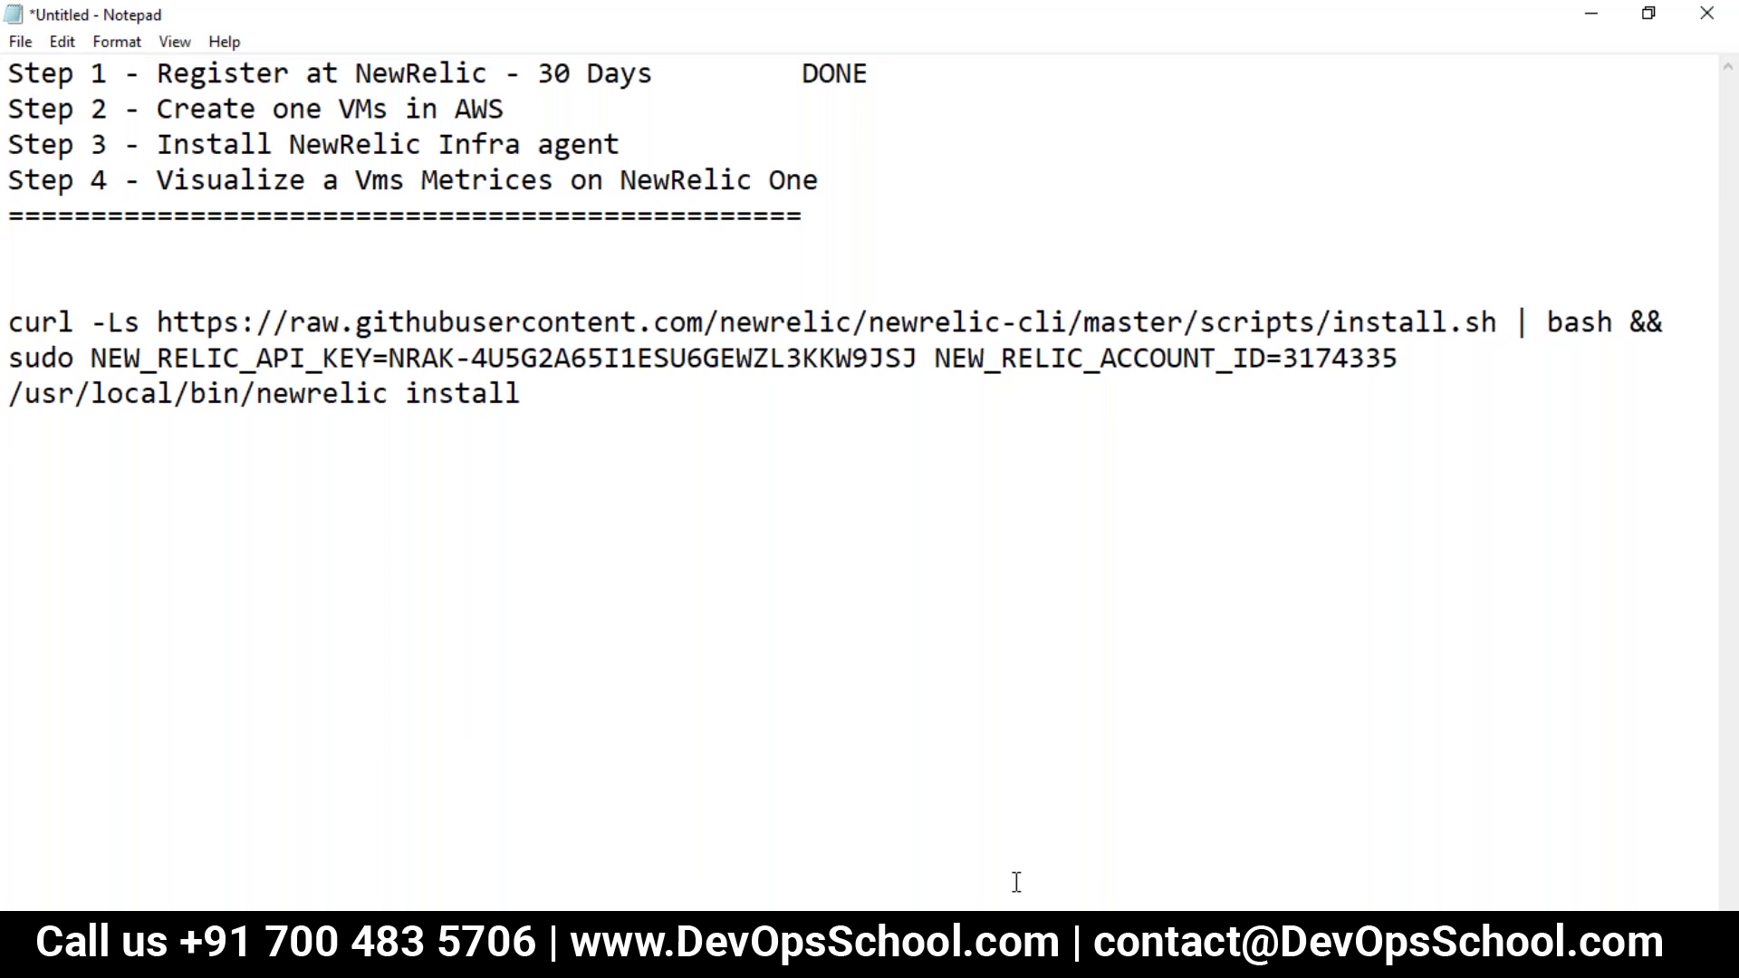
click(1096, 959)
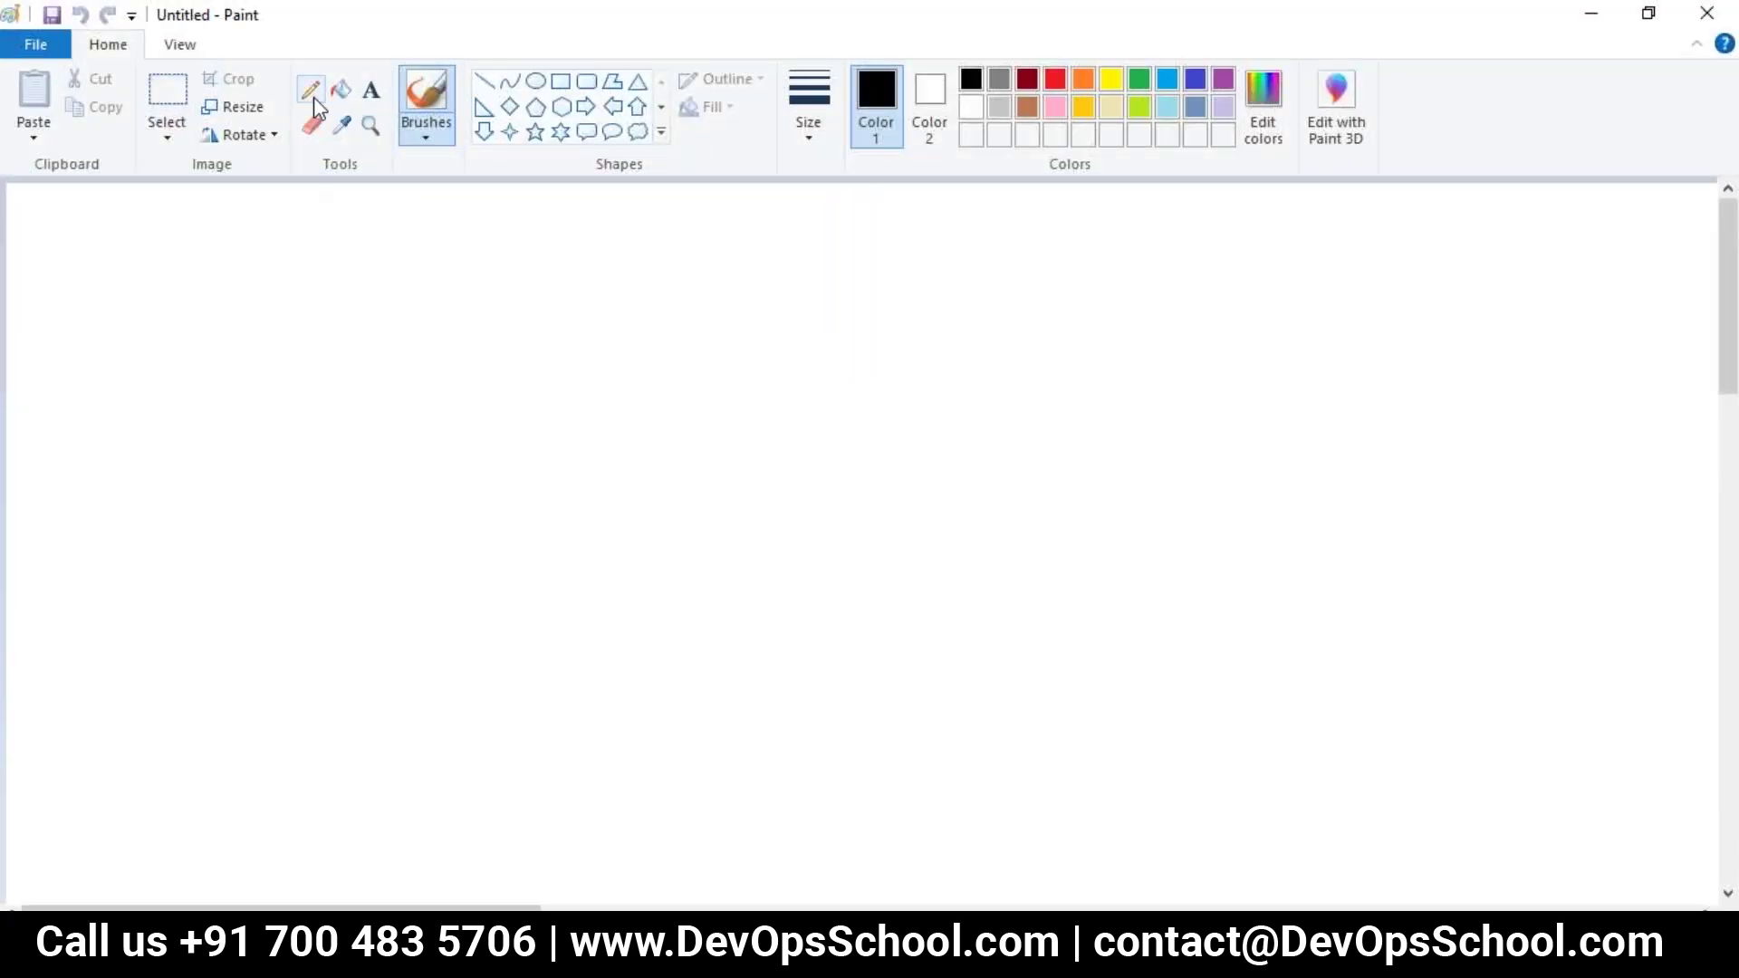
Step: Set the Pencil to the thickest width and draw a large black box with a boxed A
click(311, 90)
click(813, 135)
click(824, 349)
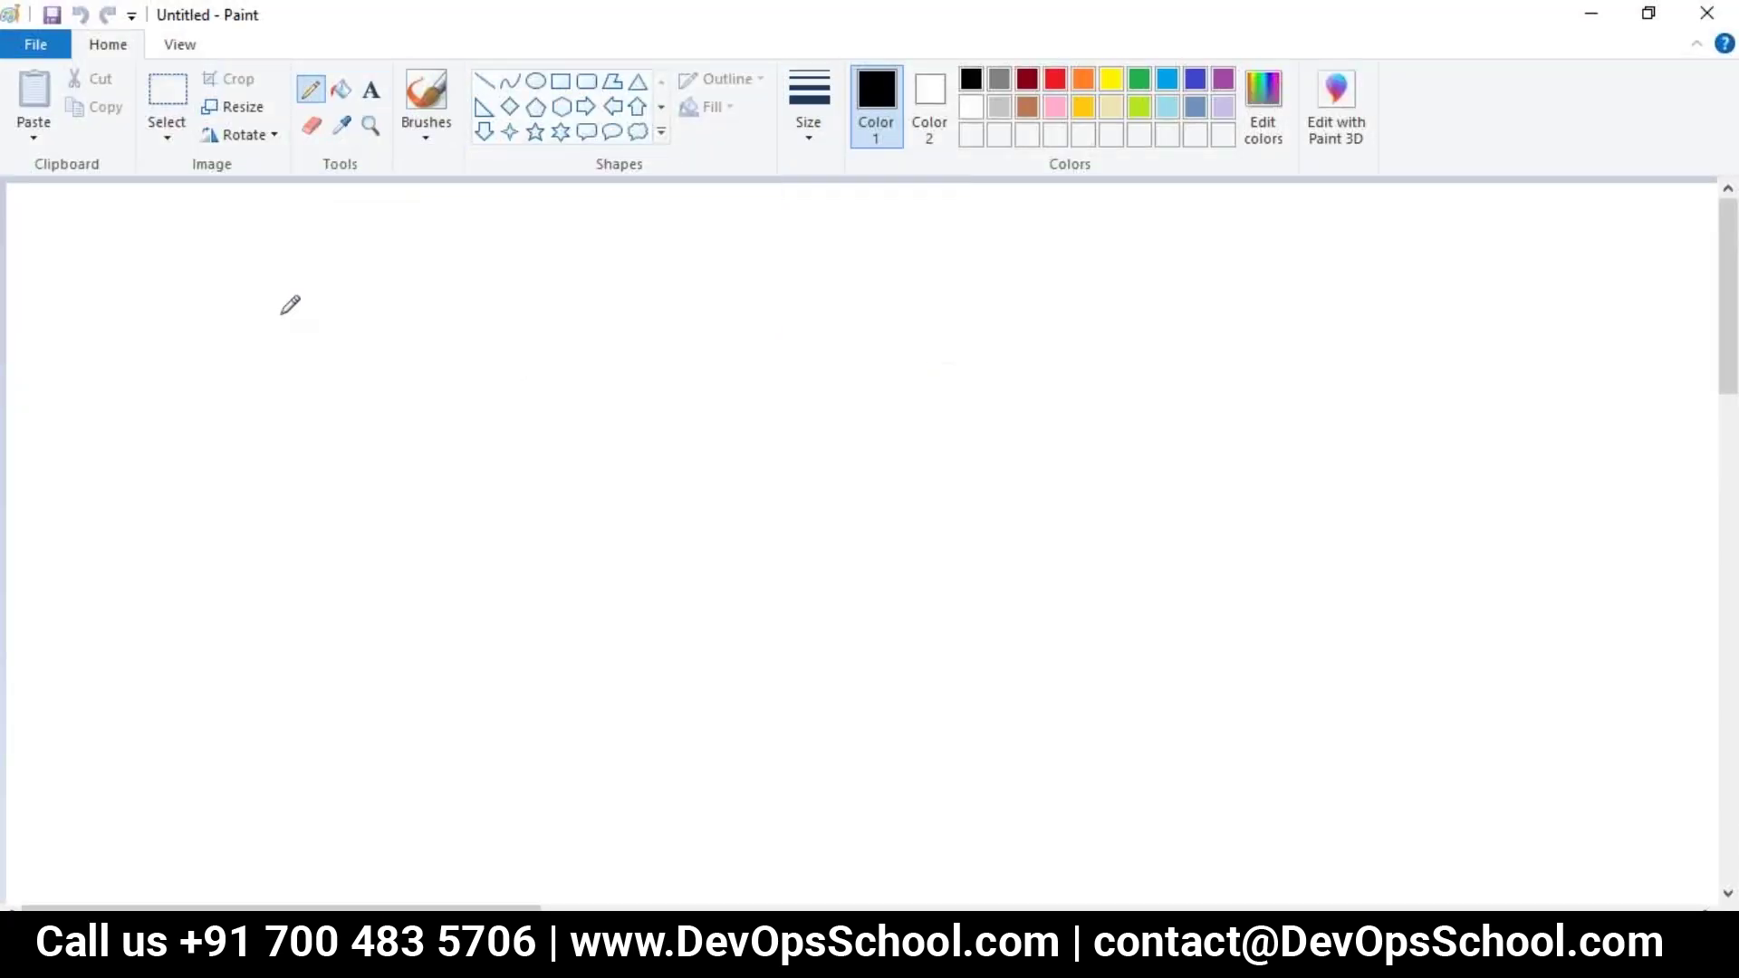
mouse_move(252, 259)
mouse_down()
mouse_move(282, 690)
mouse_move(650, 763)
mouse_move(681, 409)
mouse_move(401, 223)
mouse_move(253, 241)
mouse_up()
mouse_move(452, 623)
mouse_down()
mouse_move(445, 708)
mouse_move(500, 685)
mouse_move(466, 648)
mouse_move(500, 632)
mouse_up()
mouse_move(426, 736)
mouse_down()
mouse_move(558, 720)
mouse_move(422, 544)
mouse_move(423, 741)
mouse_up()
click(512, 651)
Step: Add a long black line and rays rising above the small box, undoing one stray stroke
mouse_move(1195, 813)
mouse_down()
mouse_move(837, 679)
mouse_move(549, 674)
mouse_move(561, 650)
mouse_move(554, 703)
mouse_up()
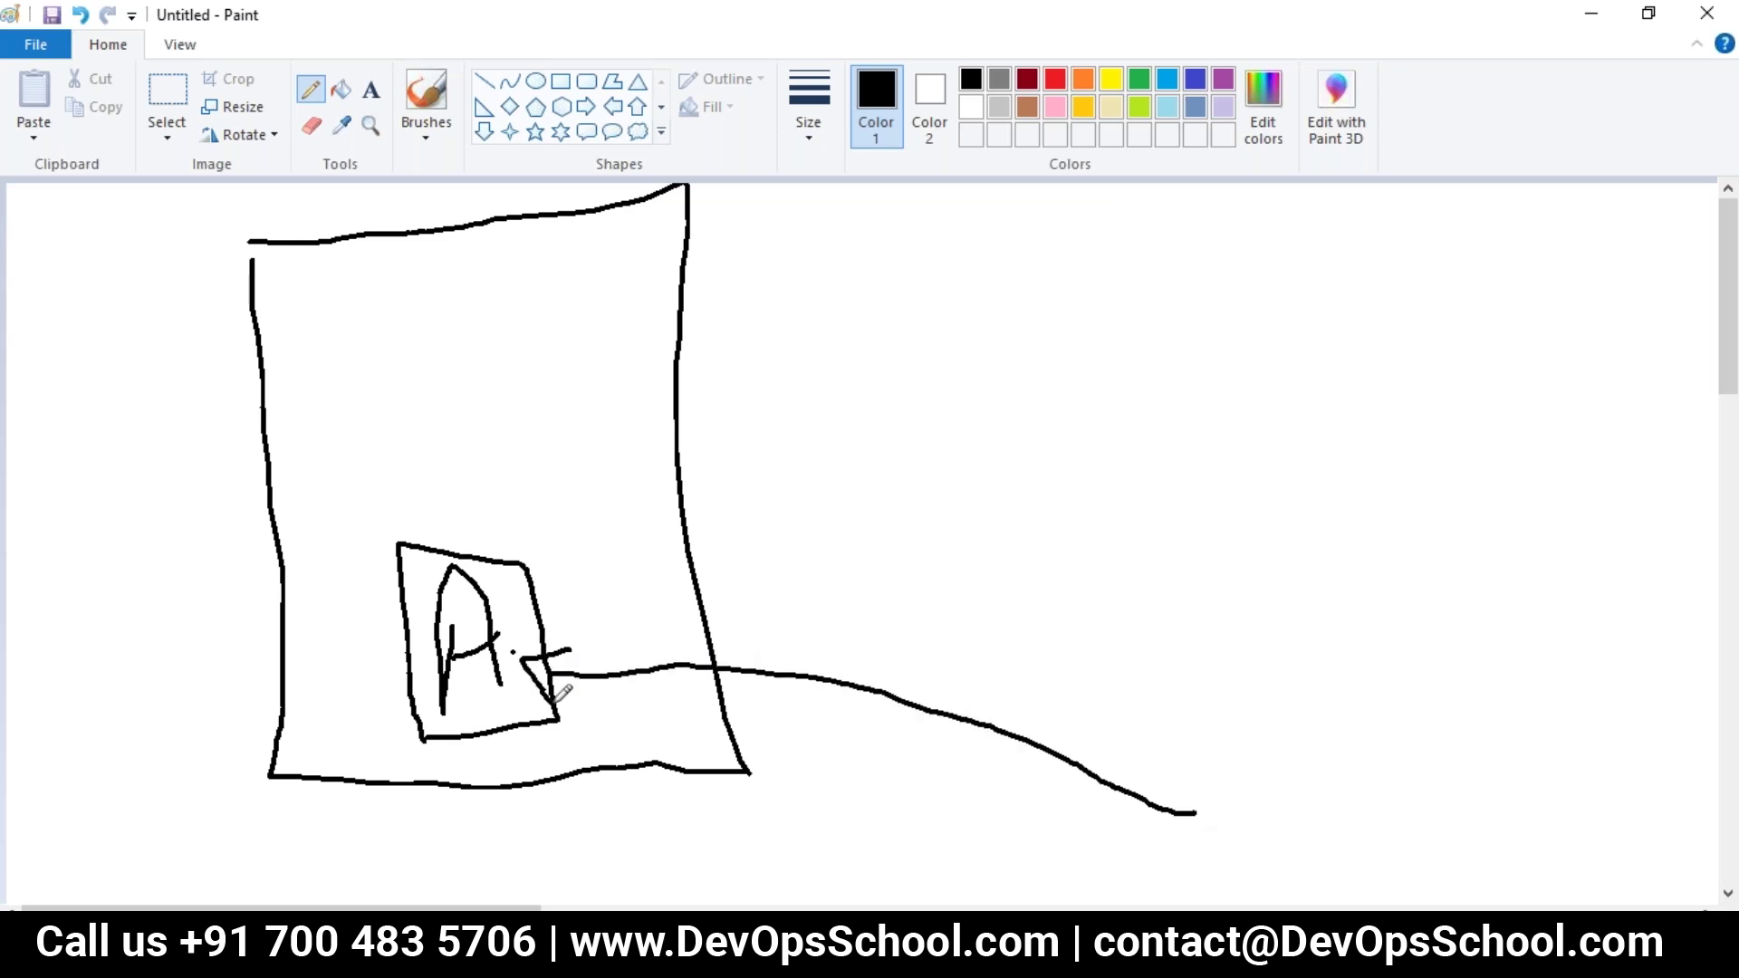
drag(425, 599, 329, 487)
drag(440, 564, 411, 414)
mouse_move(475, 578)
mouse_down()
mouse_move(507, 410)
mouse_move(497, 574)
mouse_move(581, 493)
mouse_up()
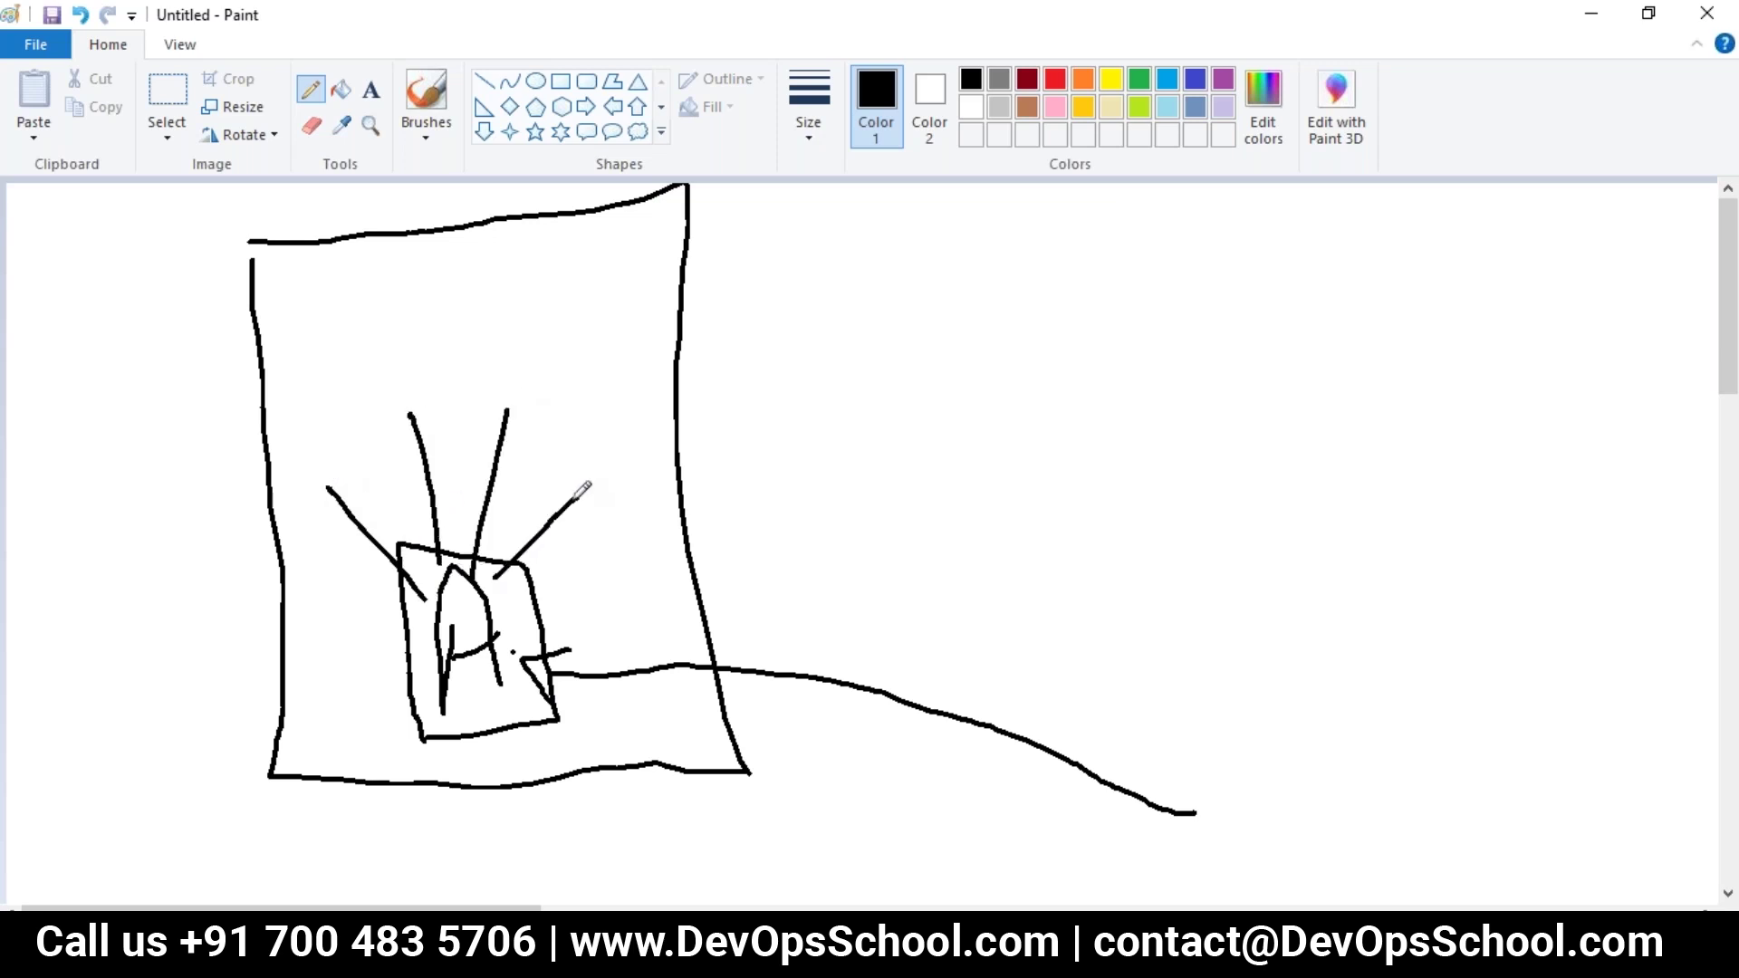
key(ctrl+z)
key(ctrl+z)
key(ctrl+z)
mouse_move(451, 571)
mouse_down()
mouse_move(397, 444)
mouse_move(501, 346)
mouse_up()
drag(496, 557, 578, 366)
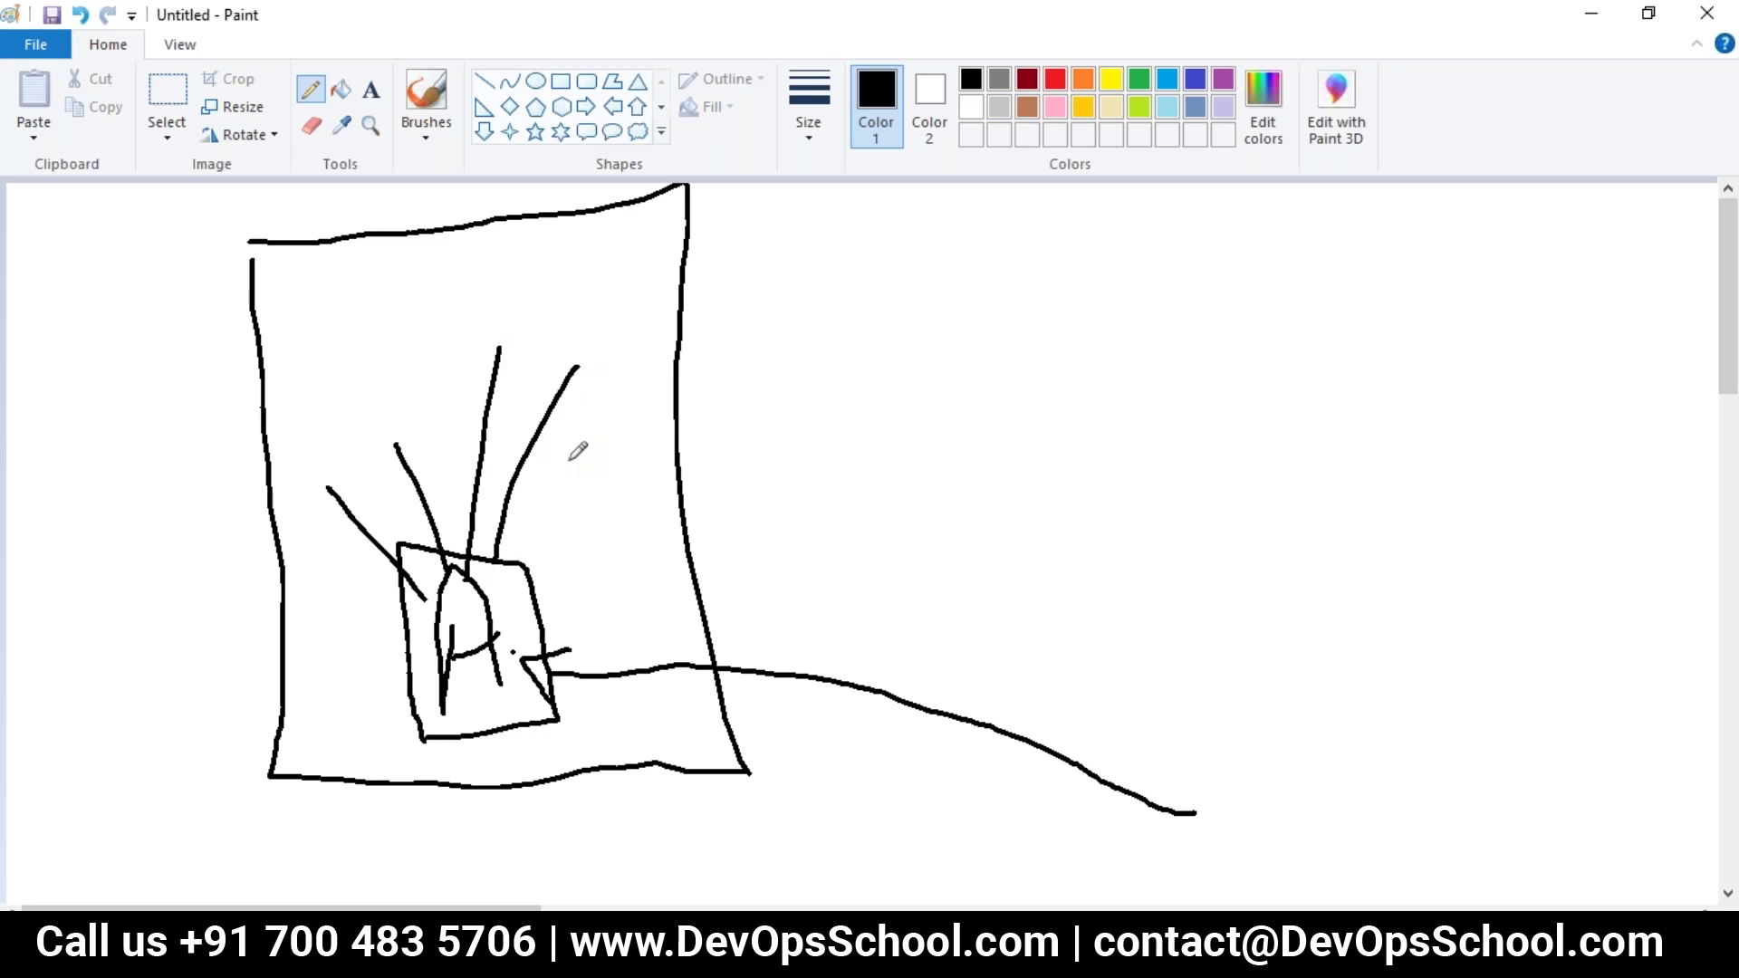
Step: Switch to purple and draw a curved arrow to a right-hand box marked N
click(1221, 81)
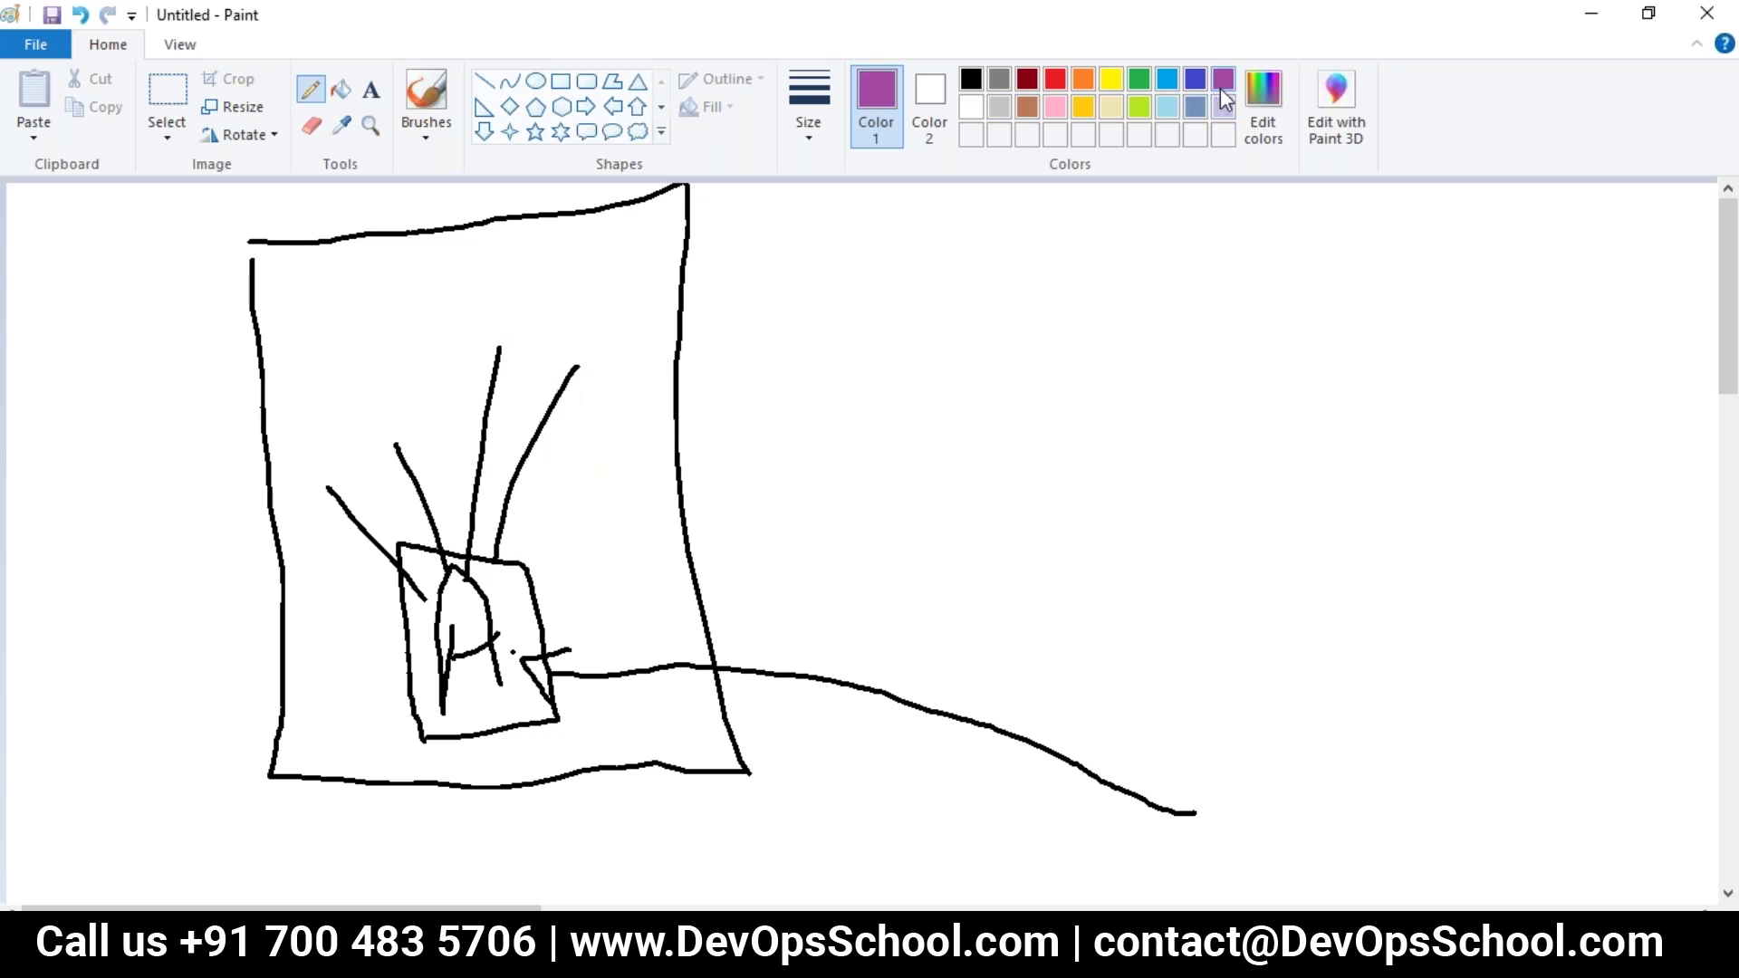
mouse_move(546, 658)
mouse_down()
mouse_move(1051, 605)
mouse_move(1327, 442)
mouse_up()
mouse_move(1315, 324)
mouse_down()
mouse_move(1413, 608)
mouse_move(1560, 350)
mouse_move(1266, 338)
mouse_up()
drag(1371, 418, 1384, 561)
drag(1361, 446, 1489, 518)
drag(1474, 382, 1487, 517)
drag(1228, 455, 1325, 444)
mouse_move(1296, 541)
mouse_down()
mouse_move(1324, 450)
mouse_move(1199, 450)
mouse_up()
drag(550, 651, 513, 649)
Step: Circle the A box and the right-hand box in purple, with a second arrow between them
mouse_move(312, 417)
mouse_down()
mouse_move(668, 571)
mouse_move(512, 342)
mouse_up()
drag(351, 367, 513, 342)
mouse_move(444, 561)
mouse_down()
mouse_move(574, 590)
mouse_move(1376, 421)
mouse_up()
drag(1177, 376, 1148, 562)
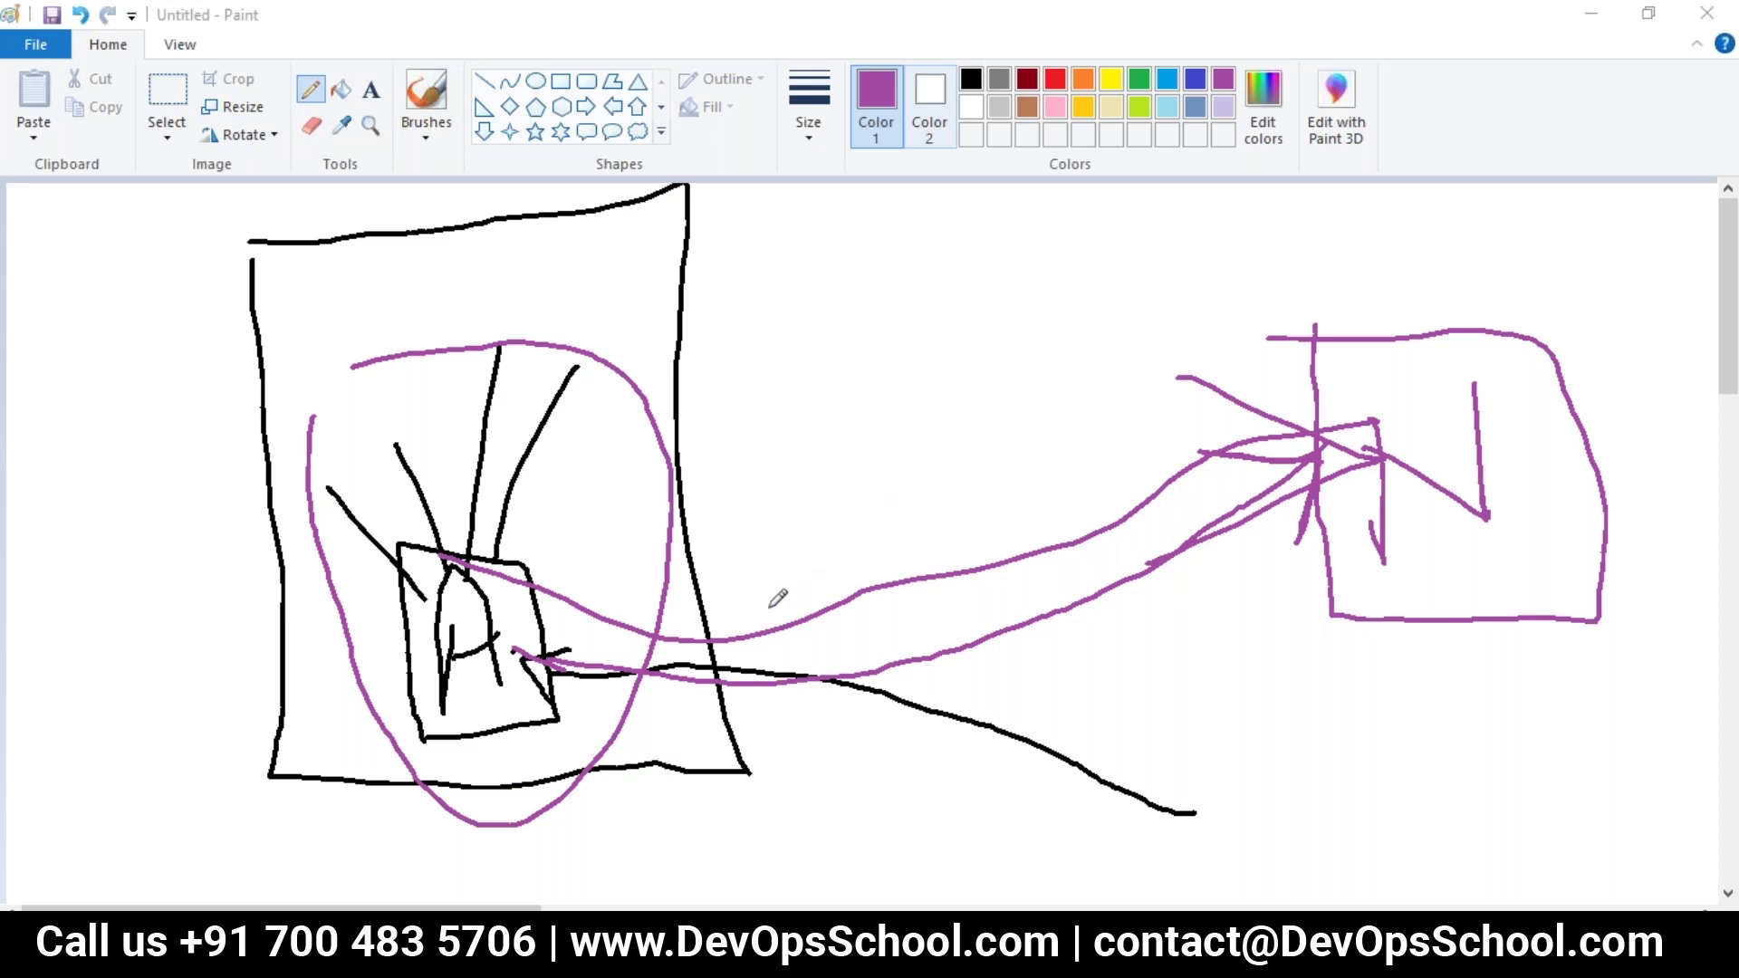
mouse_move(1499, 310)
mouse_down()
mouse_move(1387, 326)
mouse_move(1383, 659)
mouse_move(1572, 435)
mouse_move(1317, 362)
mouse_move(1598, 641)
mouse_move(1553, 353)
mouse_move(1301, 384)
mouse_move(1386, 631)
mouse_up()
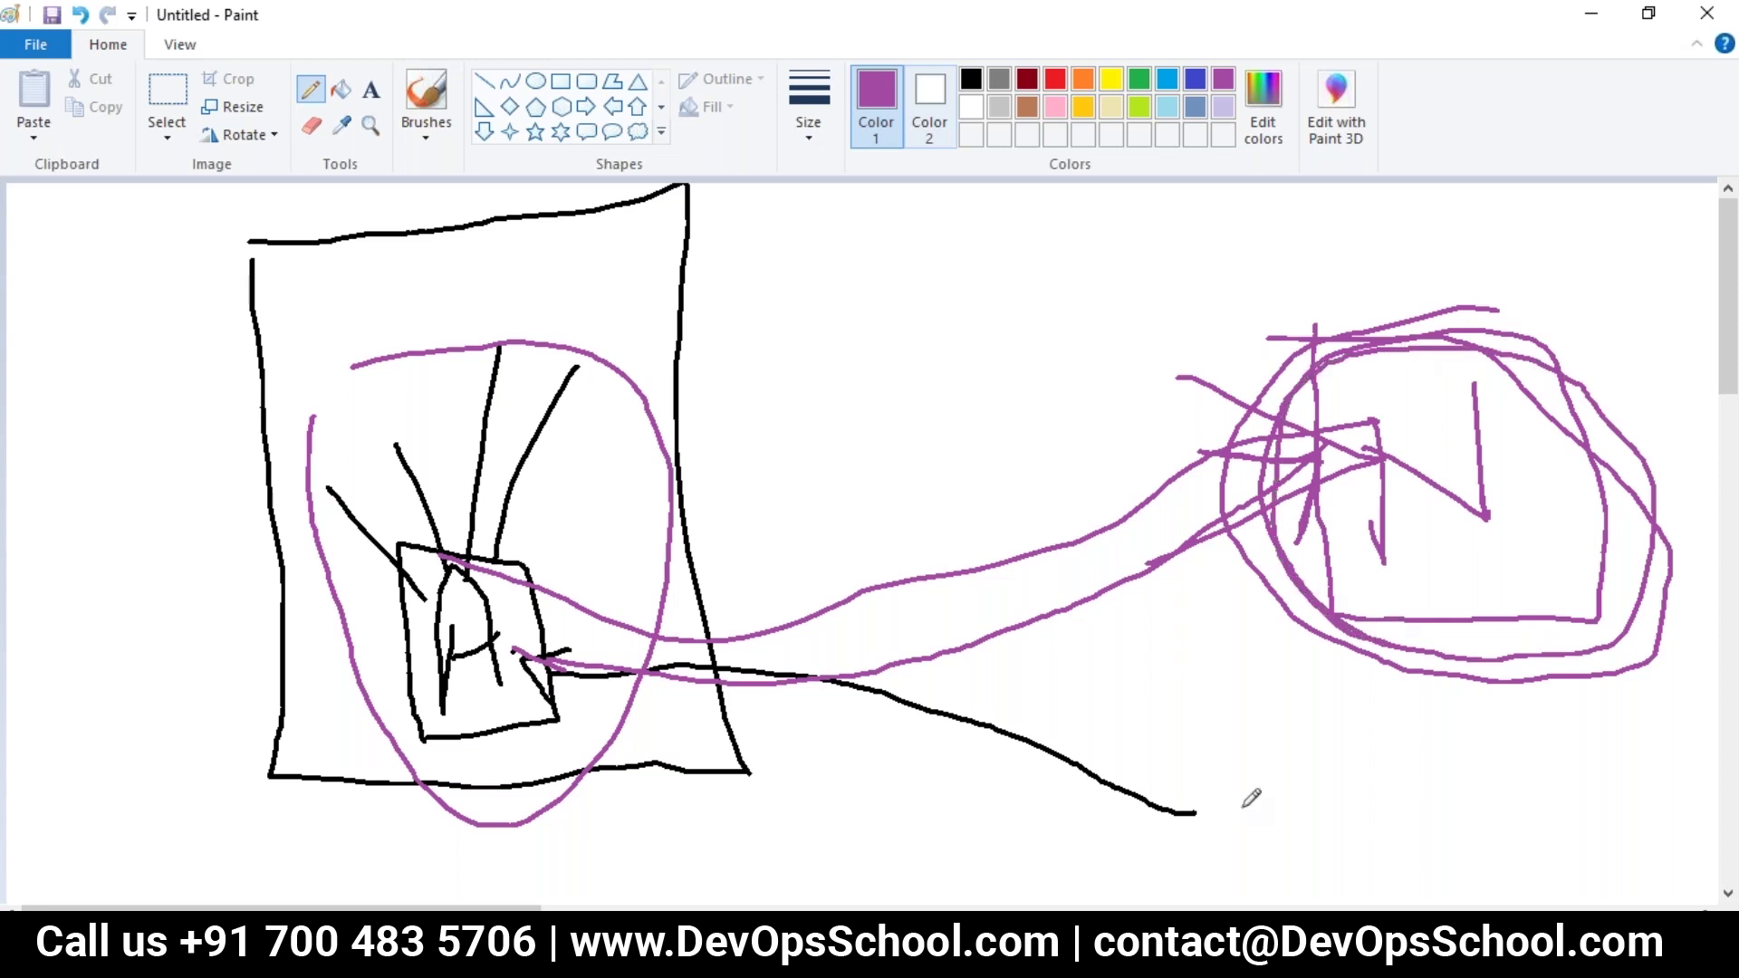
Step: Visit the Launch Instance wizard, then return to the Instances list to view NEXUS-JENKINS's details
key(alt+Tab)
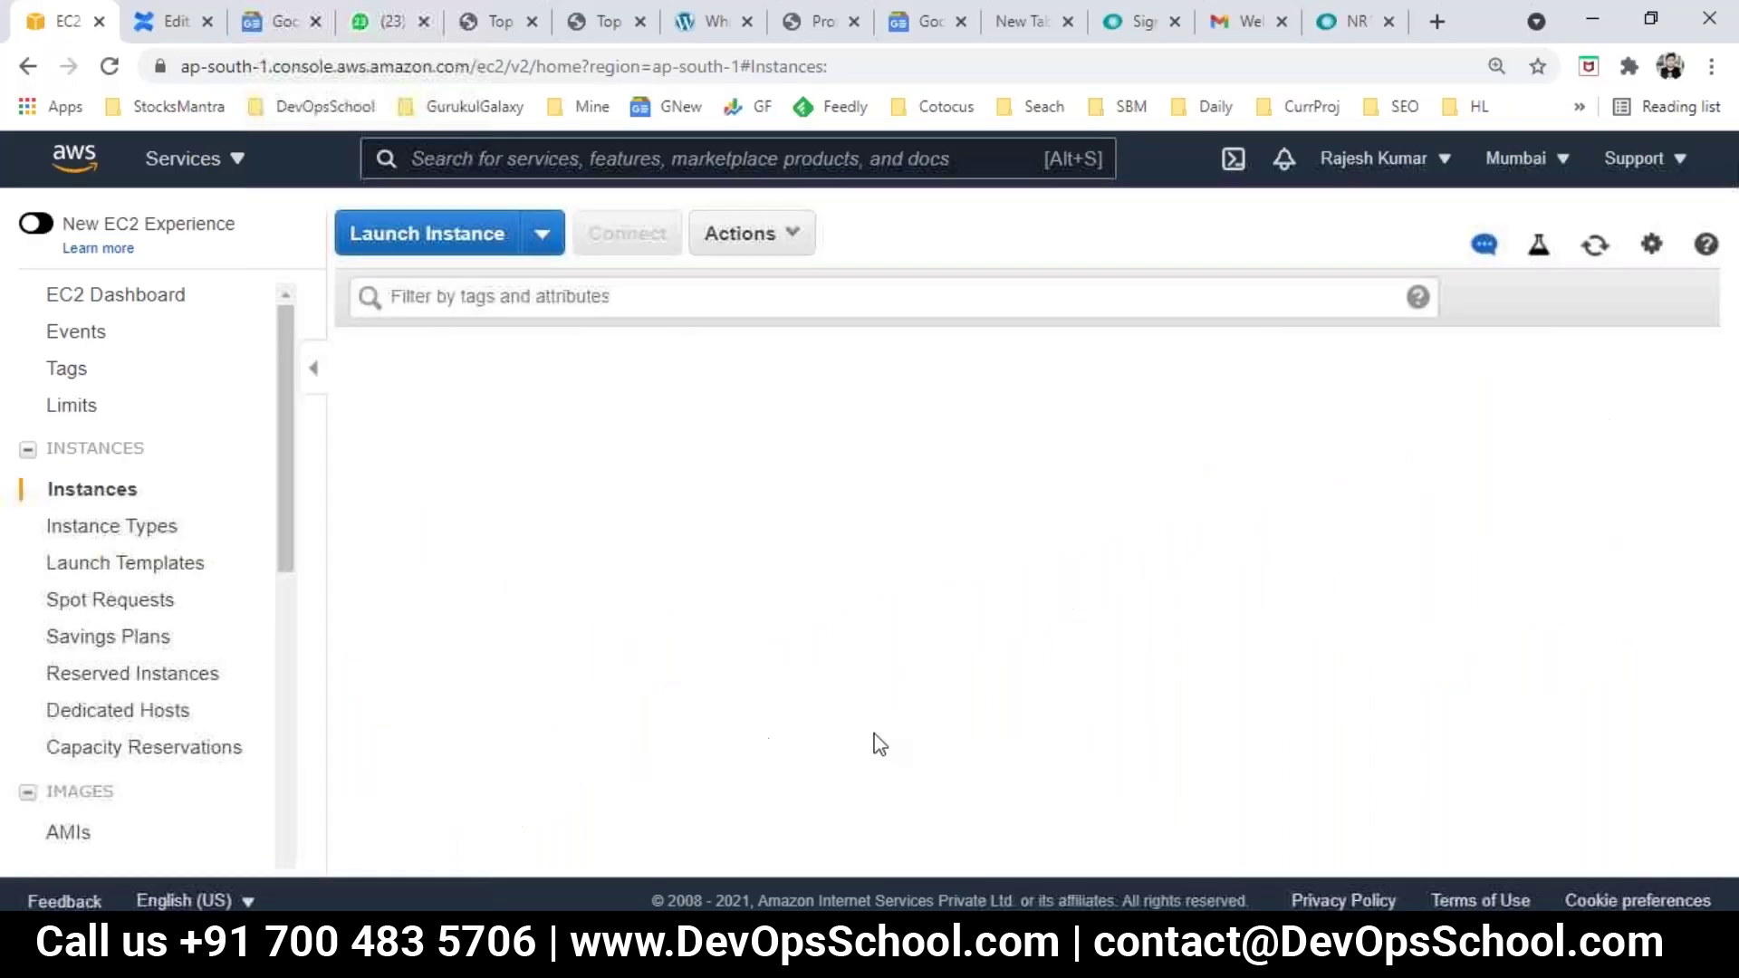
click(426, 238)
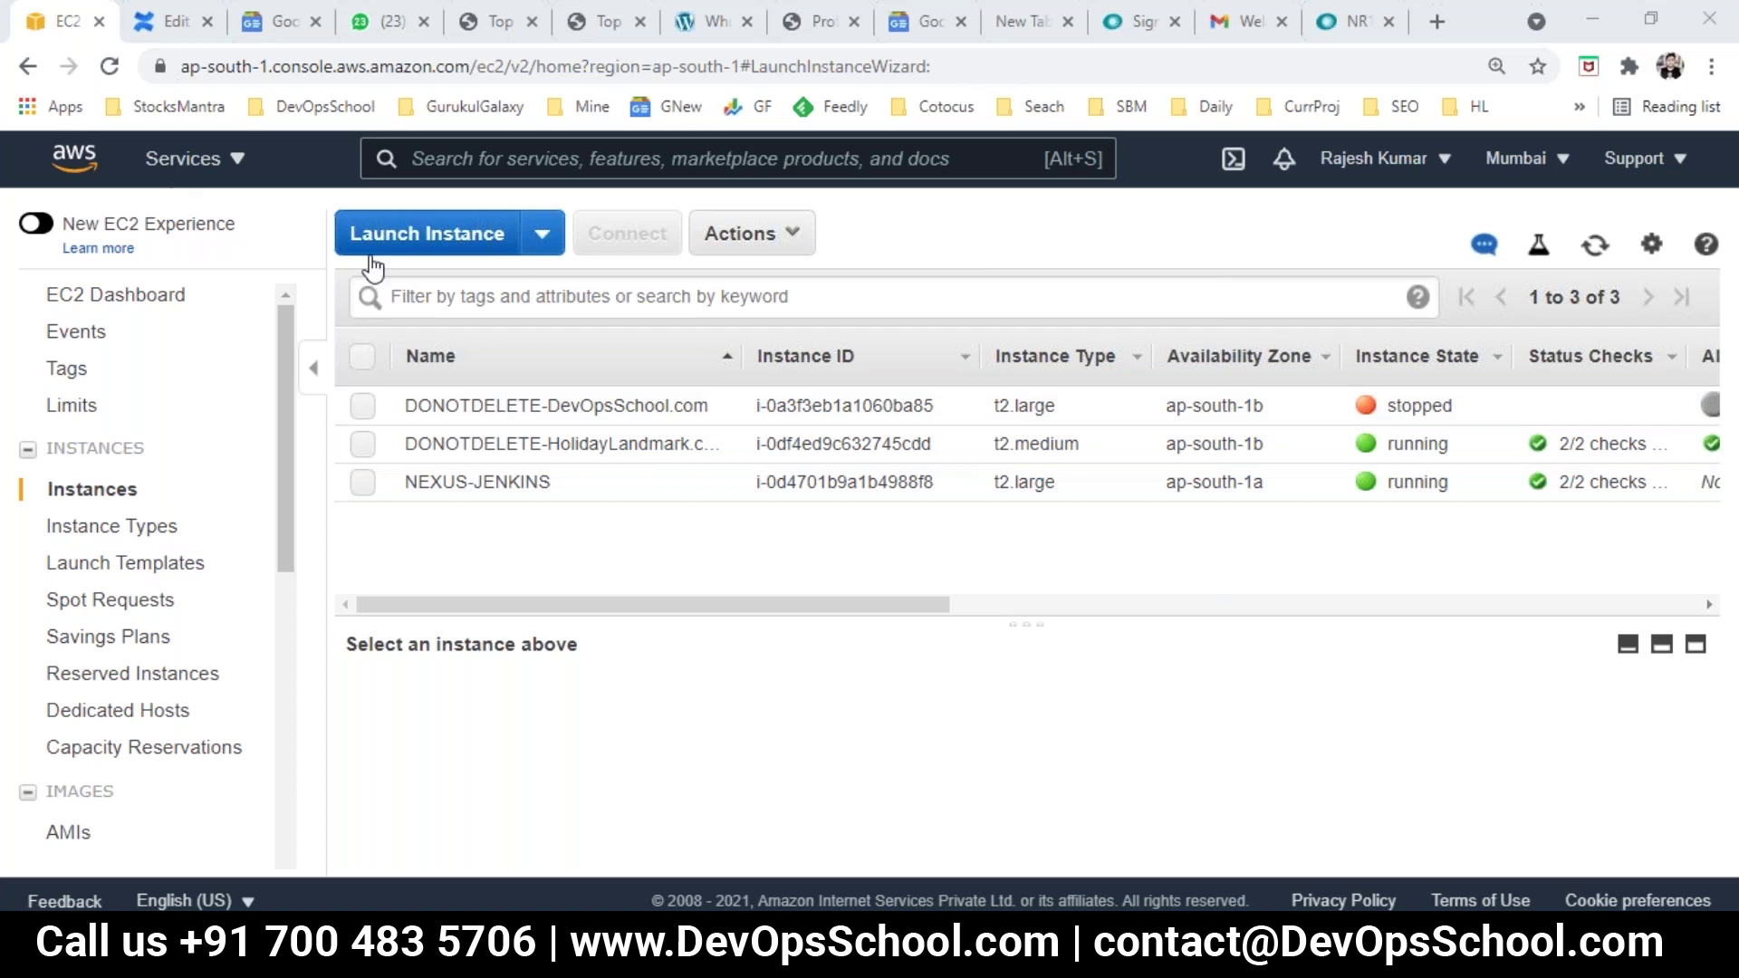
click(107, 69)
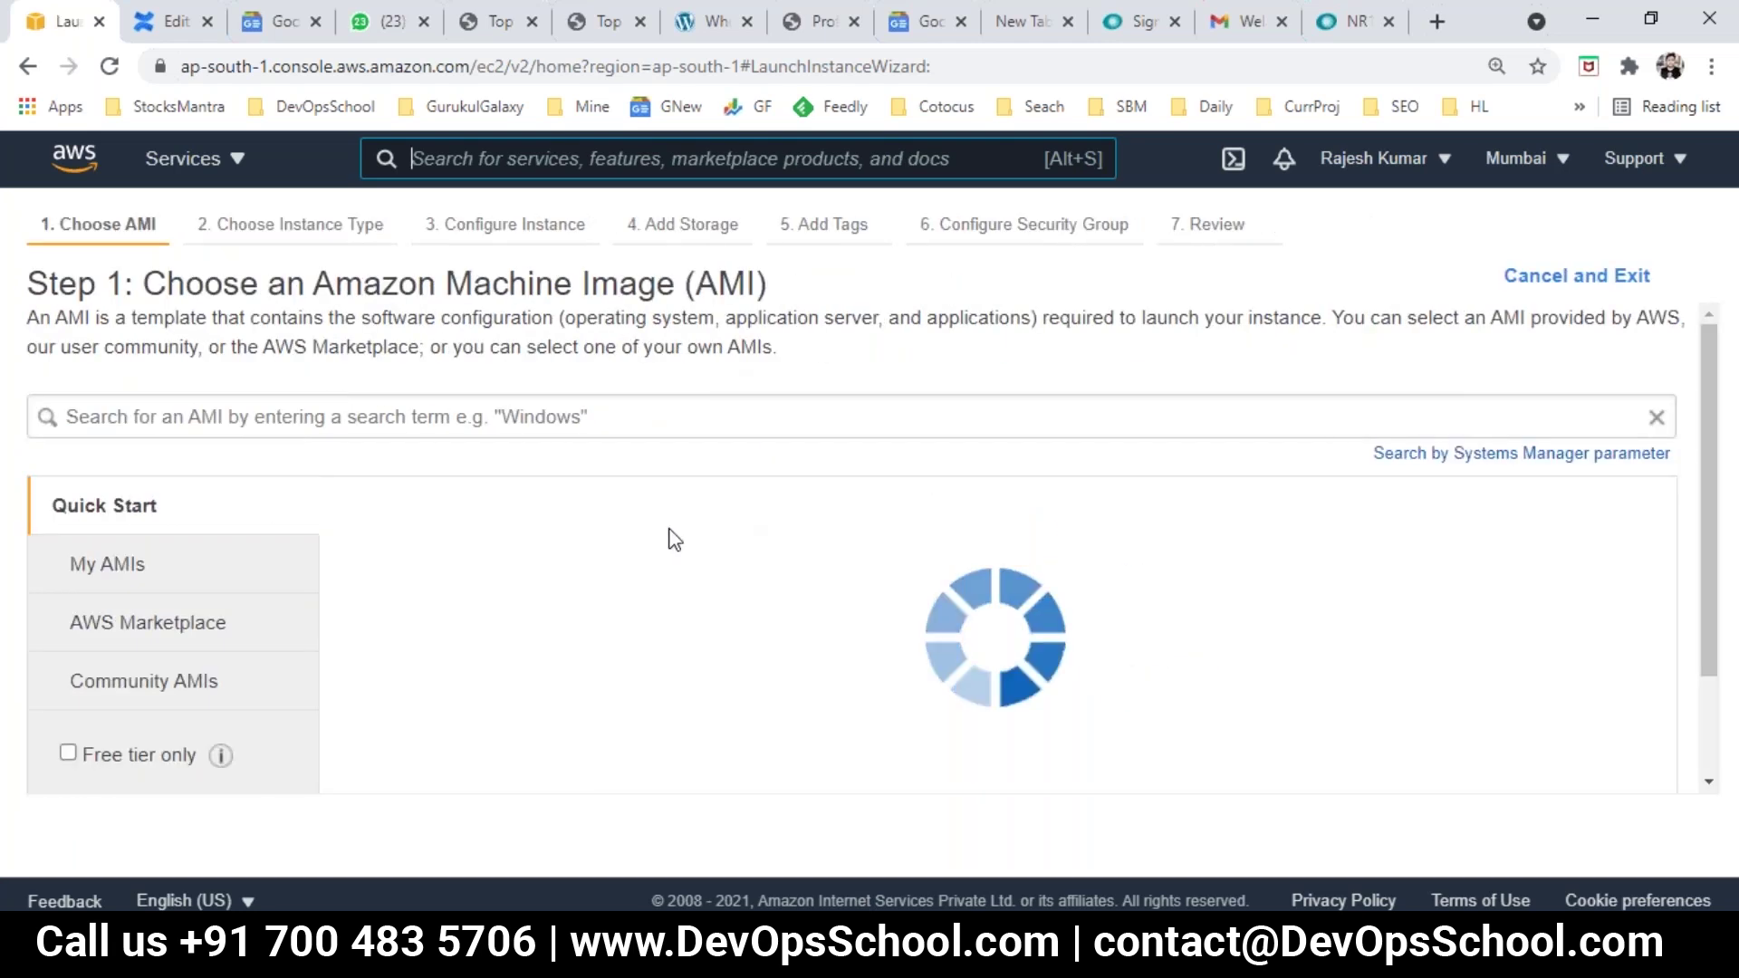
click(27, 66)
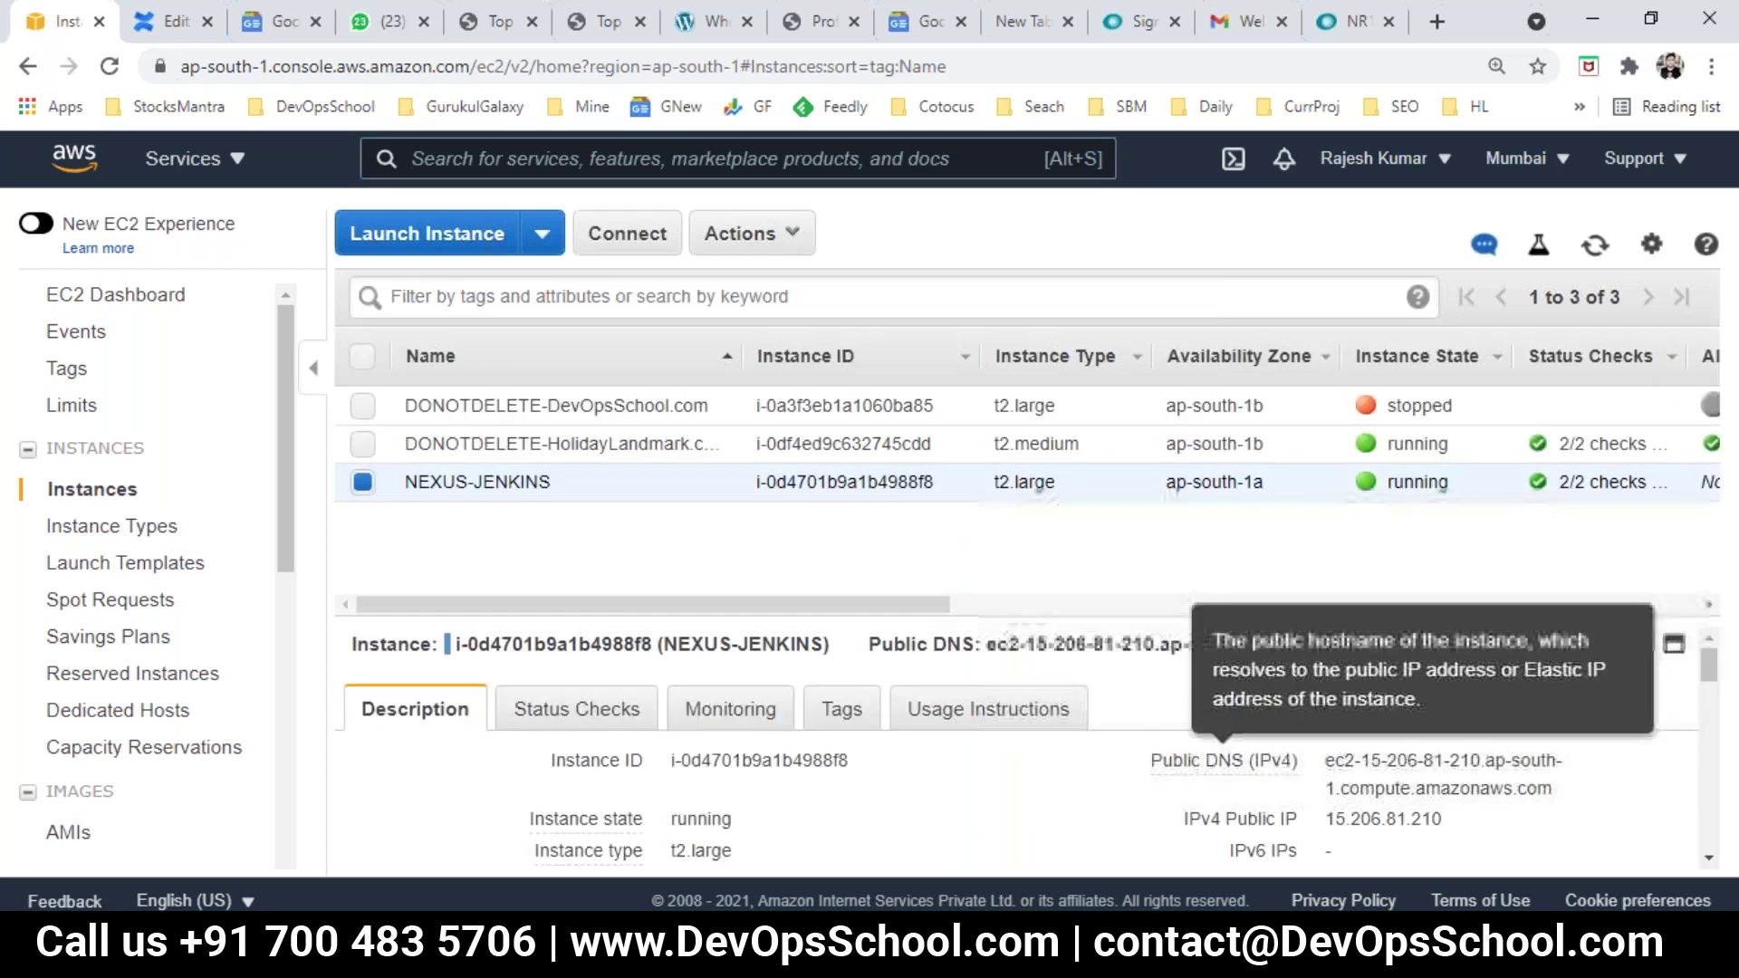
Step: Copy NEXUS-JENKINS's public IP 15.206.81.210 and paste it as the PuTTY host name
click(1466, 820)
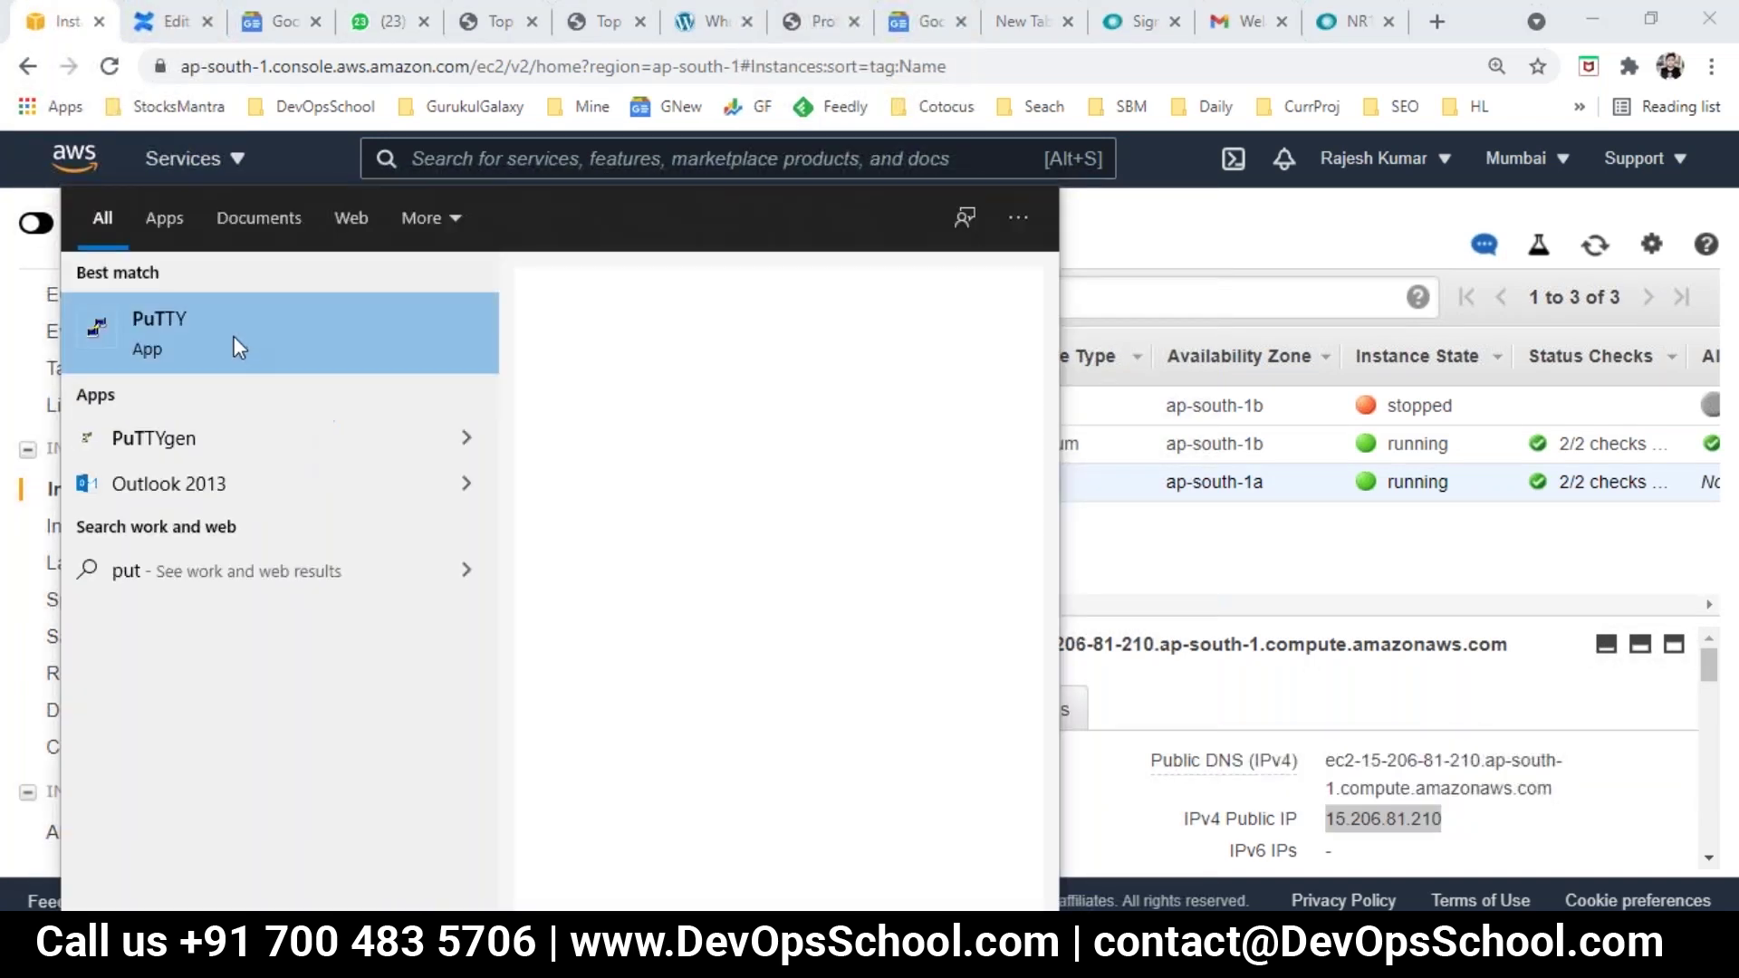
text(ty)
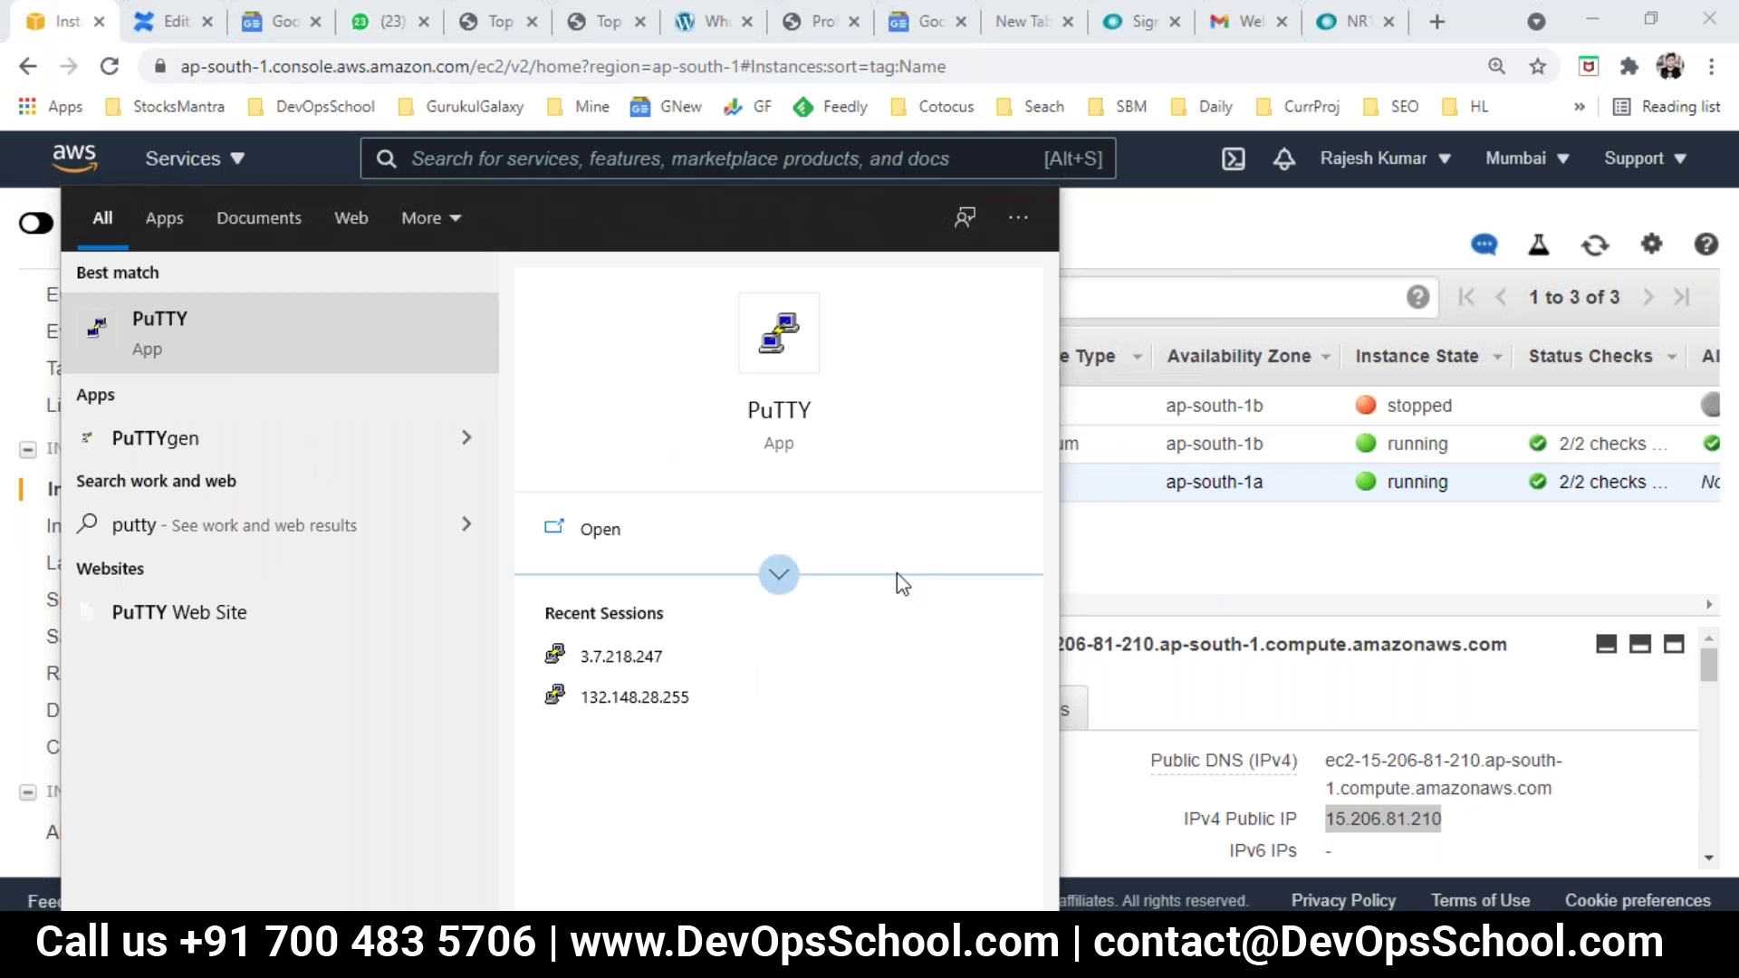
key(Escape)
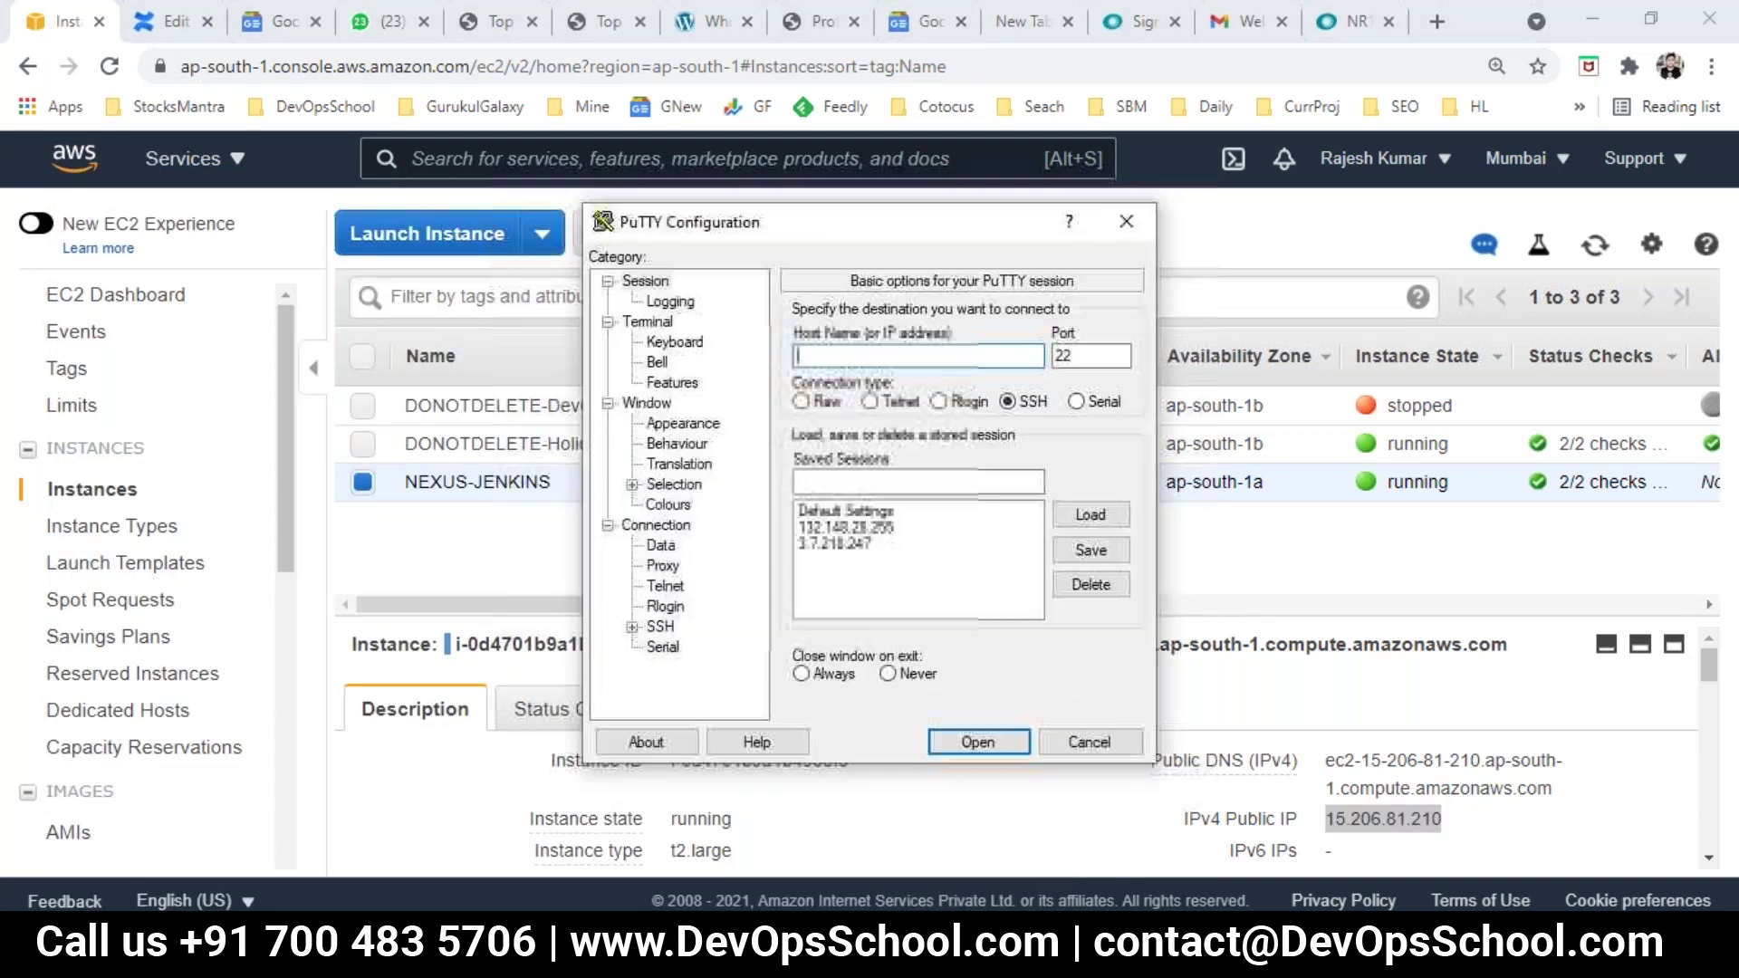
key(ctrl+v)
Step: Authenticate with the Mumbai .ppk private key under SSH Auth and open the terminal session
click(632, 627)
click(687, 587)
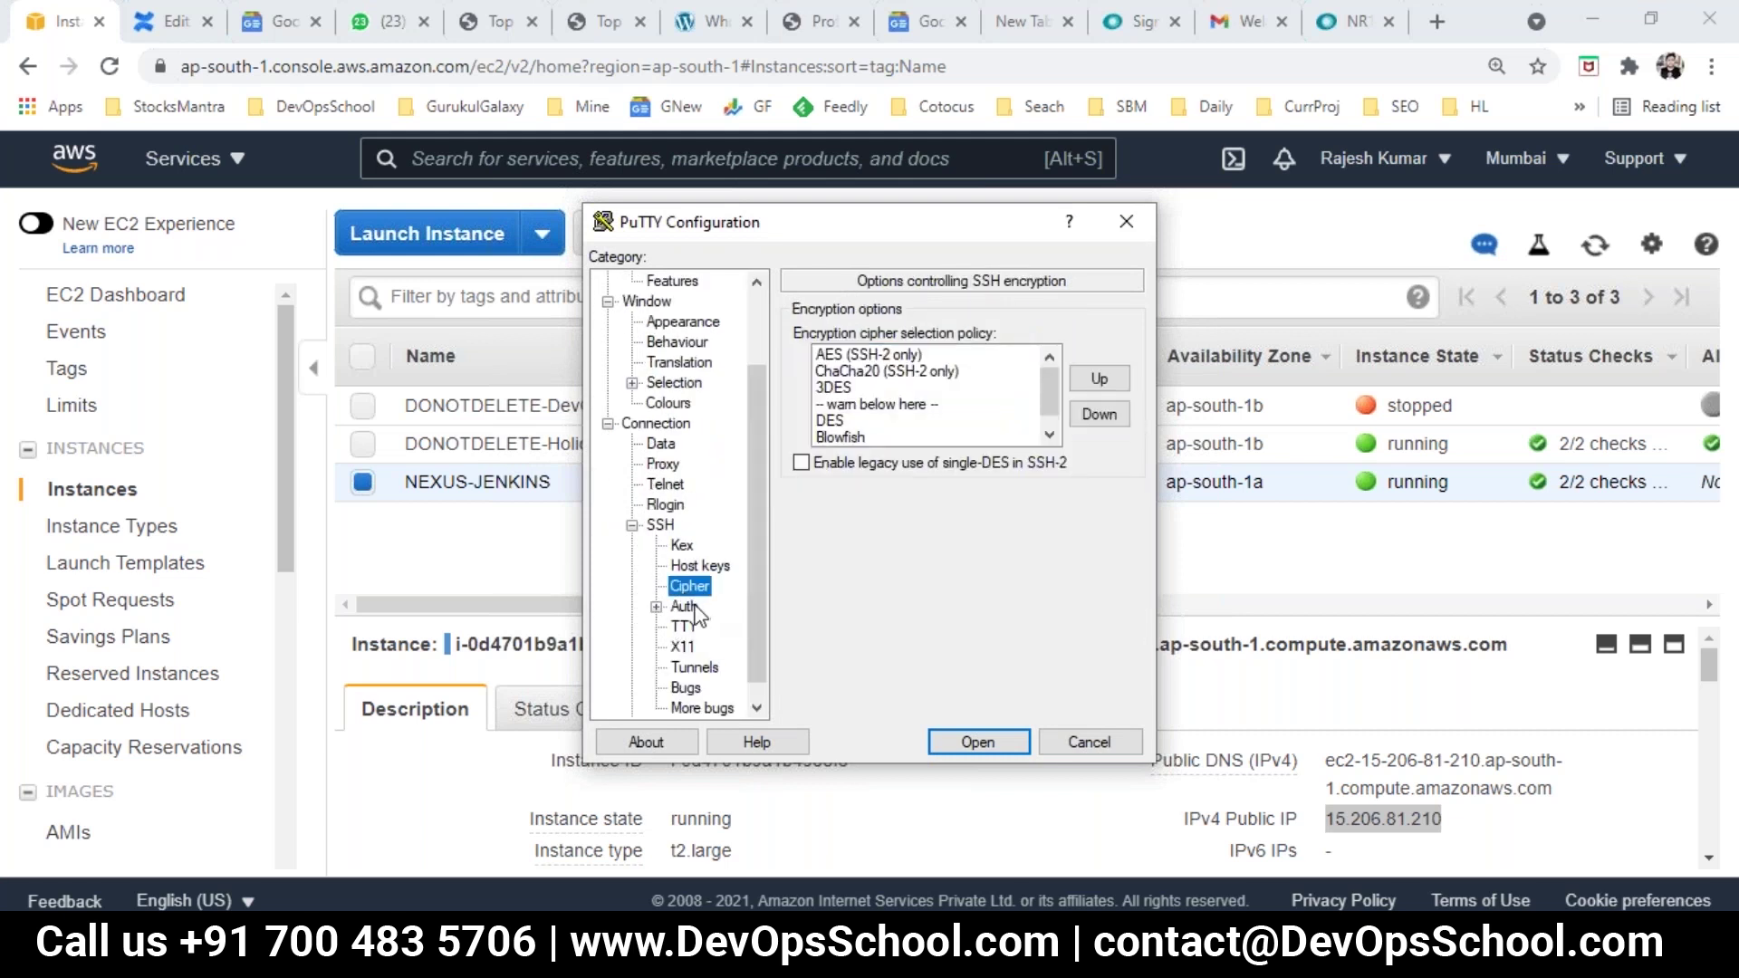
click(688, 606)
click(1097, 574)
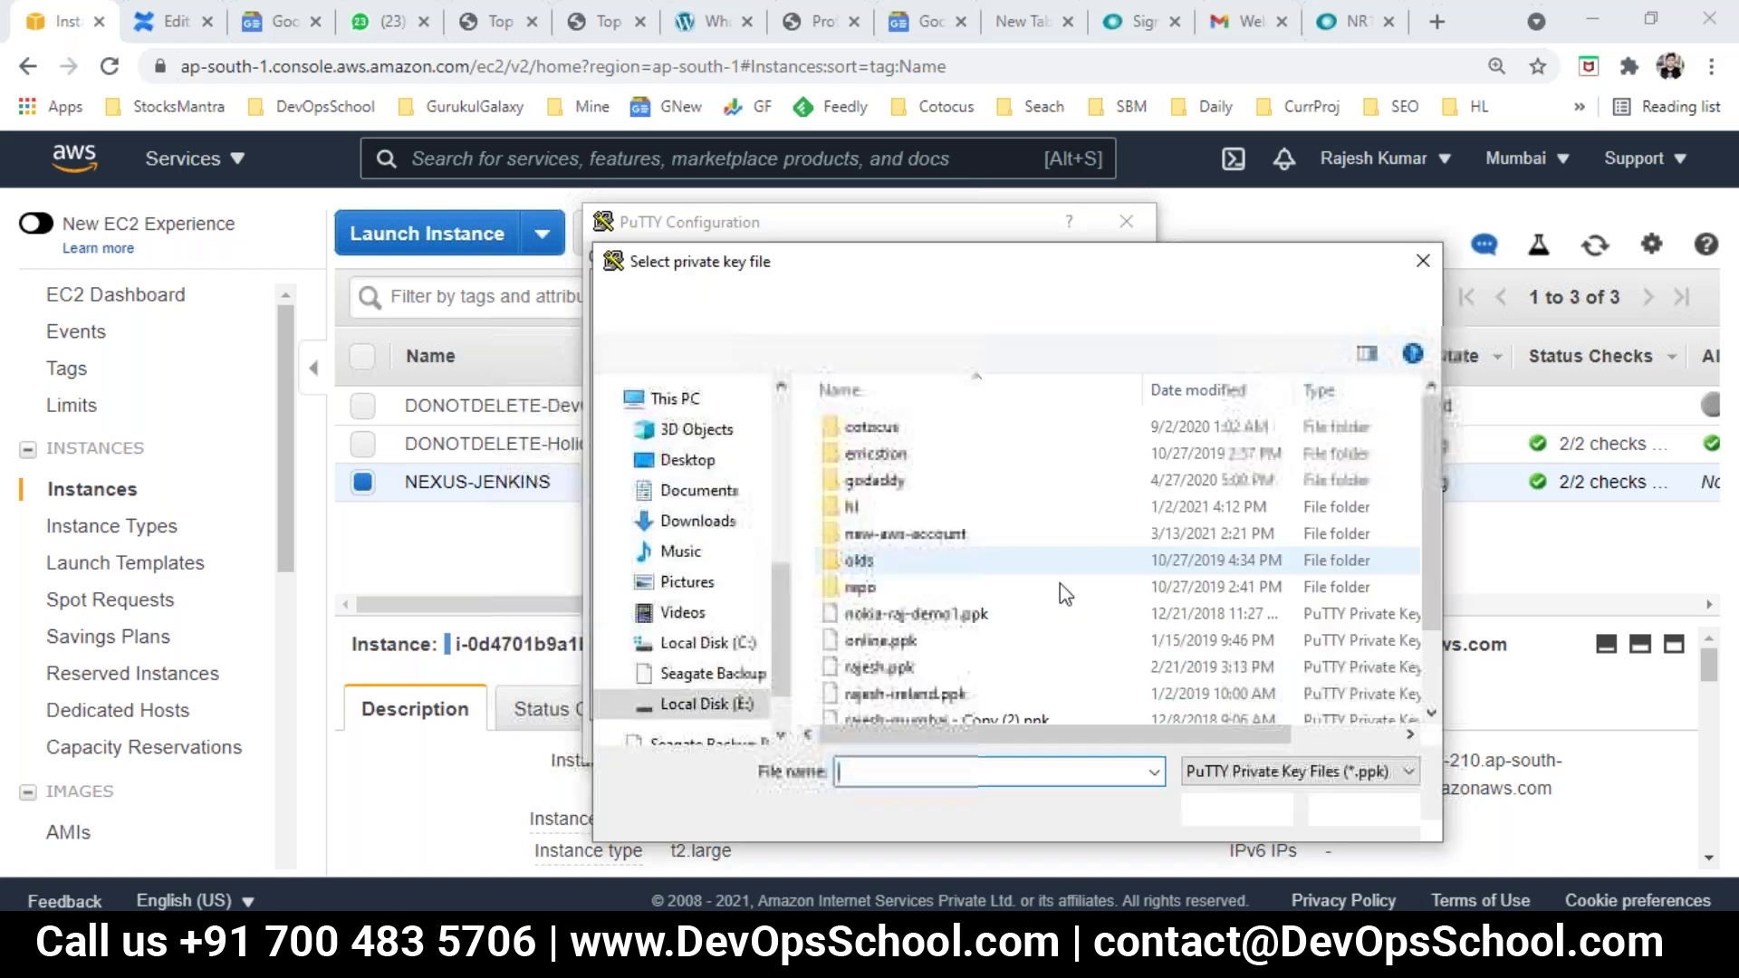
scroll(913, 701, down, 1)
click(909, 707)
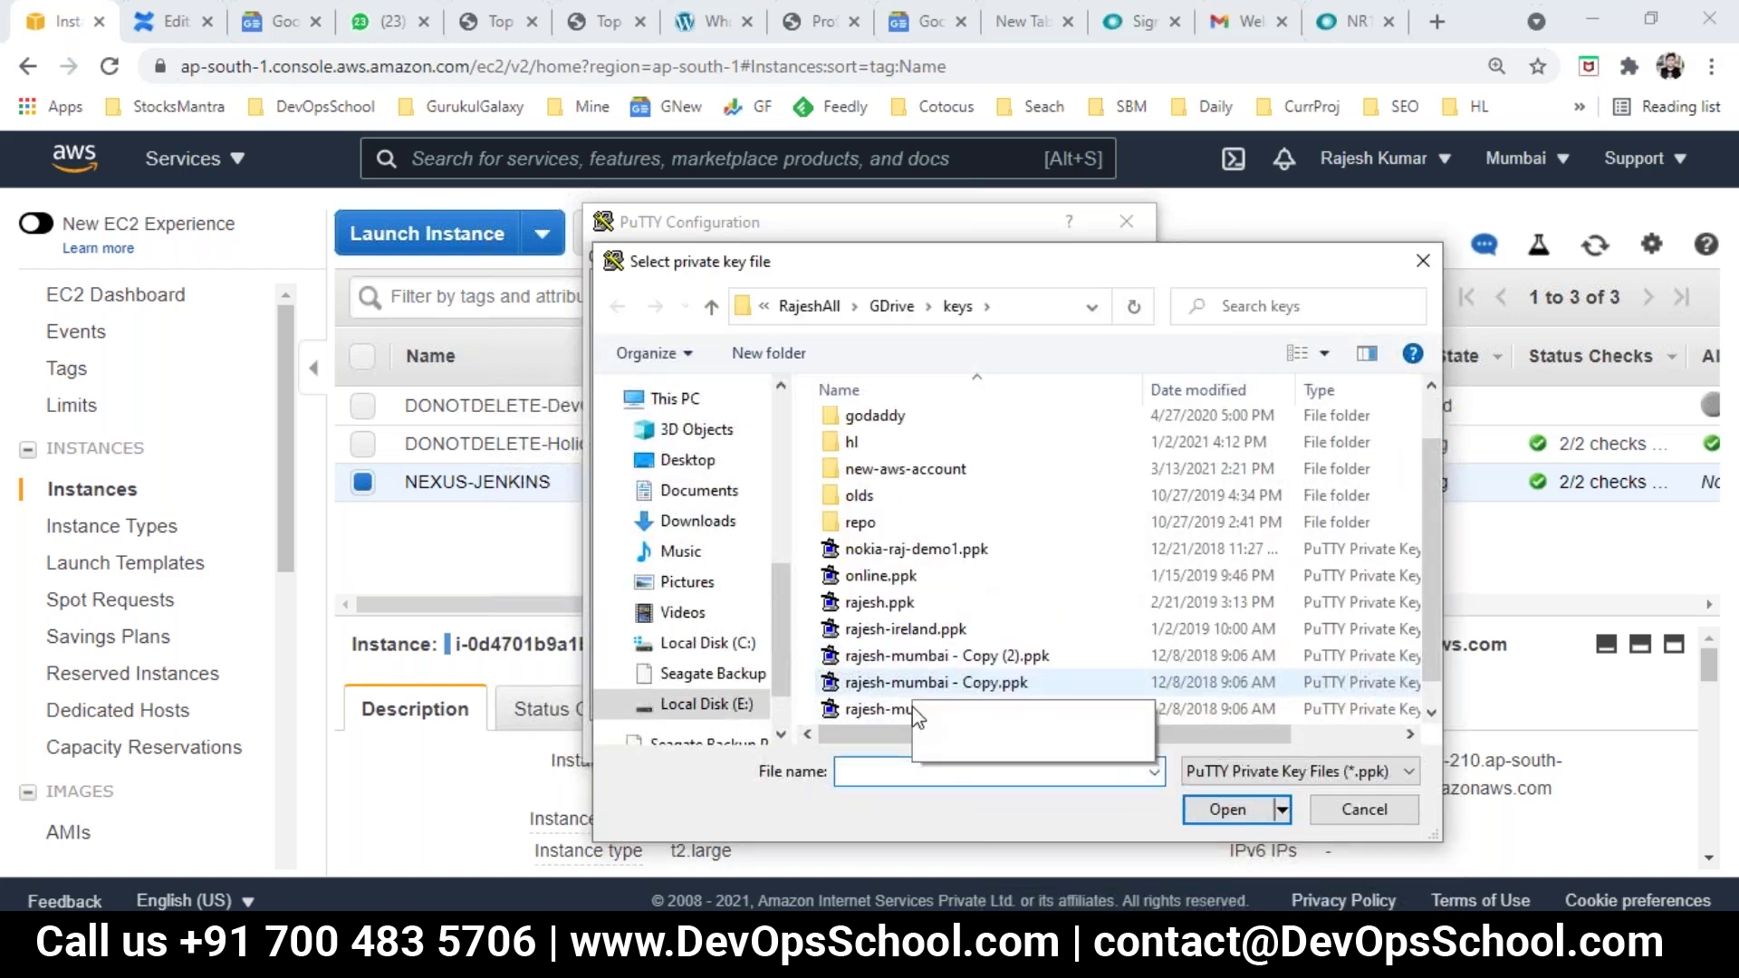
click(1229, 811)
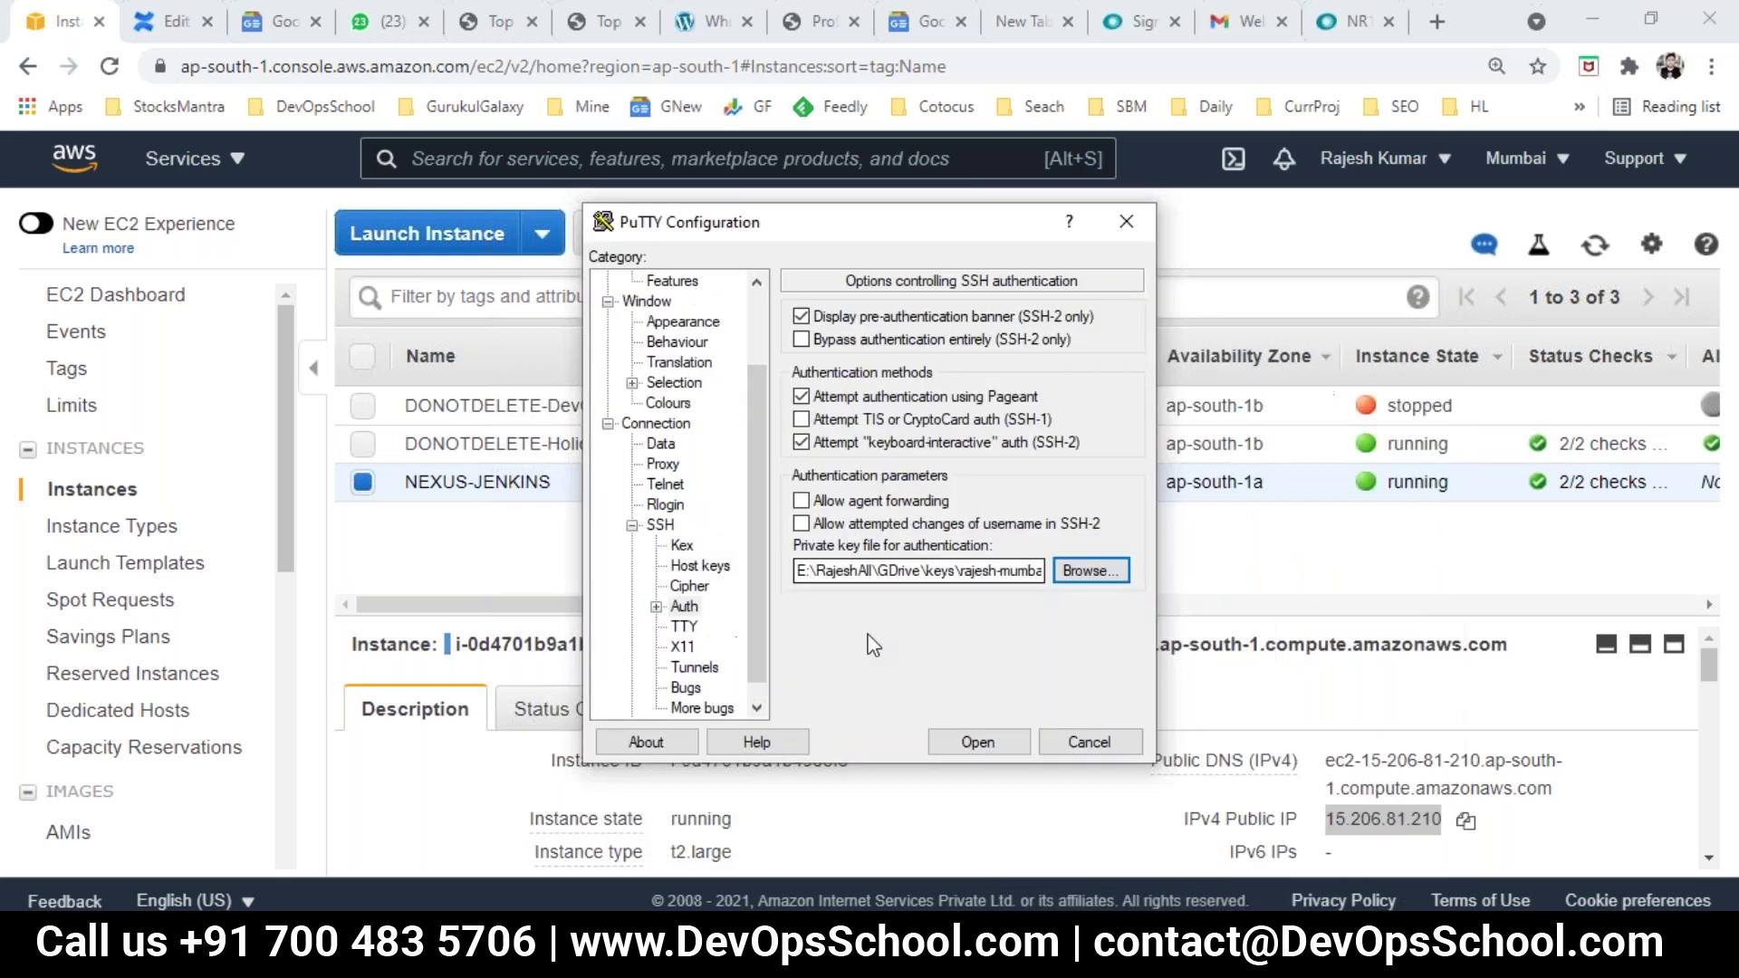
click(960, 744)
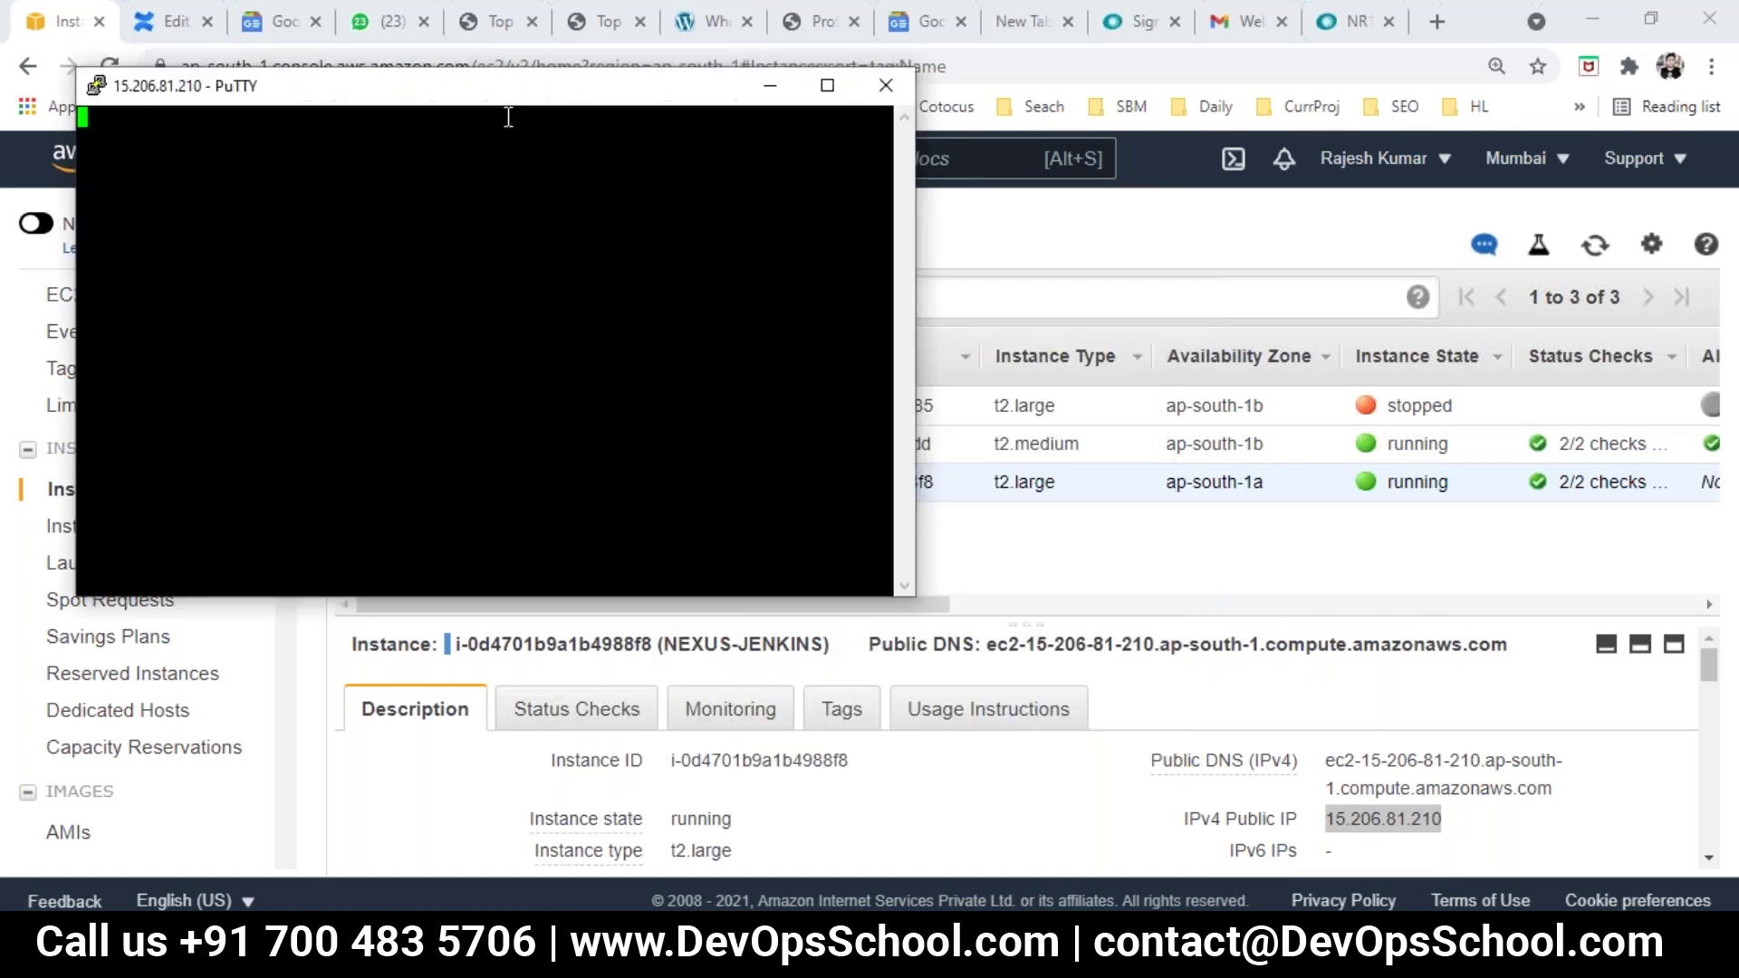
drag(480, 90, 663, 190)
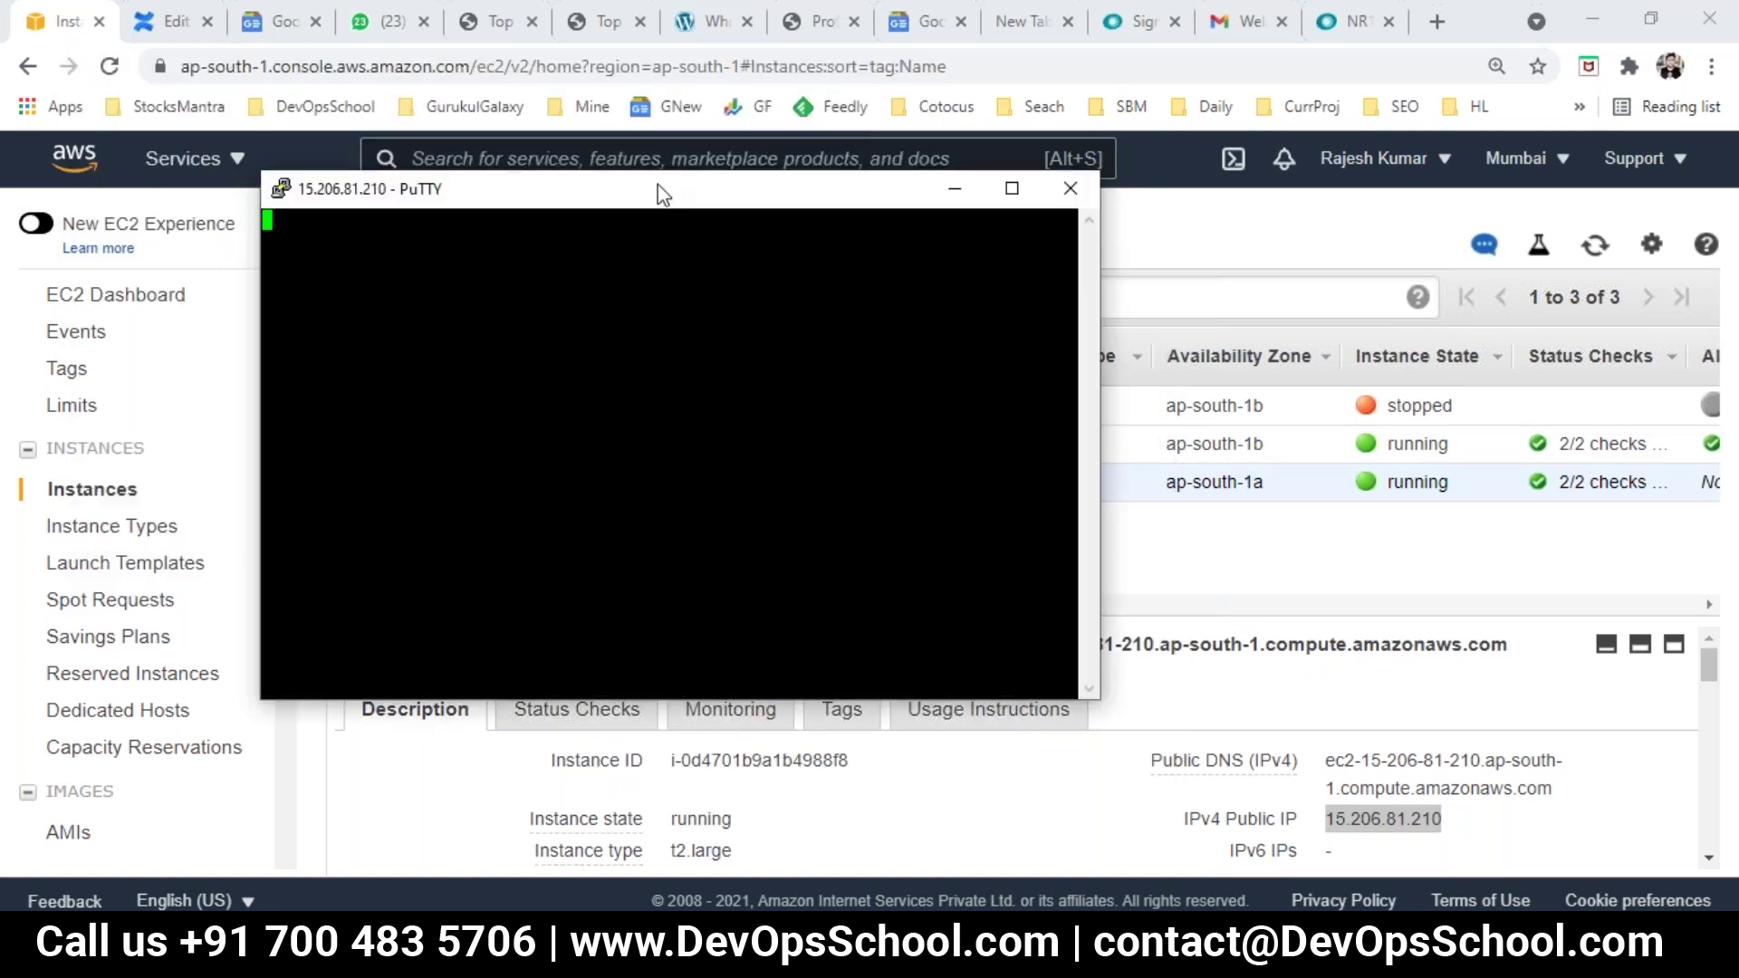
right_click(632, 426)
click(599, 424)
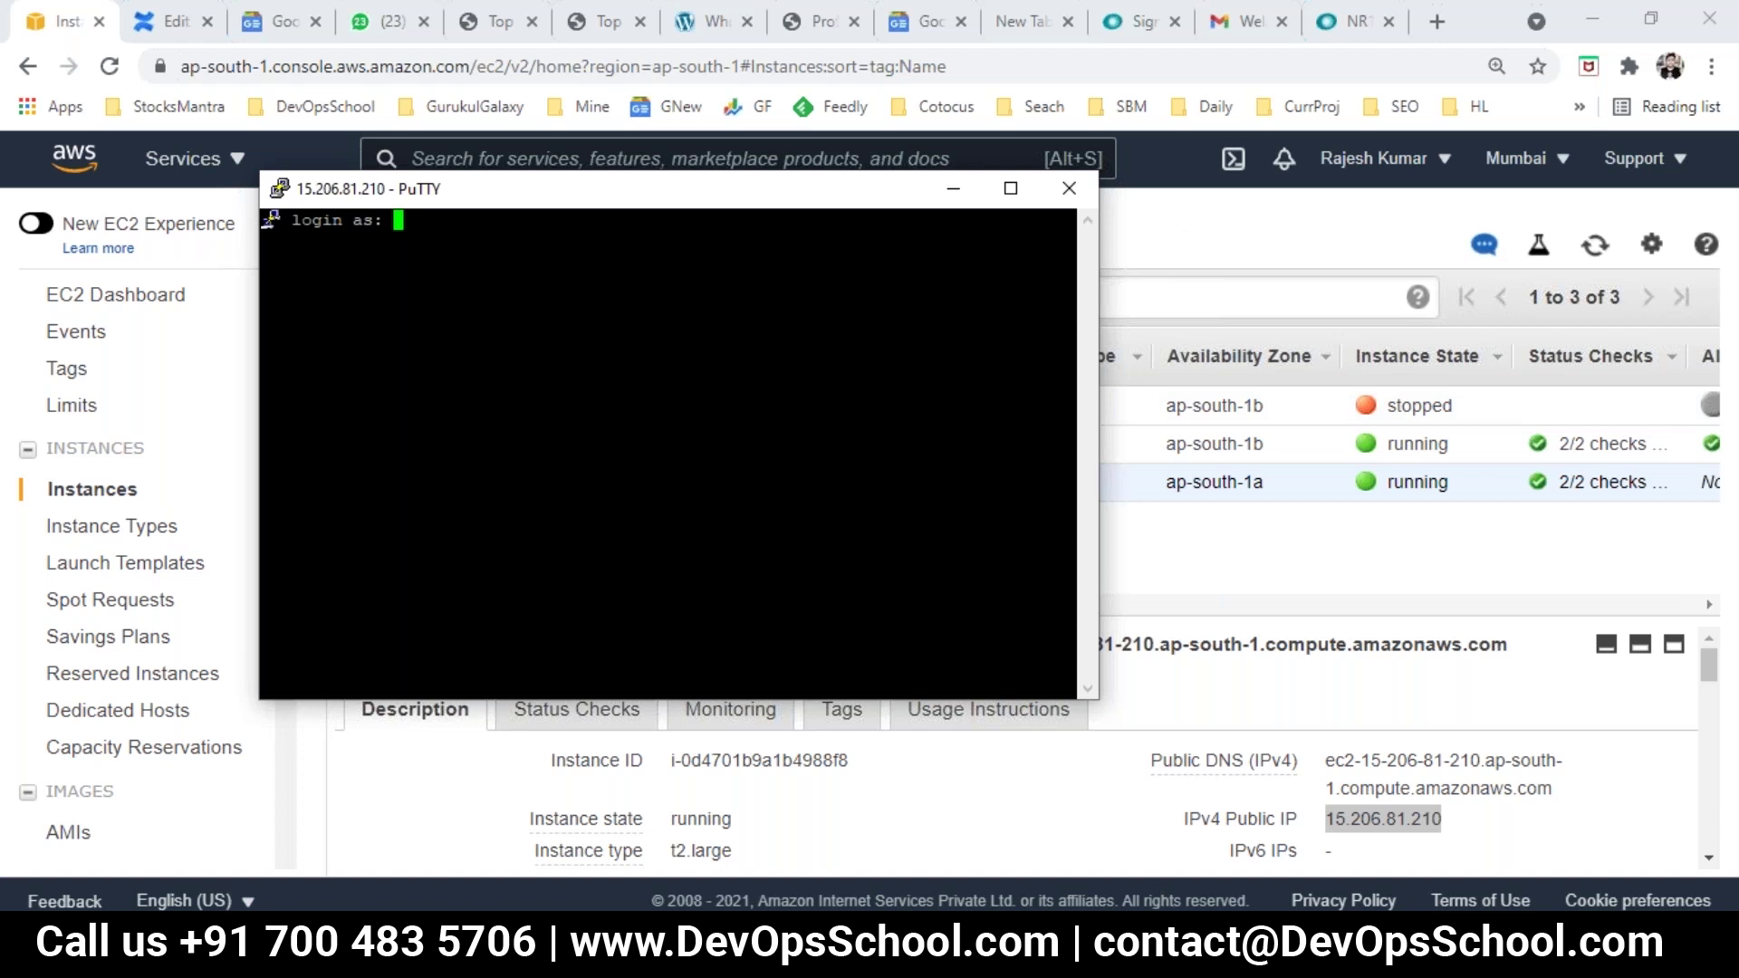
Step: Open the DevOpsSchool blog in a new tab and start a fresh line in the notes
click(1438, 22)
click(1438, 21)
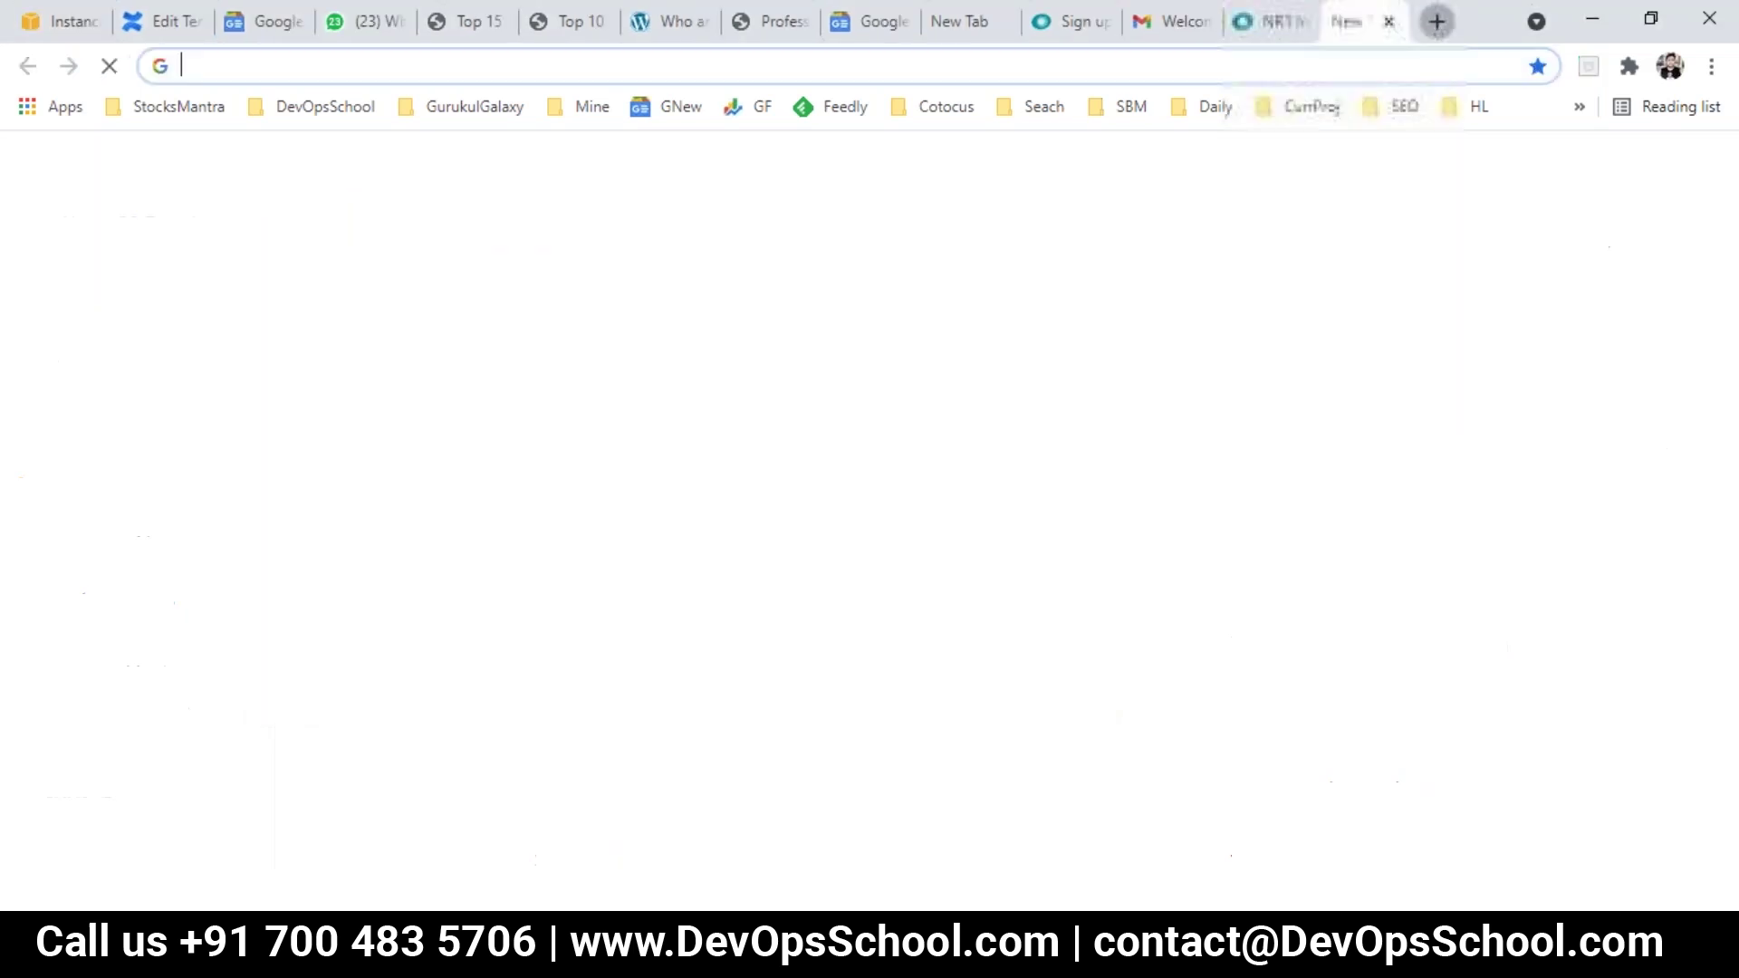
text(devopsschool.com/blog)
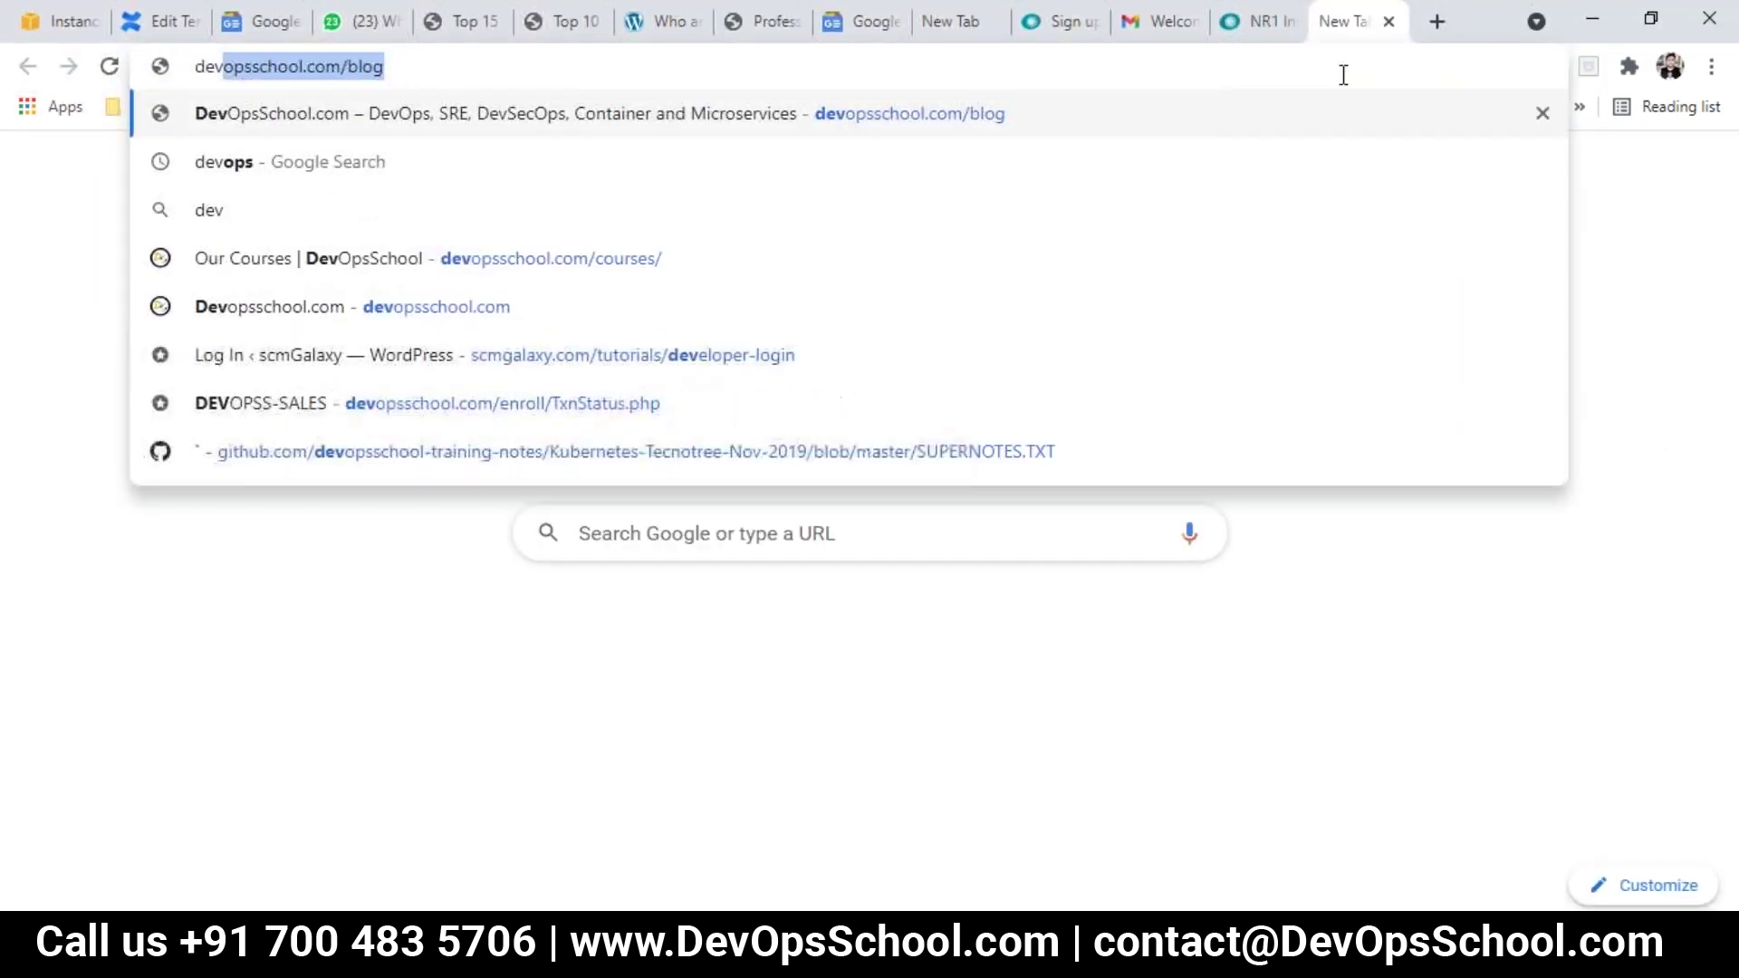
key(Return)
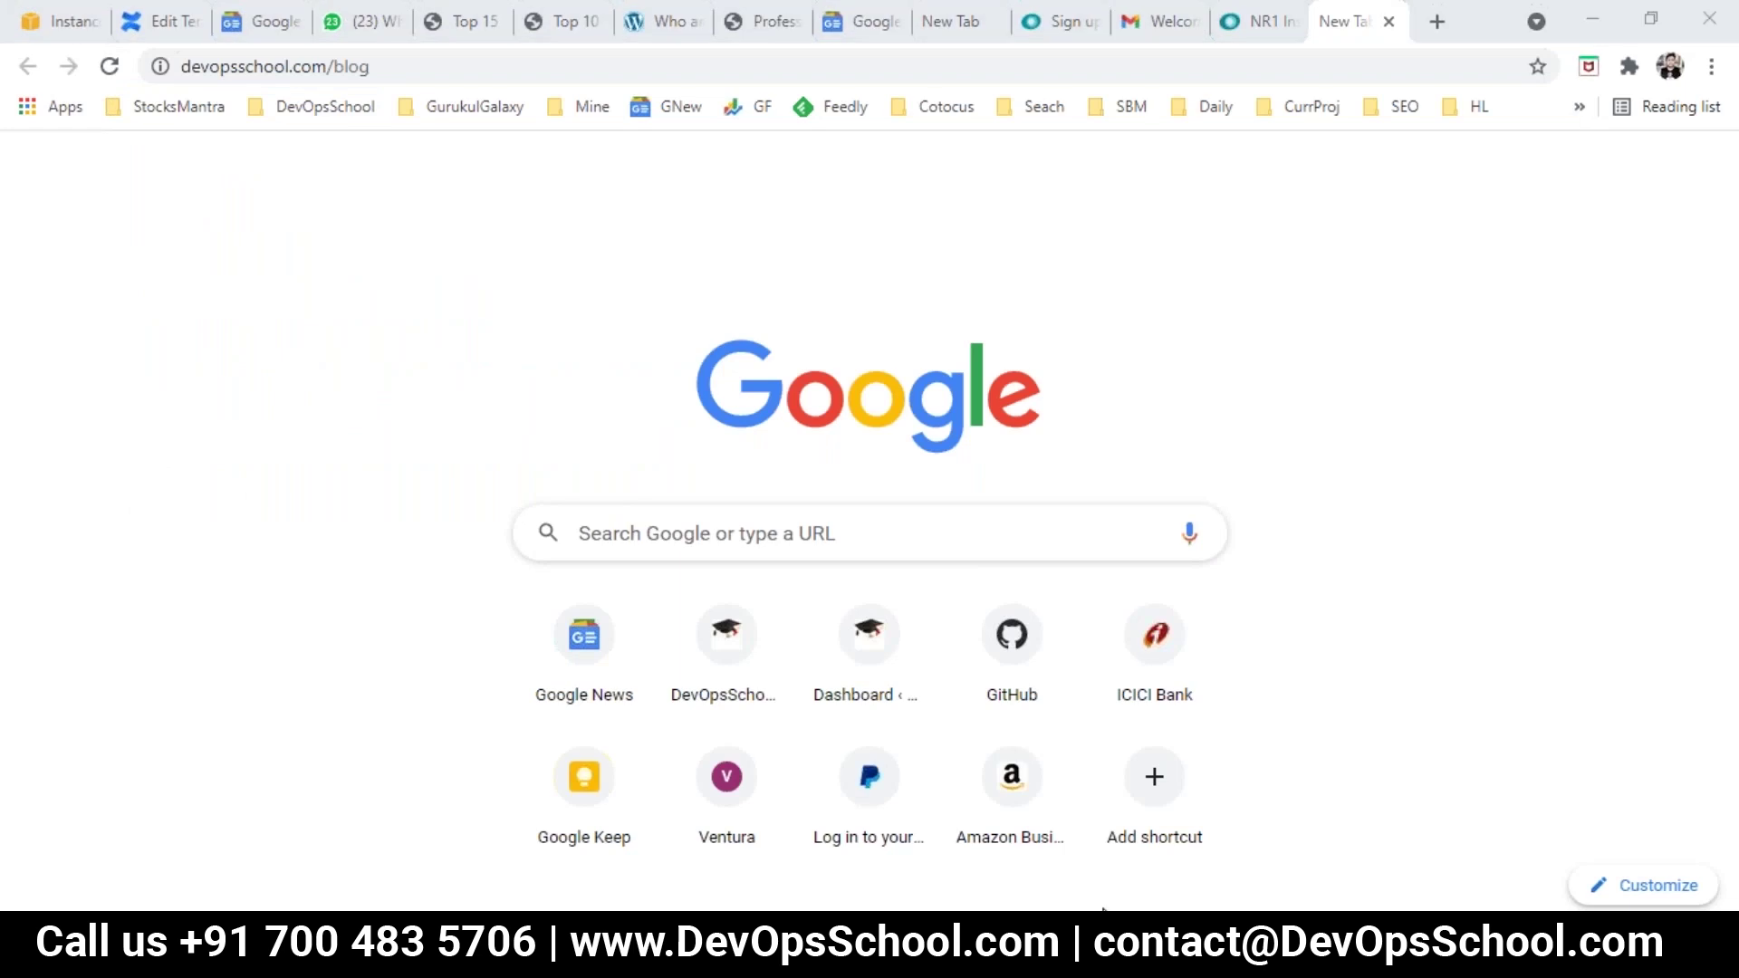
click(1110, 885)
key(Return)
key(Return)
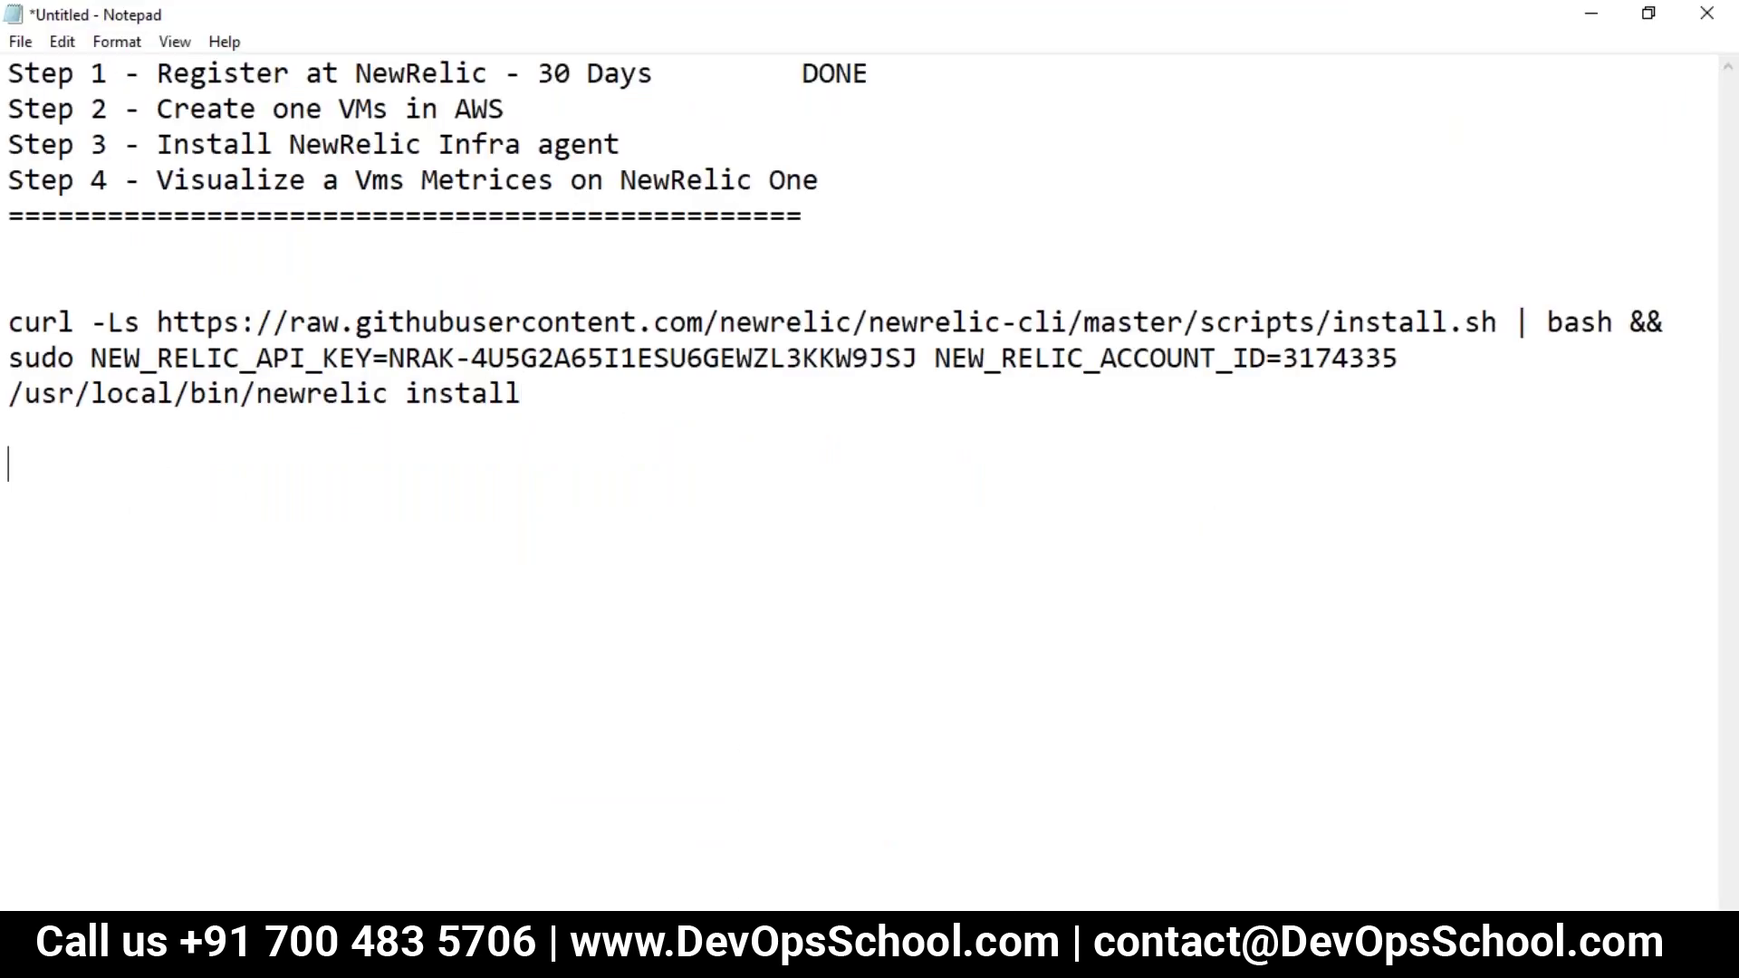
key(alt+Tab)
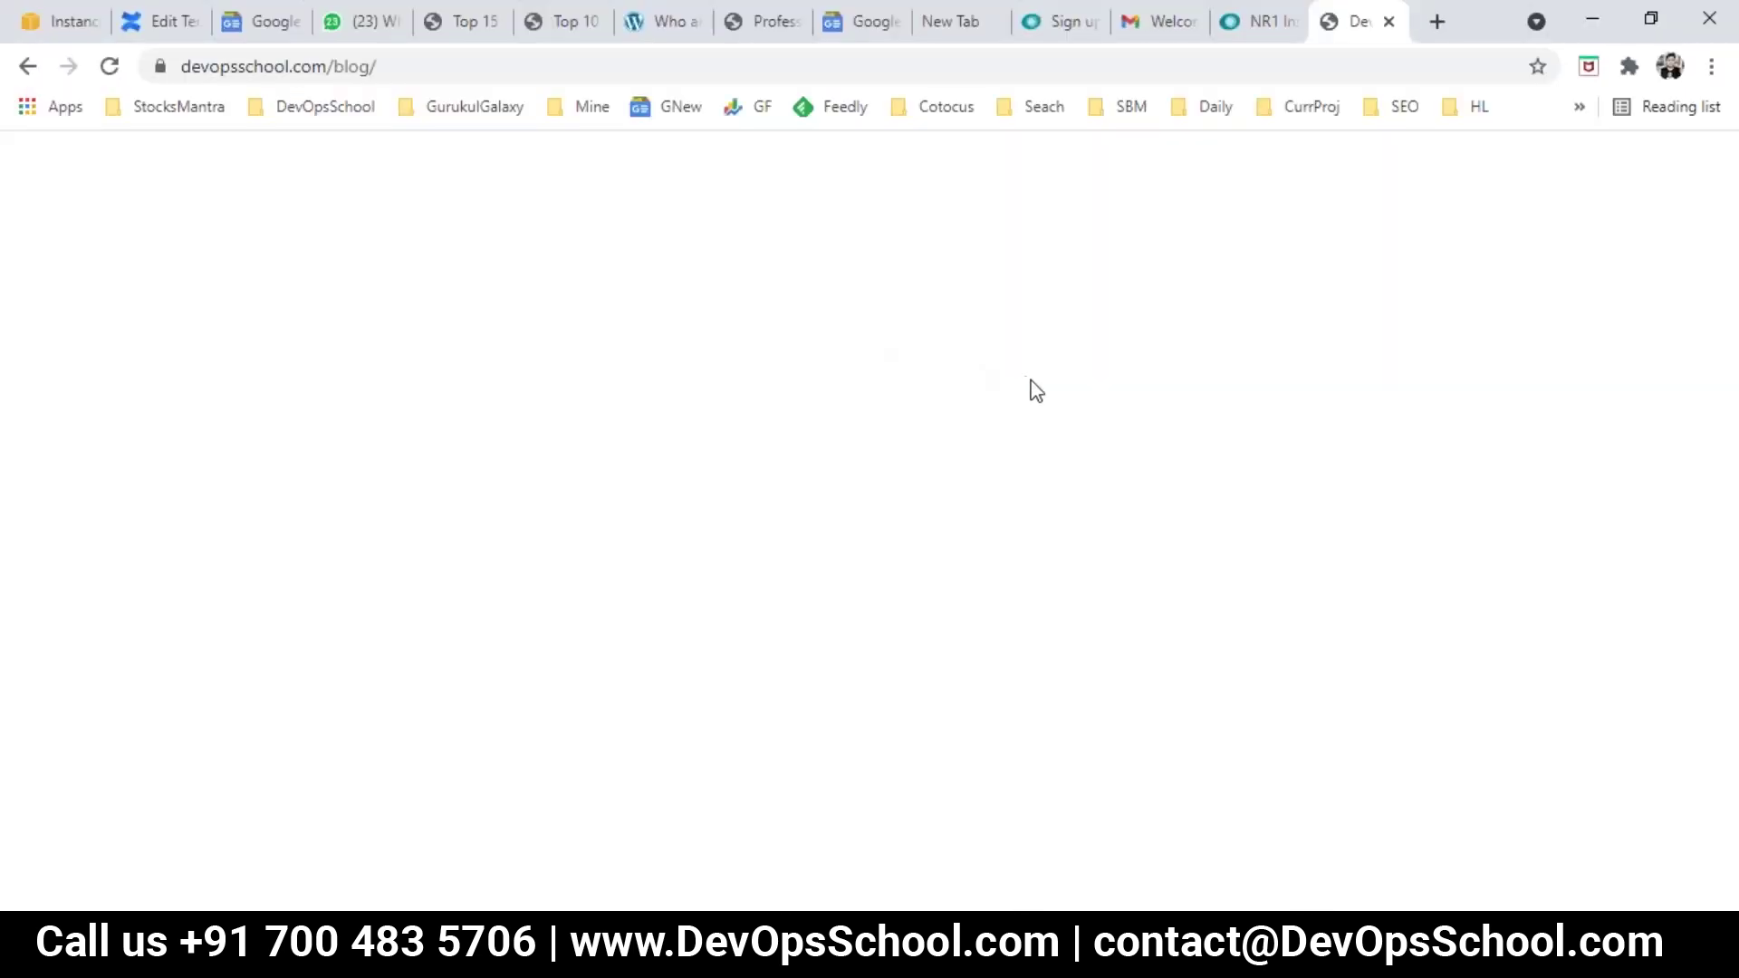
Step: Search the blog for 'putty', open the AWS PuTTY login post in a new tab, and copy its URL
click(1258, 317)
text(putty)
key(Return)
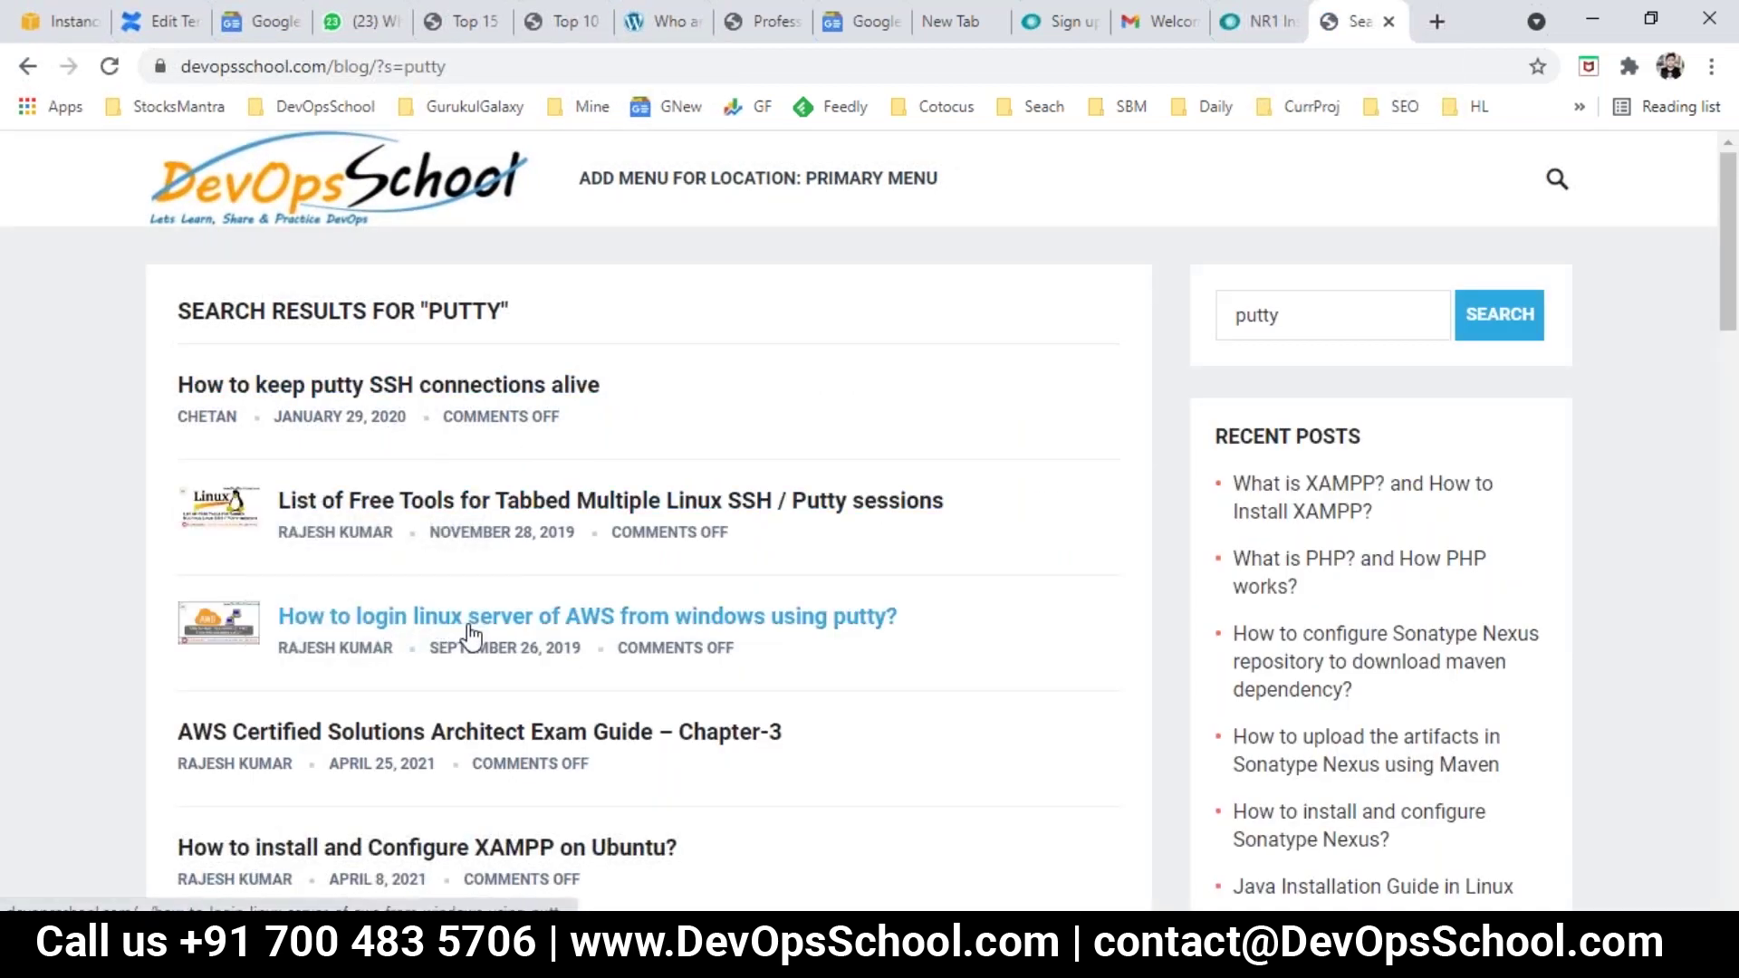
scroll(463, 634, down, 1)
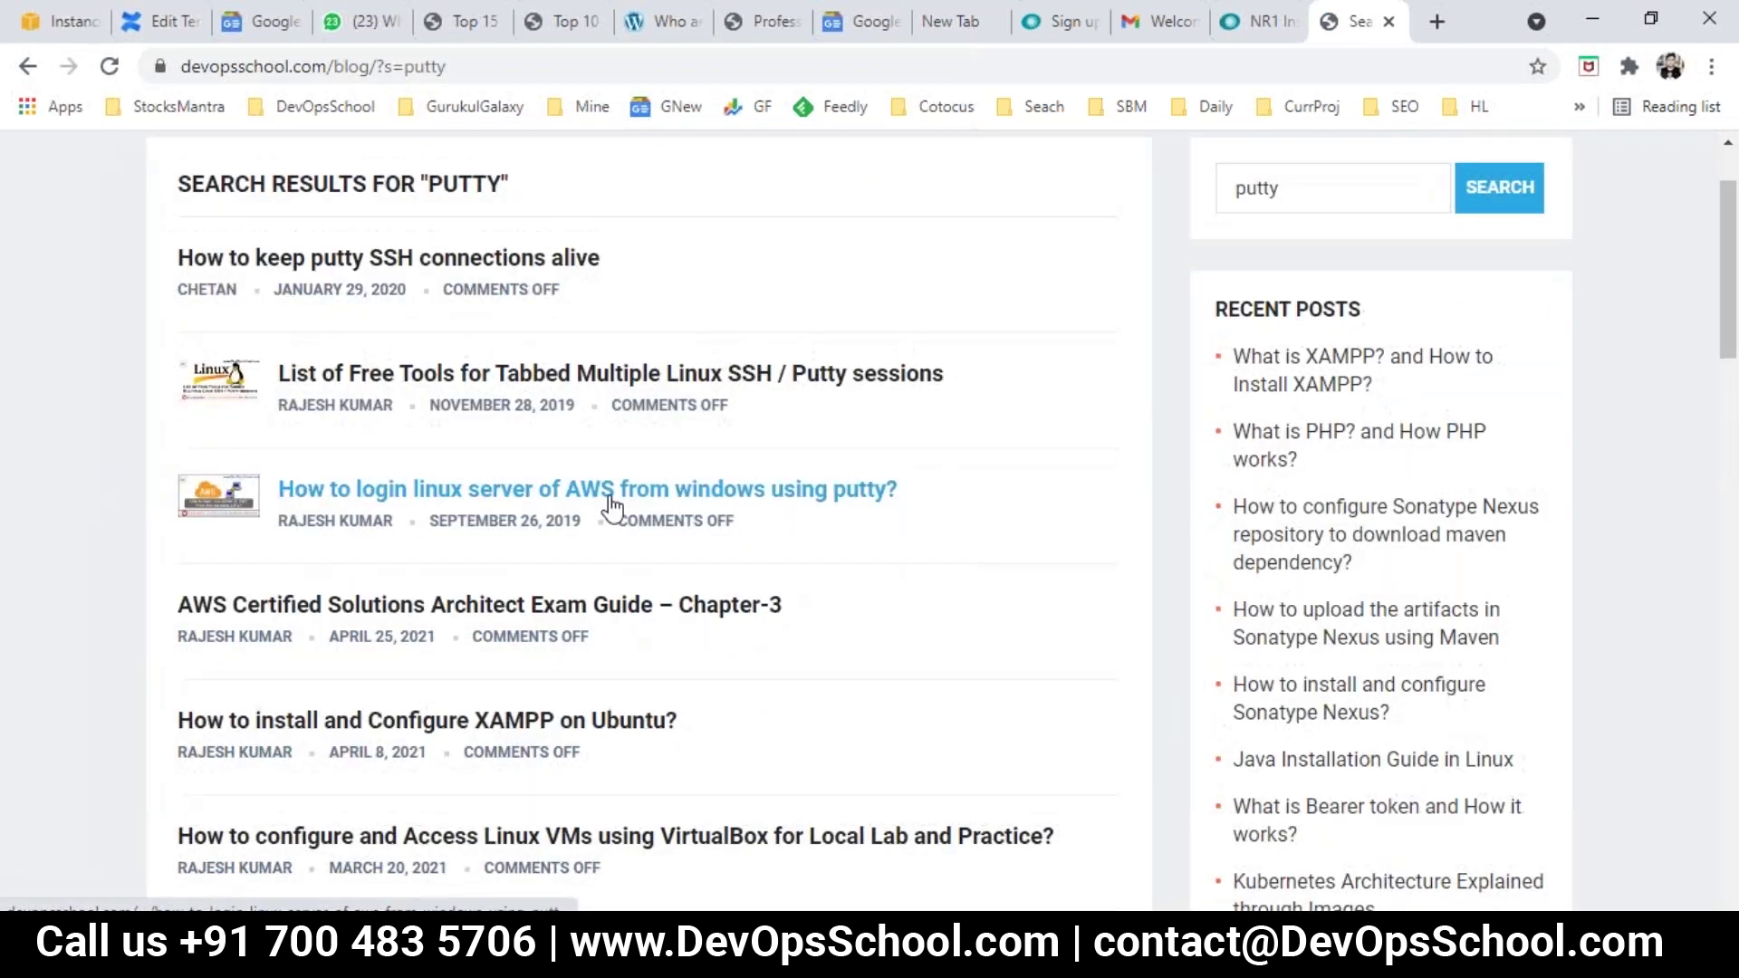
right_click(670, 506)
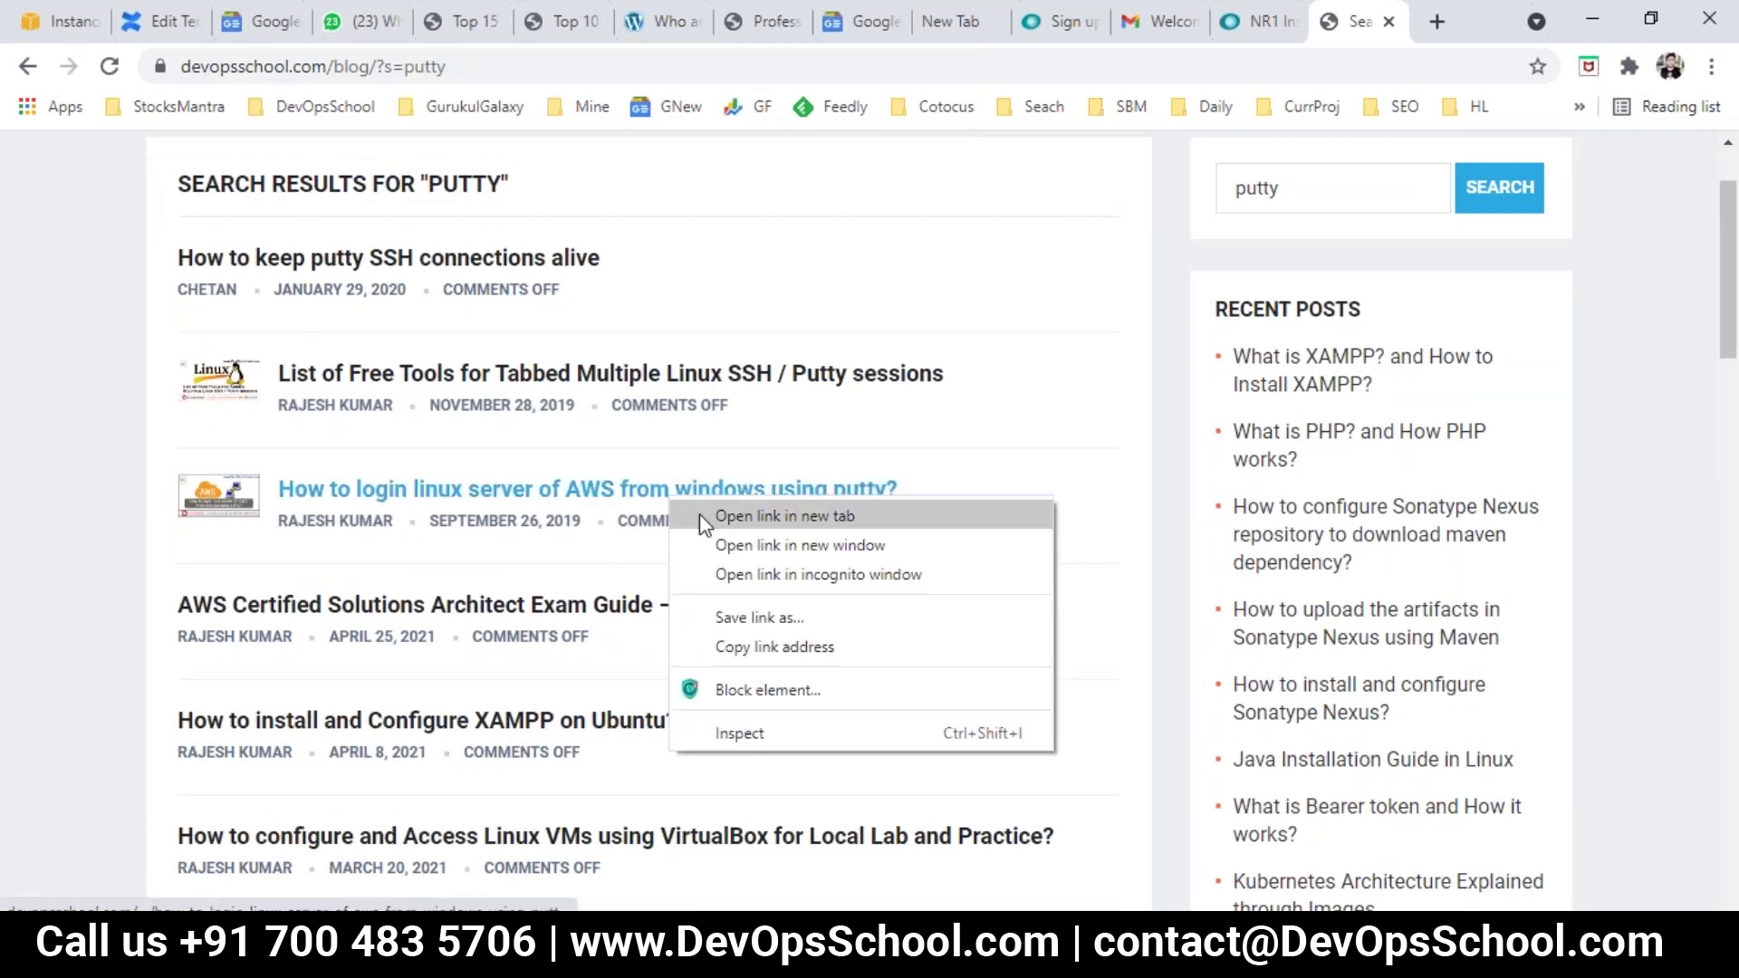
click(699, 514)
click(1358, 22)
click(1238, 66)
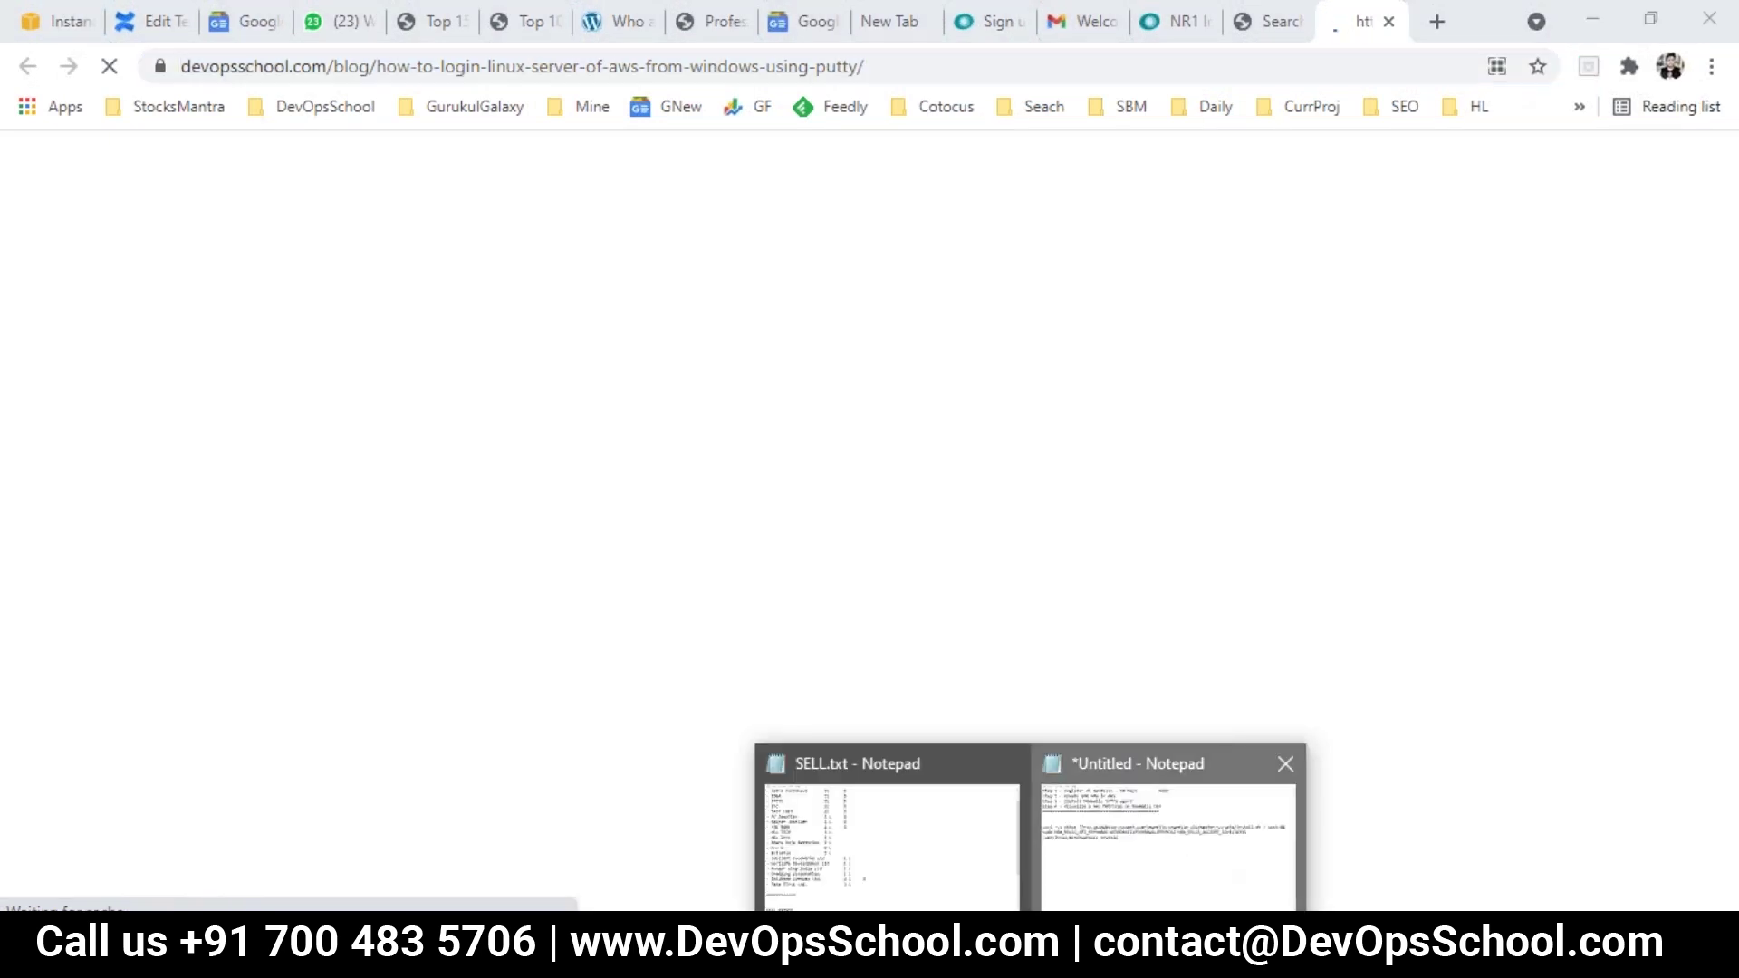
Step: Add a 'Links' heading in the notes with the post's URL pasted after a dash
click(1187, 835)
text(Links)
key(Return)
text(-)
key(ctrl+v)
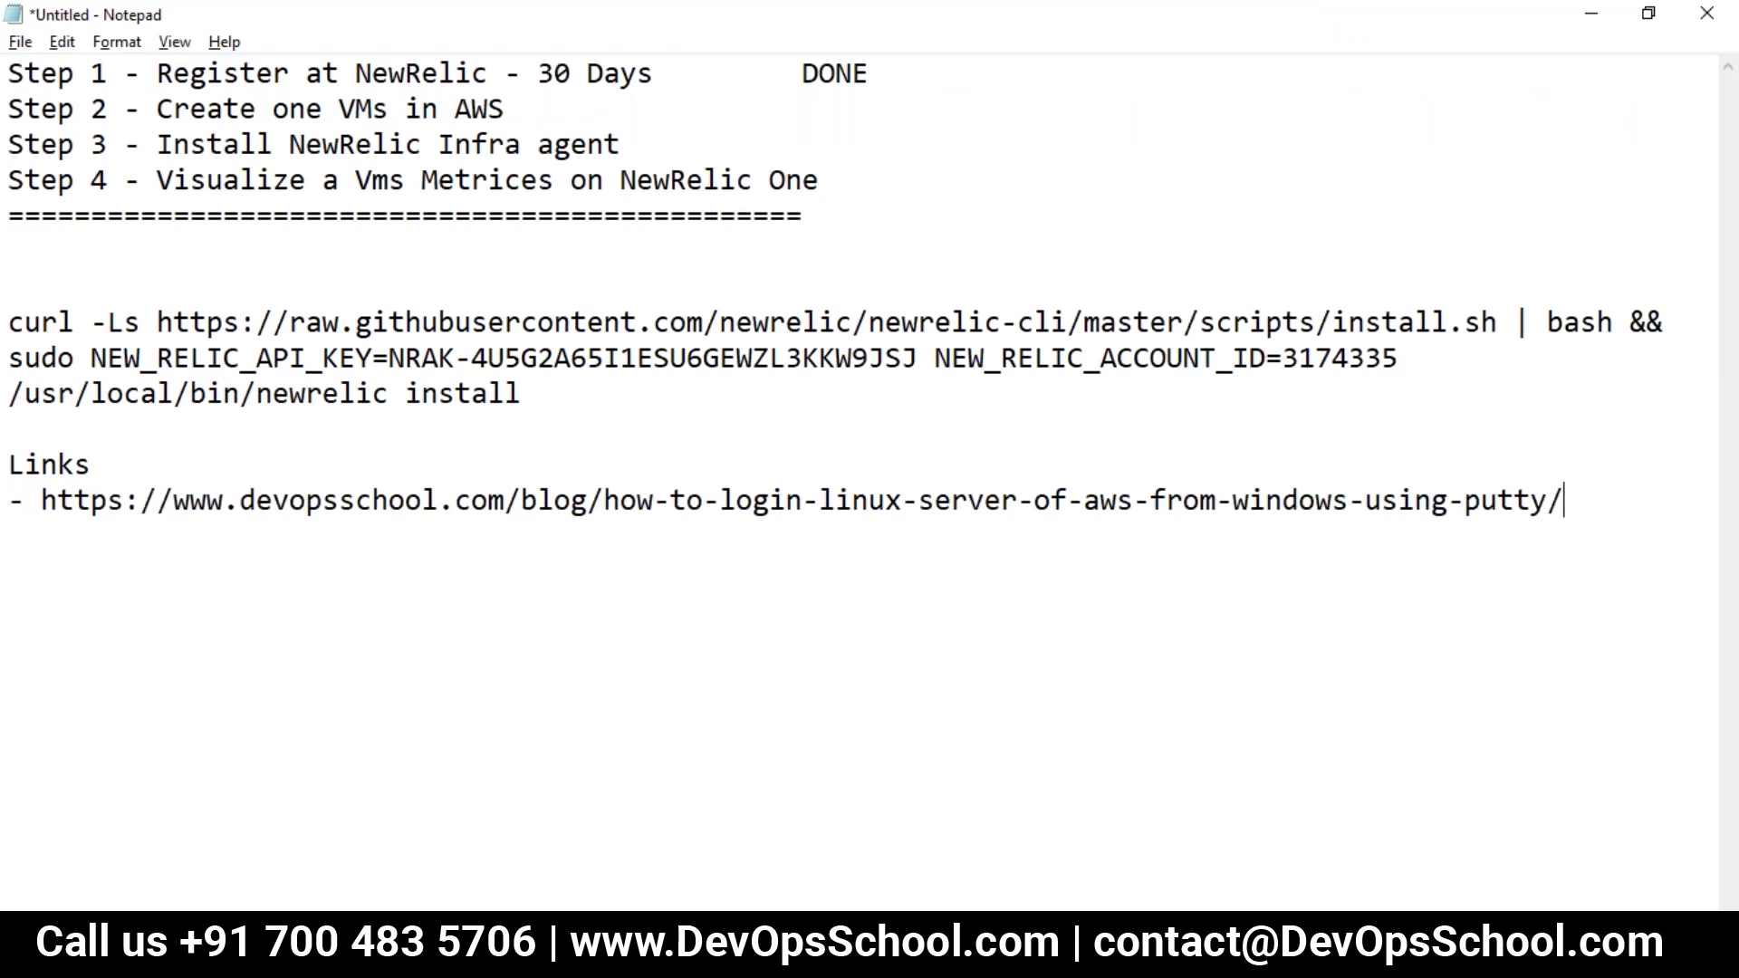
click(1177, 955)
Step: Log in as centos and enlarge the PuTTY terminal font to 16 point
text(cen)
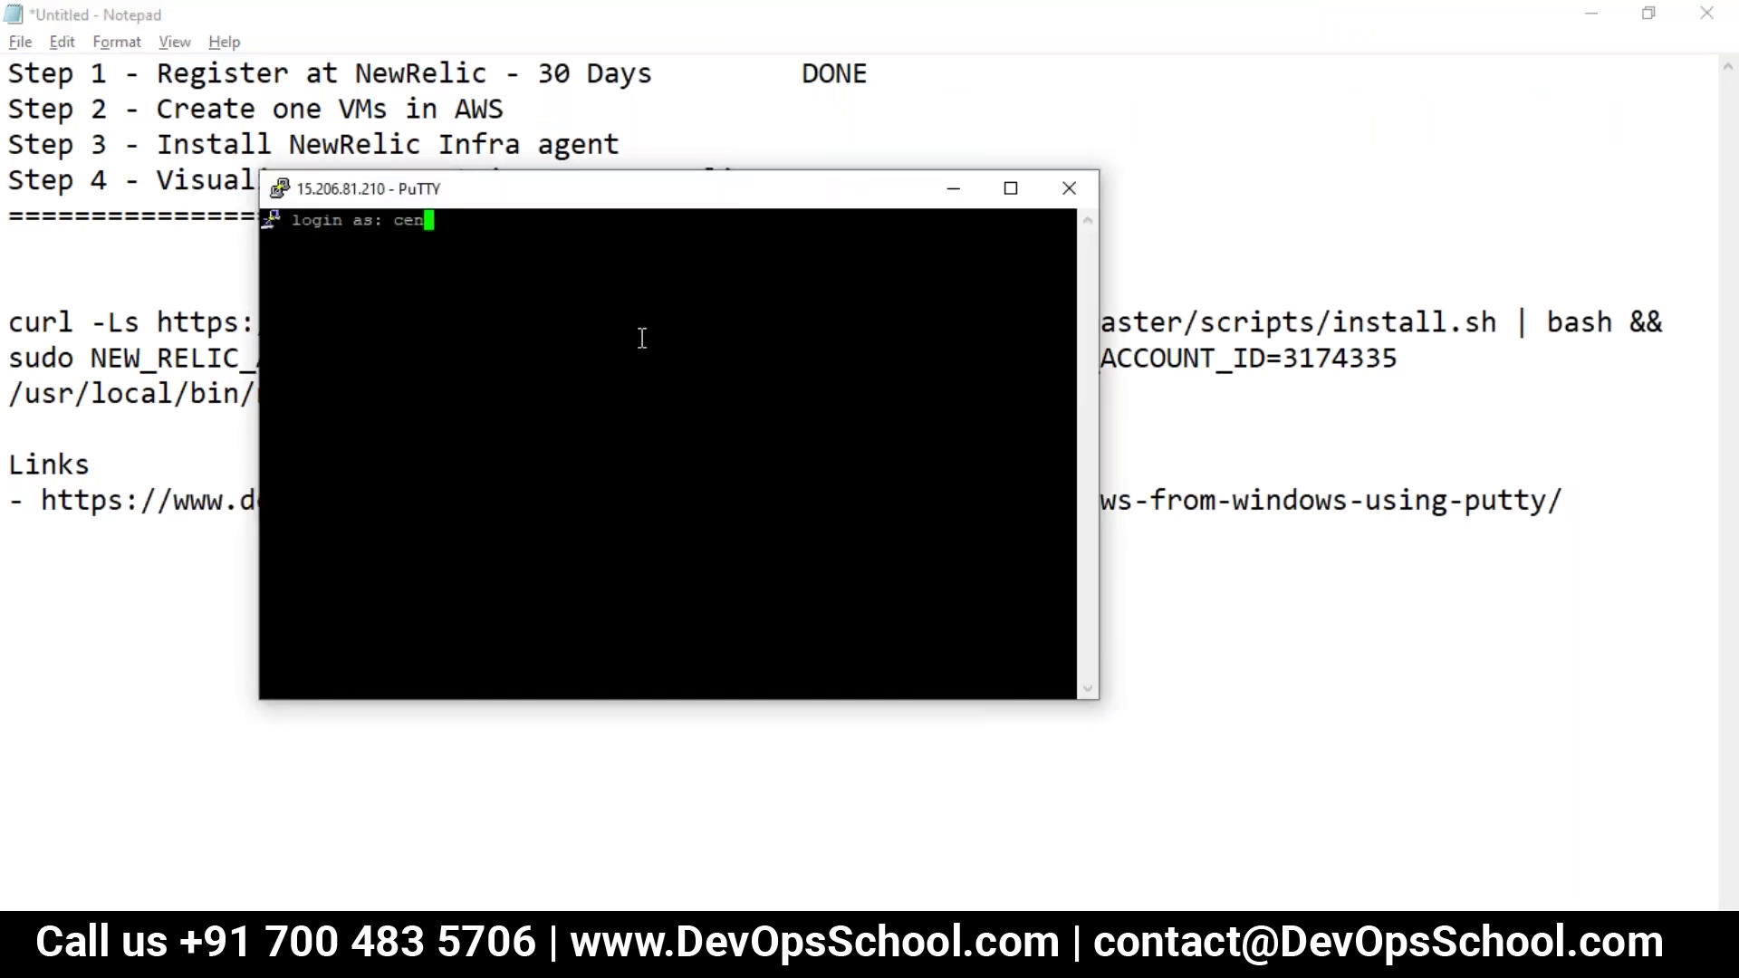
text(tos)
key(Return)
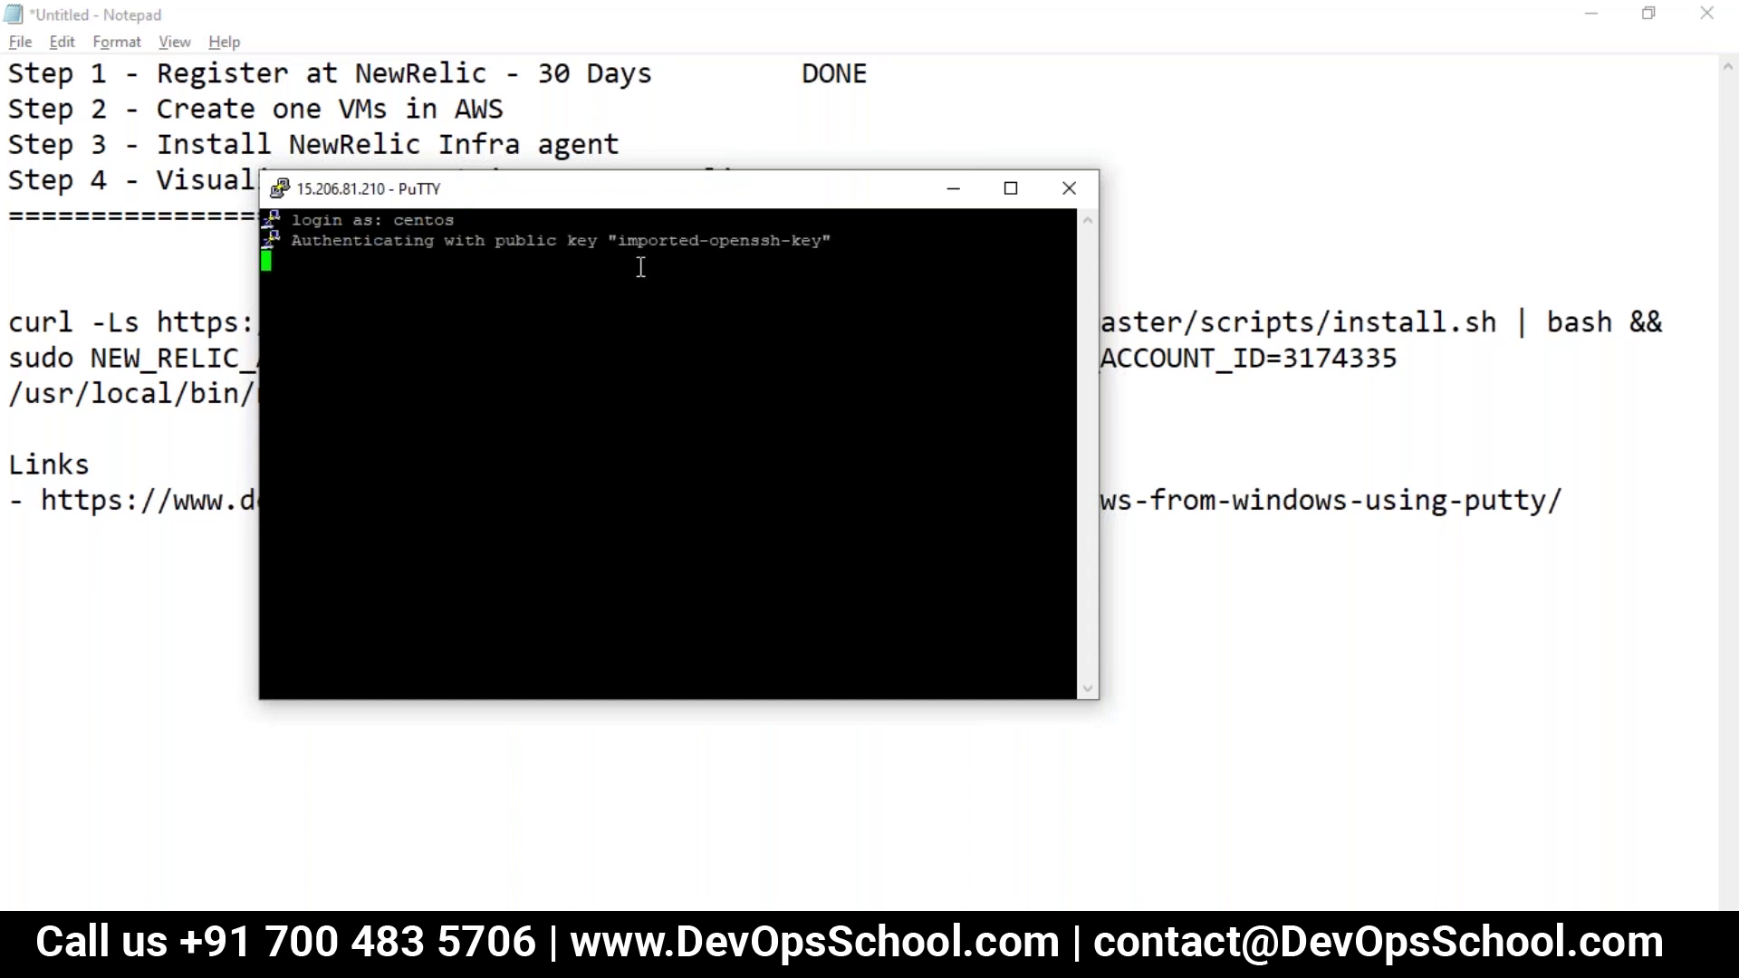
right_click(628, 185)
click(705, 543)
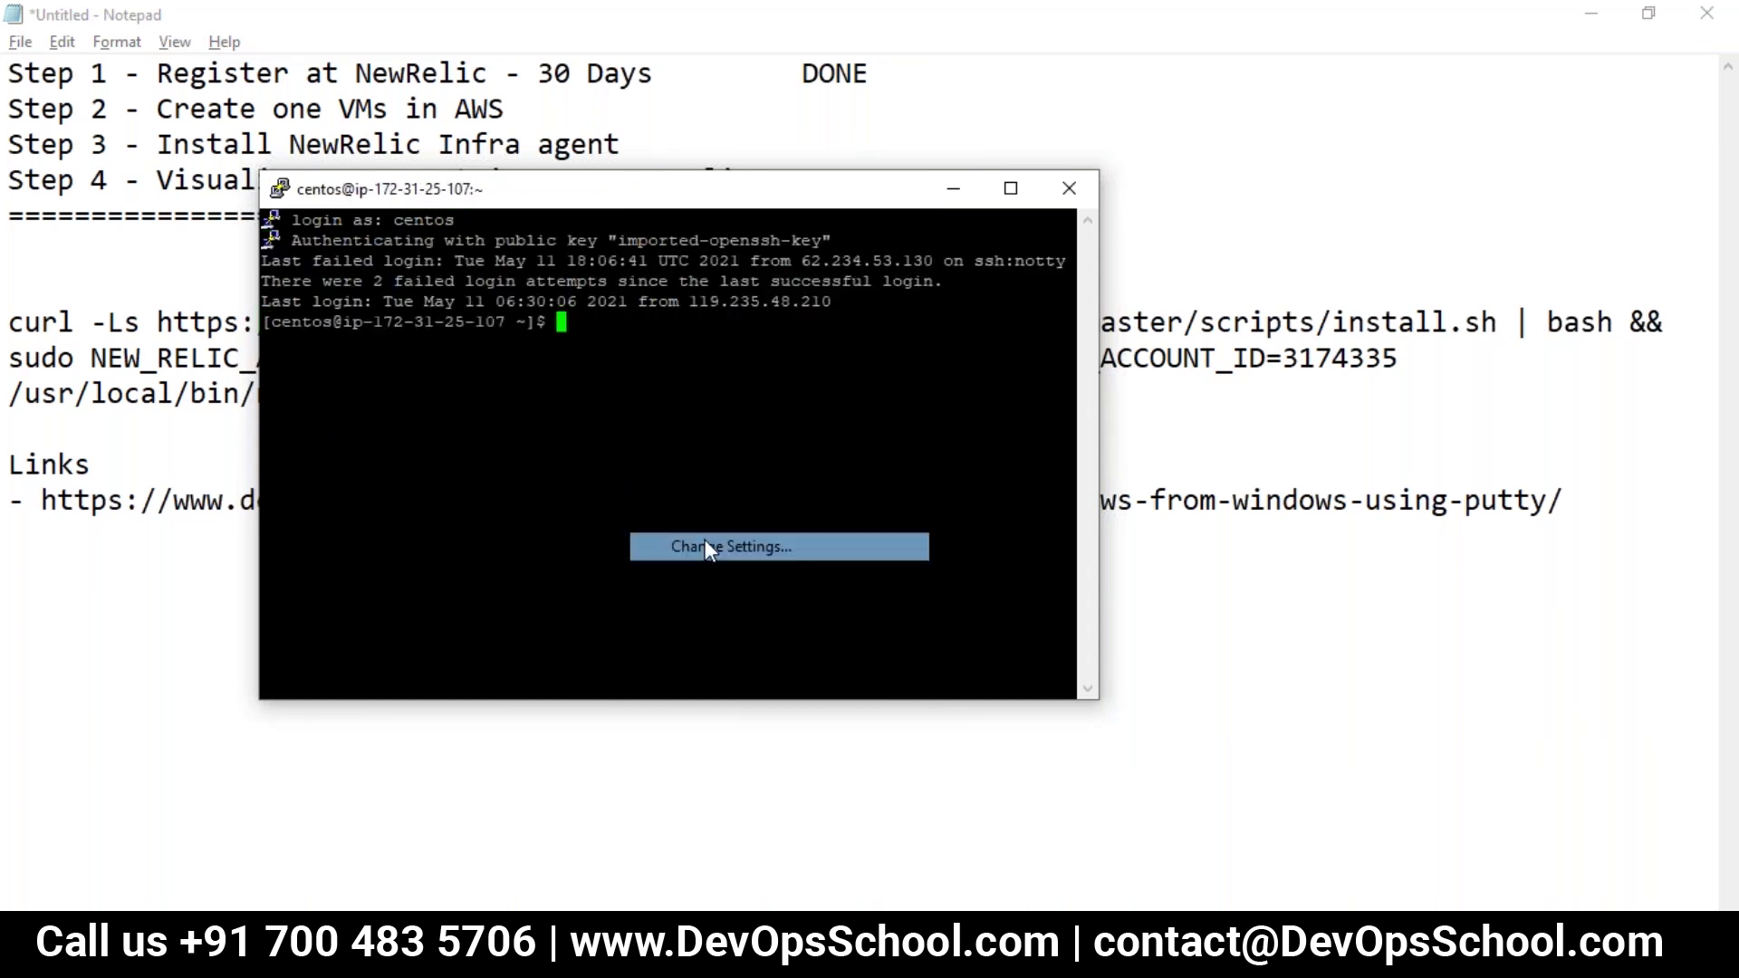
click(657, 505)
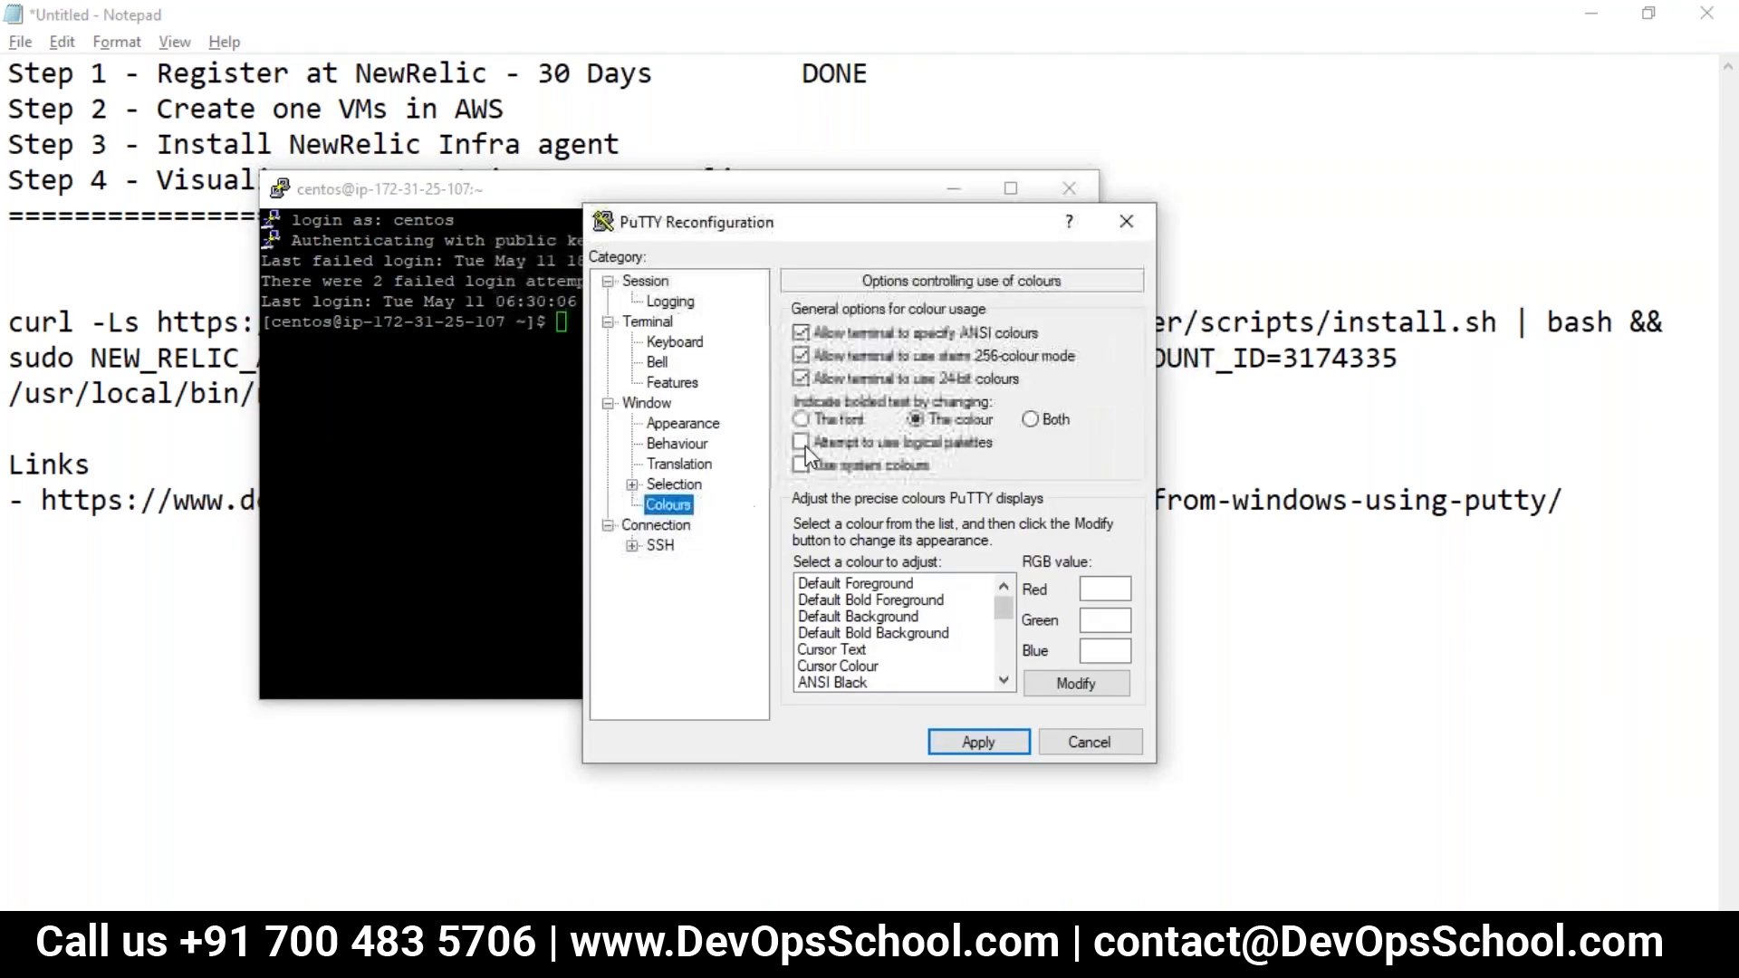
click(685, 424)
click(1069, 464)
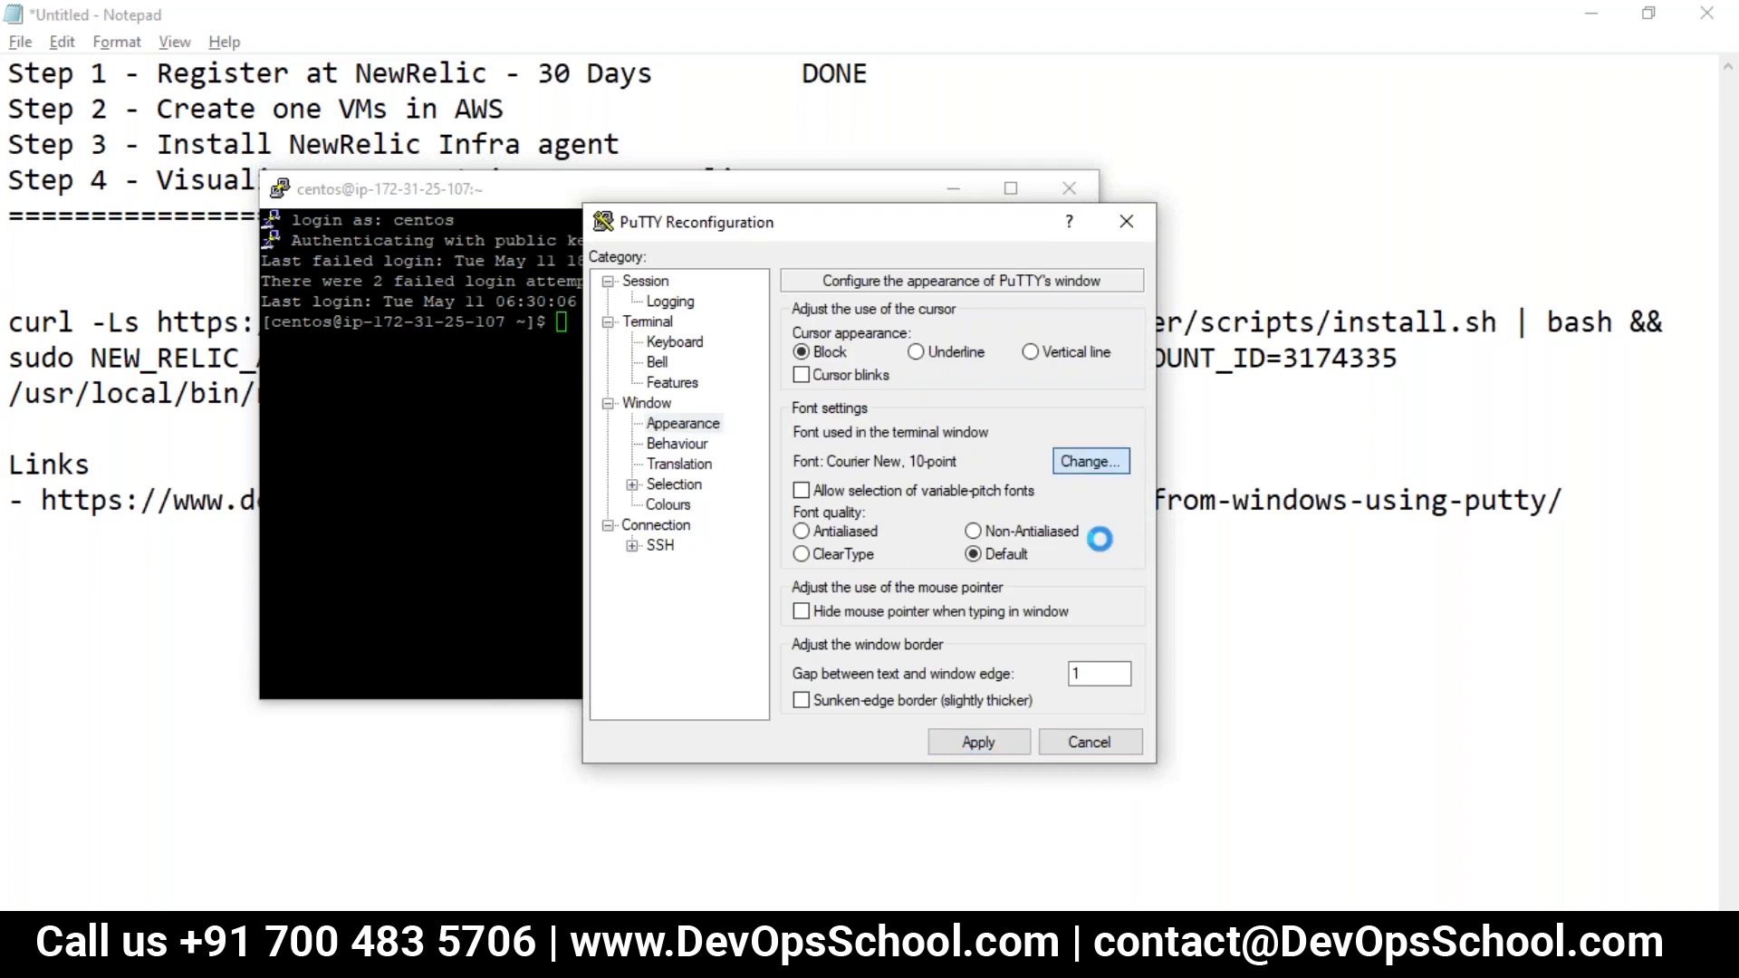
click(1087, 506)
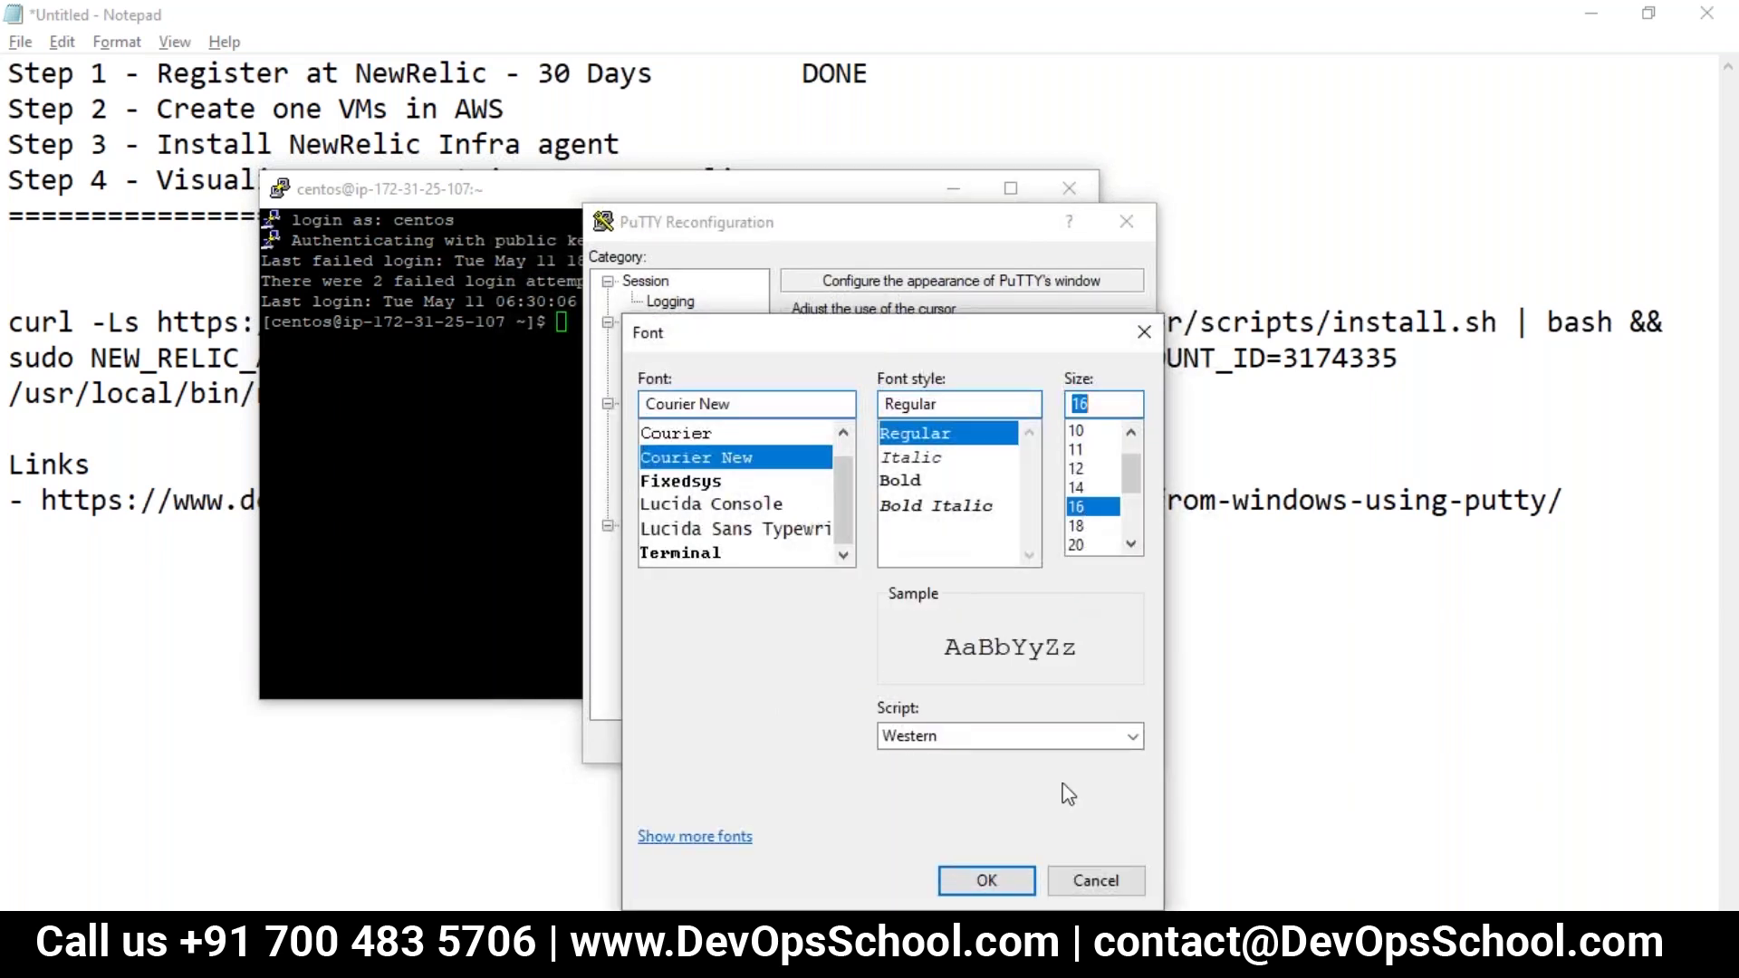
click(986, 880)
click(1024, 744)
drag(718, 175, 543, 46)
Step: Become root with sudo -s and clear the terminal screen
text(sudo -s)
key(Return)
text(clear)
key(Return)
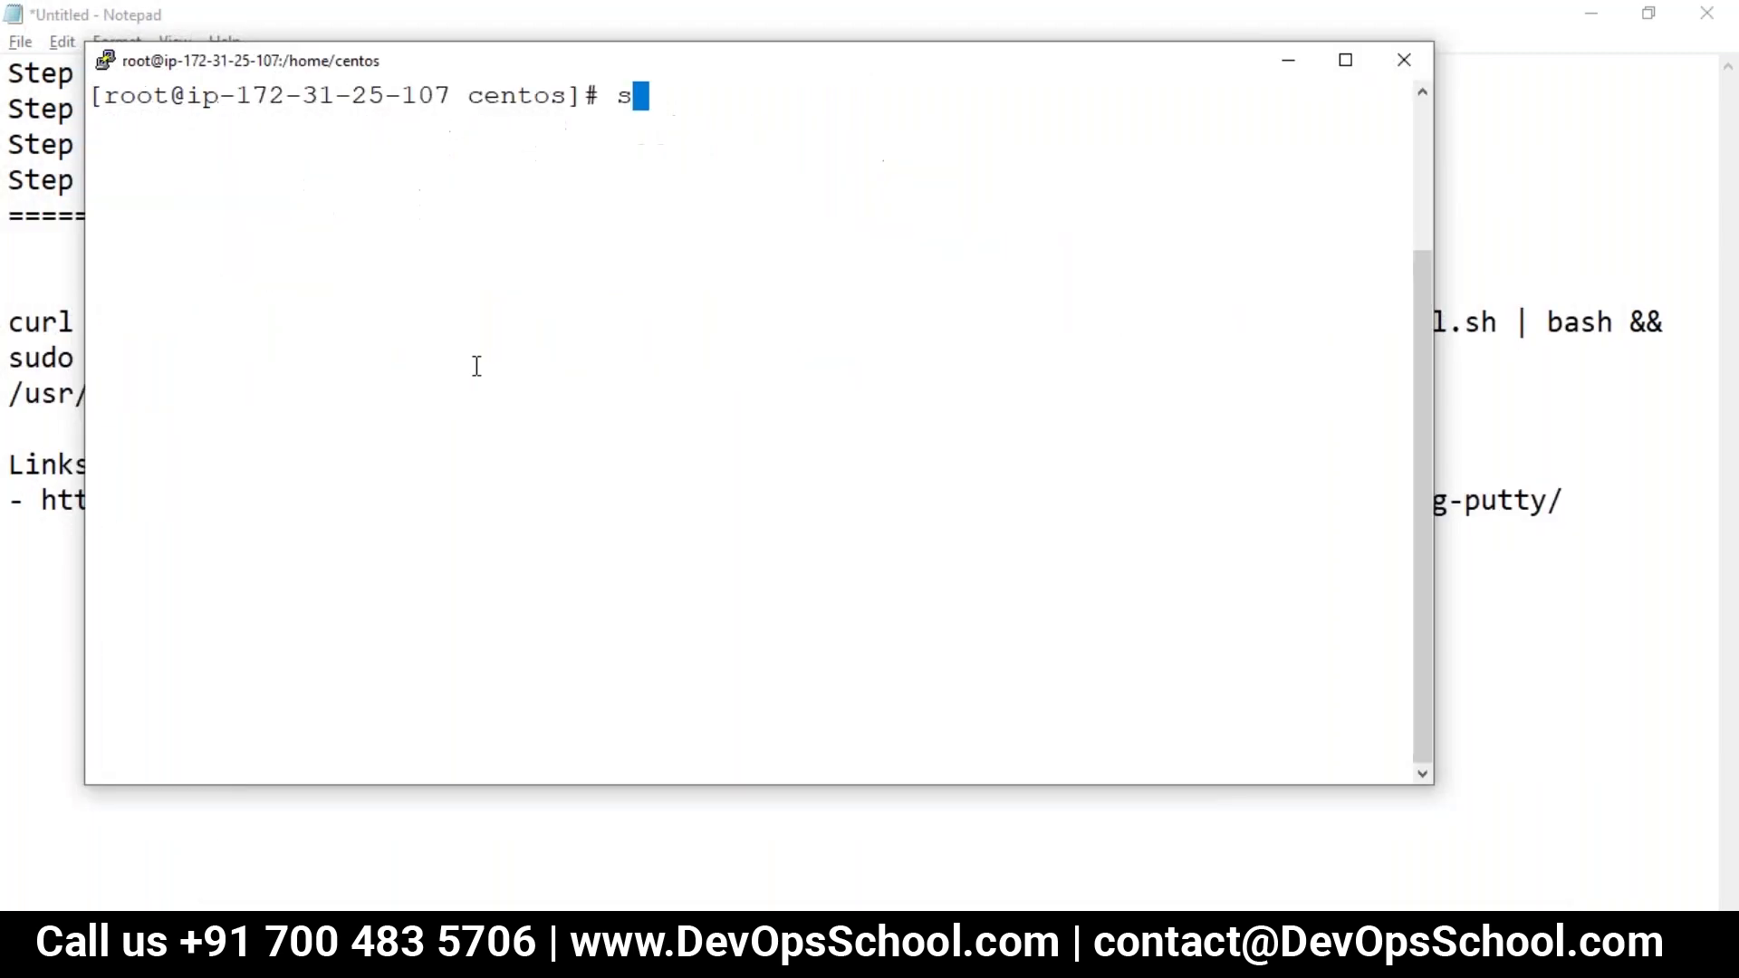
Step: List the home directory and copy the three-line curl install command from the notes
text(ls)
key(Return)
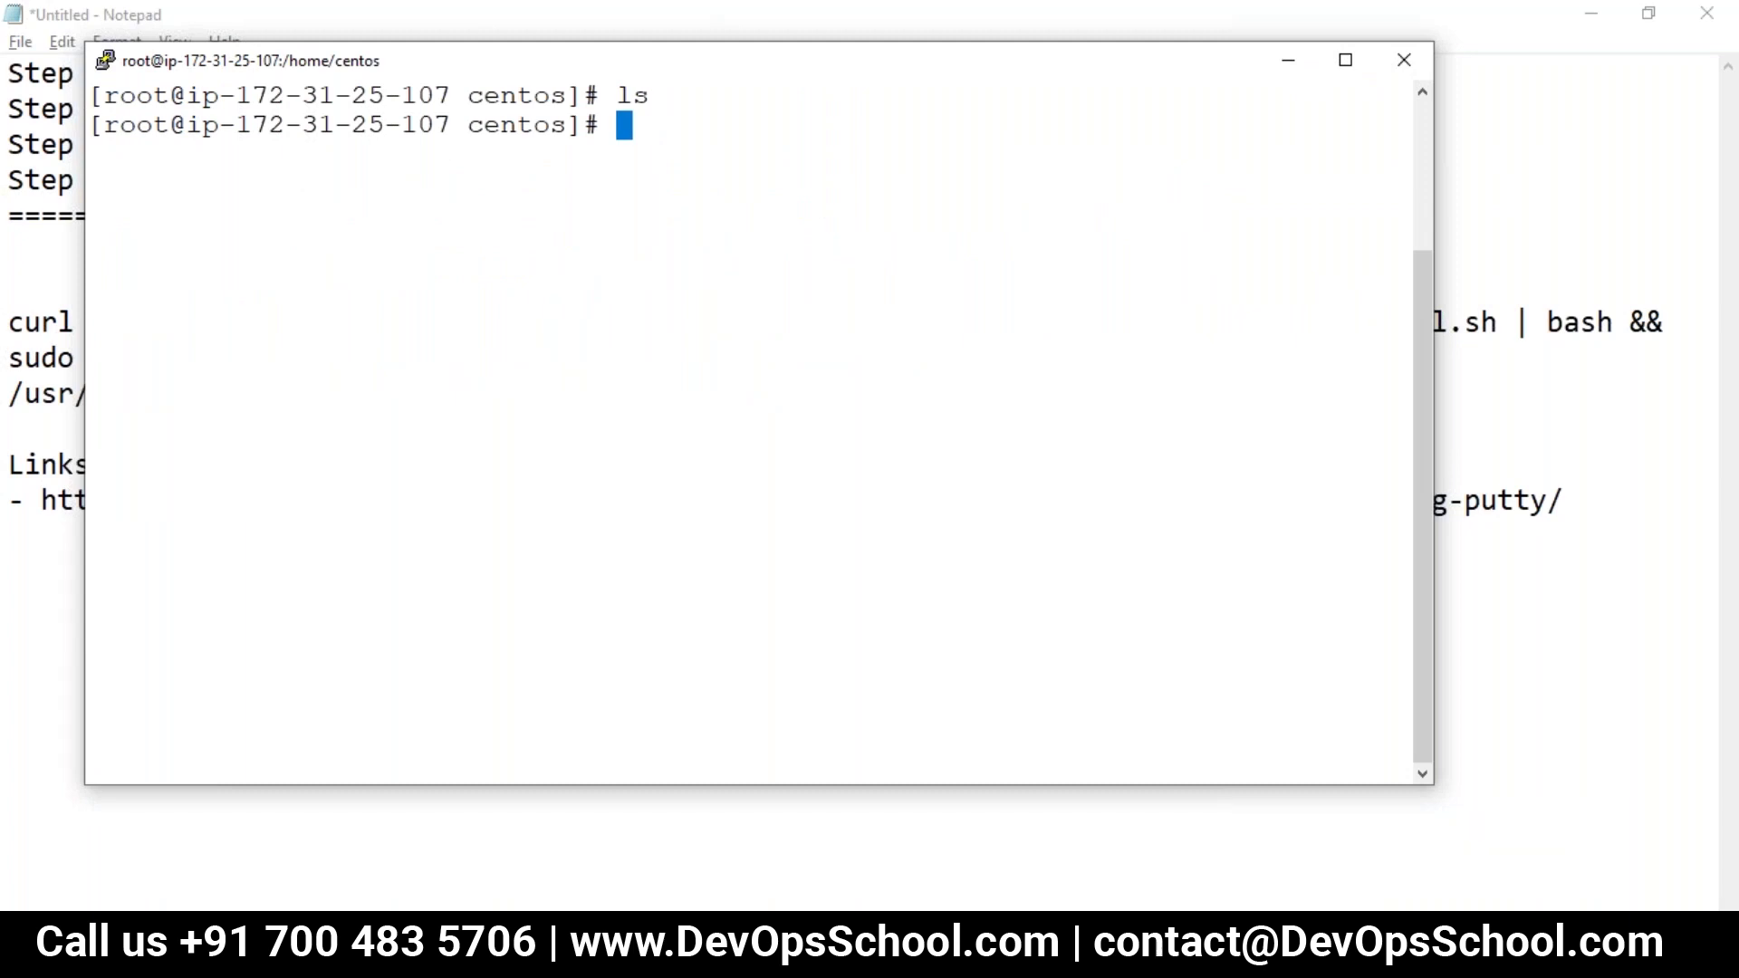
click(1117, 753)
drag(555, 391, 8, 322)
key(super+c)
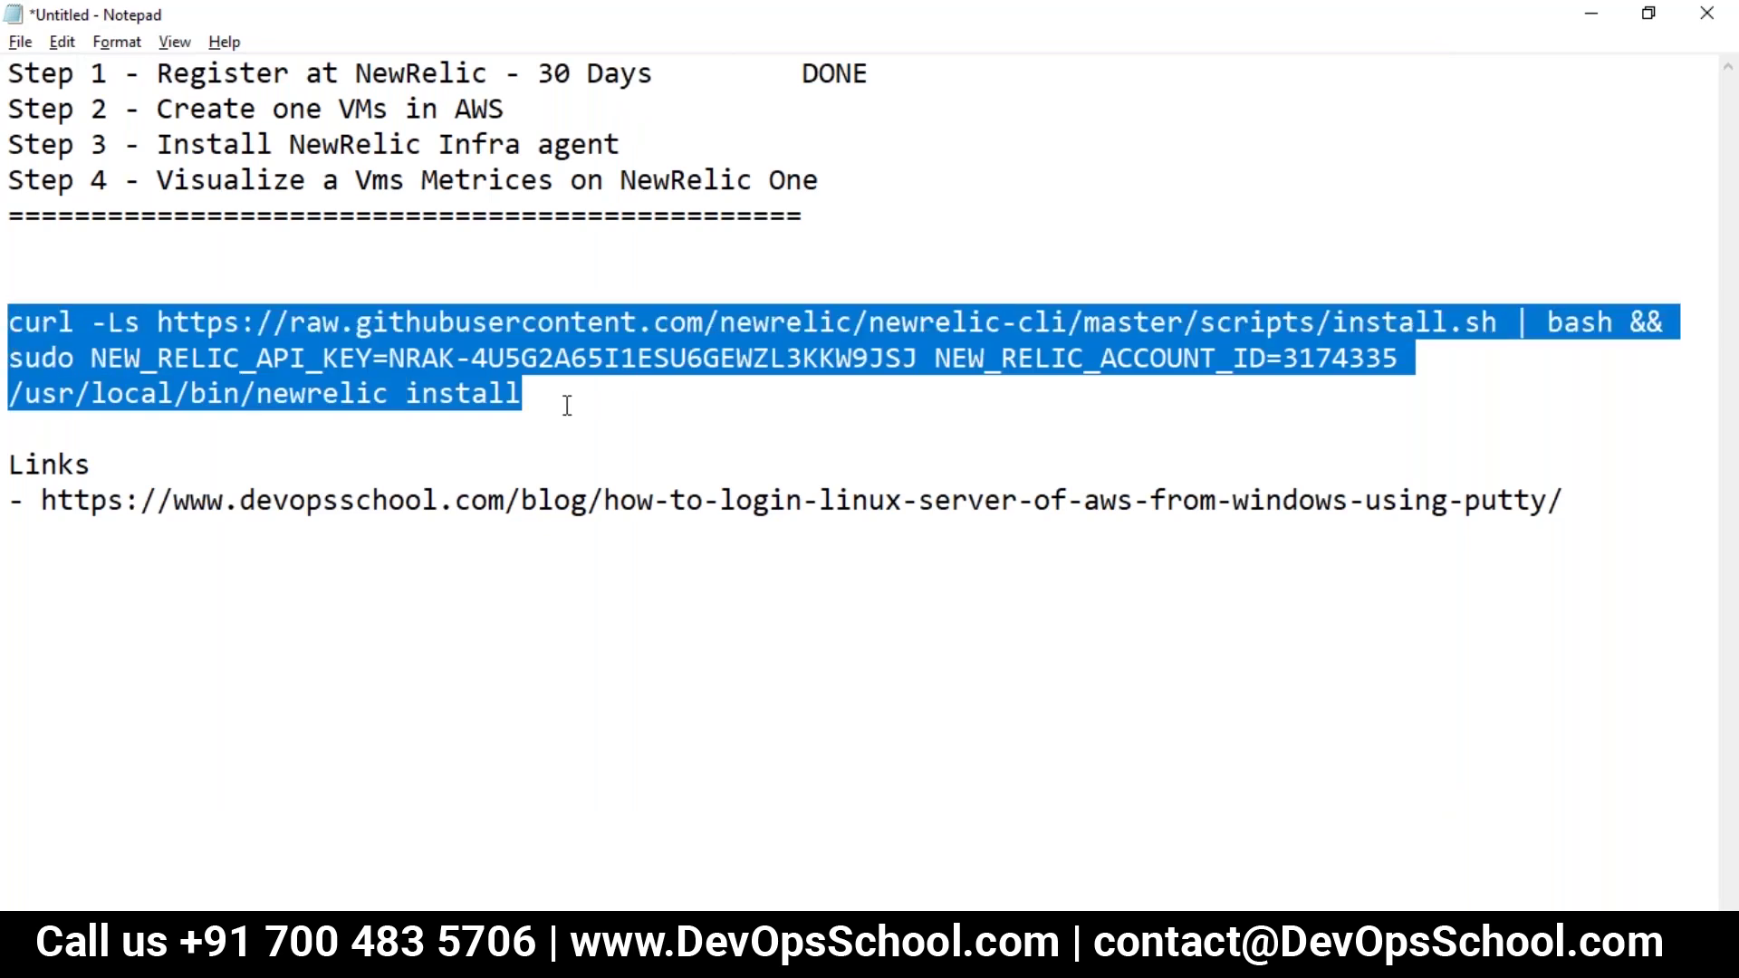
key(alt+Tab)
Step: Confirm no newrelic process is running with ps -eaf | grep newrelic, then paste and run the install command
text(ps -eaf | grep newrelic)
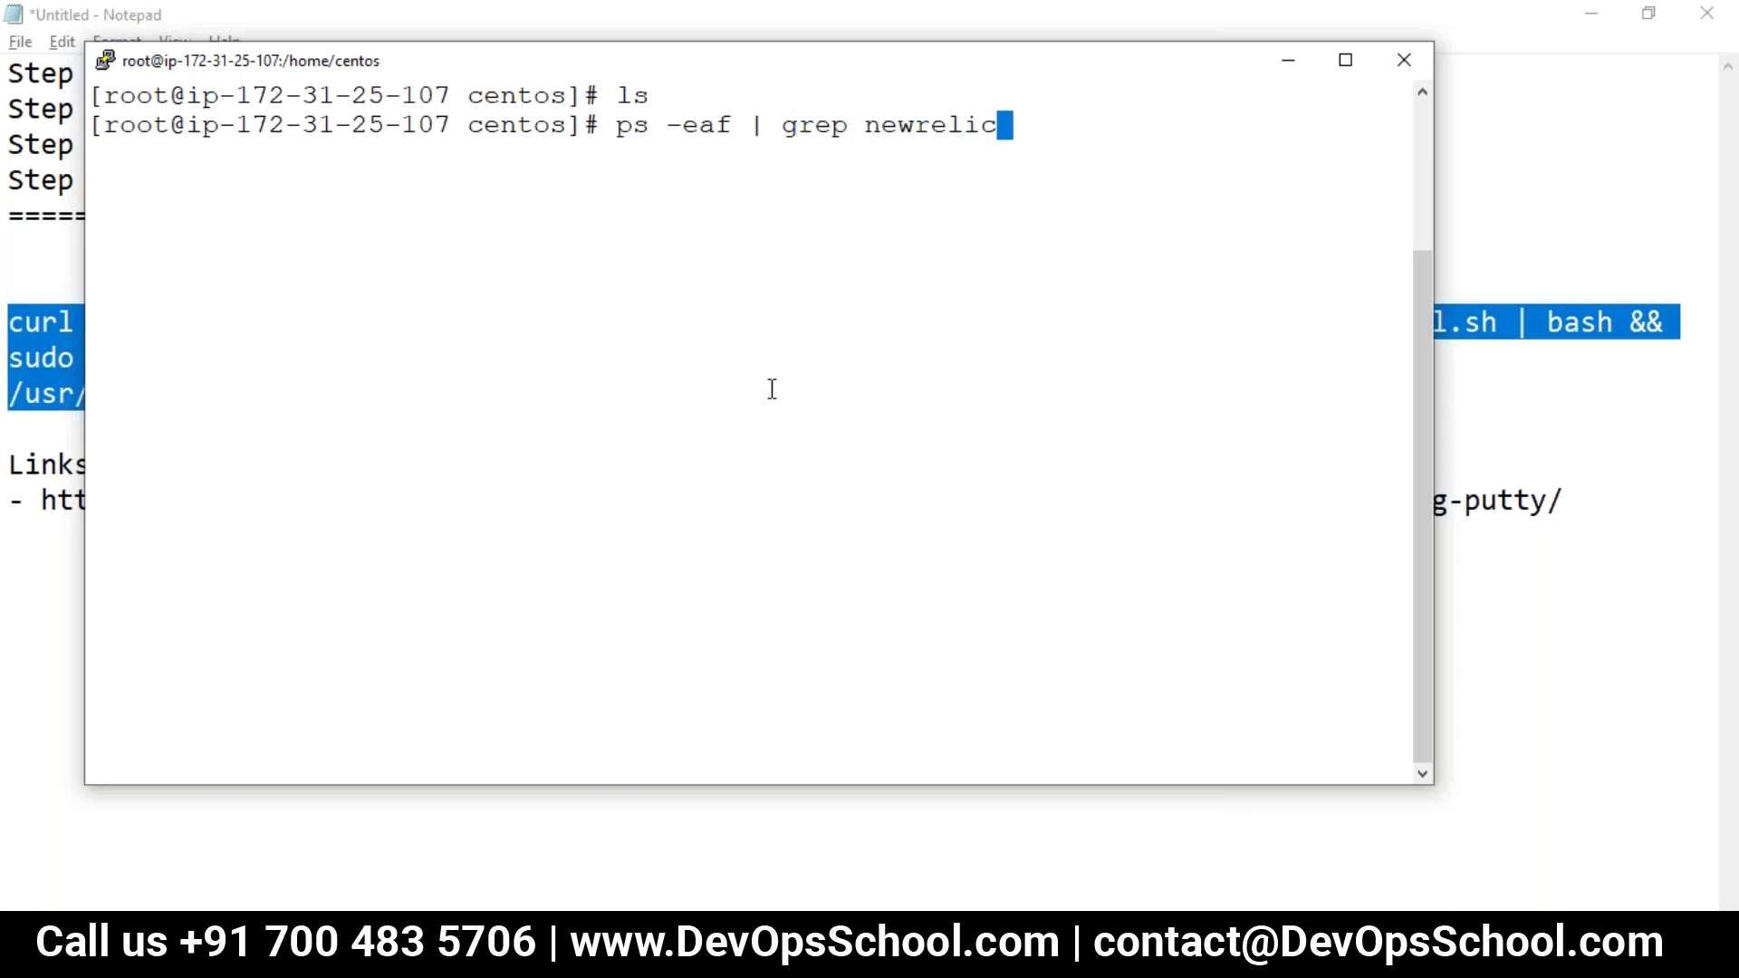
key(Return)
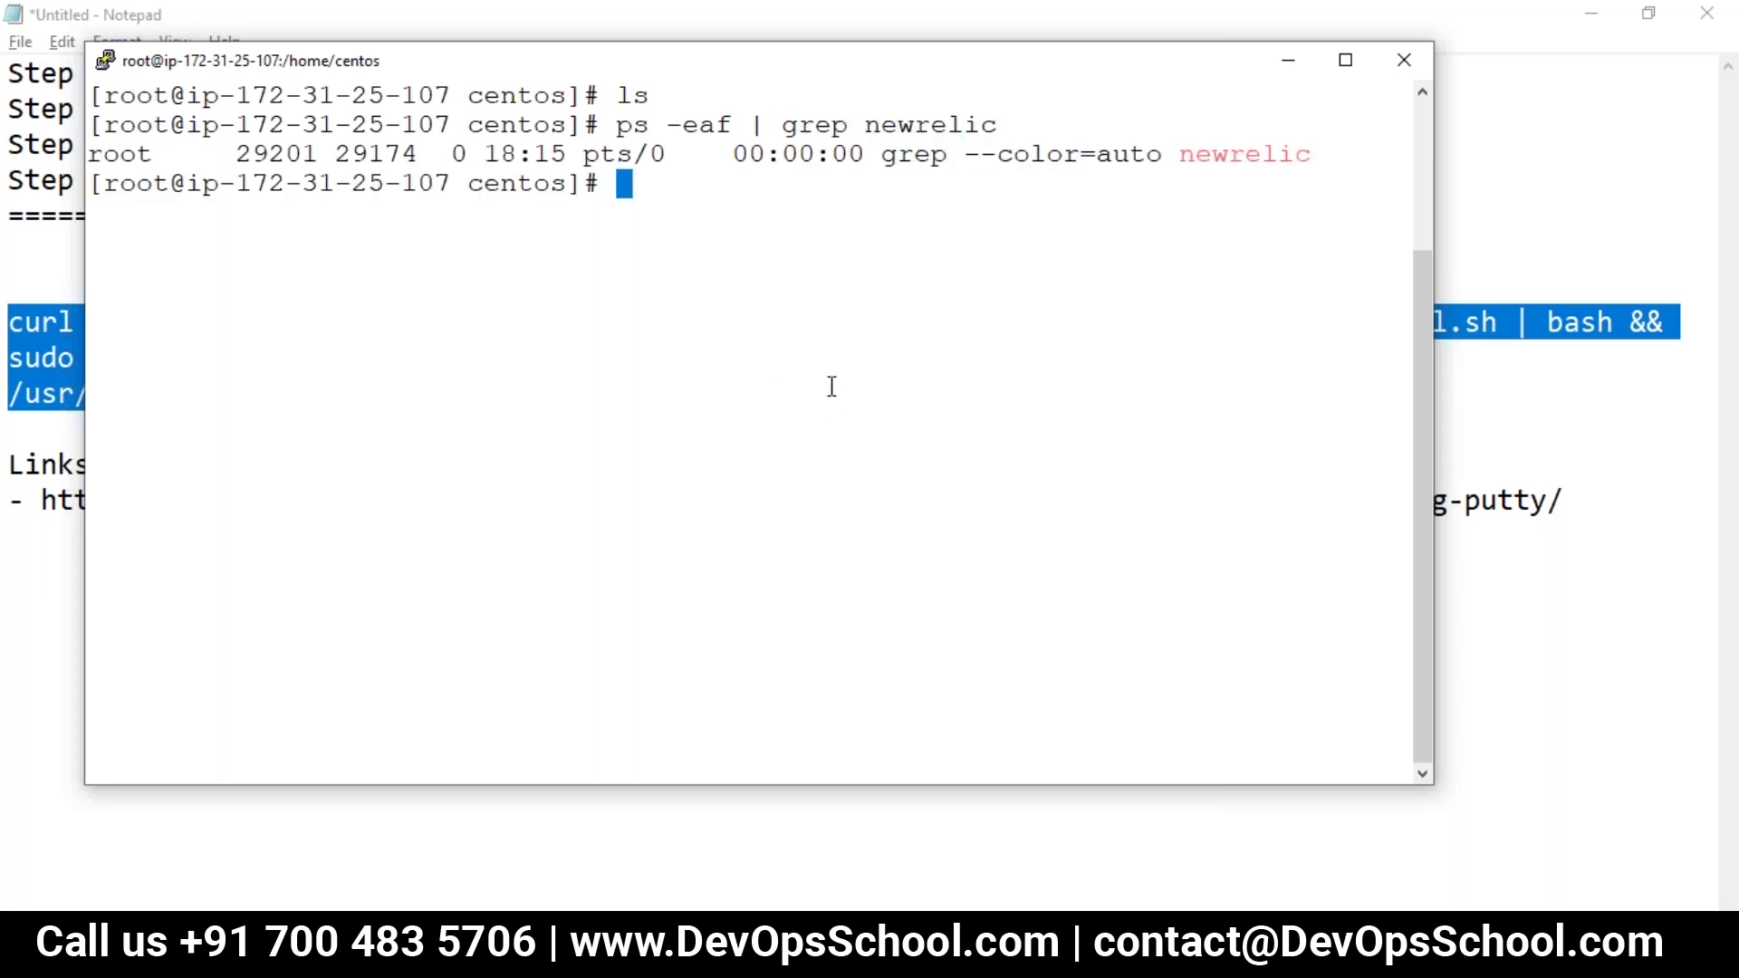
right_click(792, 376)
key(Return)
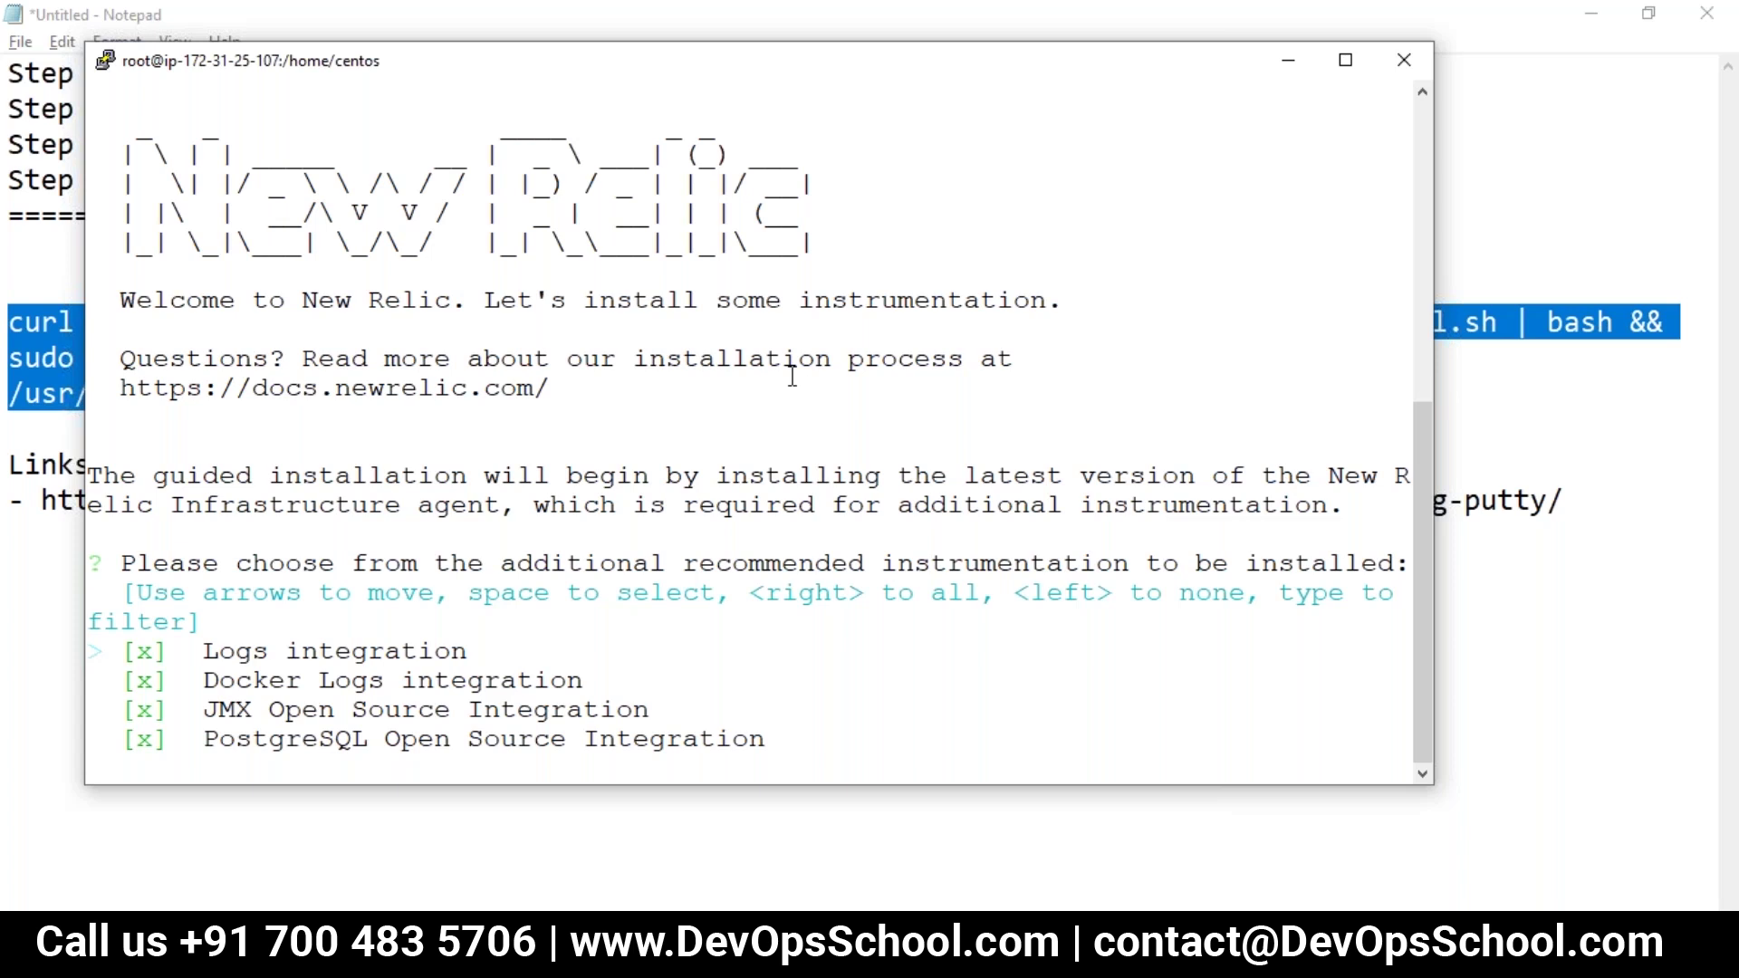
Step: Accept all four integrations — Logs, Docker Logs, JMX and PostgreSQL — to start installation
key(Return)
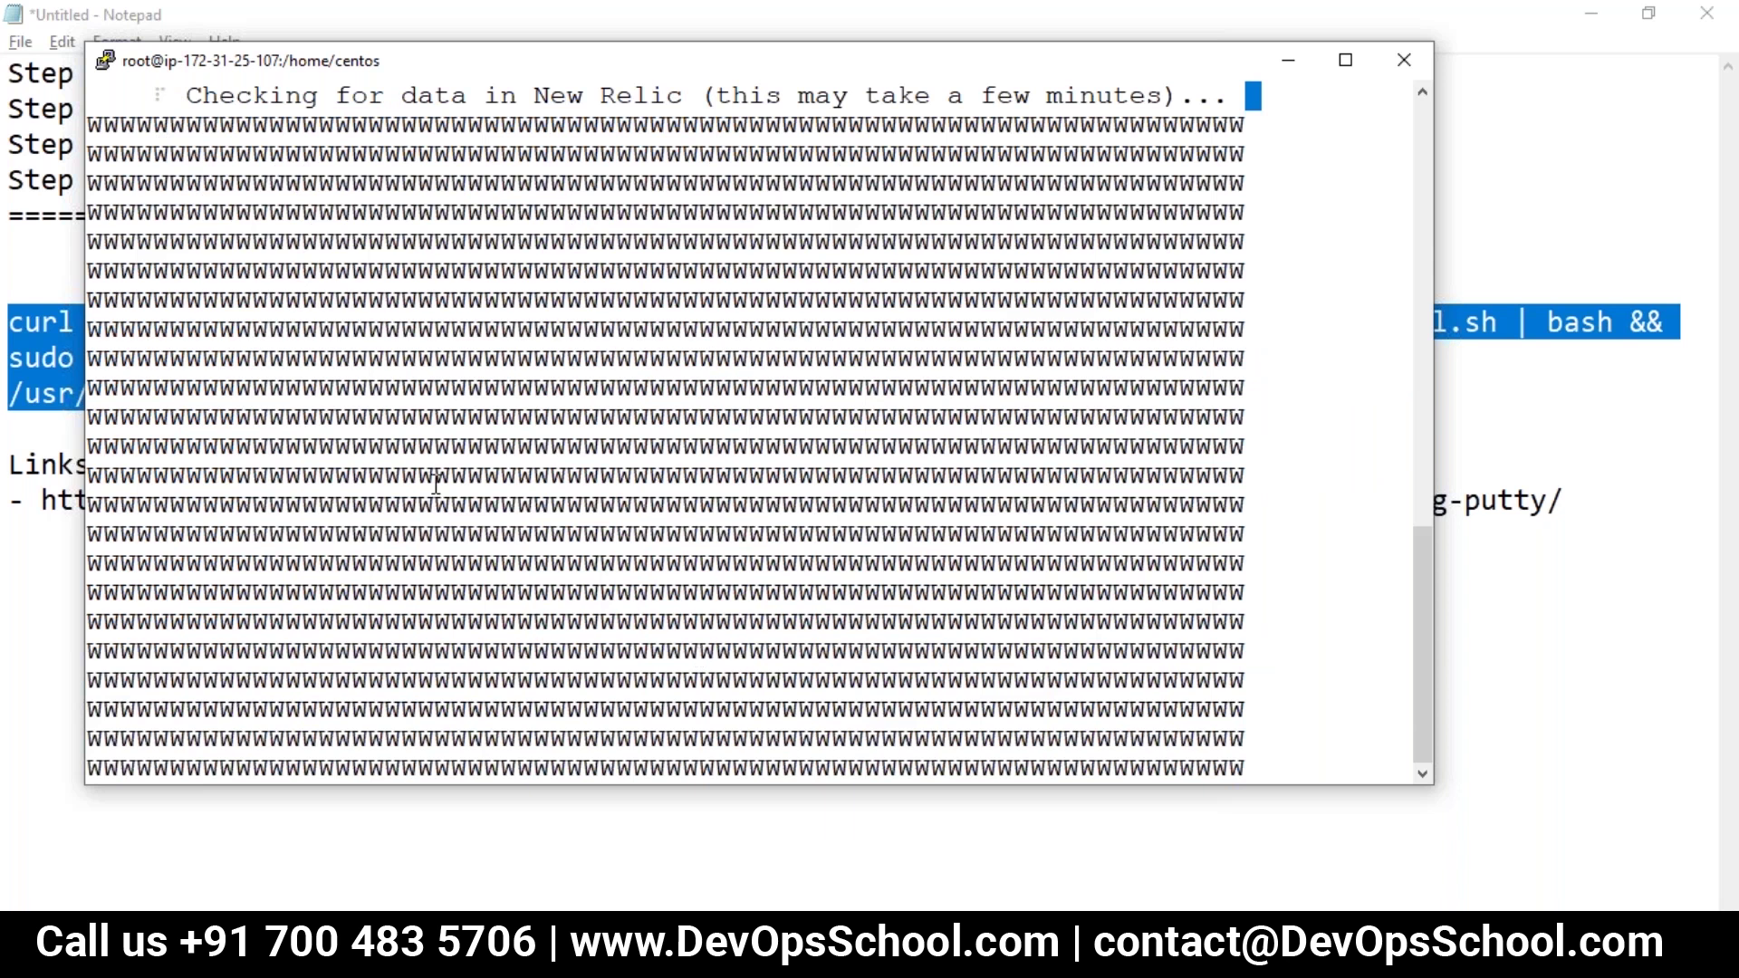
Step: Review the installer output listing what will be installed and accept the default log files to tail
scroll(499, 482, up, 15)
scroll(499, 482, down, 8)
scroll(499, 483, down, 4)
drag(1415, 605, 1390, 718)
drag(371, 98, 946, 66)
drag(1424, 604, 1394, 667)
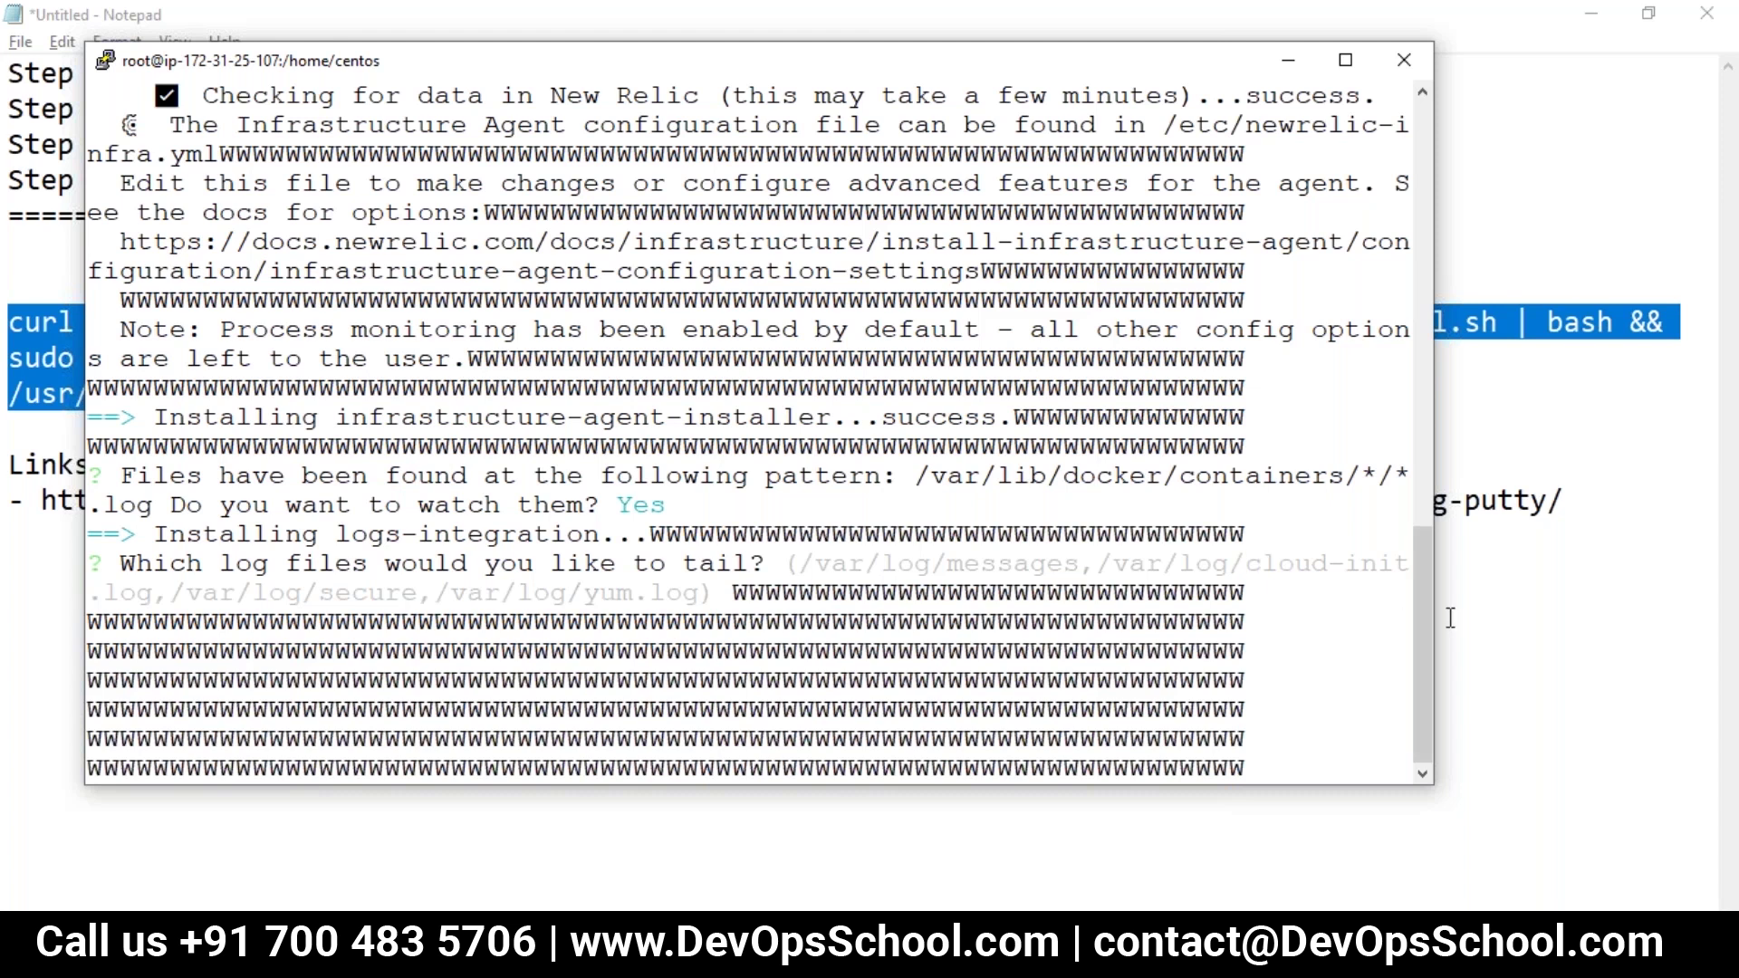
drag(1423, 589, 1423, 526)
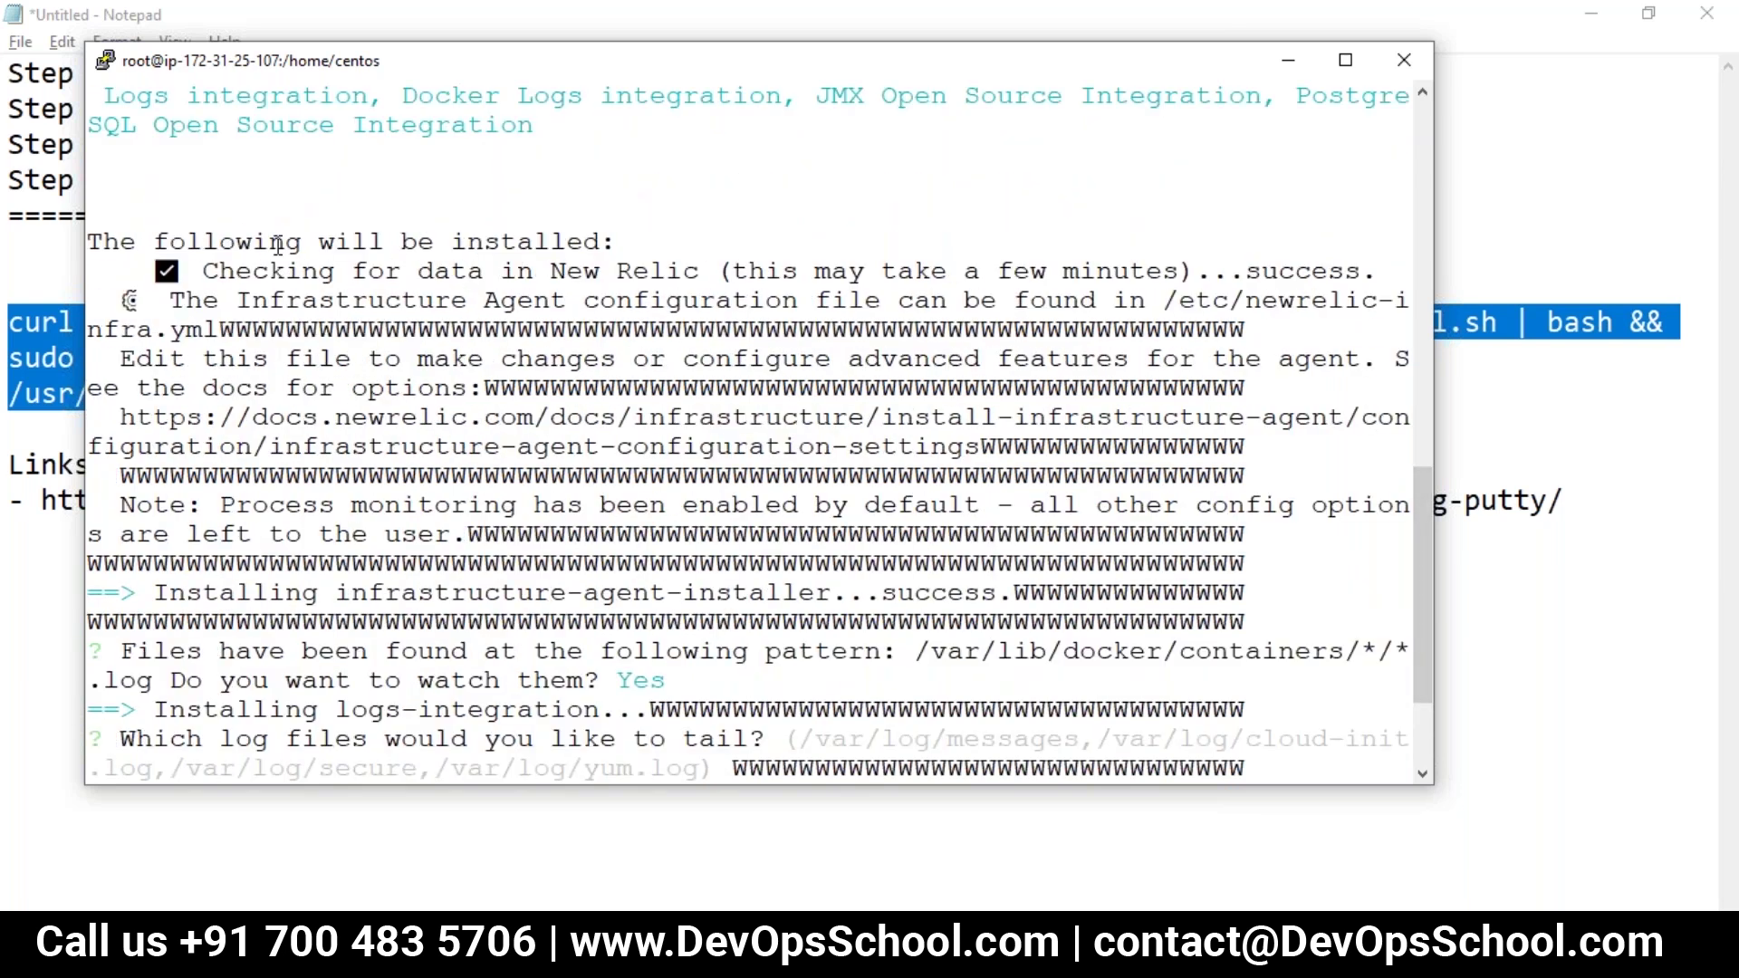
drag(223, 243, 467, 243)
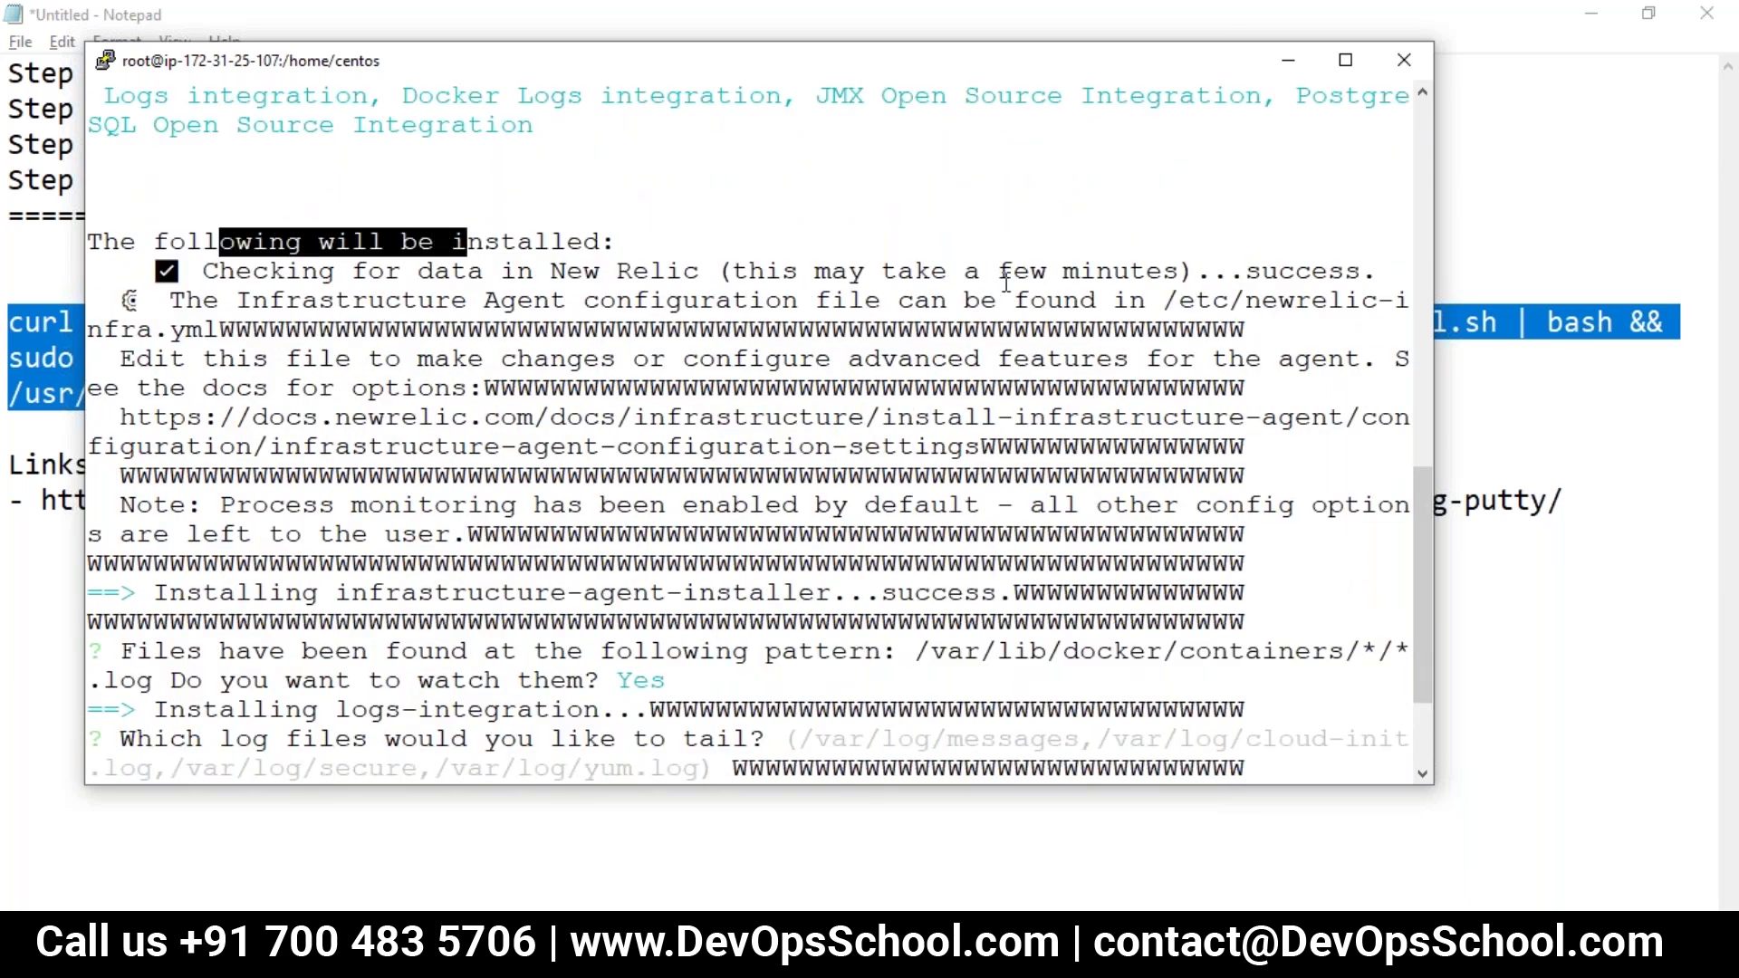
key(Return)
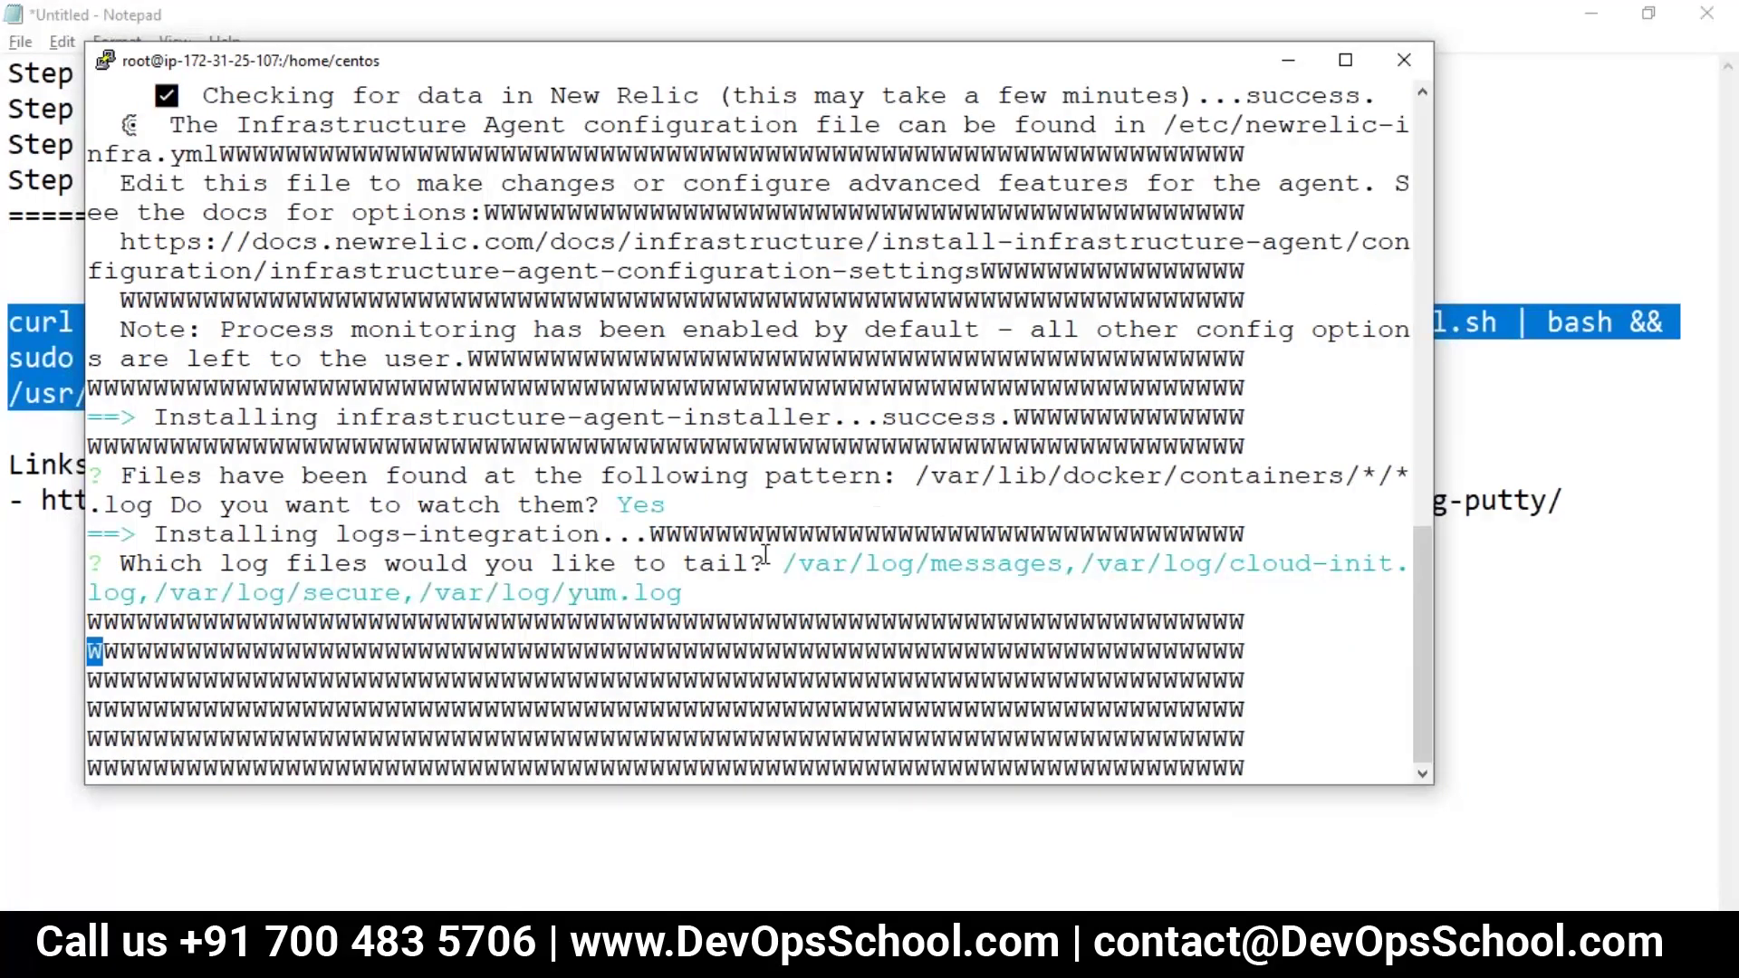
Step: Highlight the agent success and Docker logs lines while the installer checks for data
drag(670, 417, 874, 418)
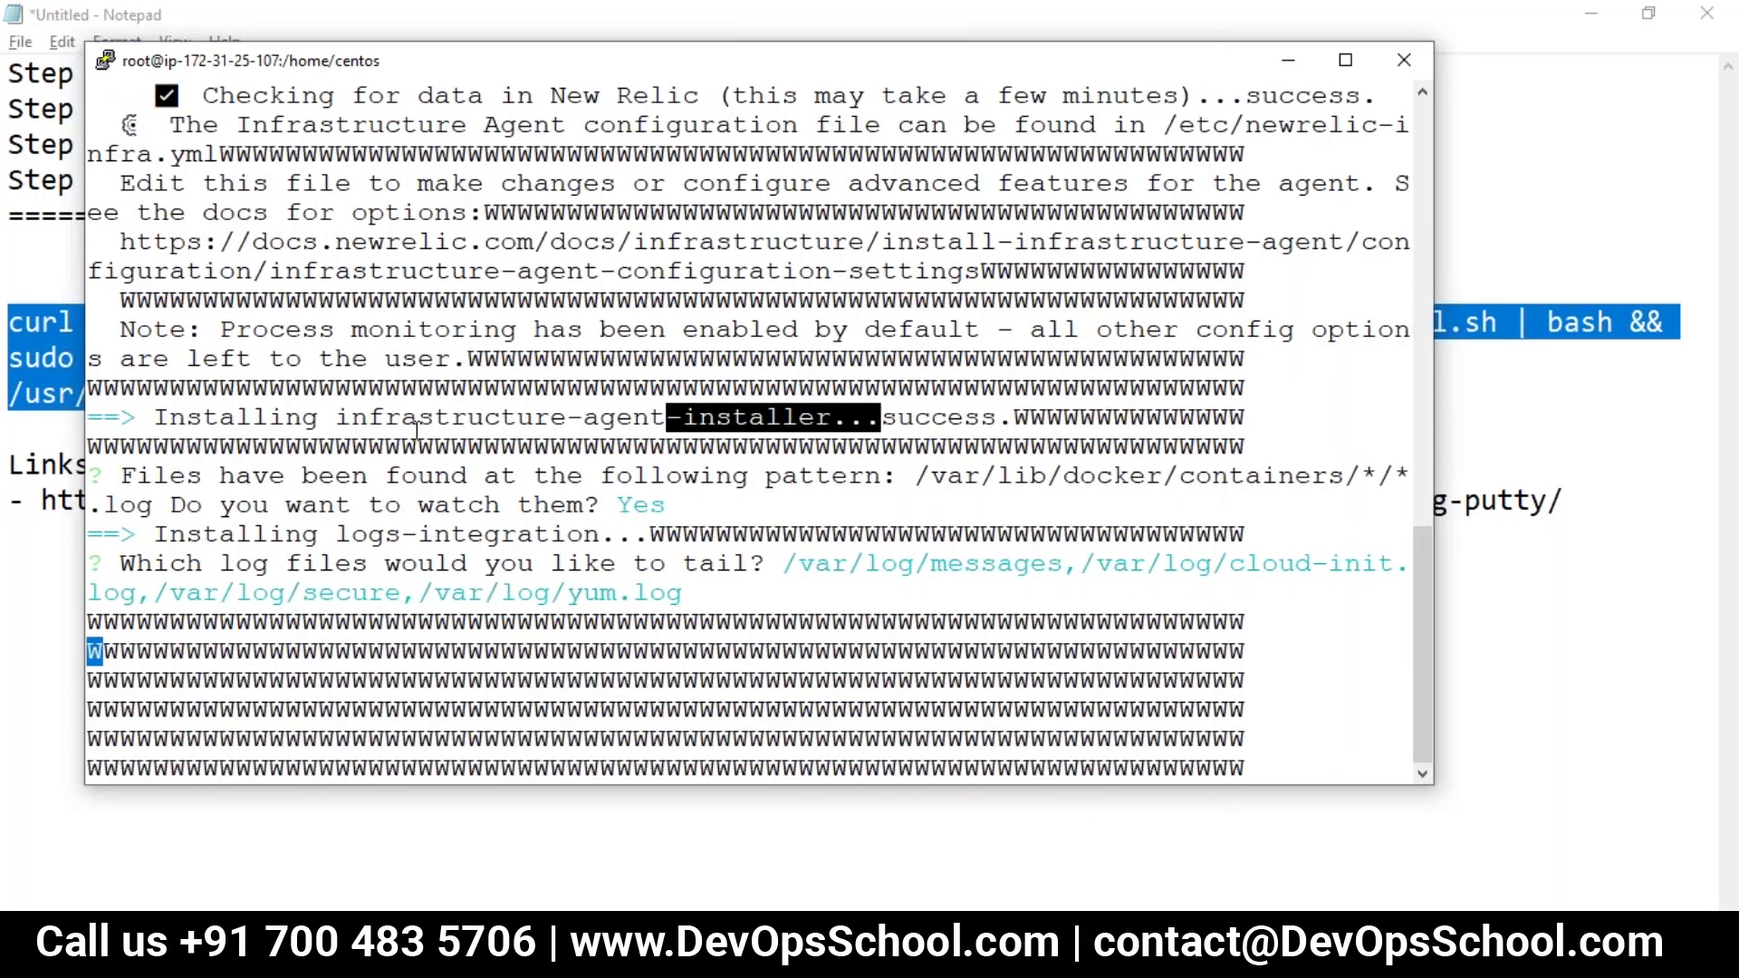
drag(402, 416, 682, 387)
drag(236, 475, 851, 475)
drag(438, 505, 665, 504)
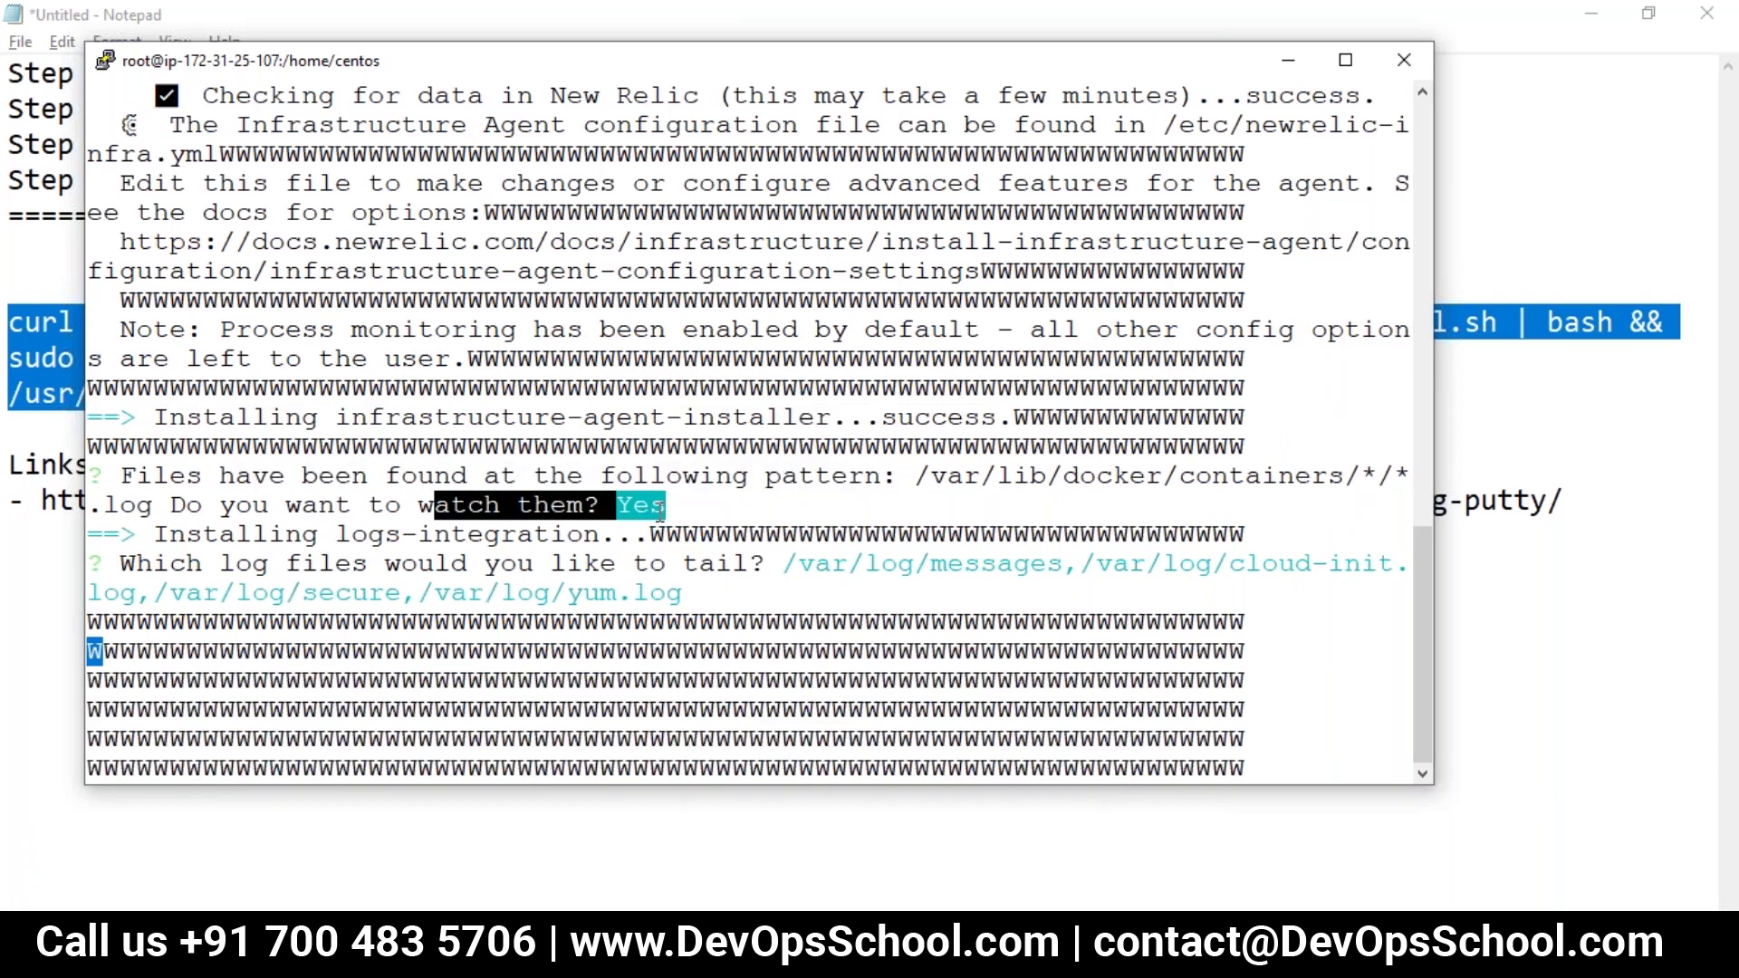
click(317, 513)
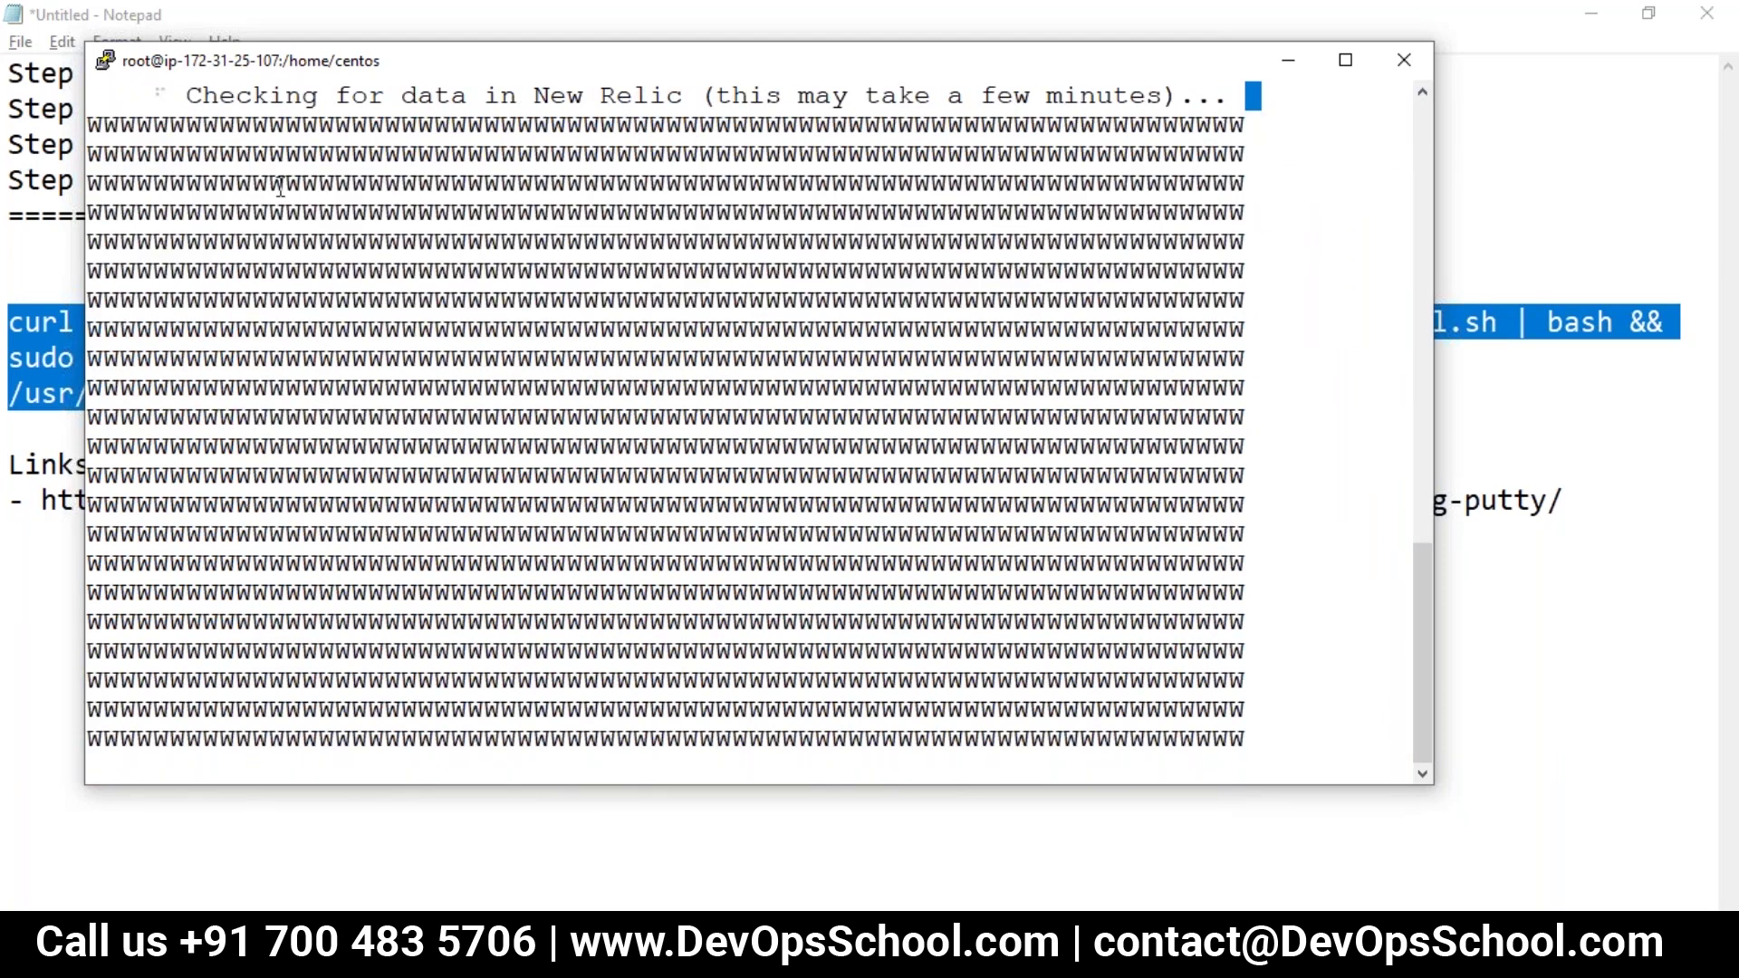
drag(236, 125, 1106, 739)
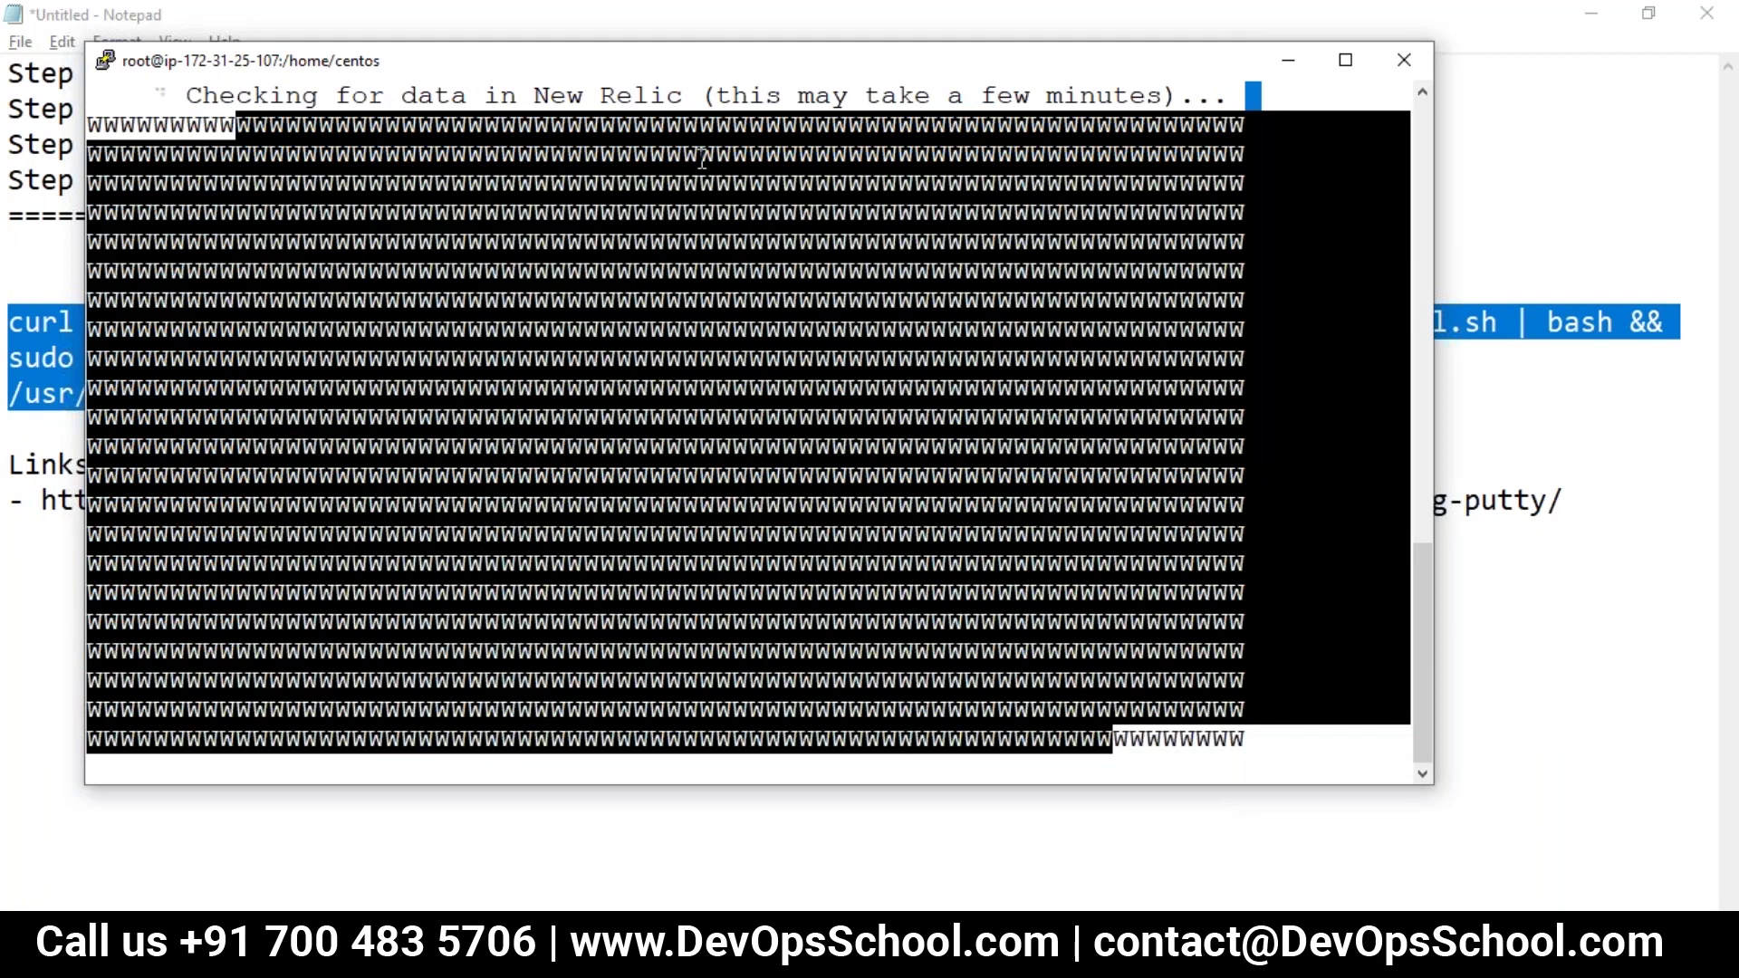
click(831, 102)
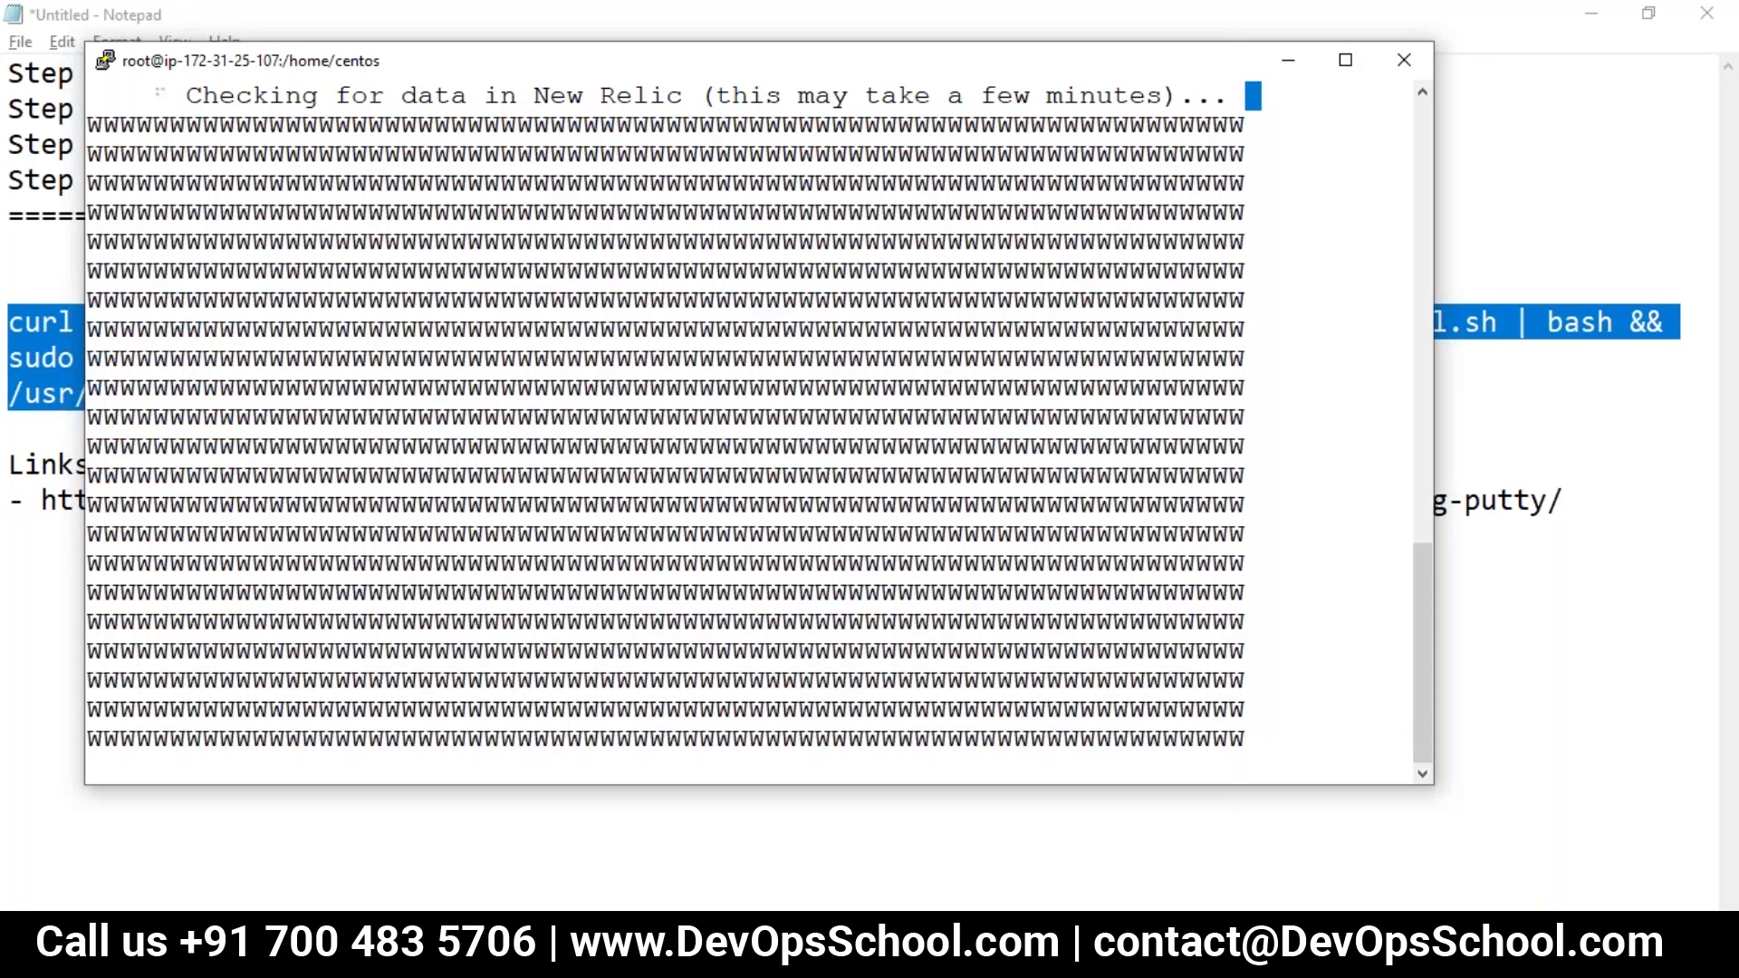
Step: Return to Chrome's New Relic installation tab and wait out the Page Unresponsive dialog
key(alt+Tab)
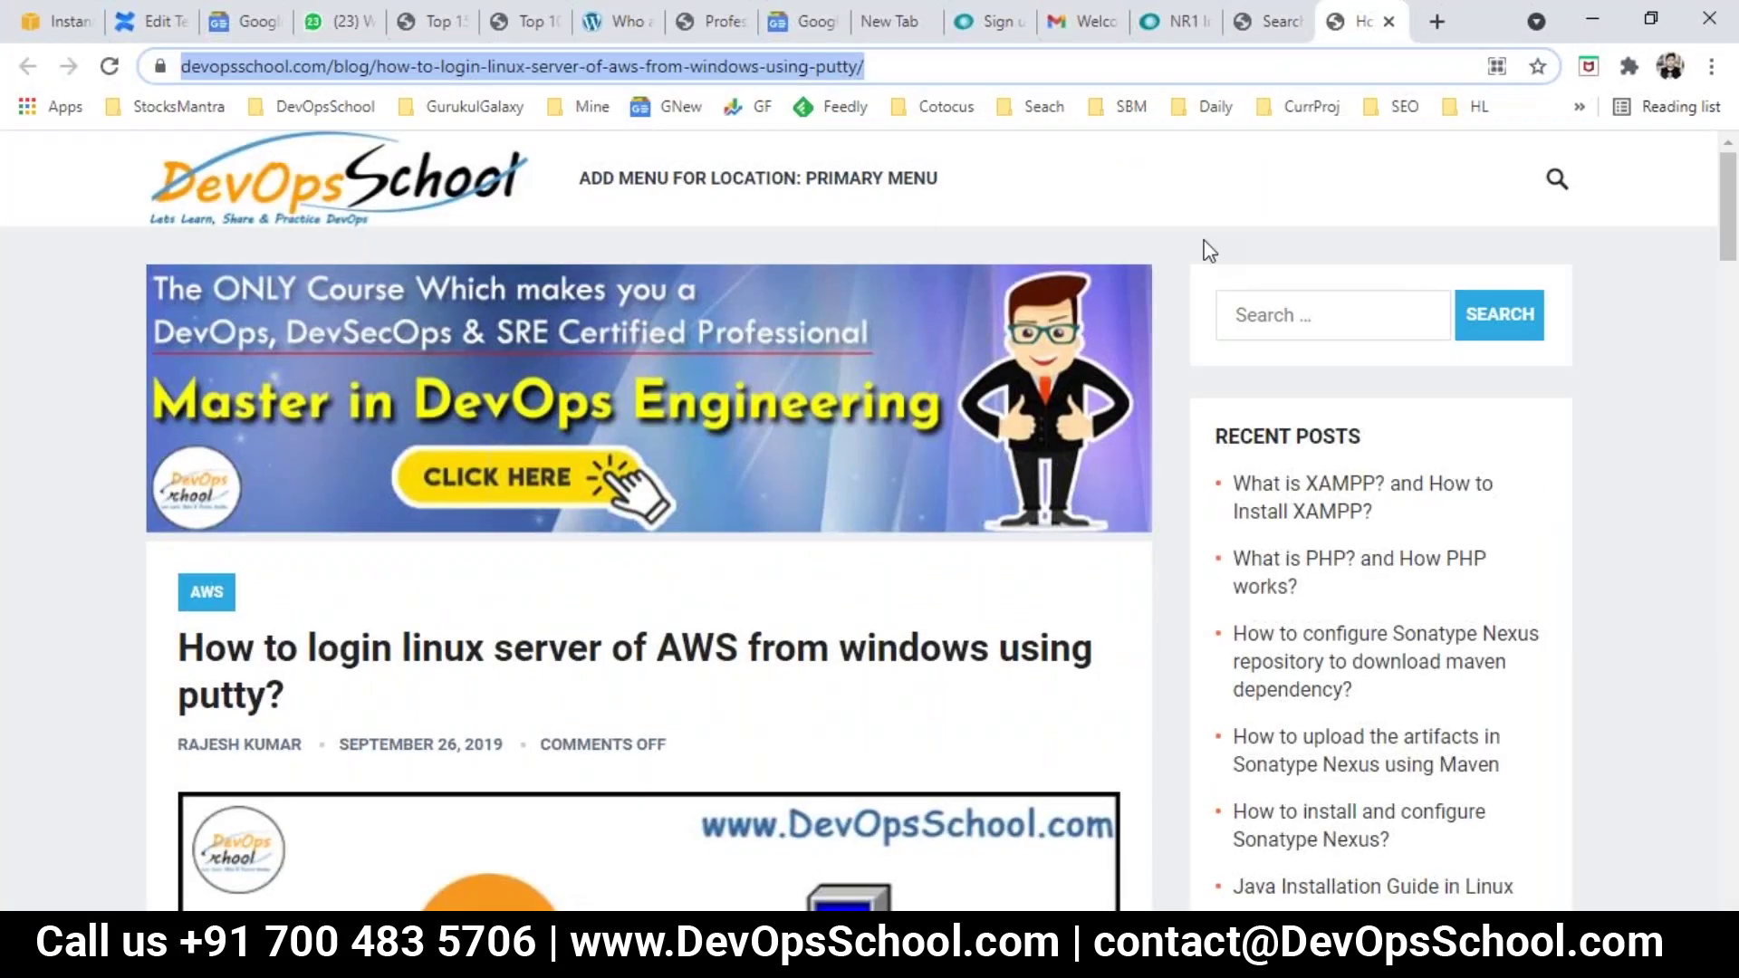
click(1263, 21)
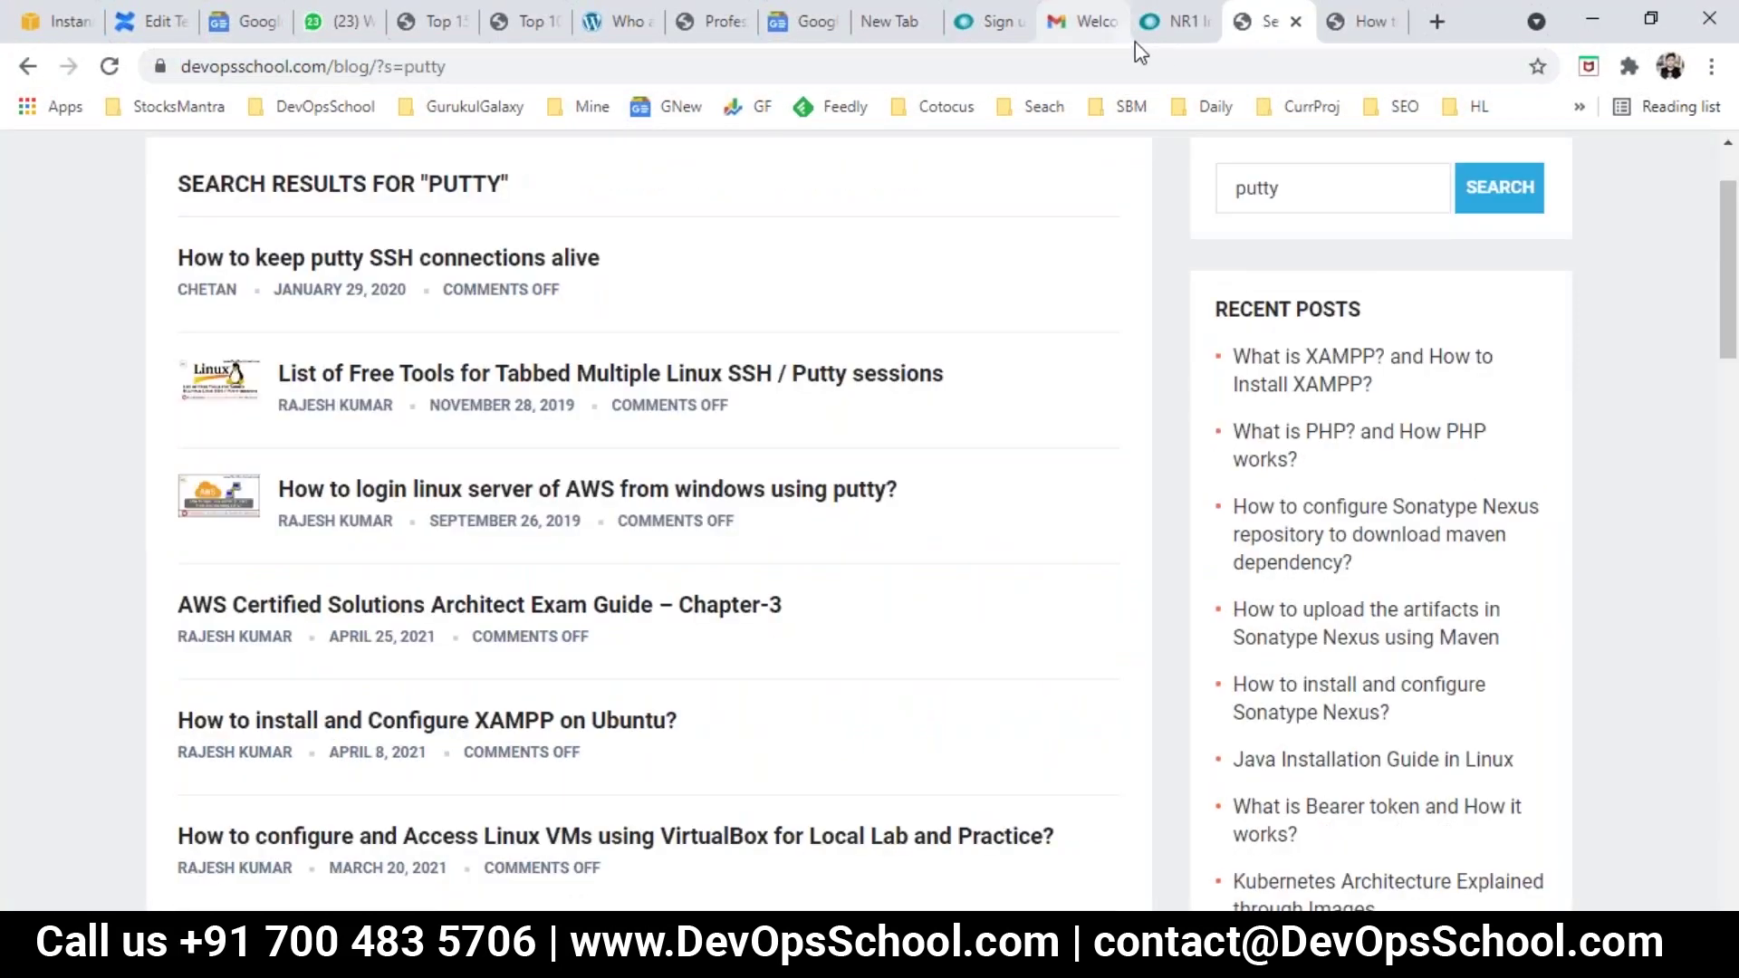
click(1168, 21)
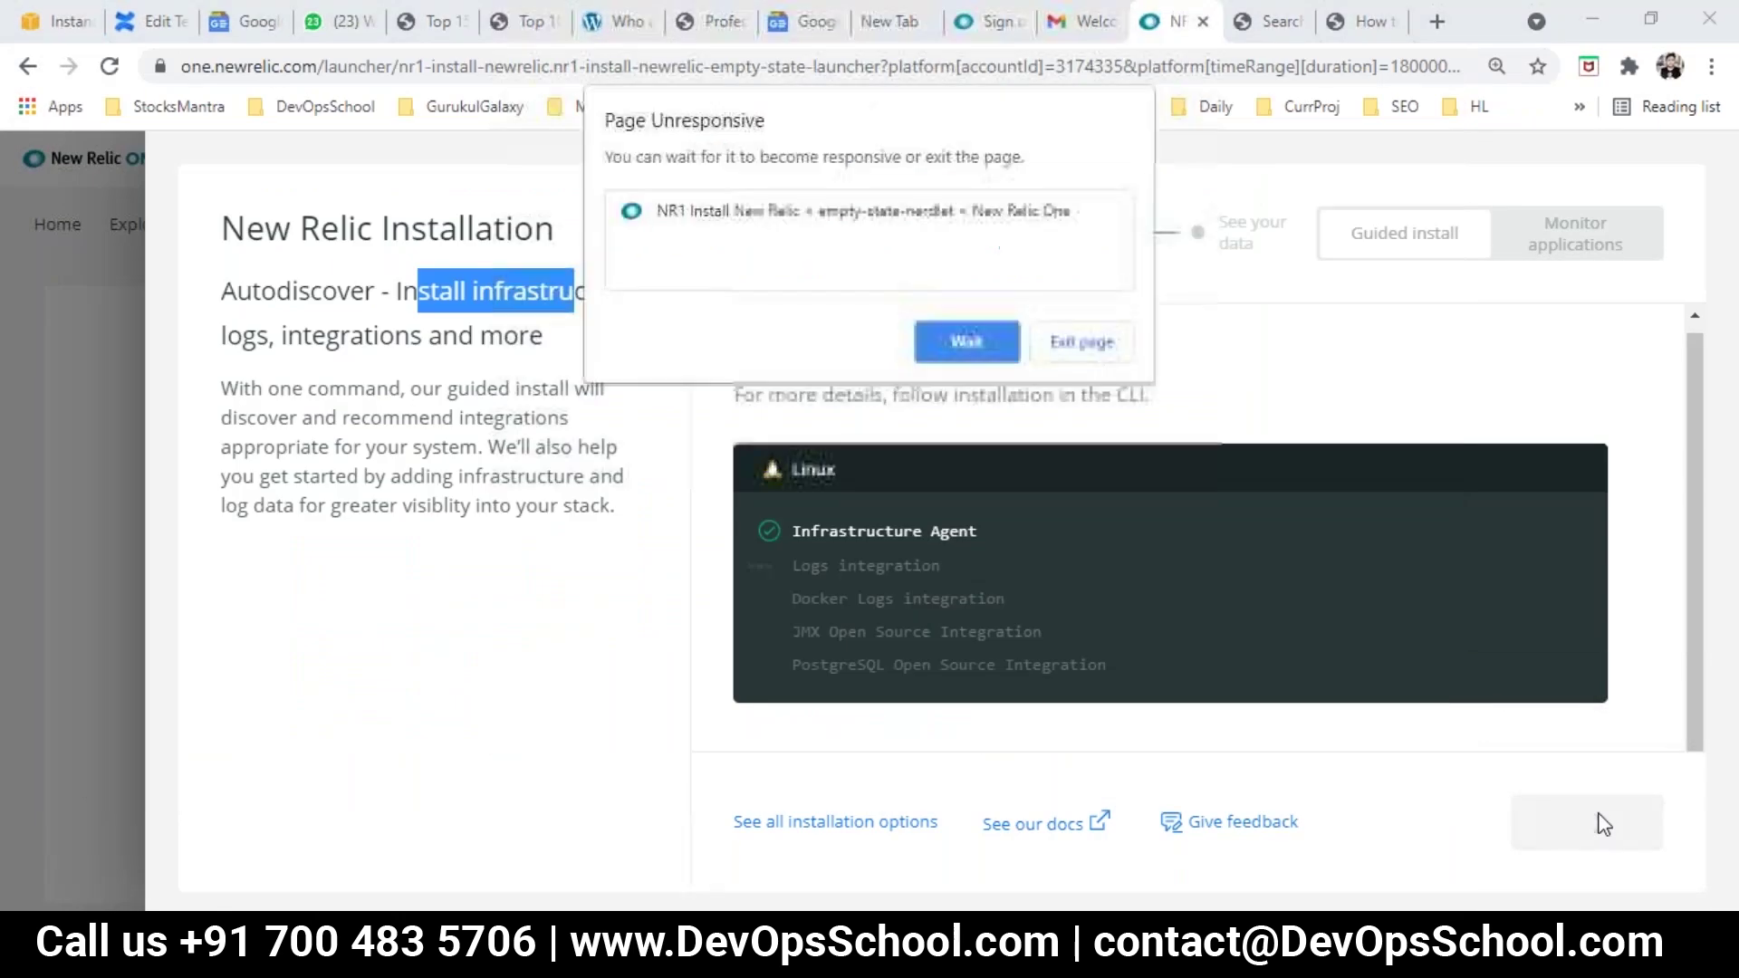
click(969, 344)
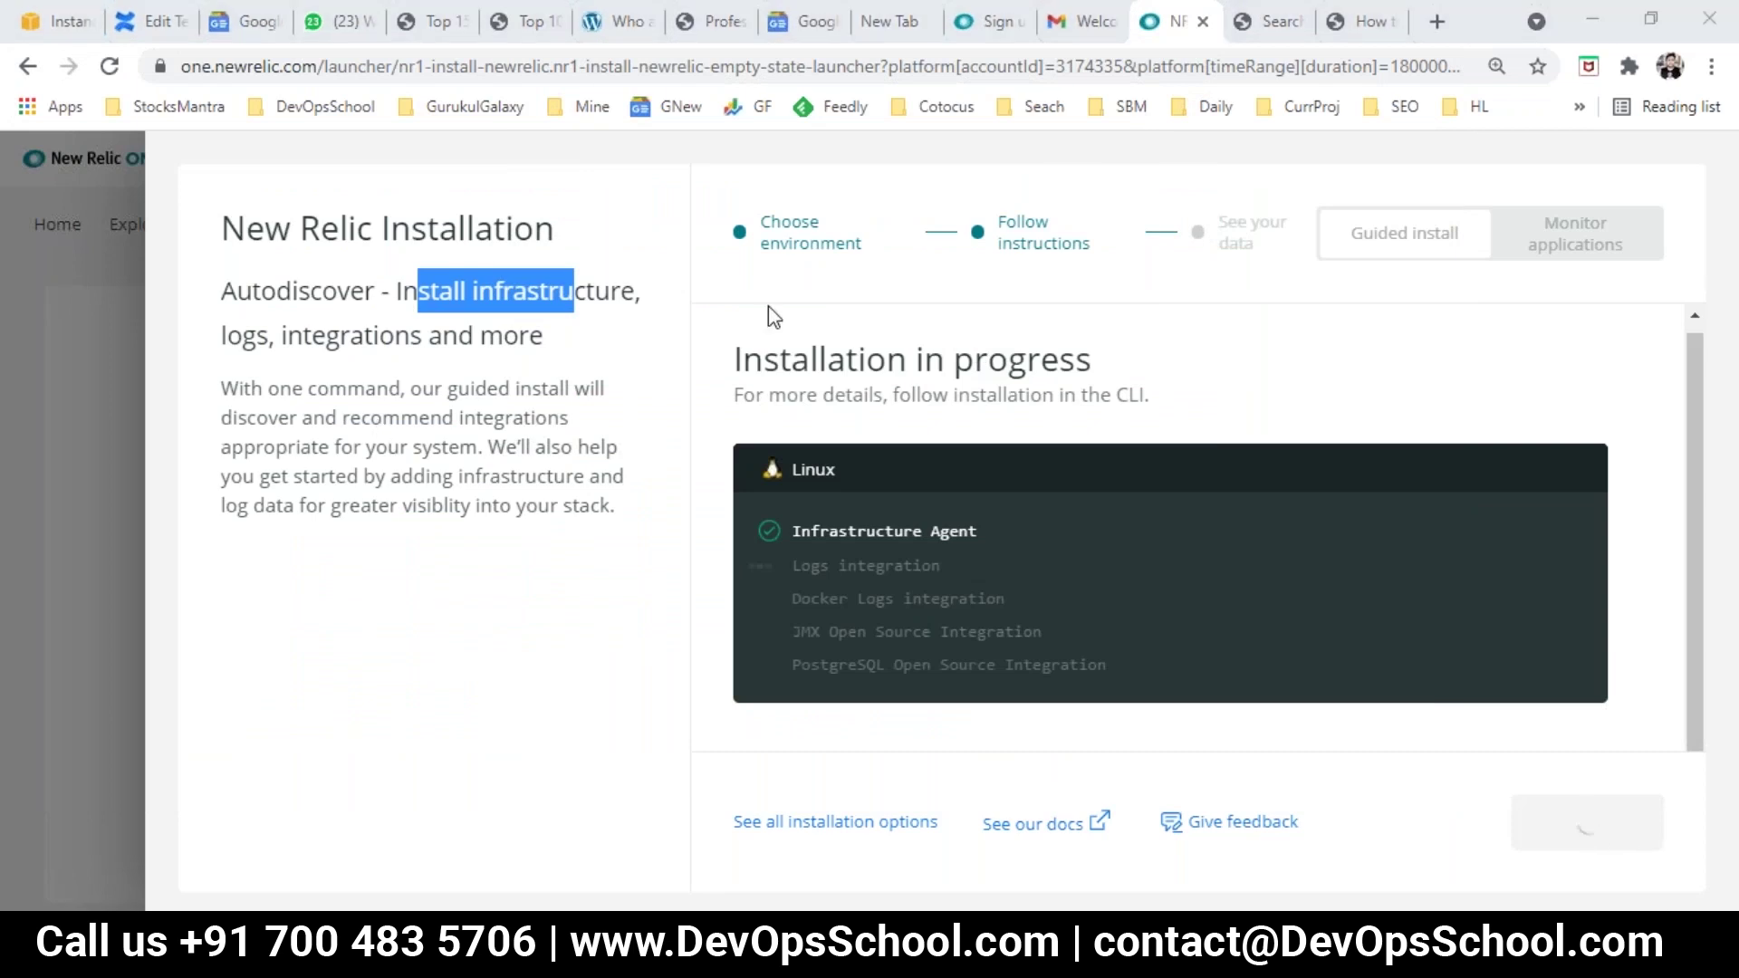
key(super)
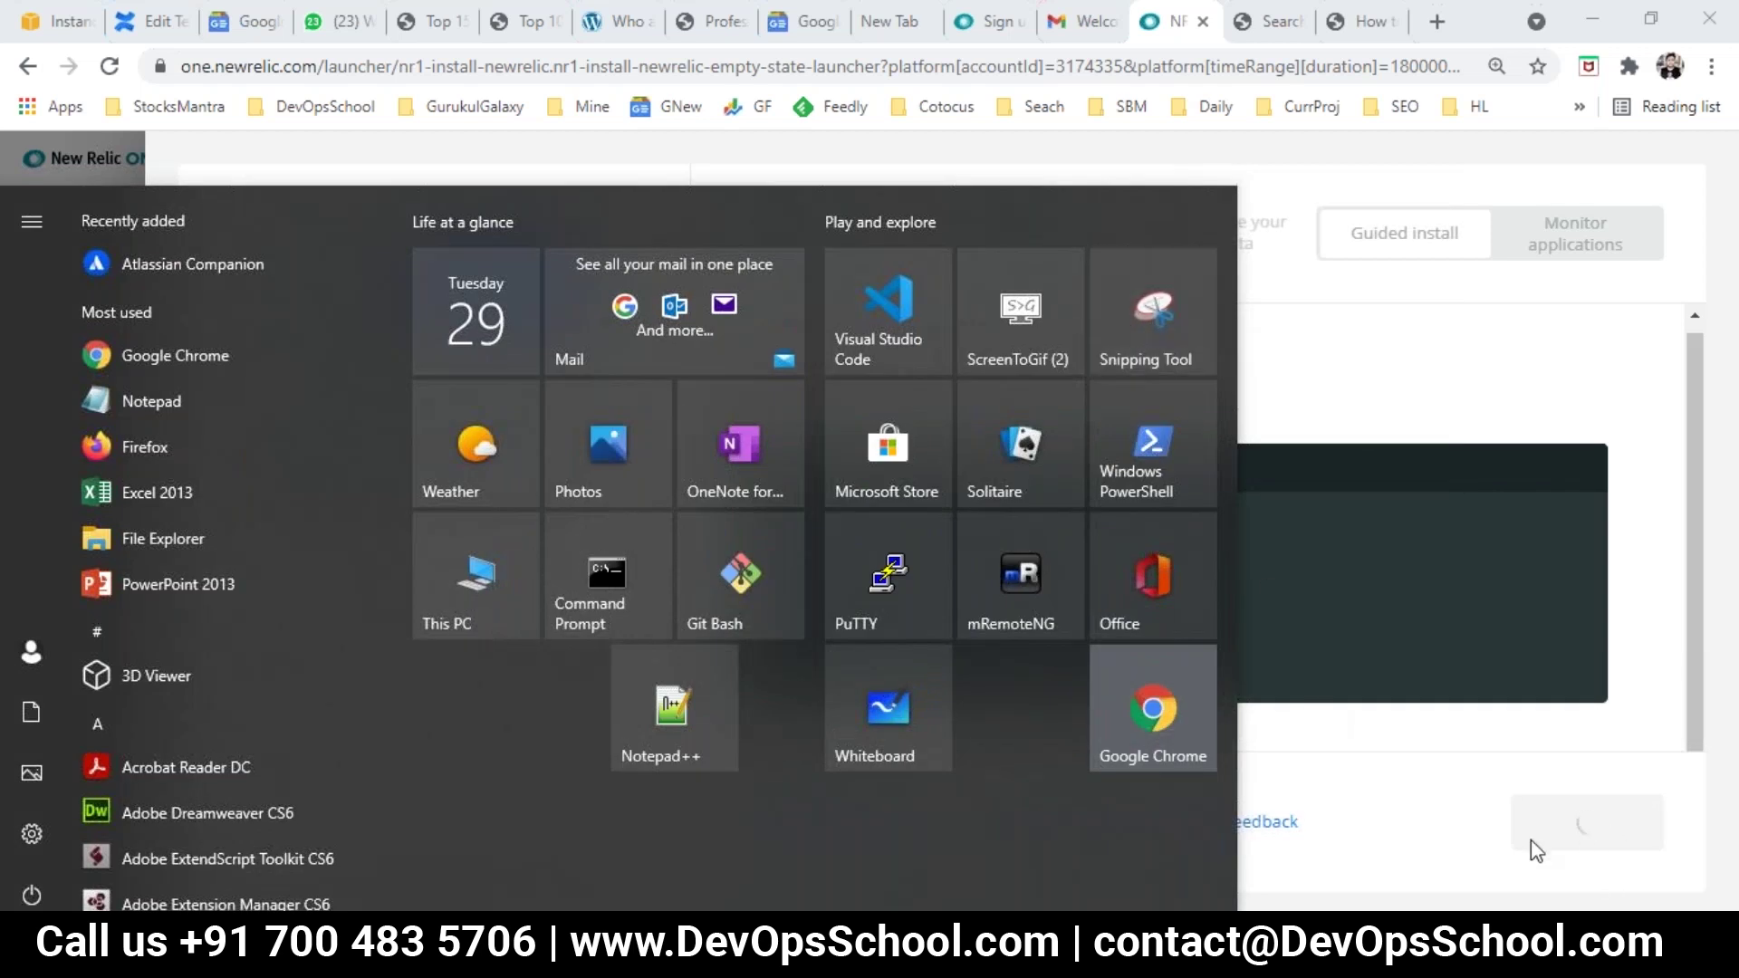
click(1589, 837)
Step: In PuTTY, review the JMX integration install line, prerequisites note and username prompt
key(alt+Tab)
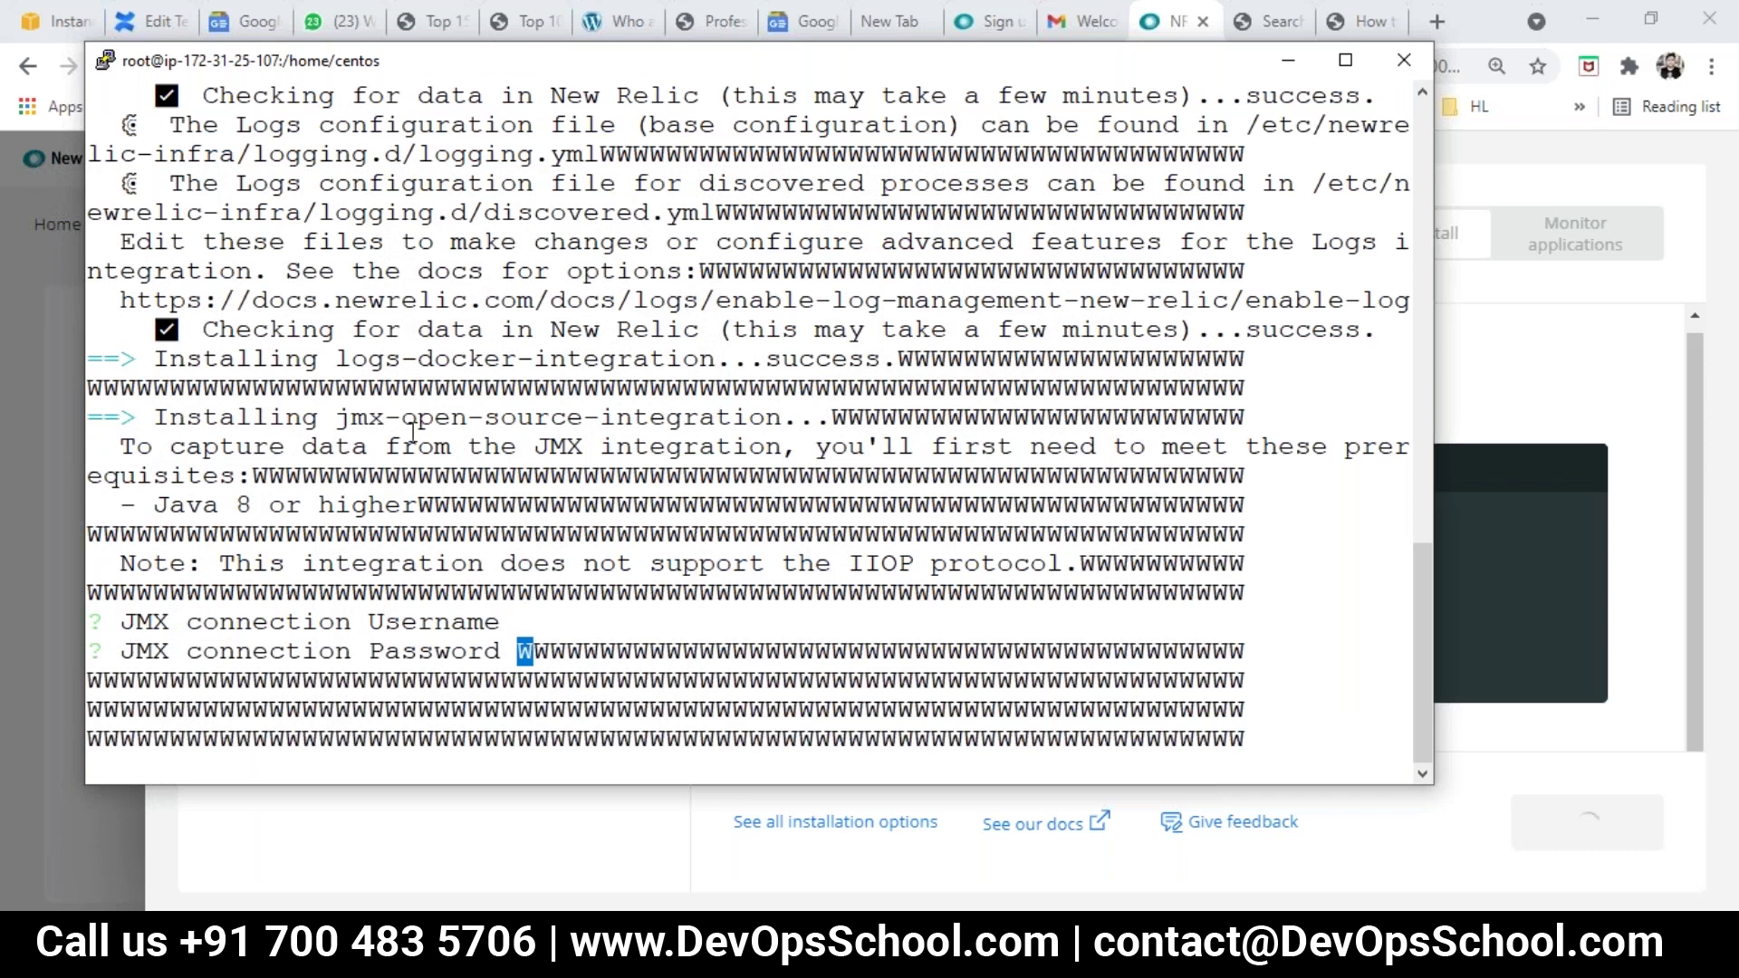
drag(285, 419, 469, 422)
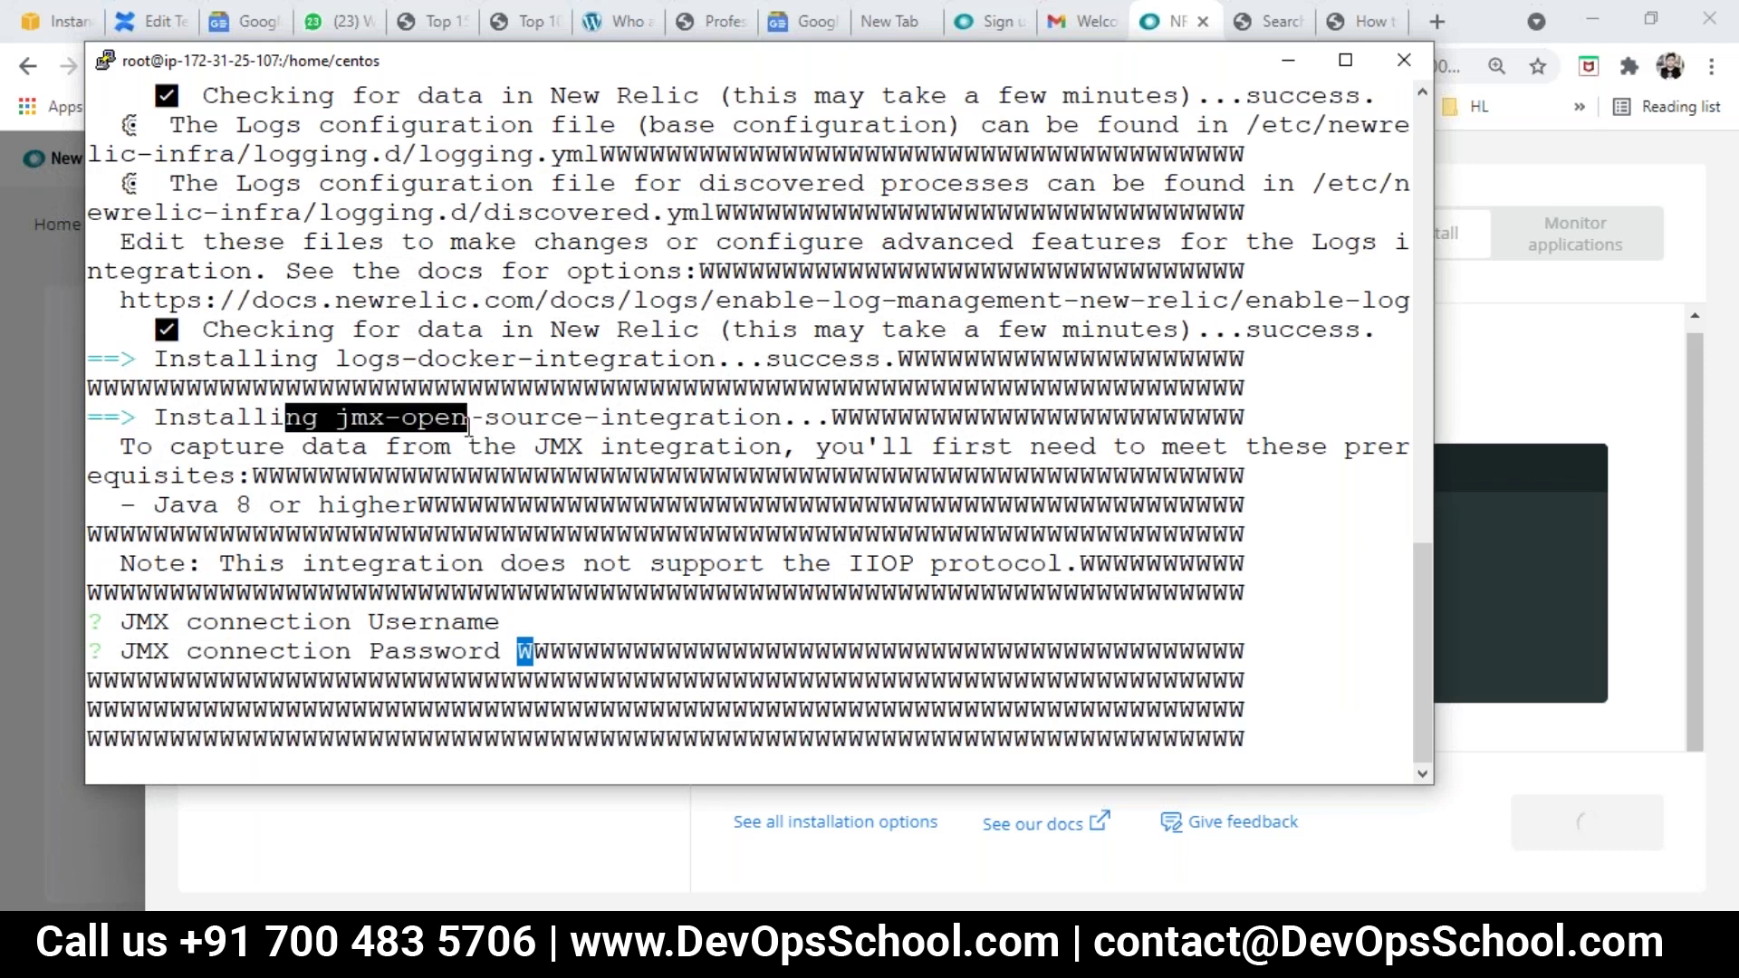
drag(470, 426, 576, 598)
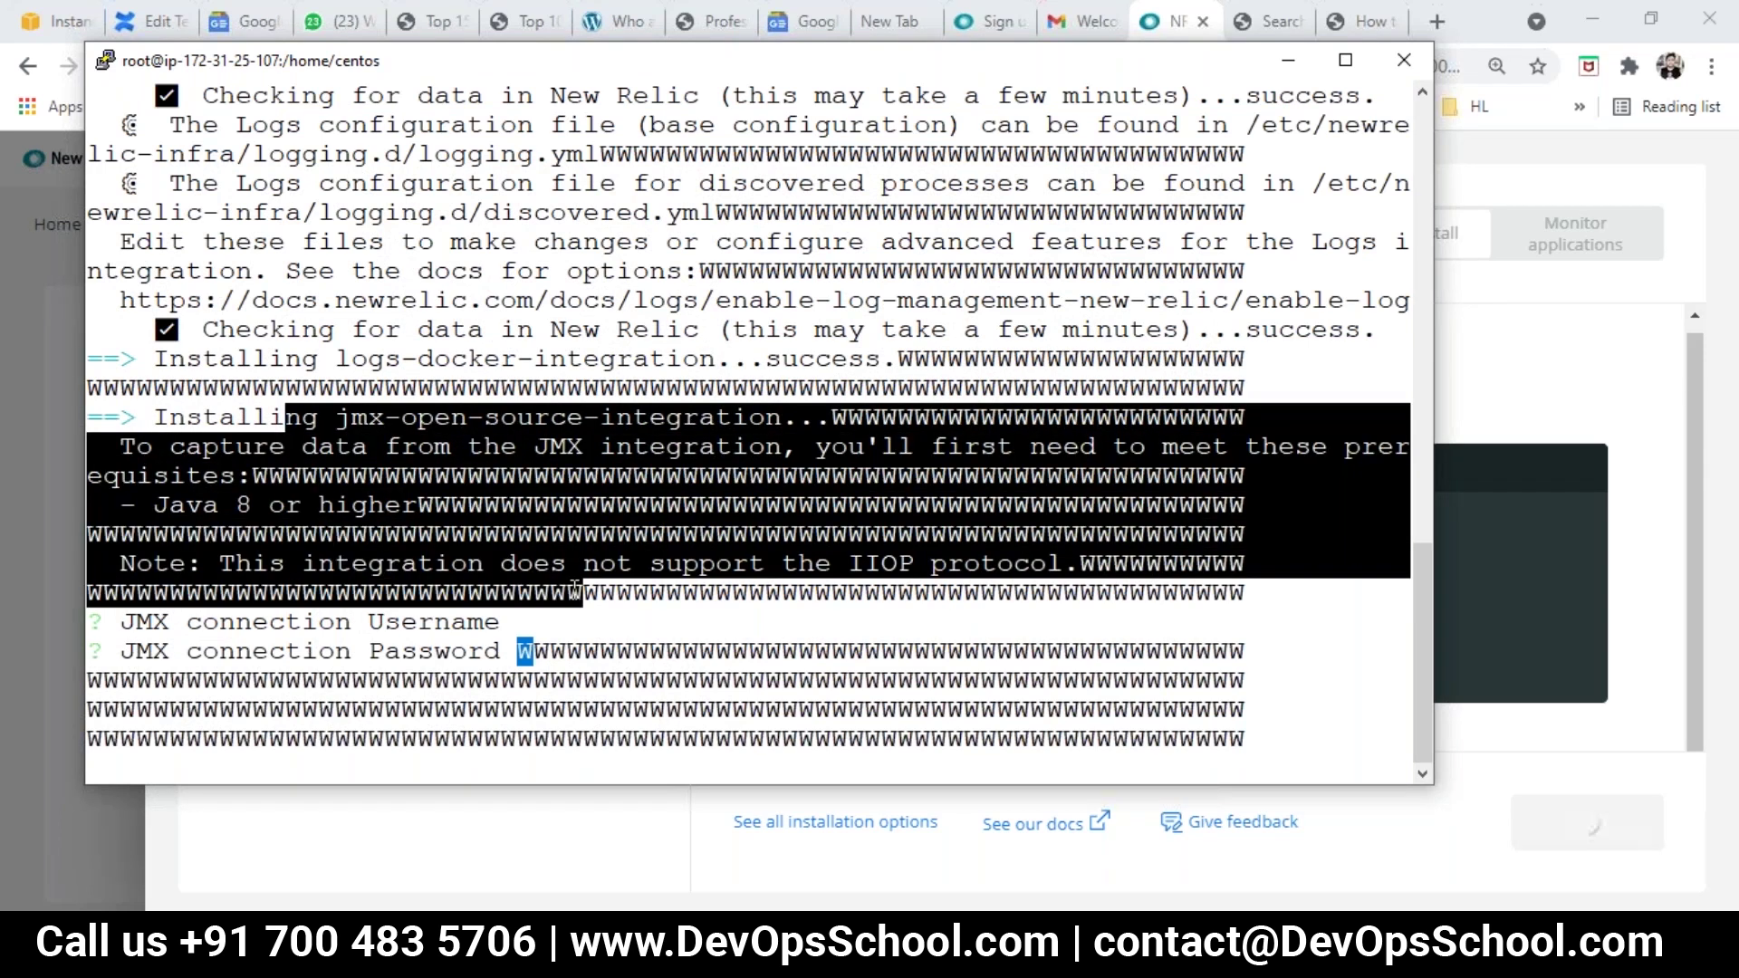
click(596, 628)
drag(285, 621, 318, 622)
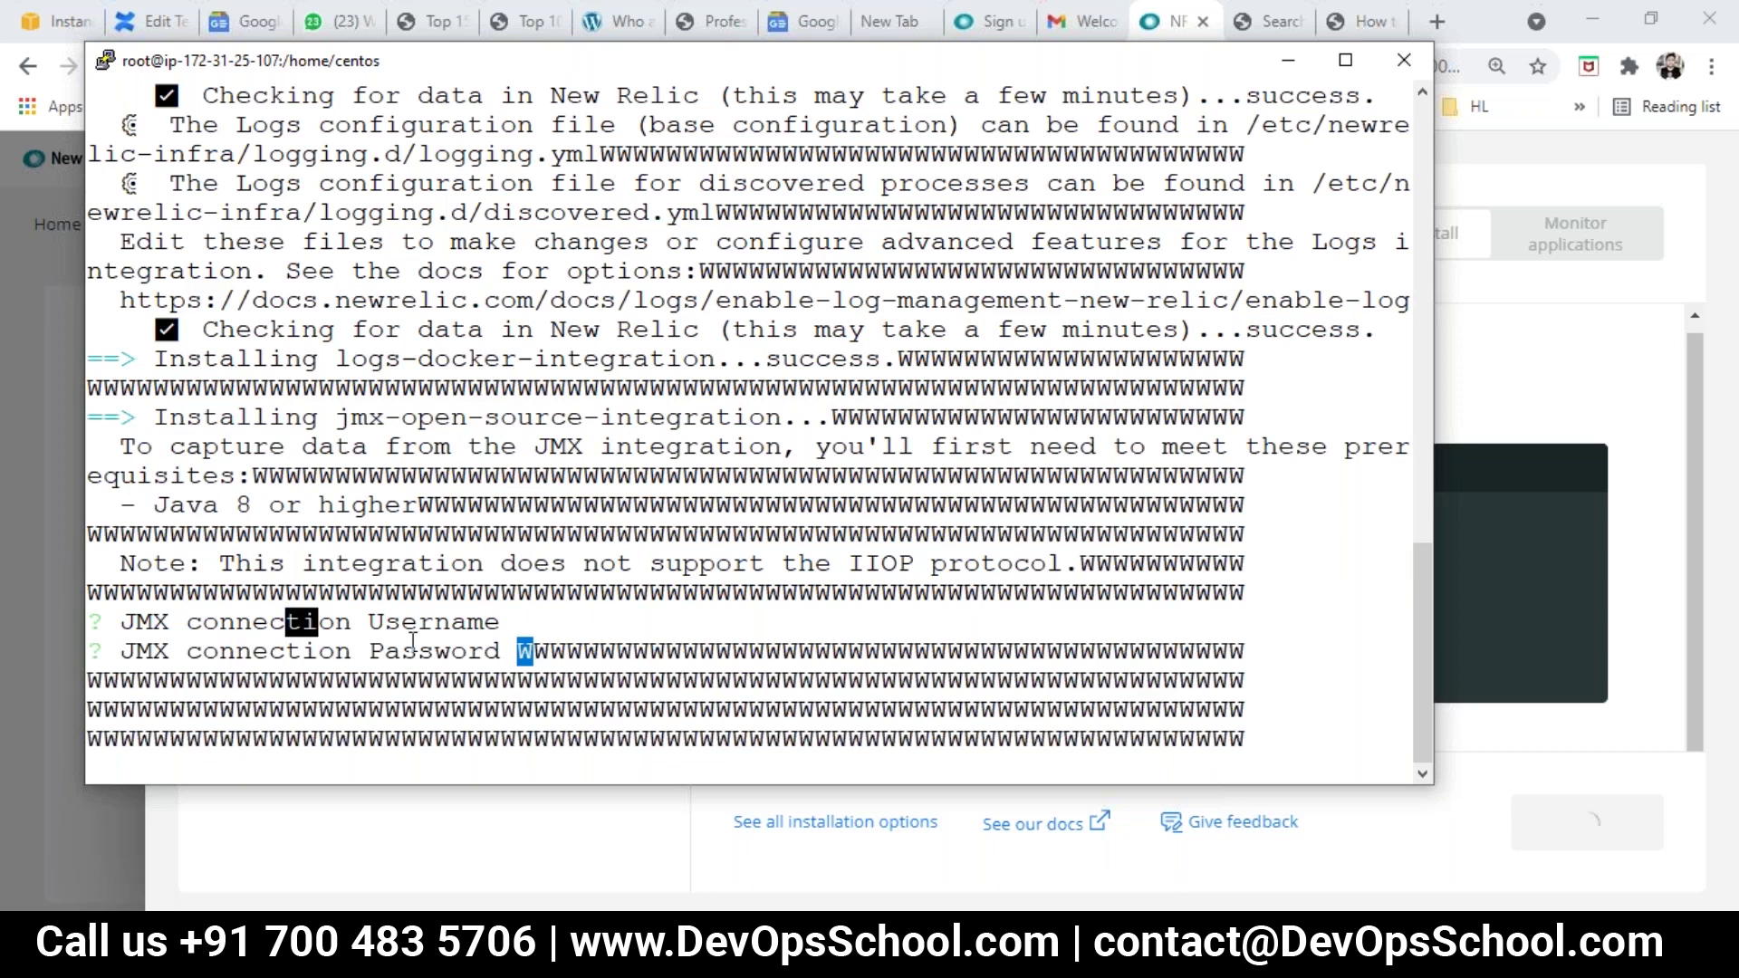
click(589, 611)
Step: Accept default JMX and PostgreSQL answers until the installer reports installation complete
key(Return)
key(Return)
key(Return)
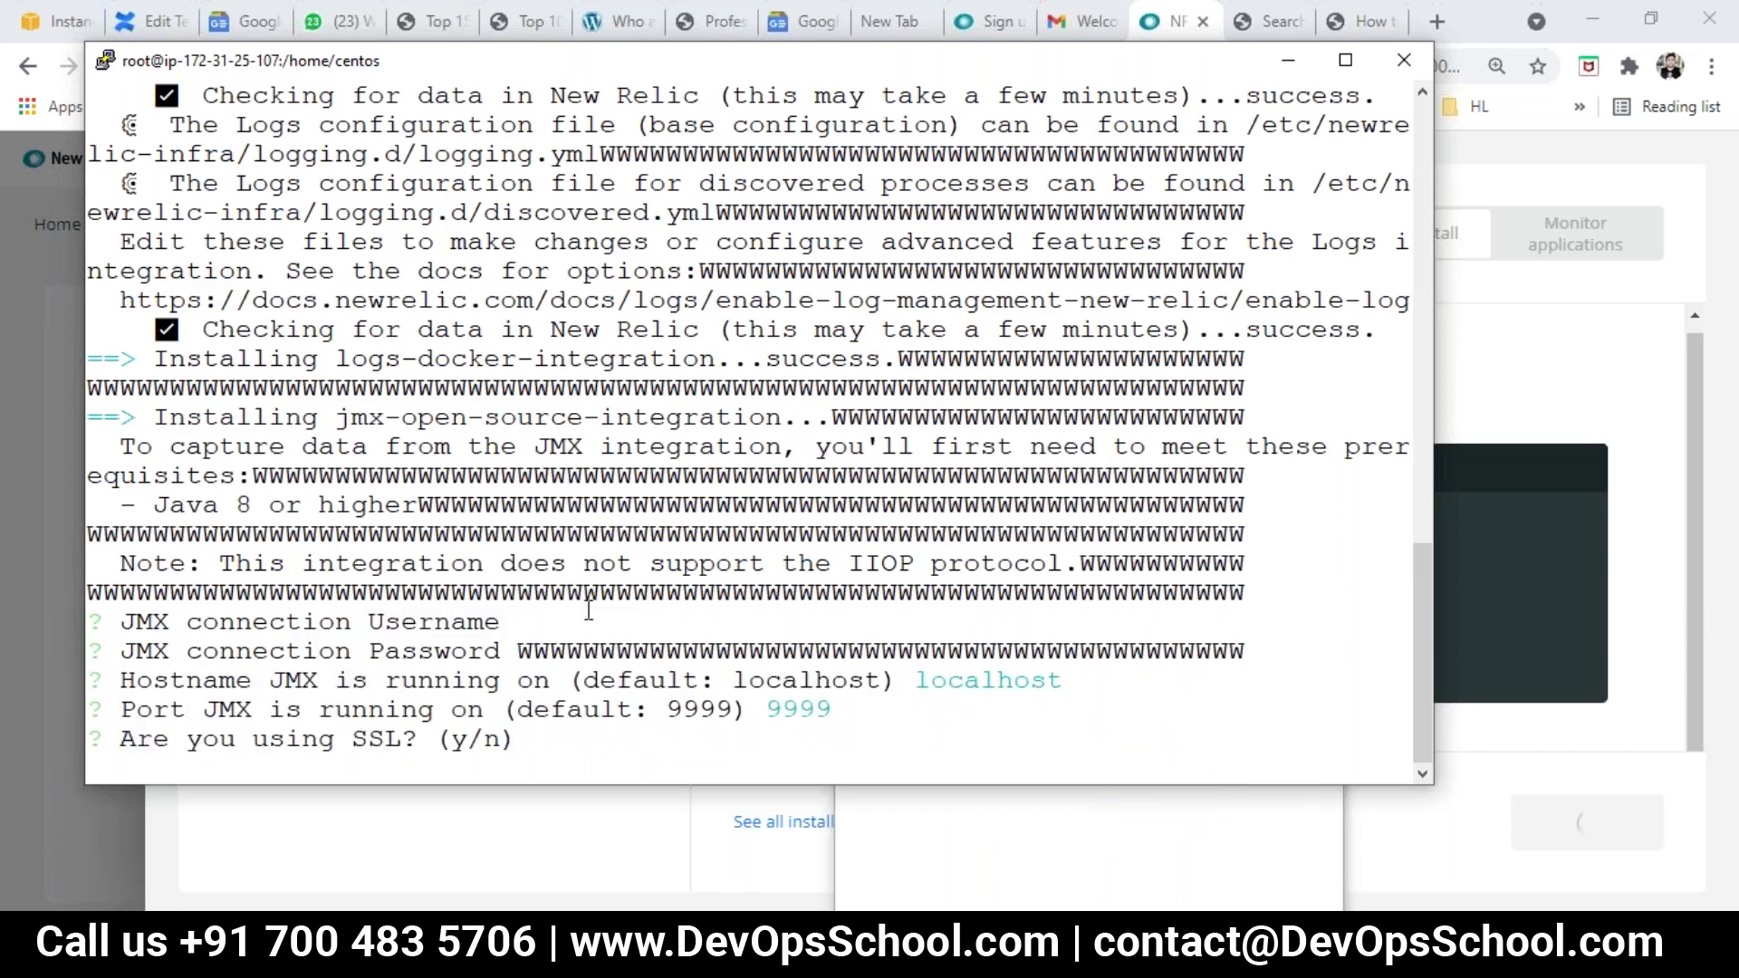
key(Return)
key(Return)
key(Return)
key(Return)
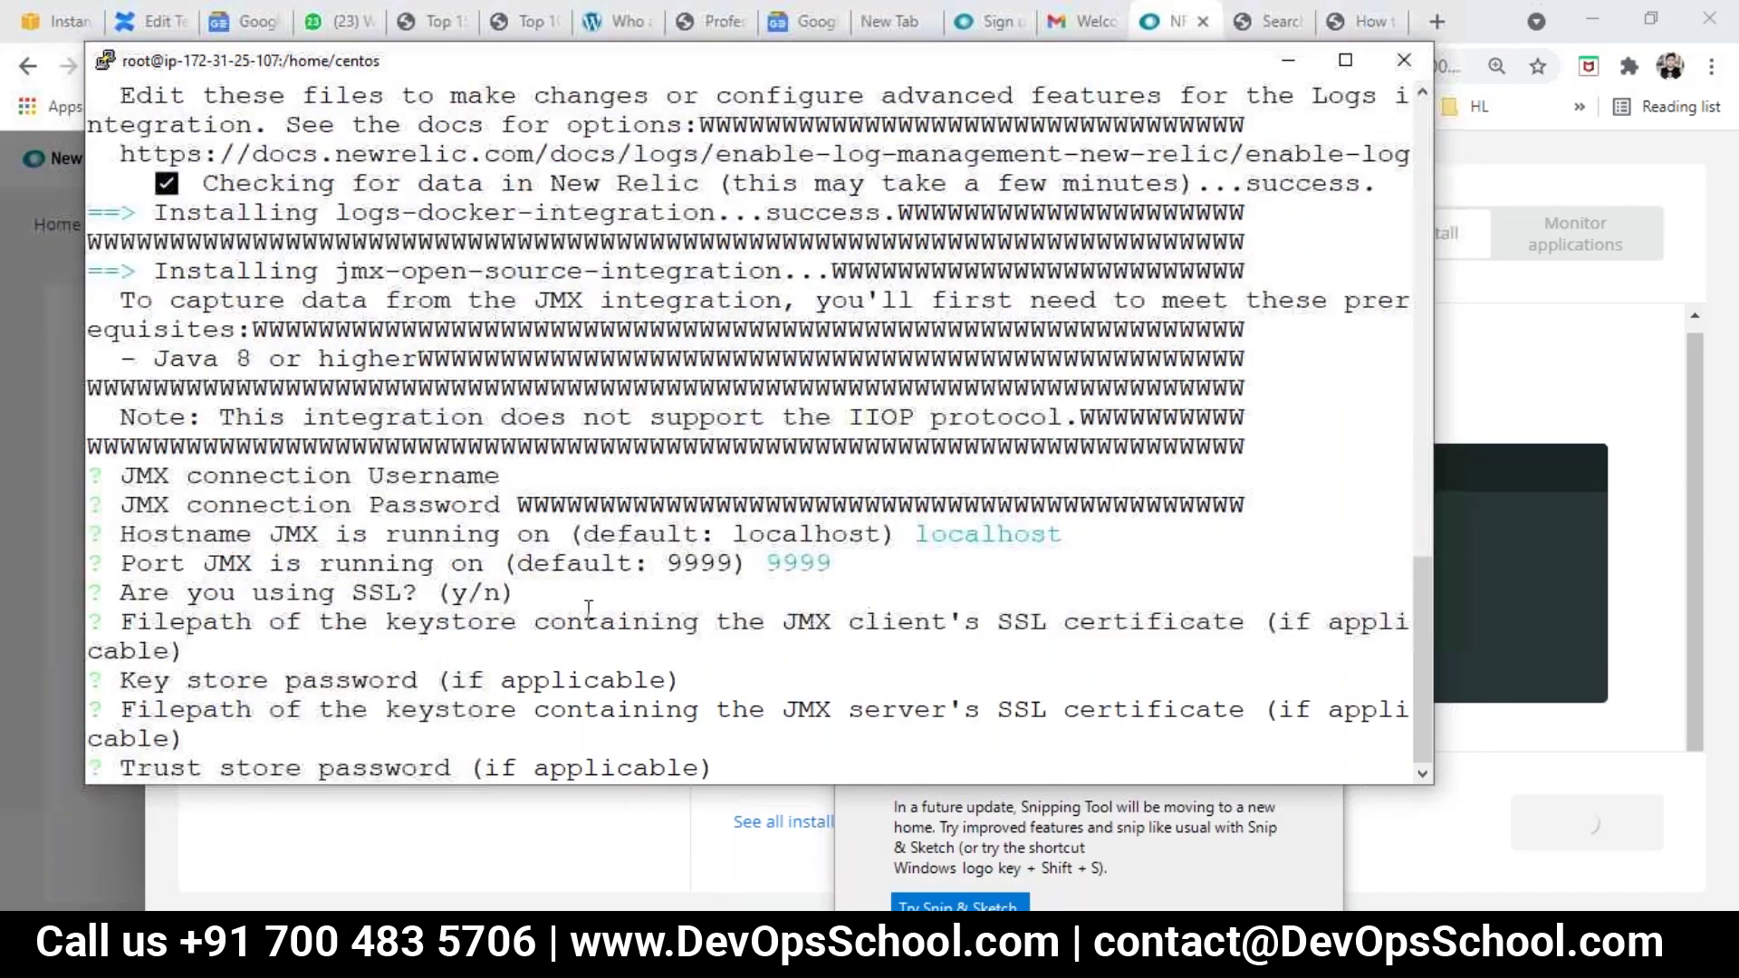
key(Return)
key(Return)
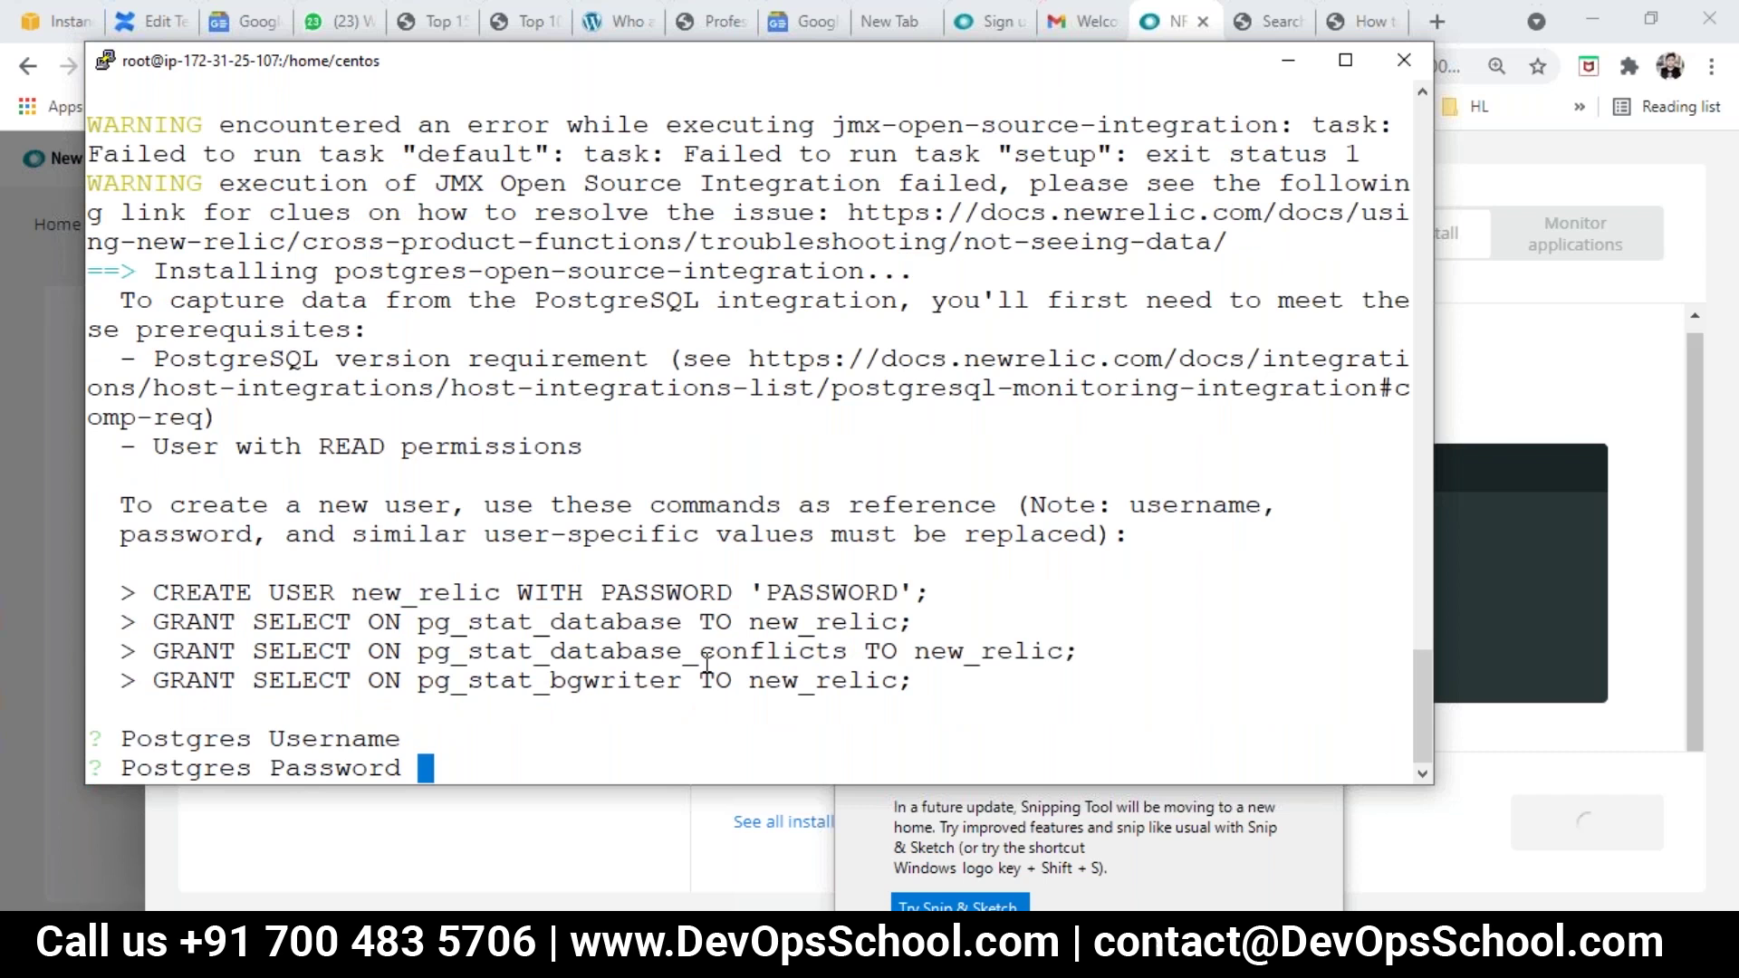
key(Return)
key(Return)
key(Return)
key(Return)
key(Return)
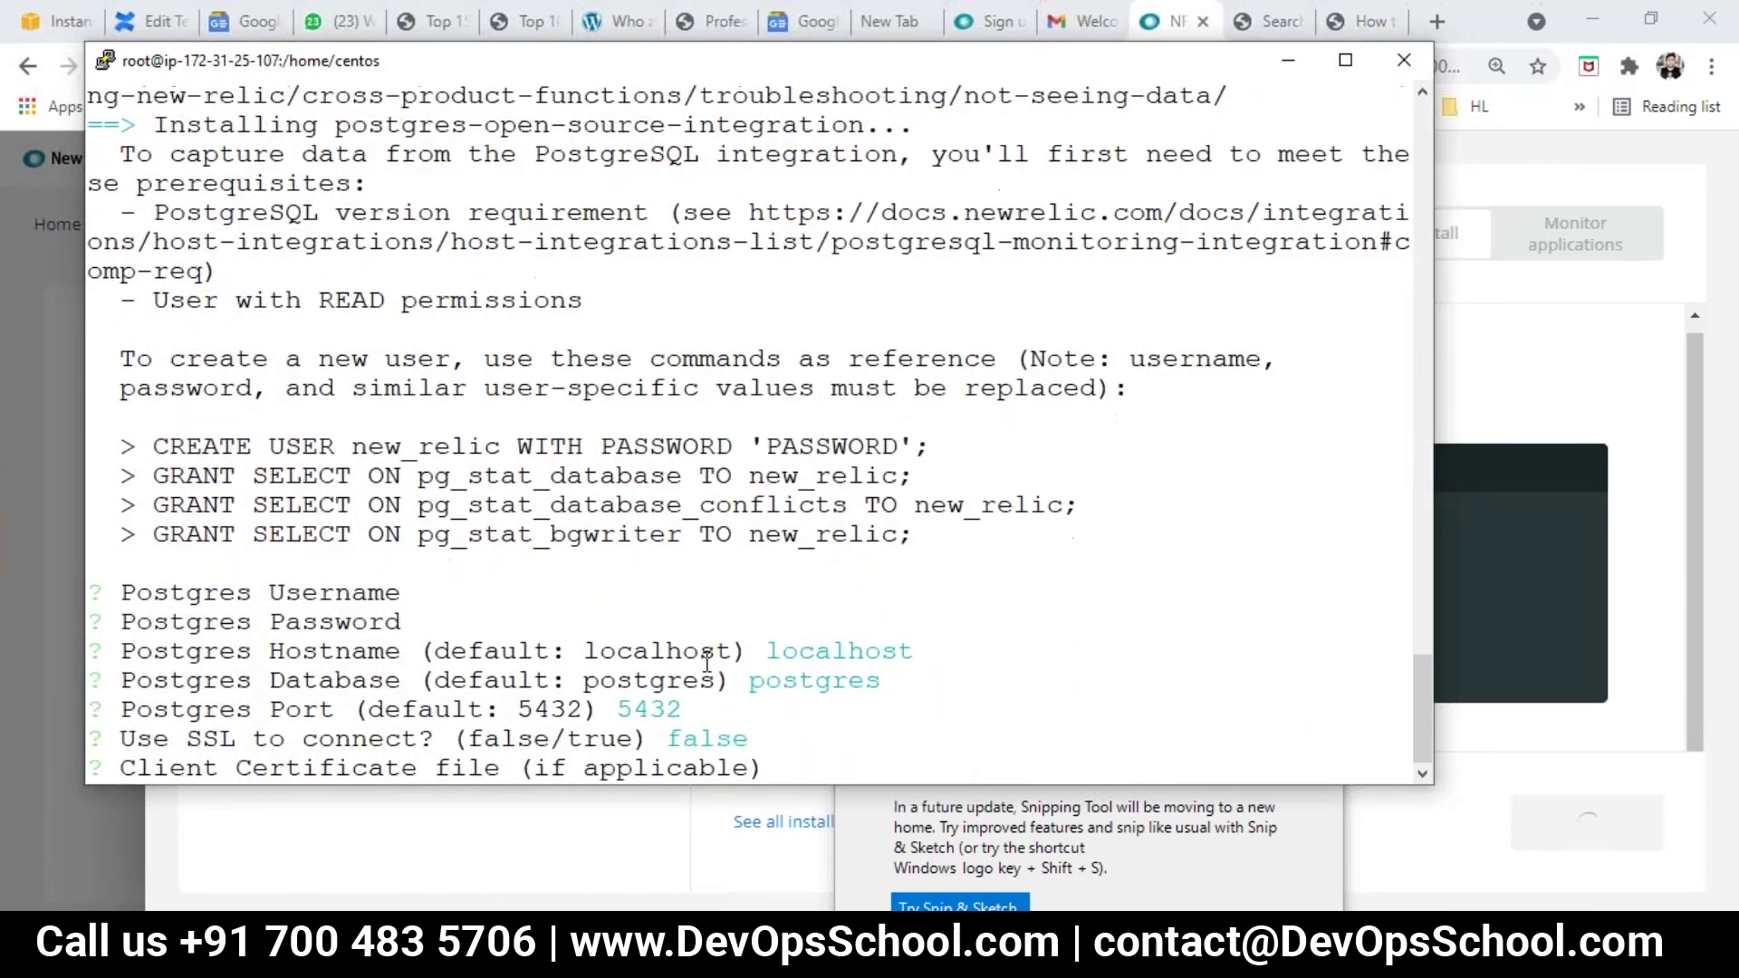
key(Return)
key(Return)
key(Return)
key(Return)
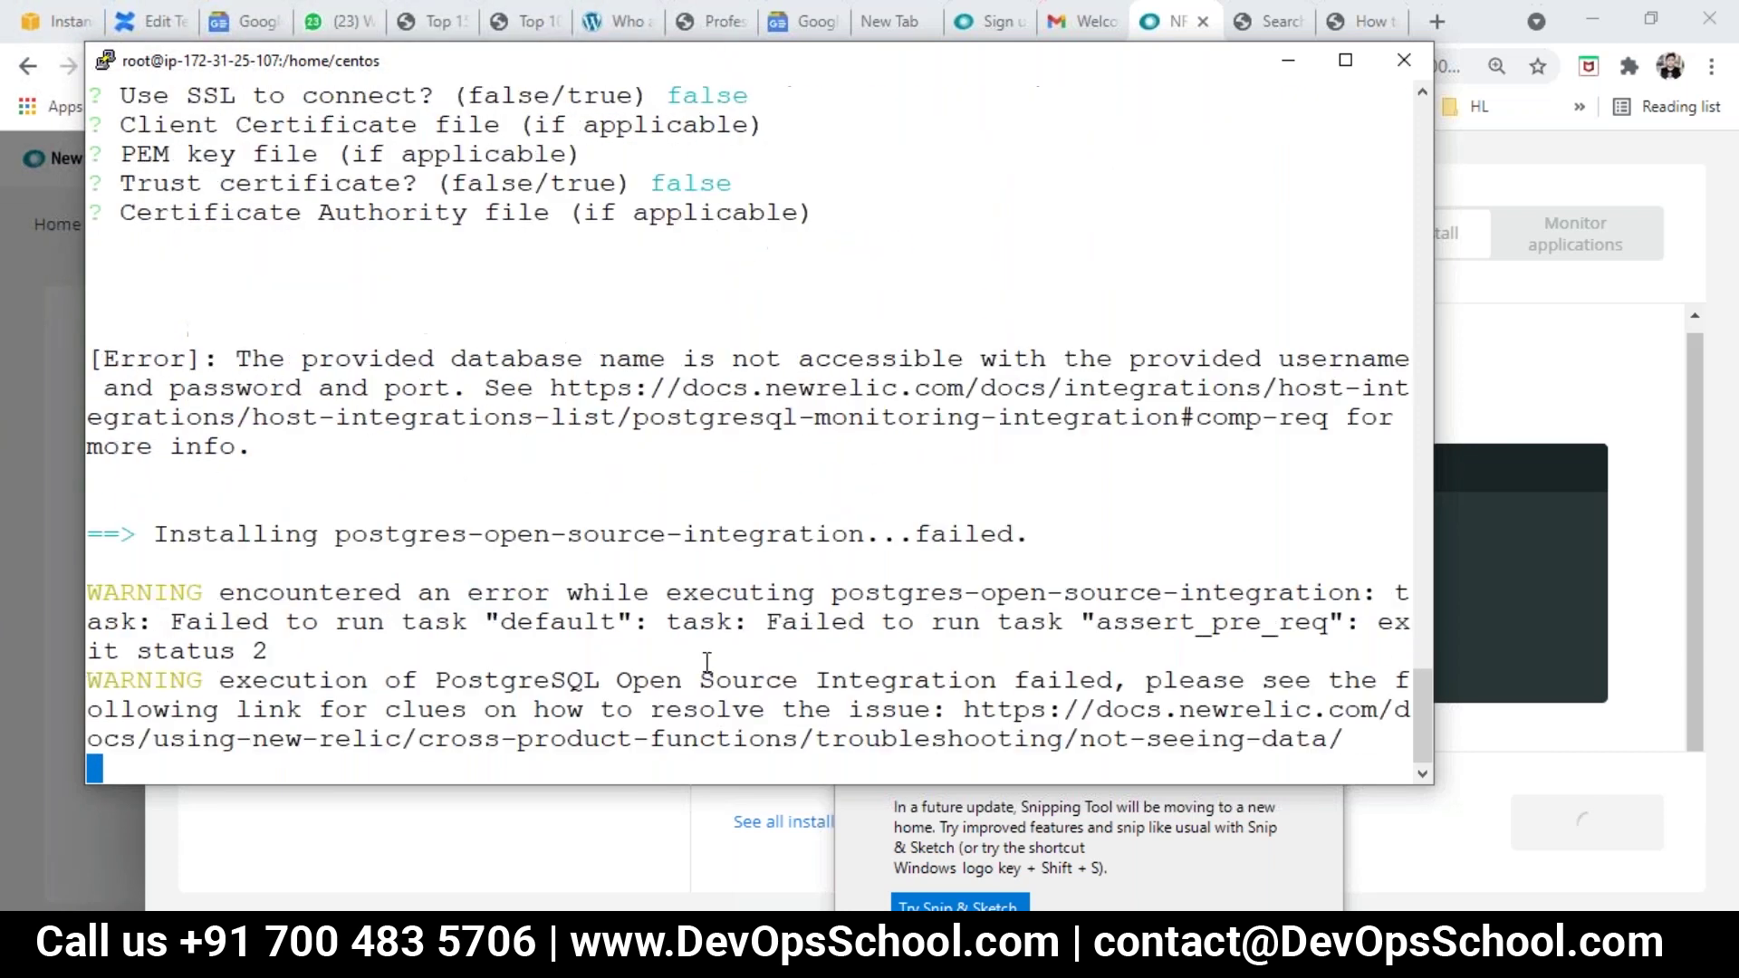
key(Return)
key(Return)
key(Return)
key(Return)
key(Return)
key(Return)
key(Return)
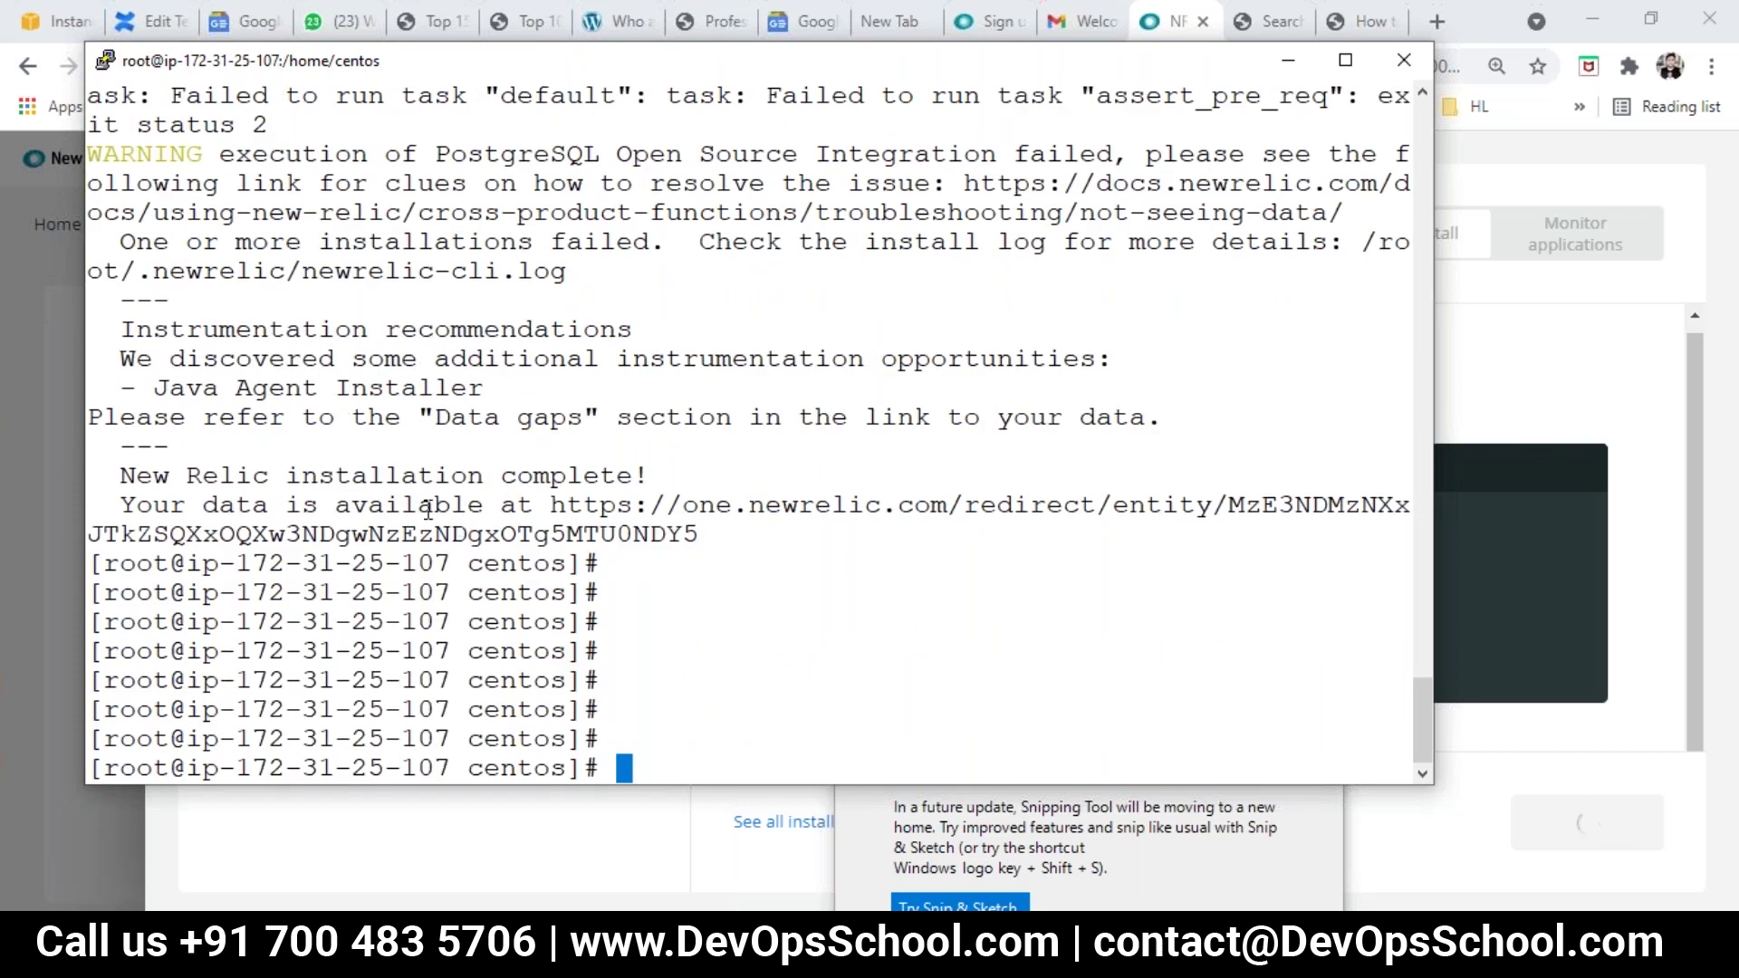
Step: Note the installation complete message and run 'ps -eaf | grep newrelic'
double_click(270, 471)
double_click(385, 475)
double_click(535, 477)
text(ps -eaf | )
text(grep )
text(i)
key(BackSpace)
text(new)
key(BackSpace)
text(wr)
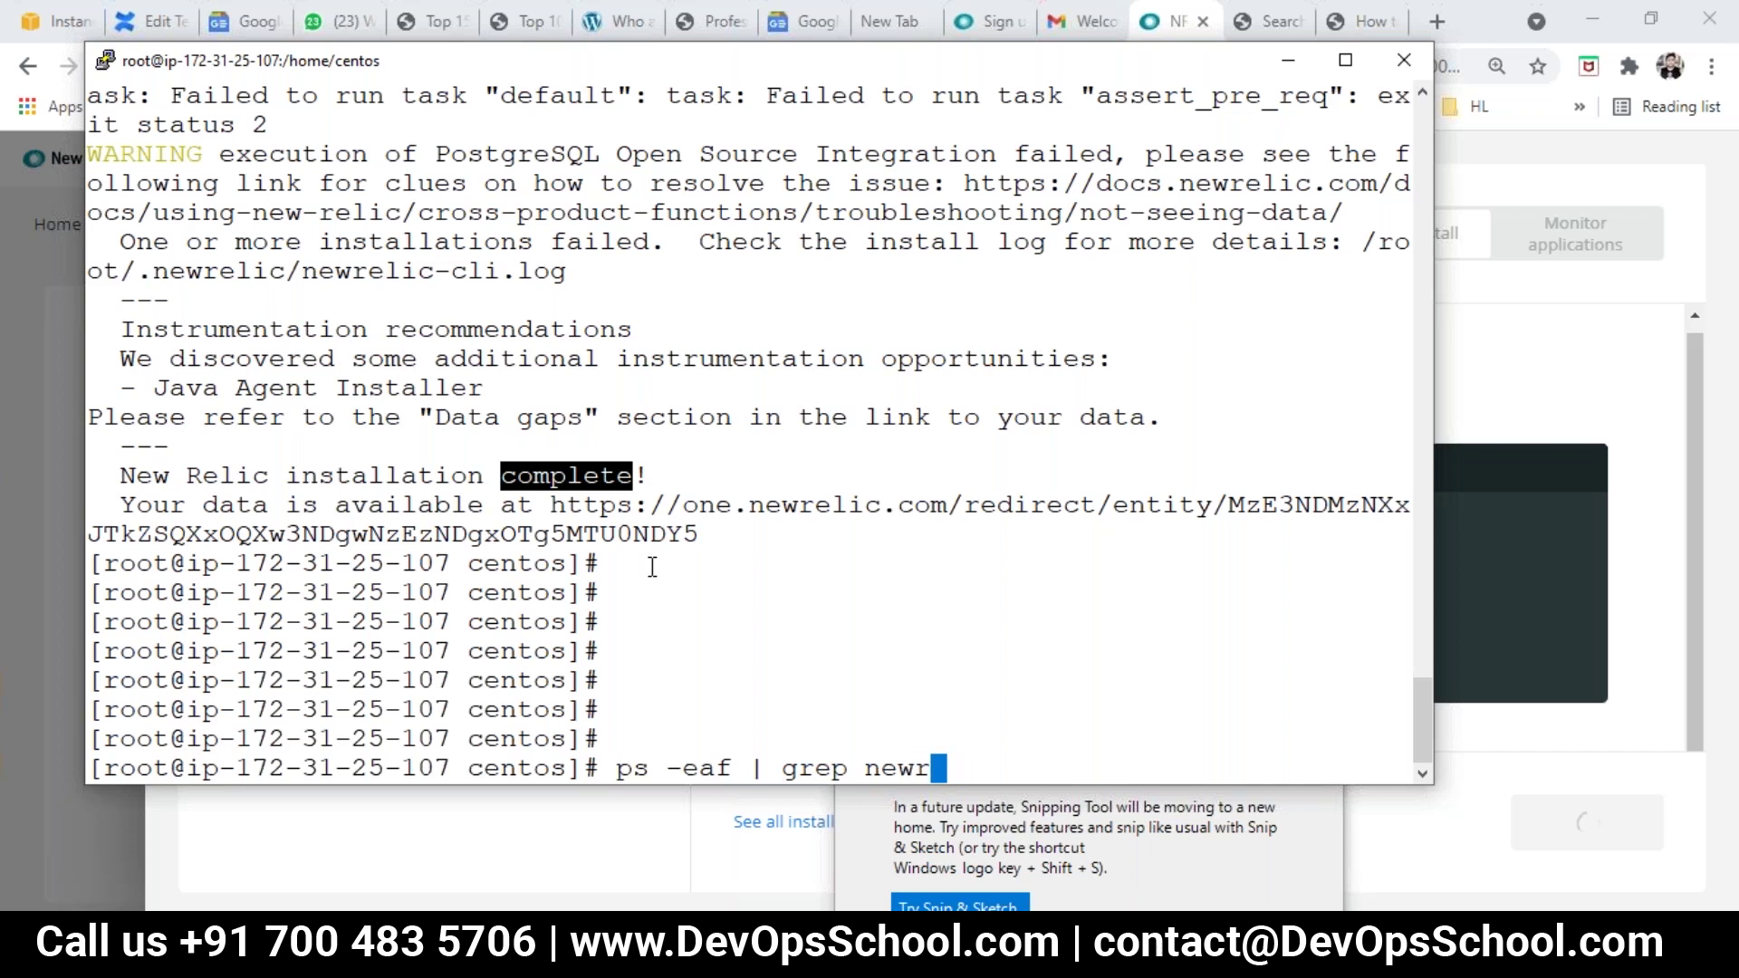
text(elic)
key(Return)
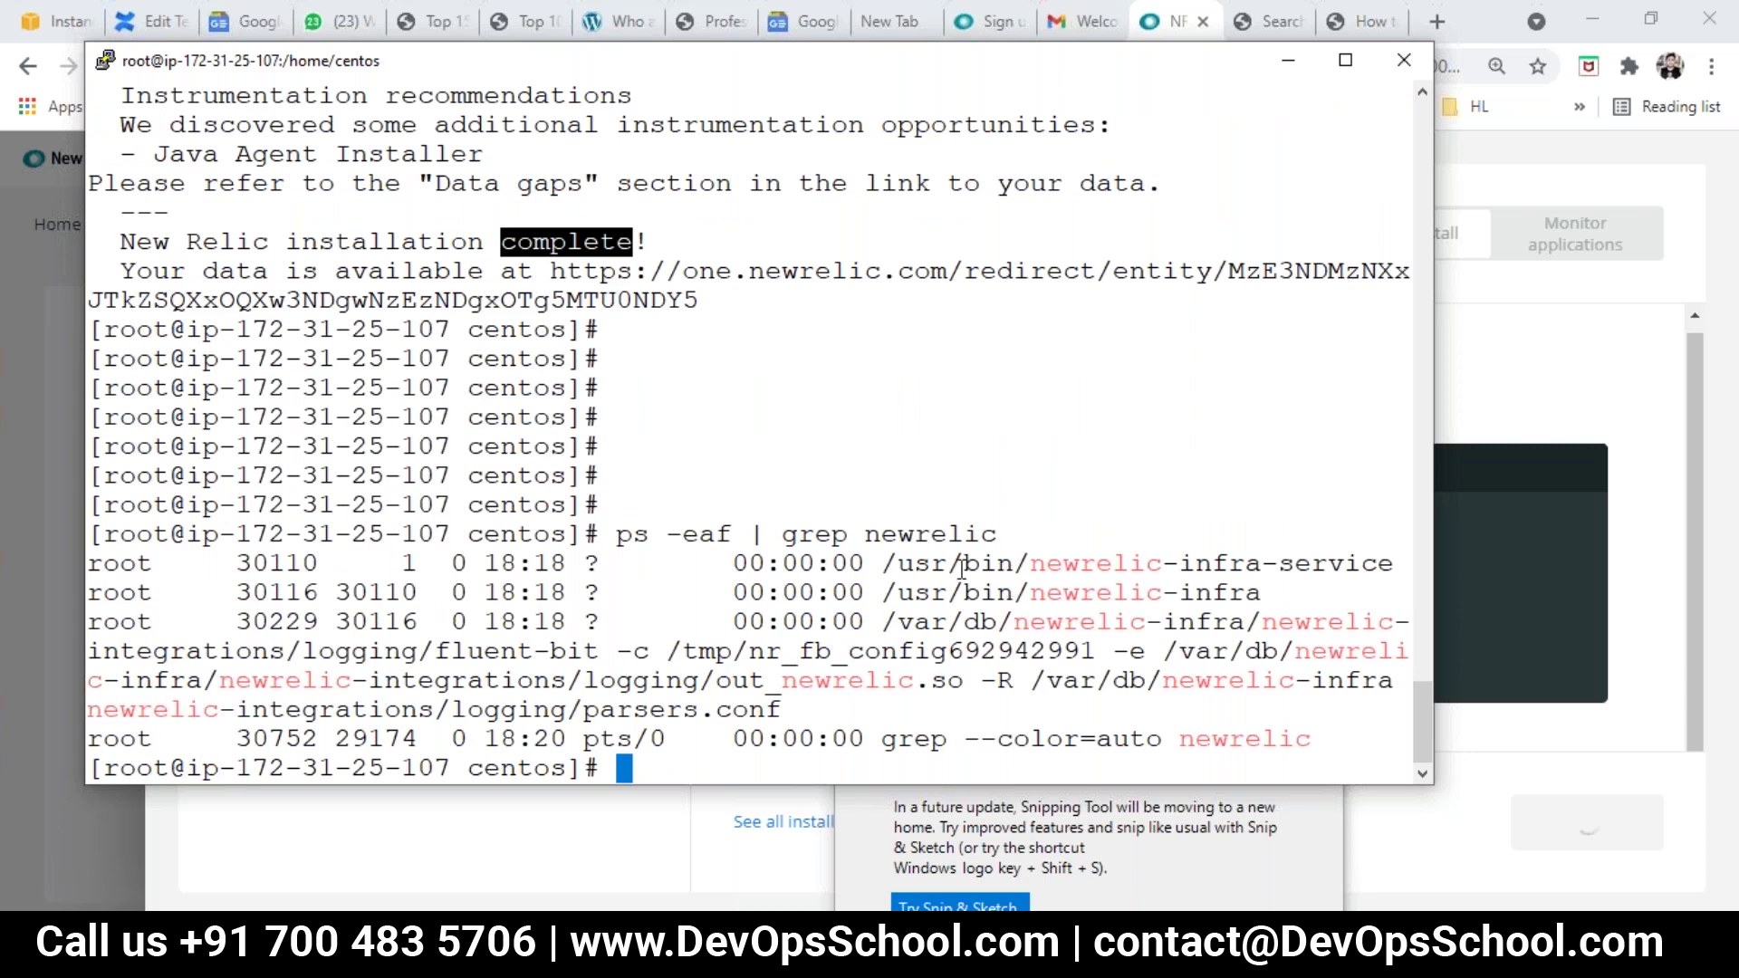
Step: Highlight the newrelic-infra-service, newrelic-infra and fluent-bit process lines, then return to Chrome
drag(901, 565, 1150, 612)
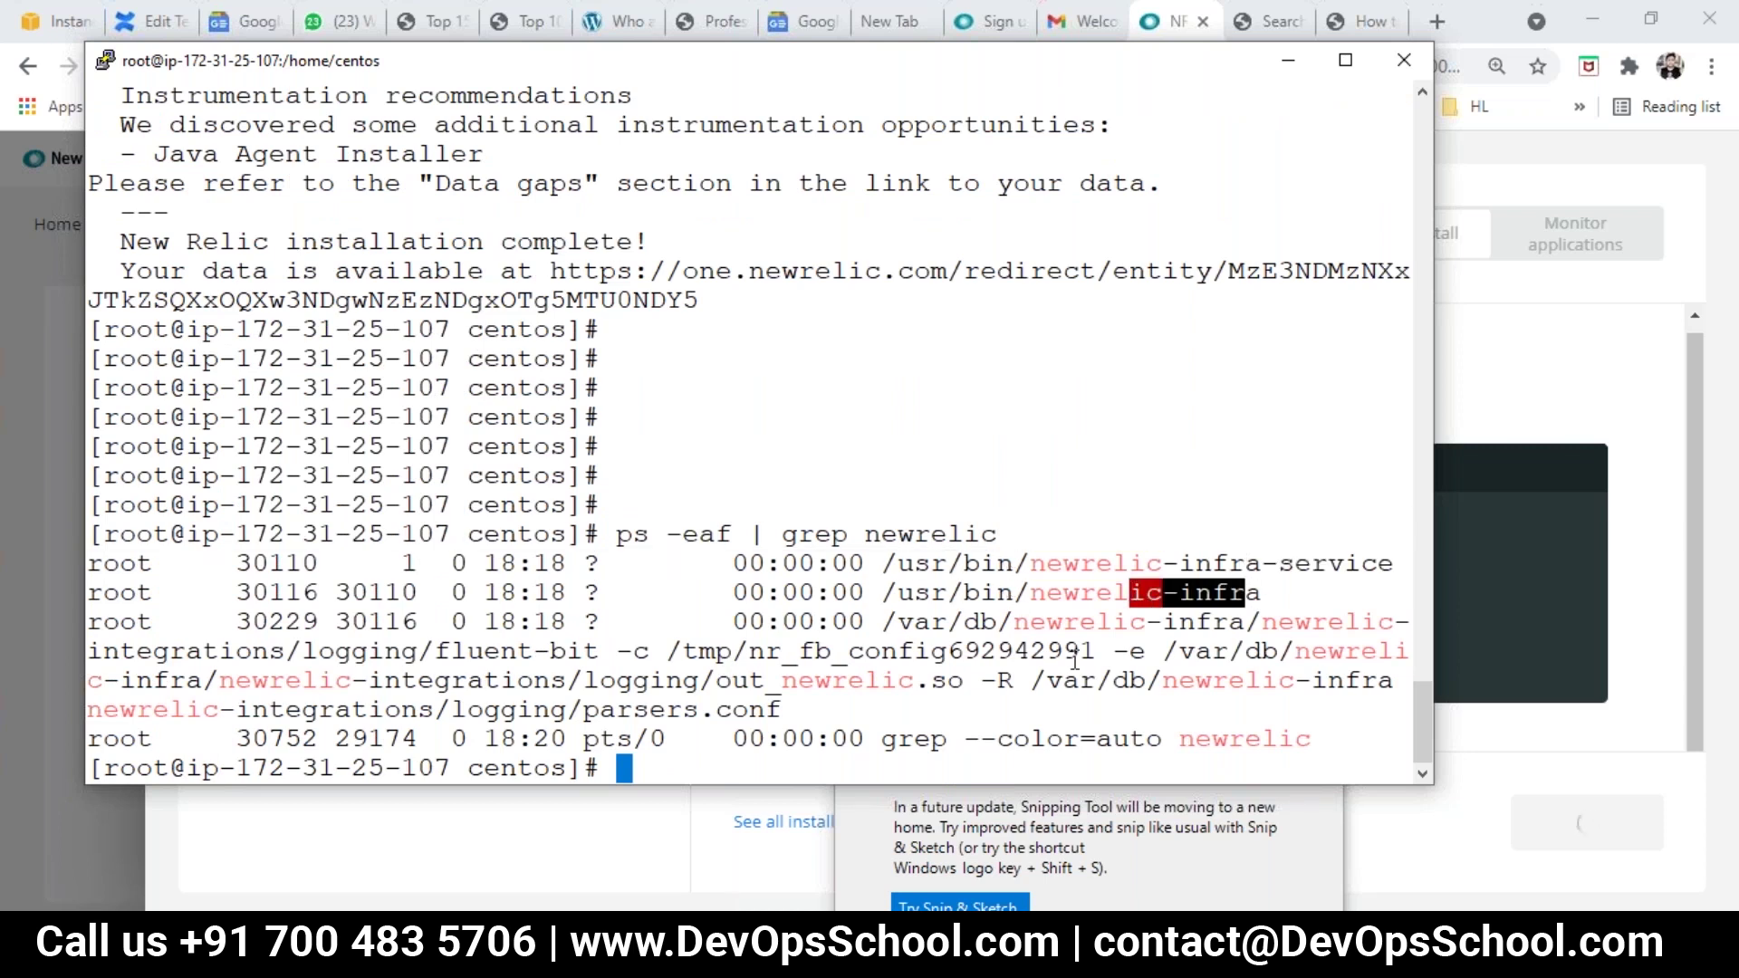
drag(500, 652, 337, 651)
drag(962, 561, 1157, 625)
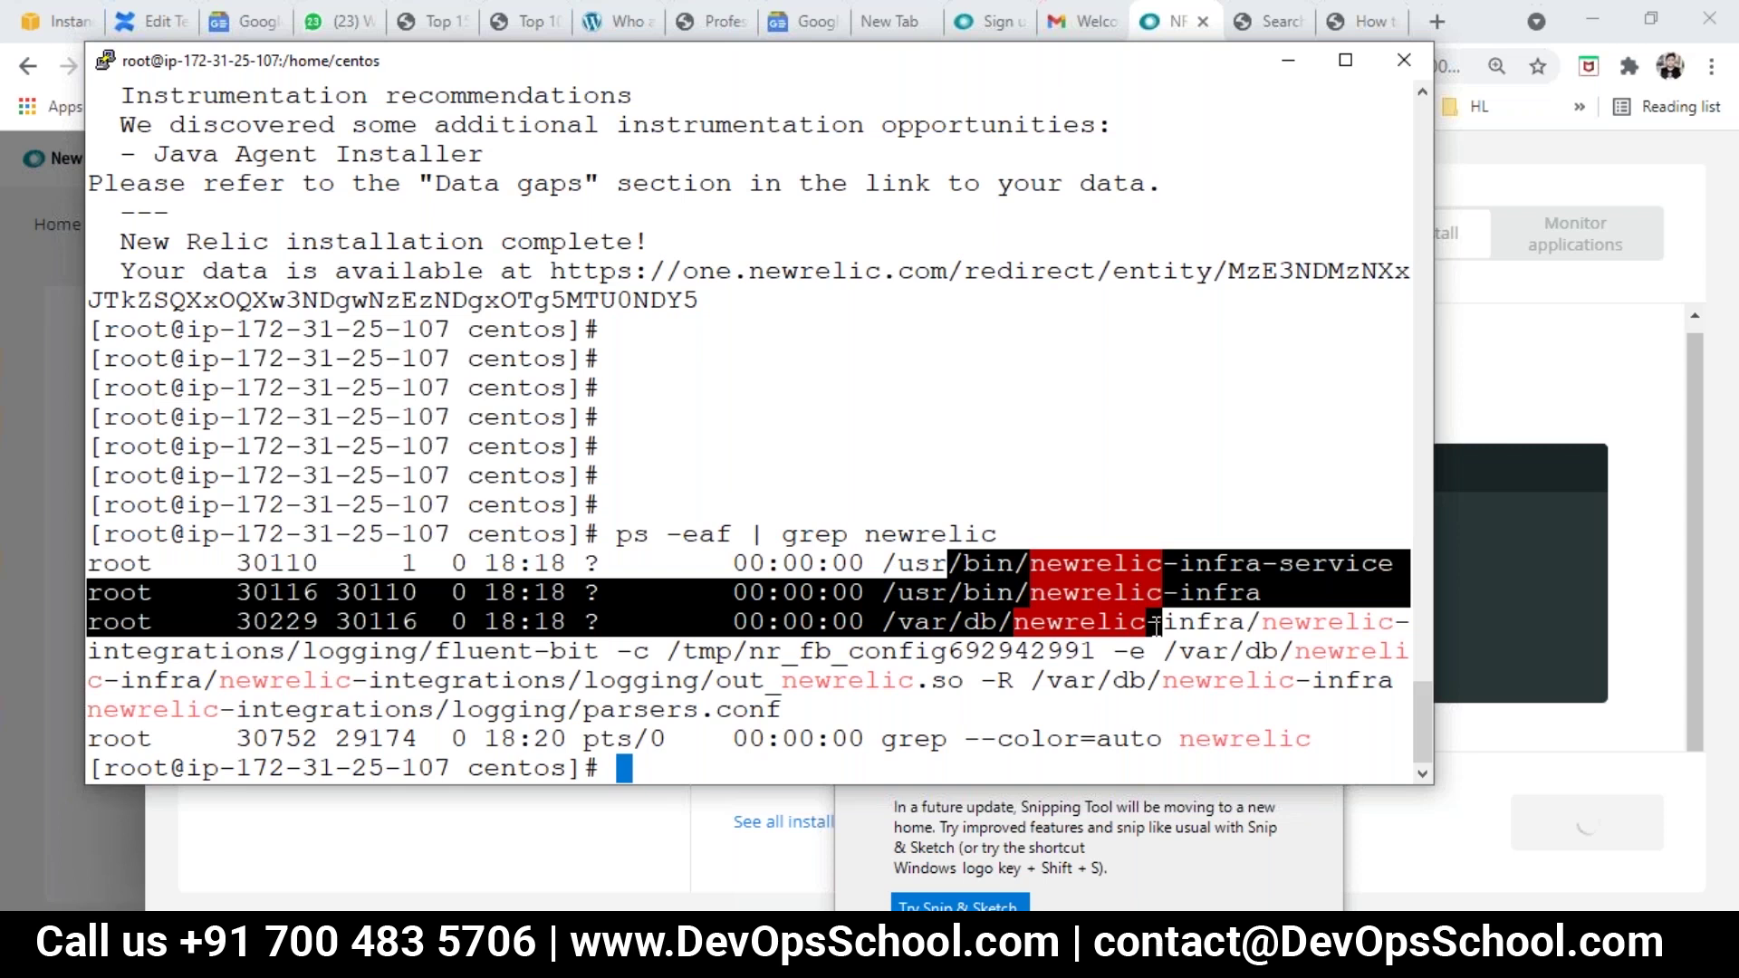
drag(1157, 625, 1182, 671)
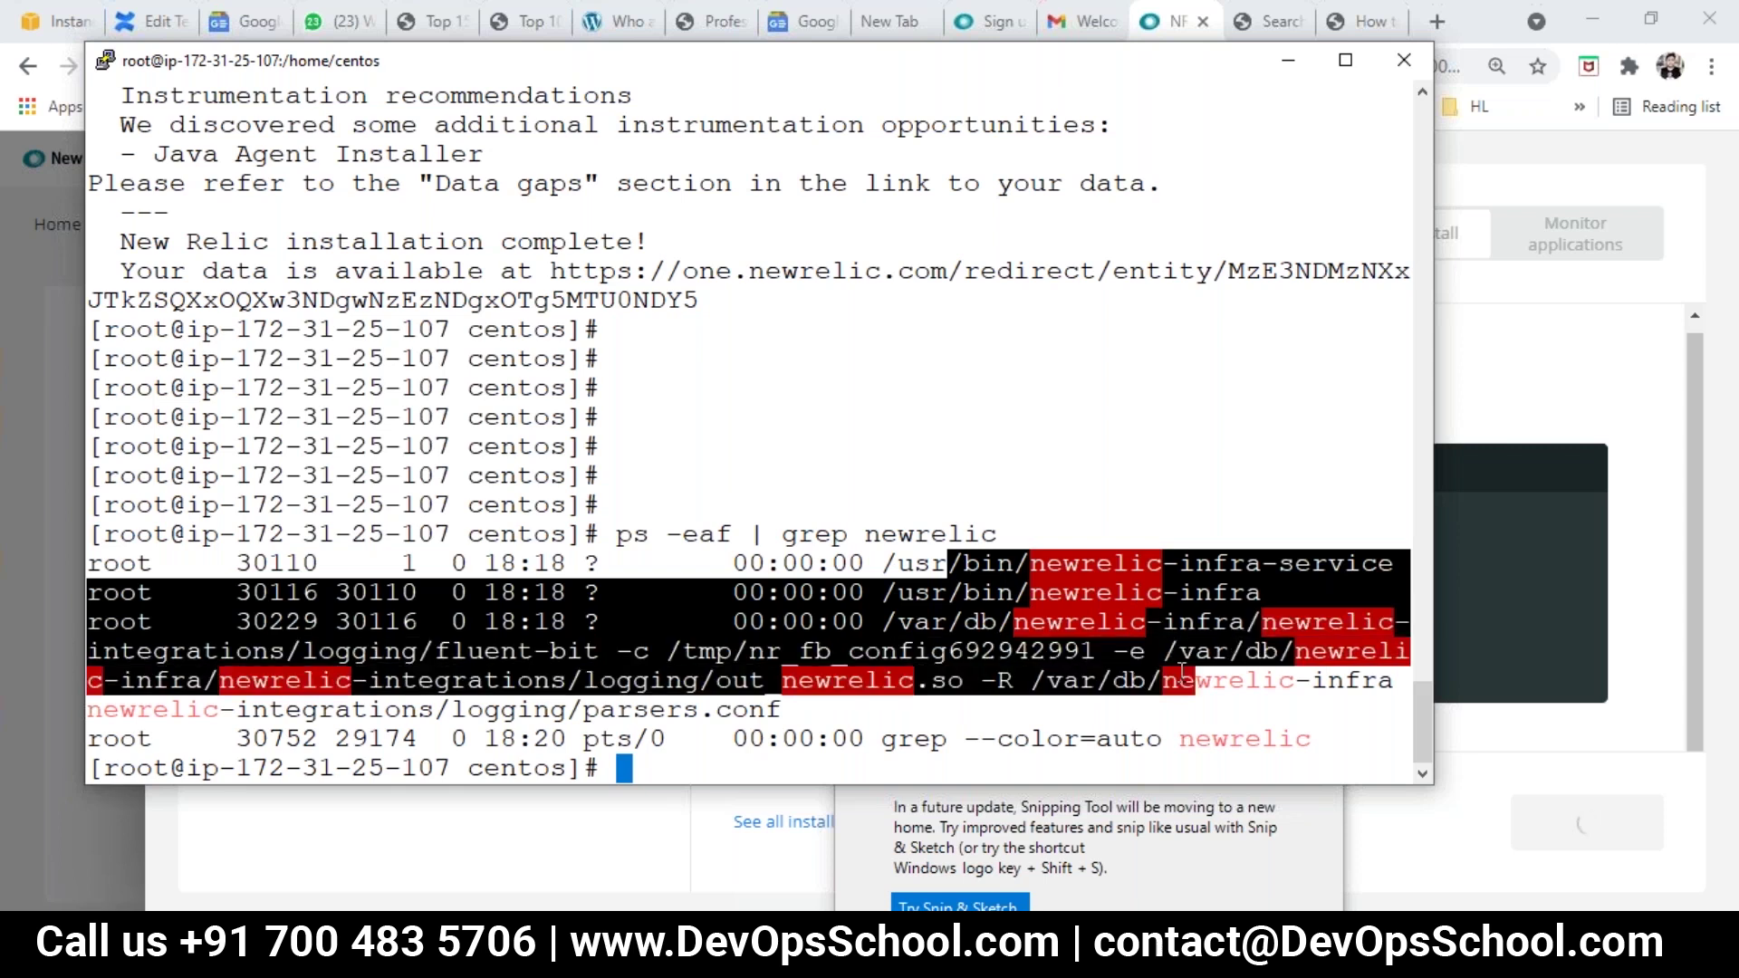
click(1481, 787)
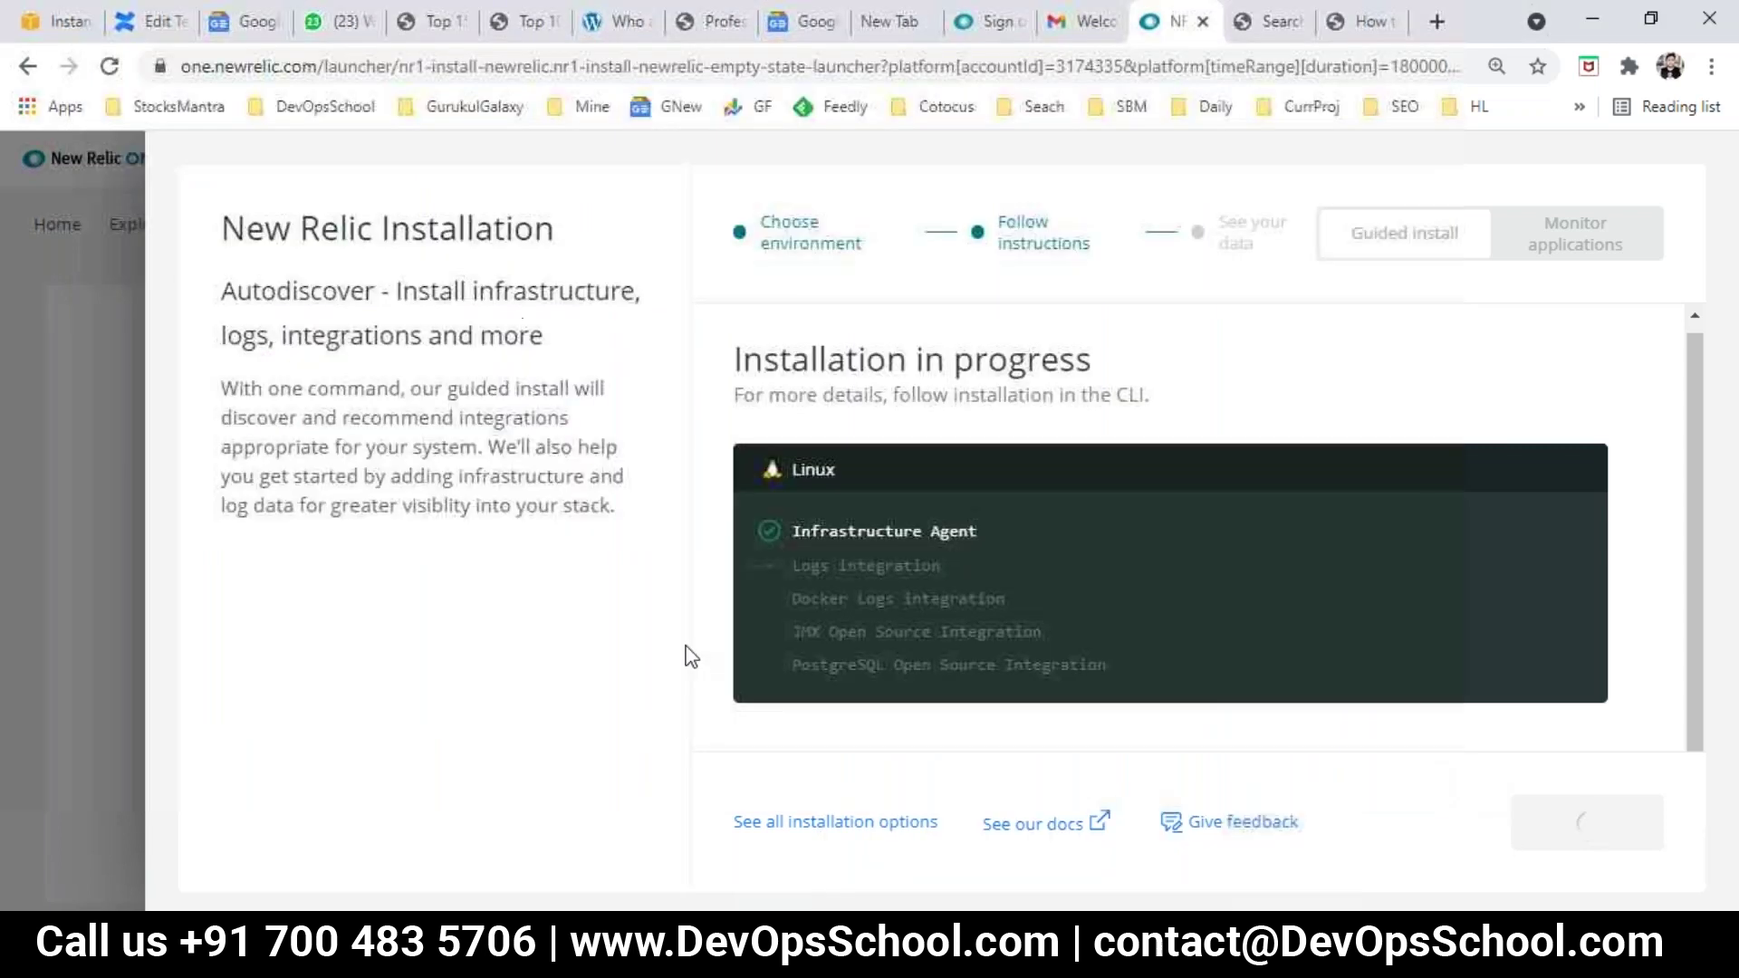
Step: Reload the stalled installation page and wait until the Infrastructure Hosts view loads
click(110, 66)
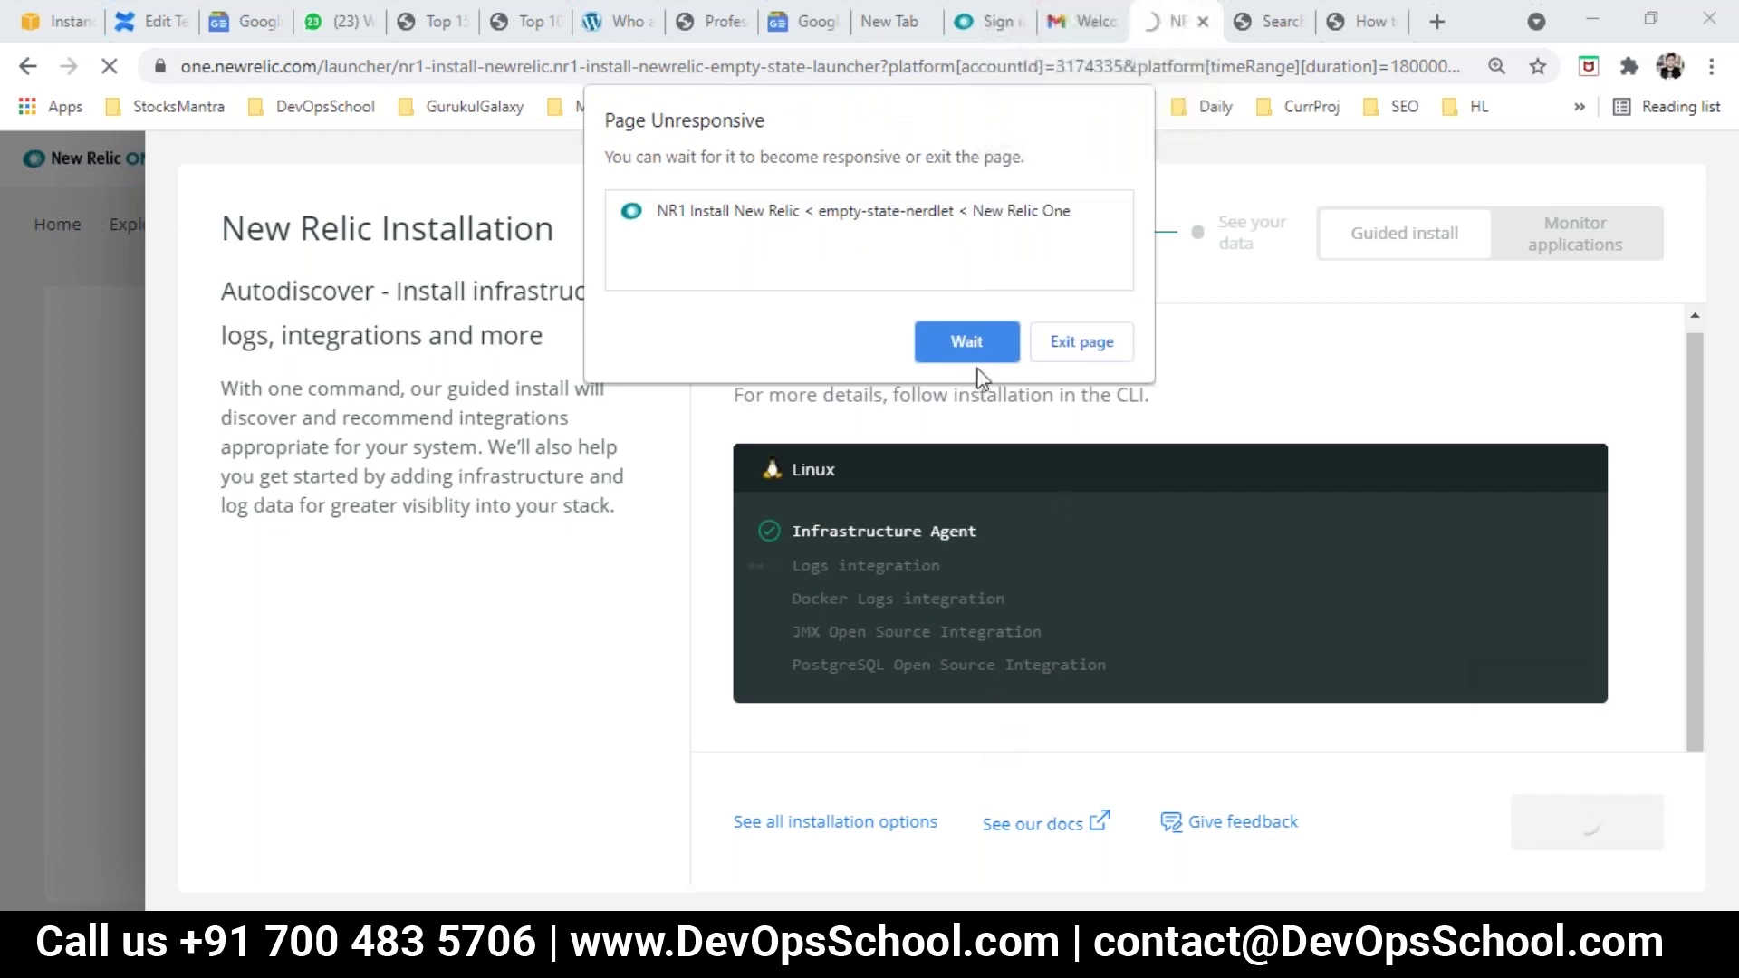
click(966, 348)
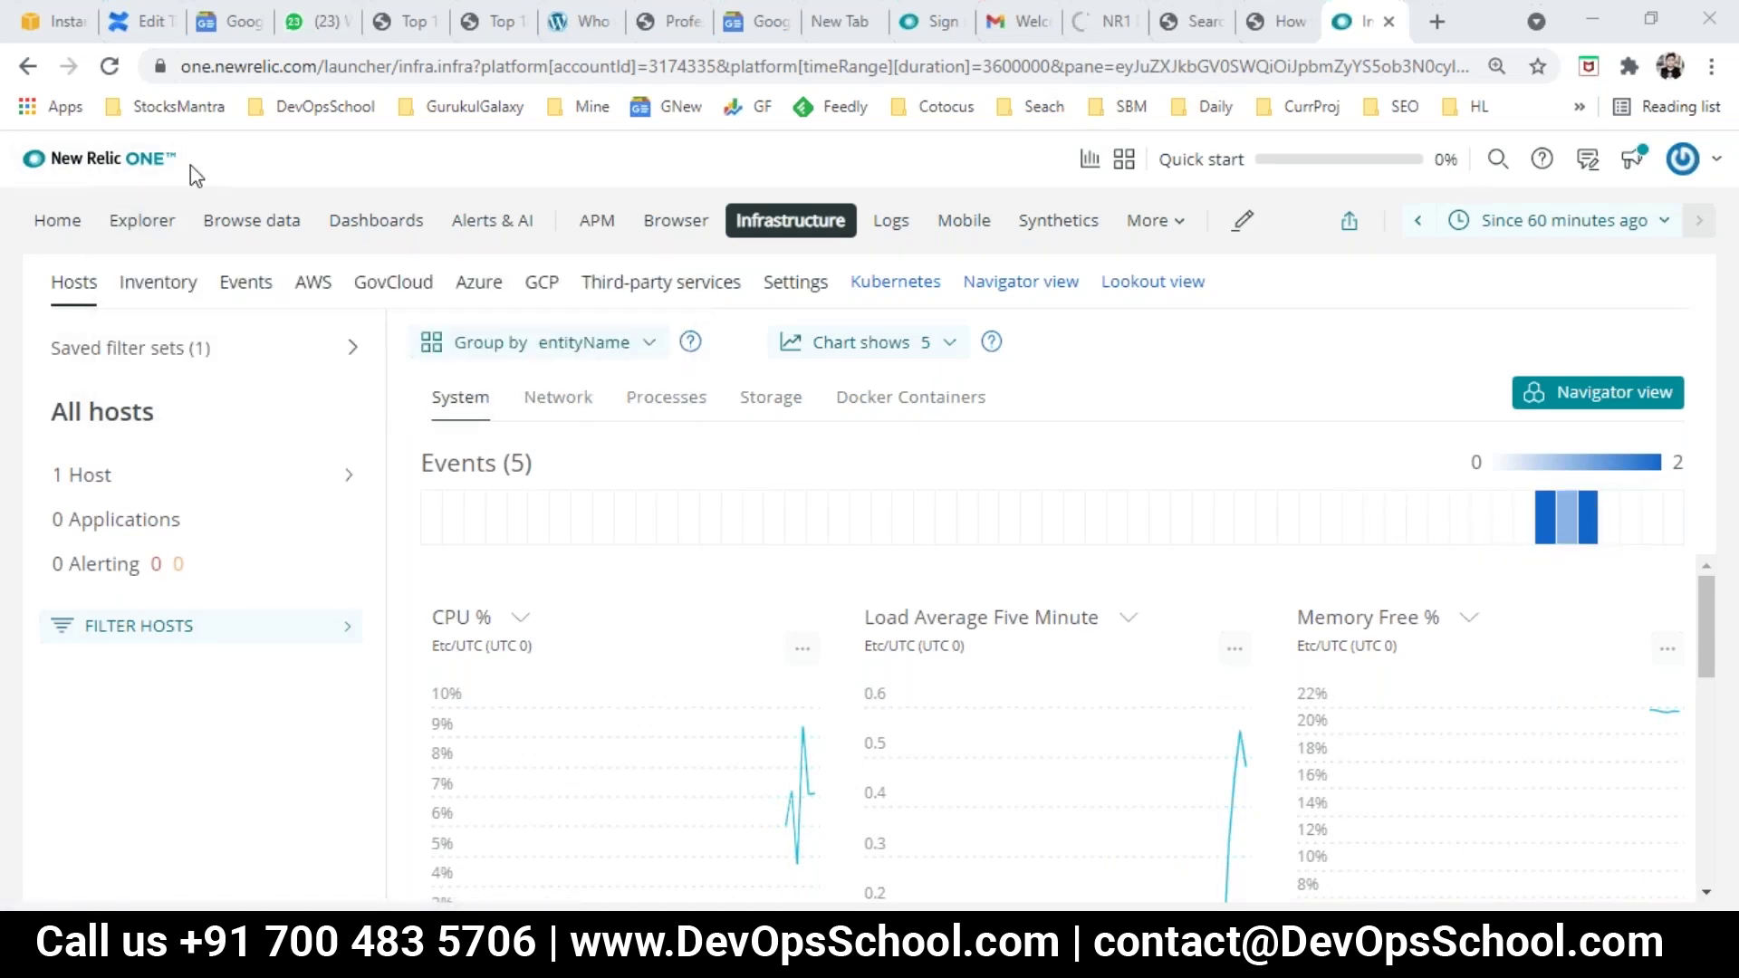
Step: Scroll through the host's System CPU, load and memory charts
mouse_move(824, 253)
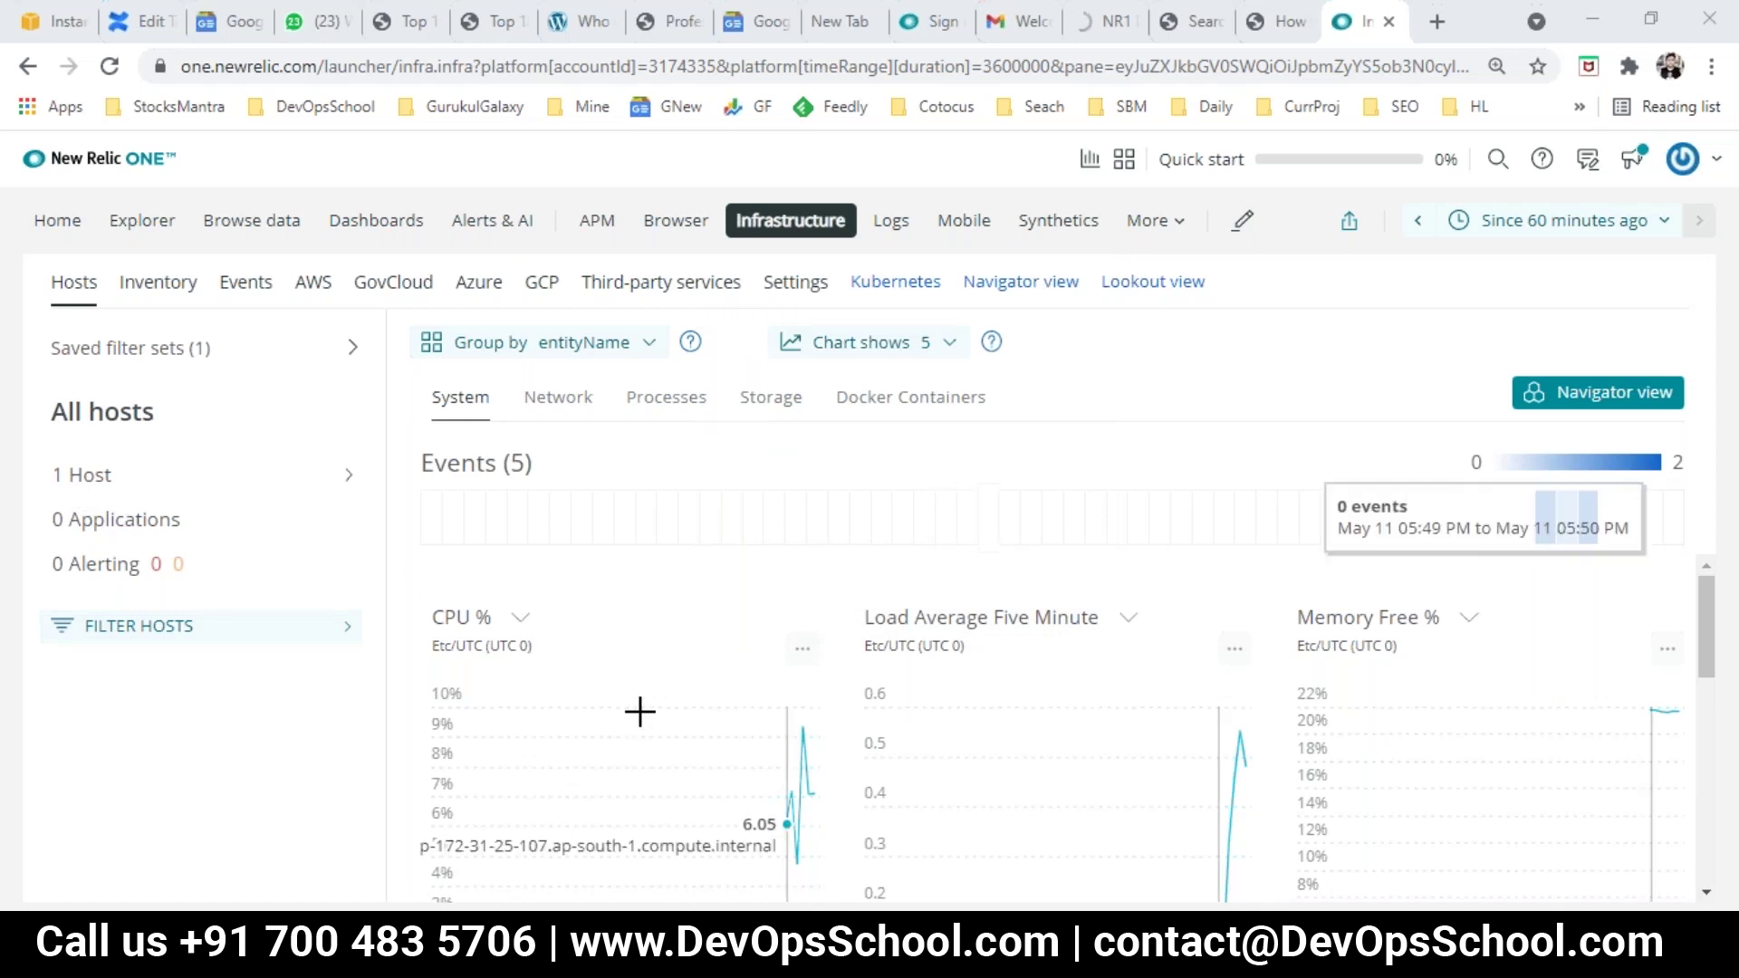
scroll(639, 711, down, 5)
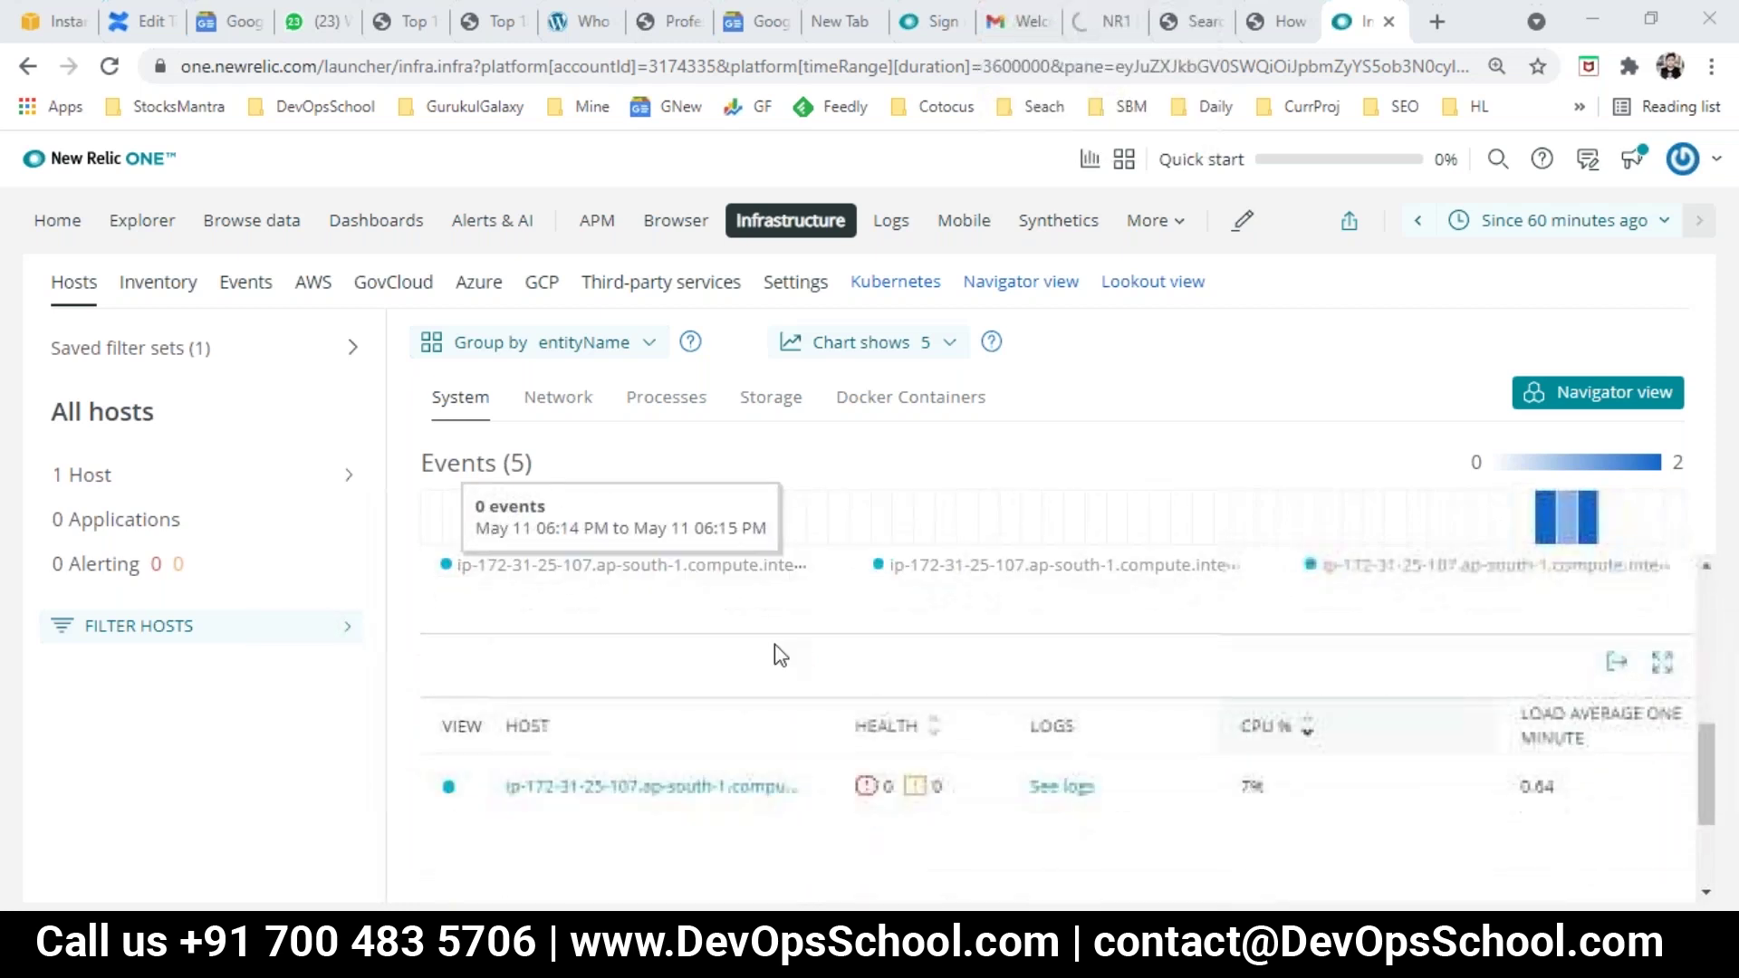
scroll(780, 654, up, 5)
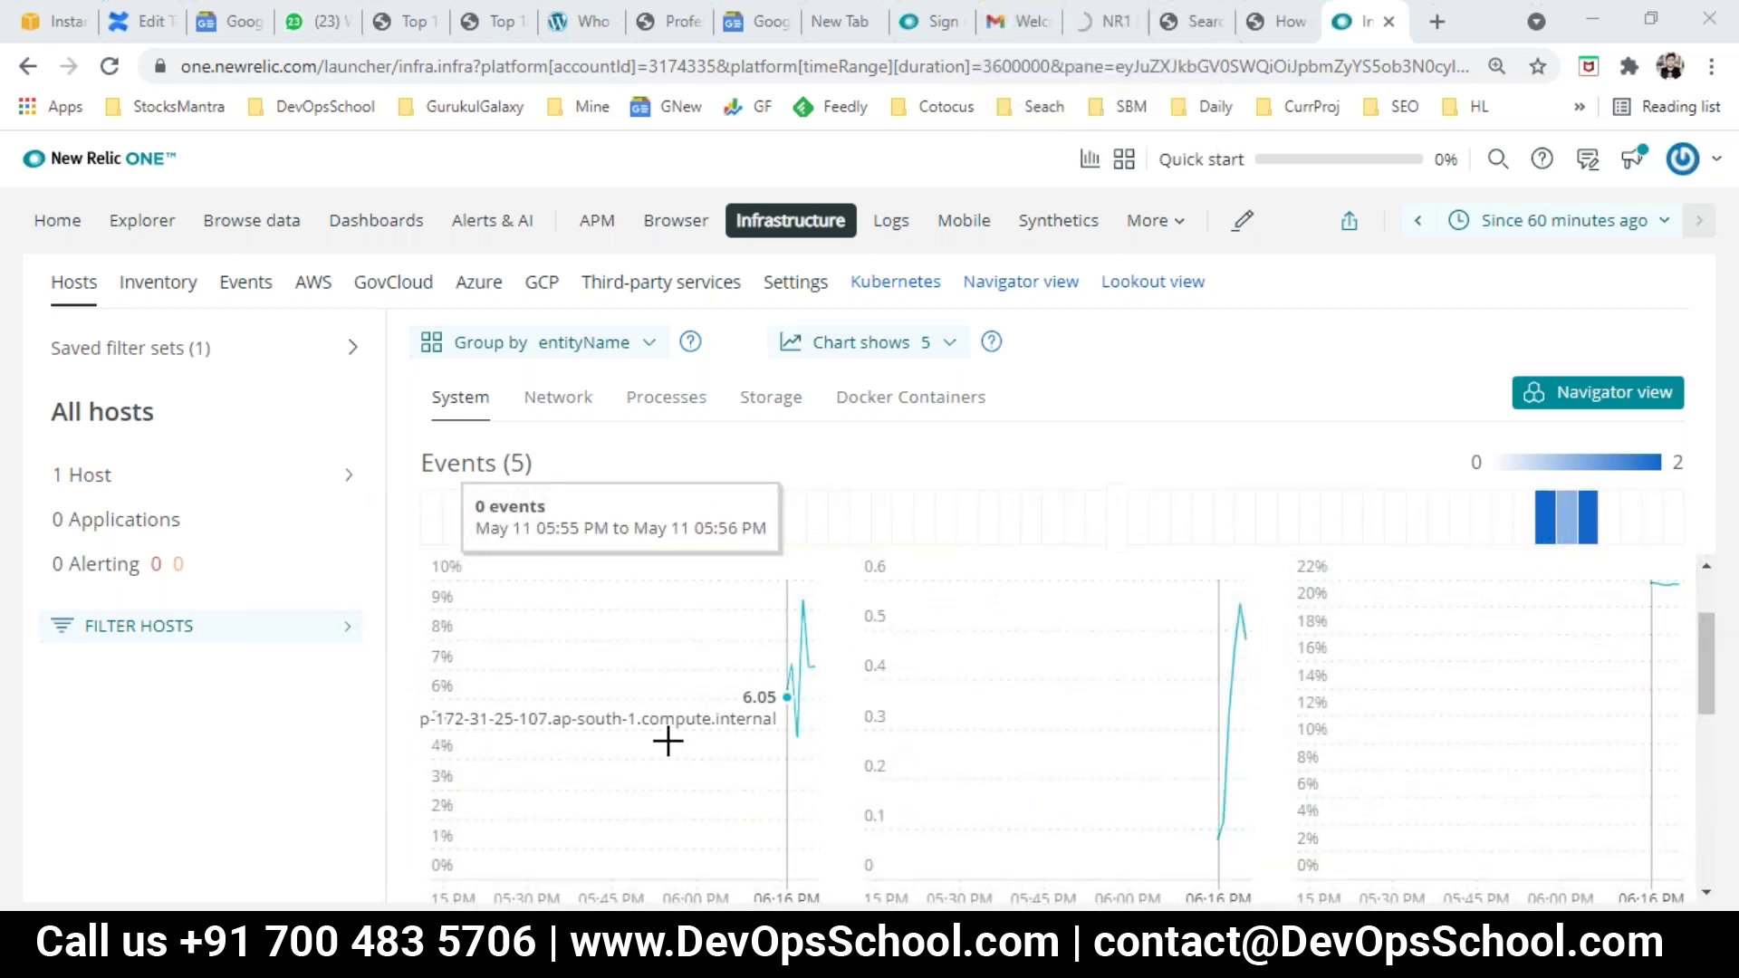
scroll(673, 738, up, 2)
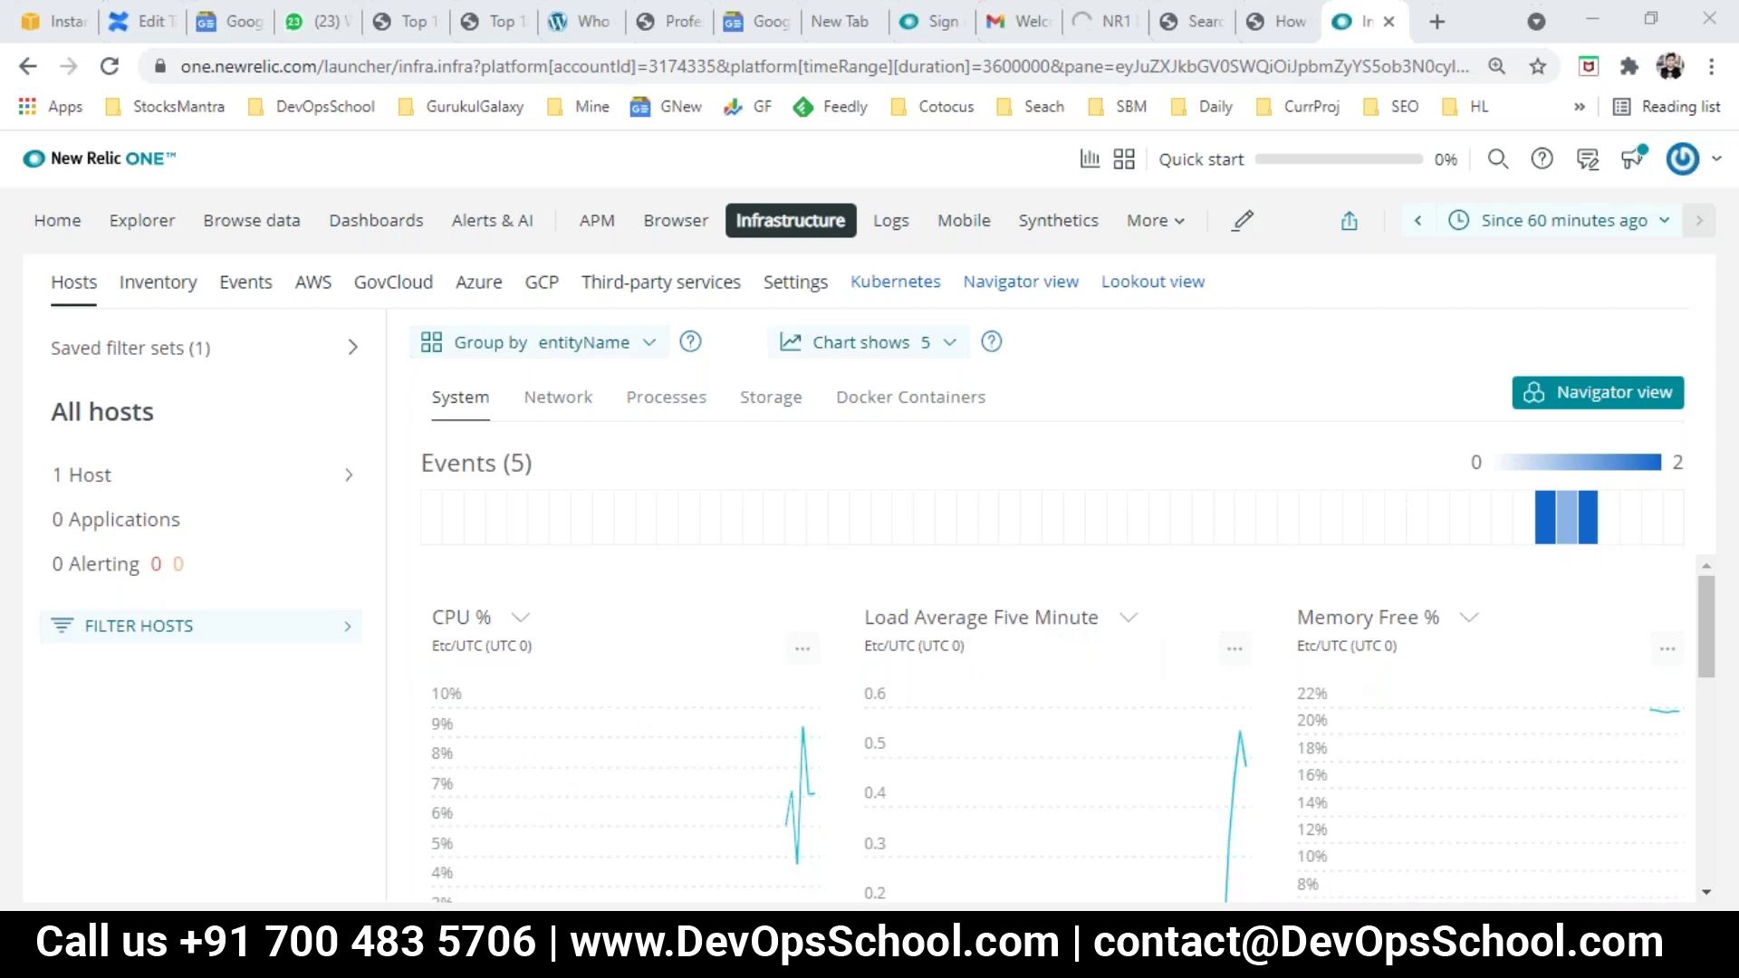
scroll(590, 846, down, 4)
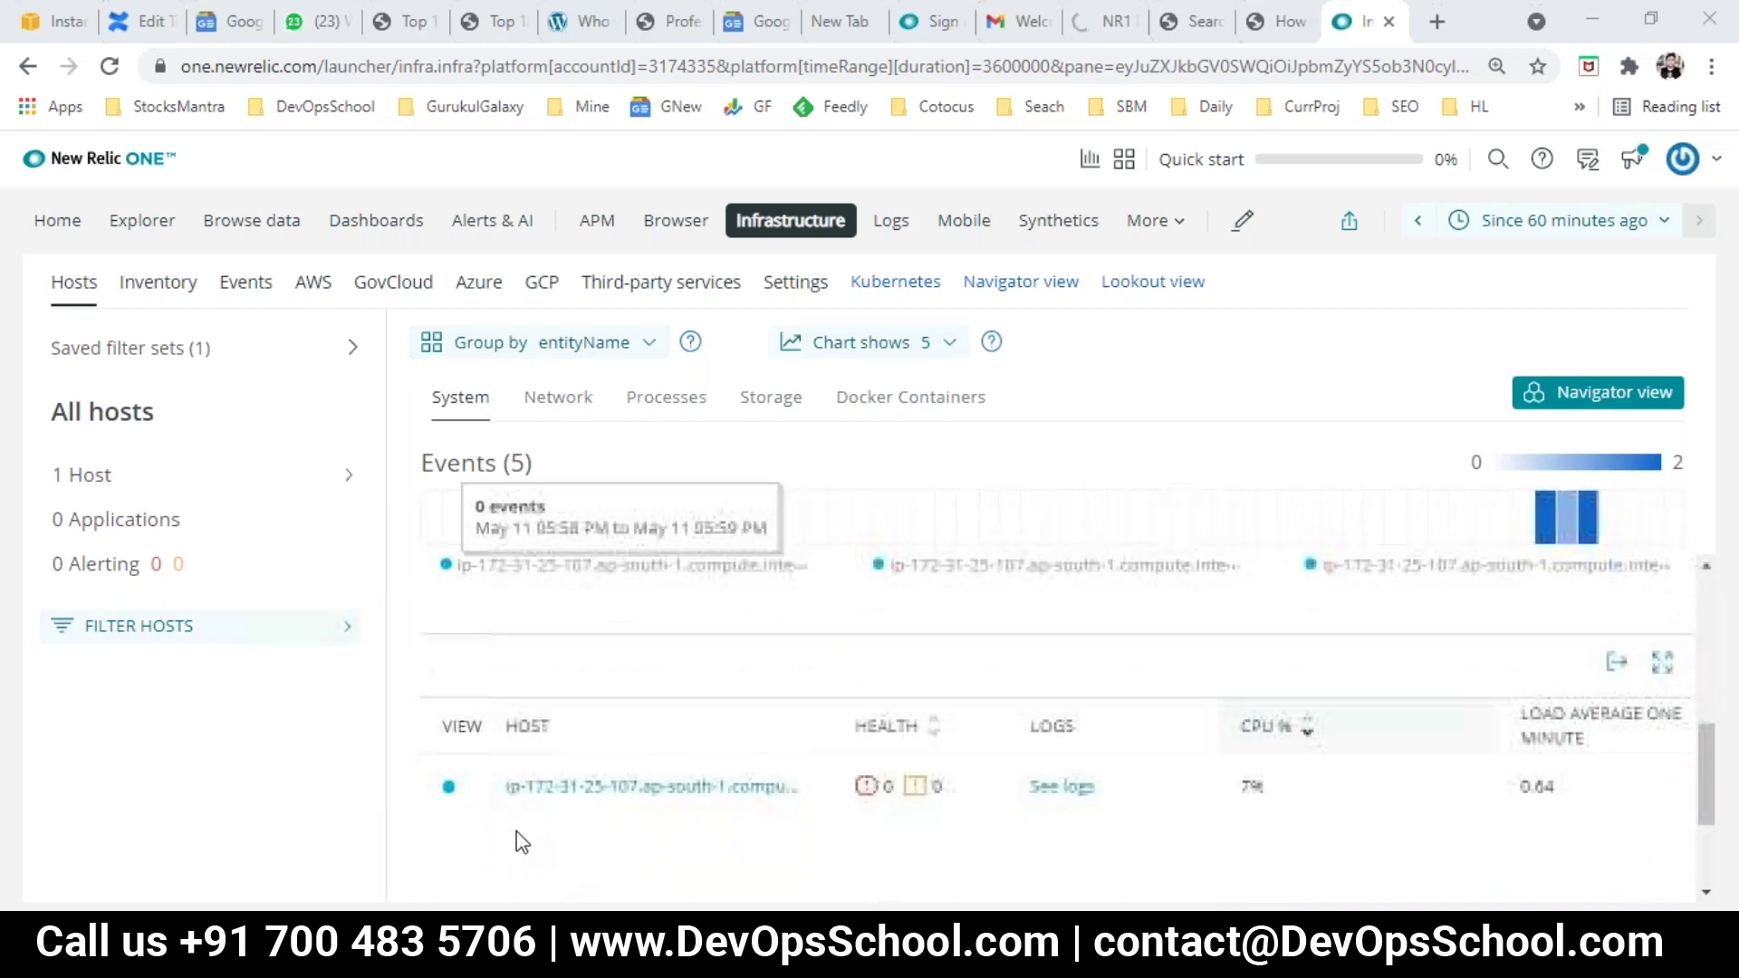
scroll(715, 721, up, 4)
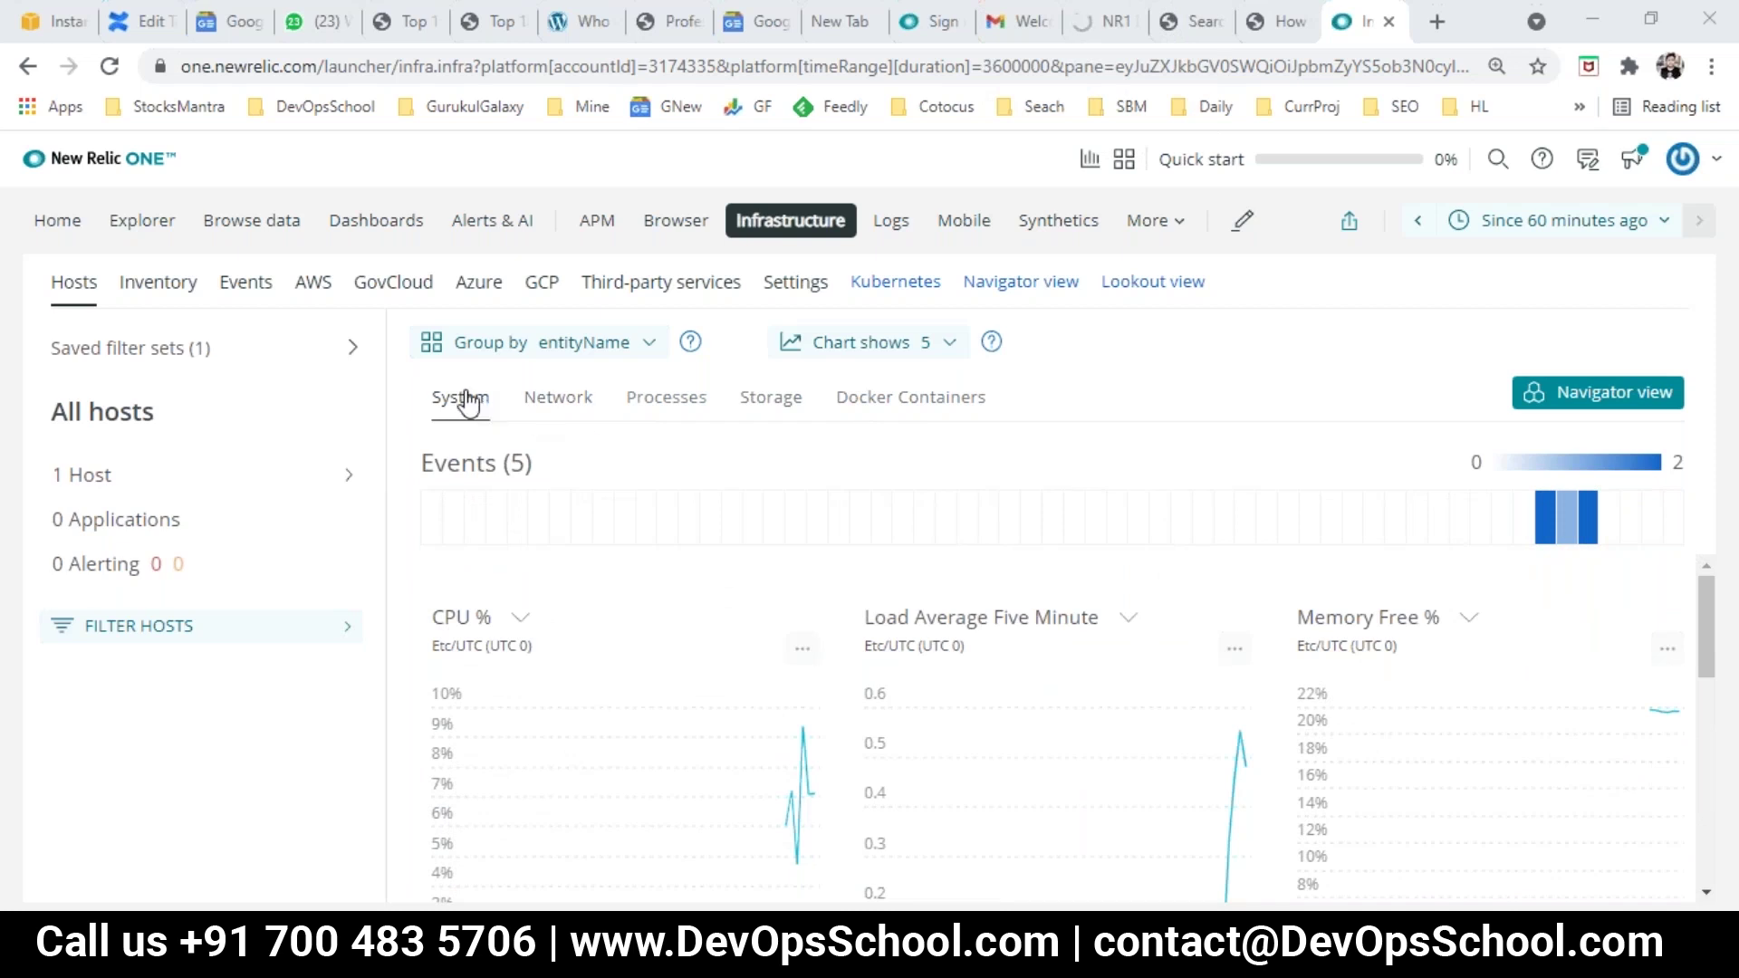
Step: View the host's Network, Processes, Storage and Docker Containers metrics in turn
click(565, 406)
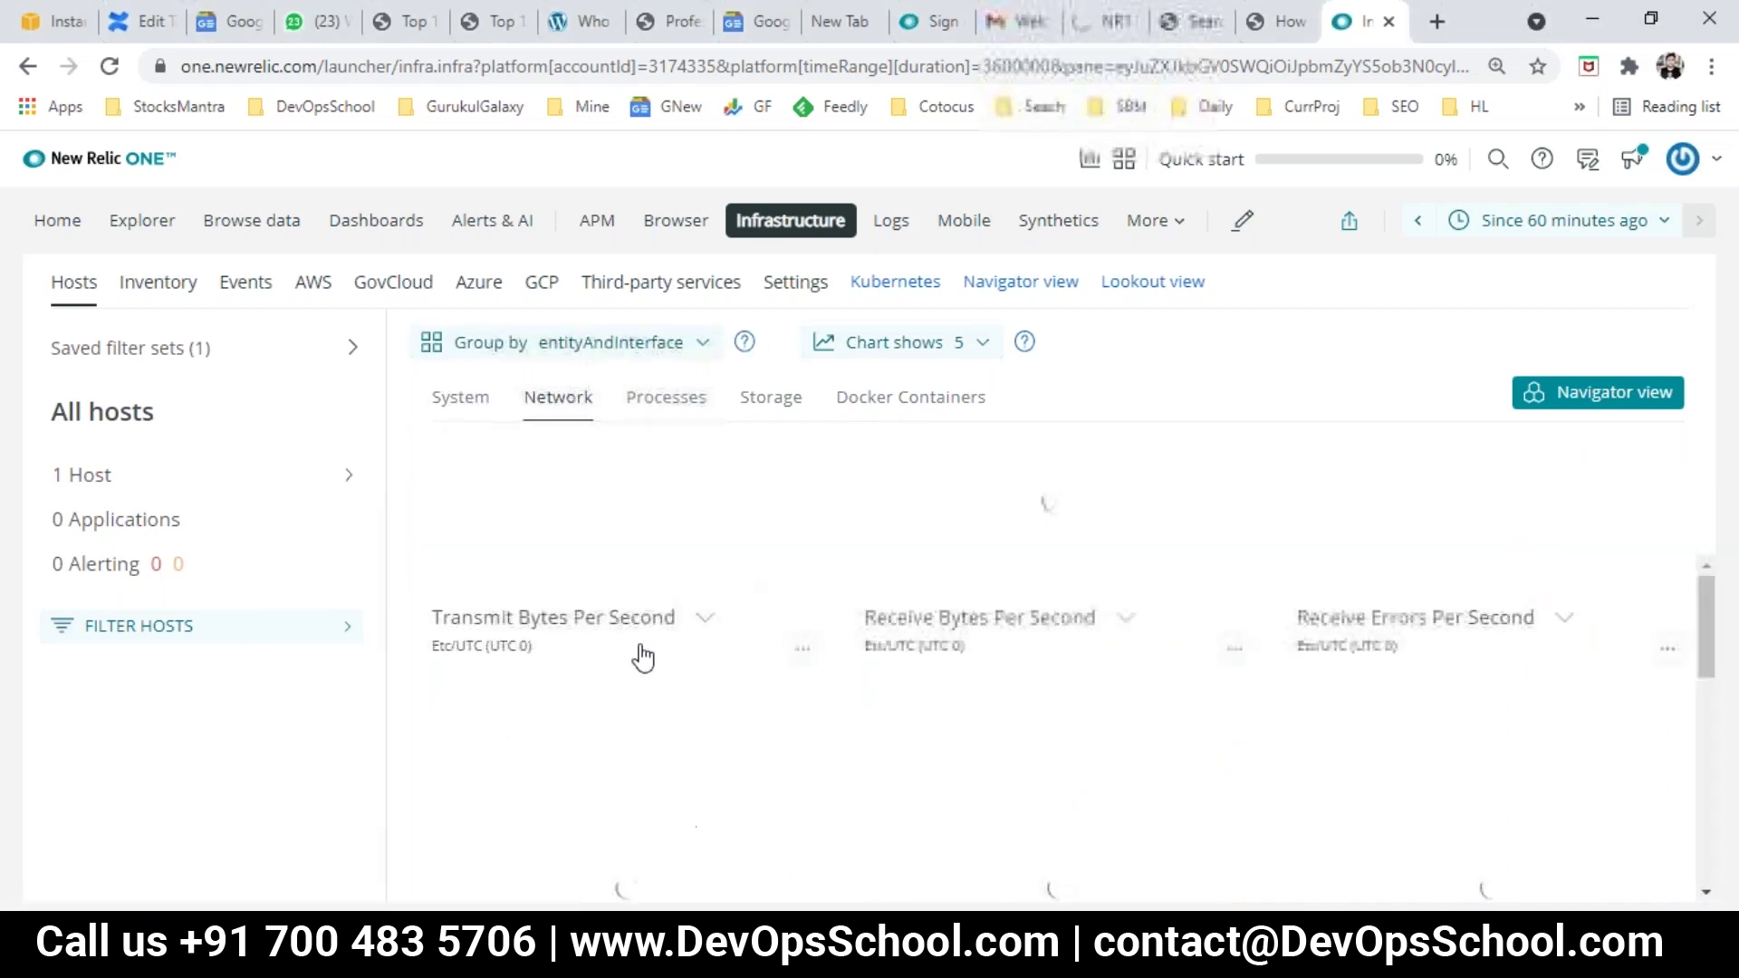
click(647, 409)
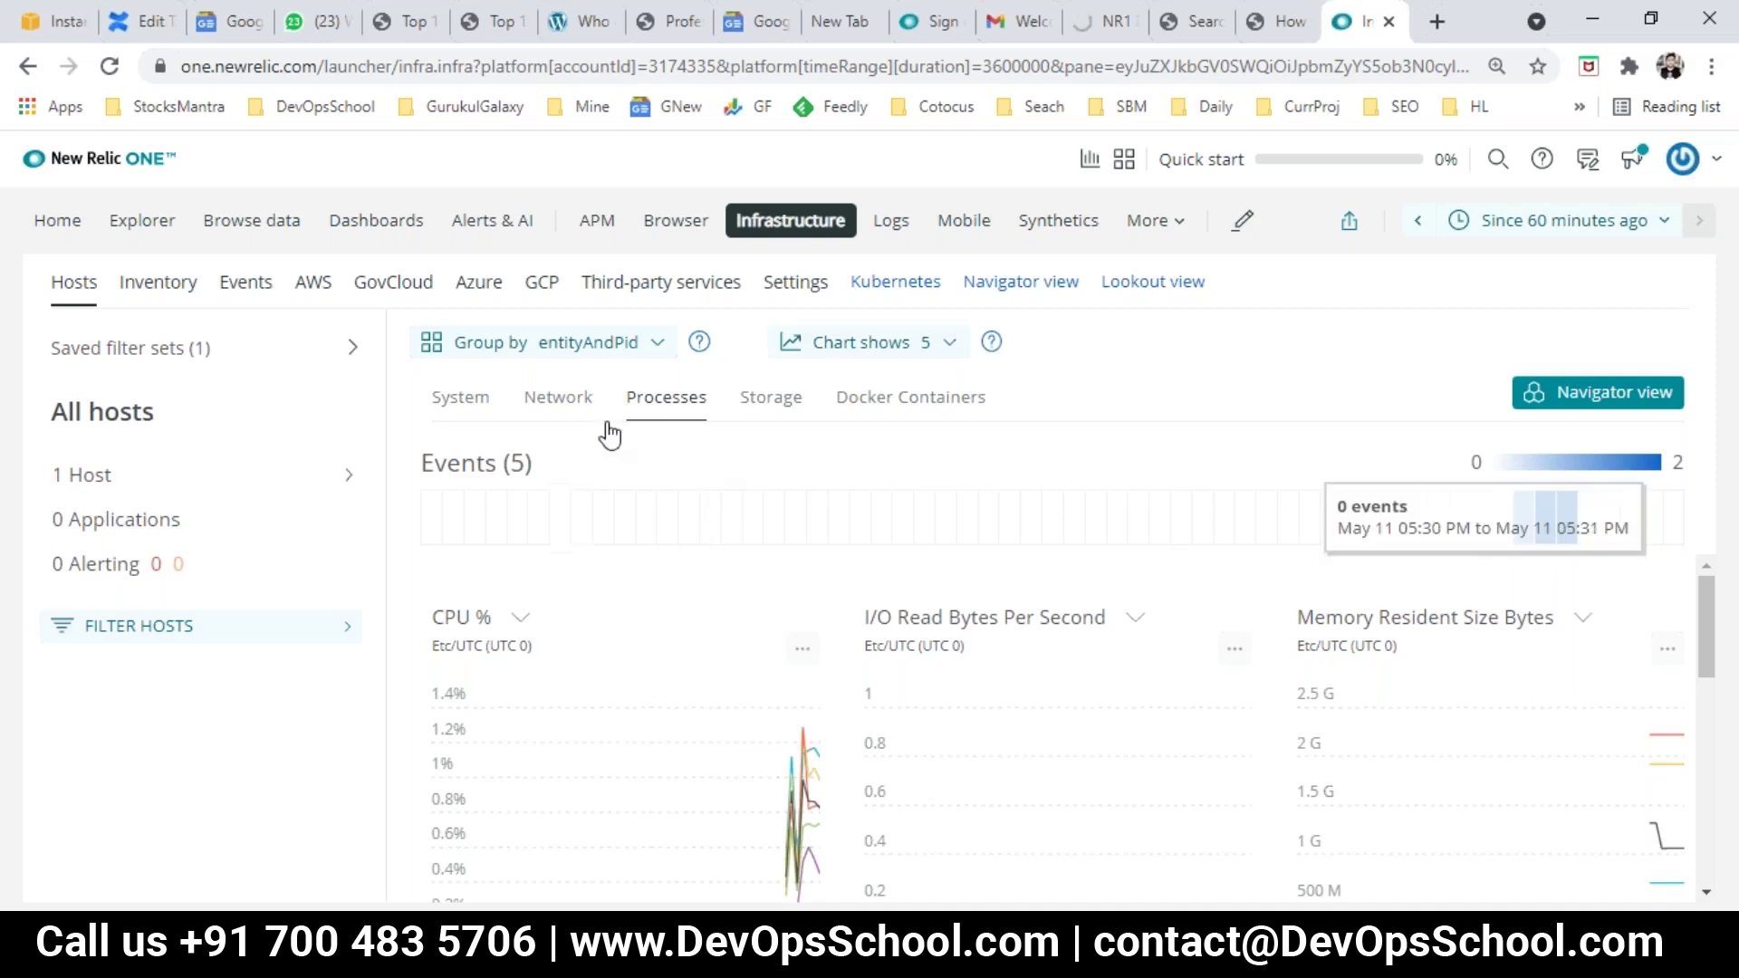
click(761, 412)
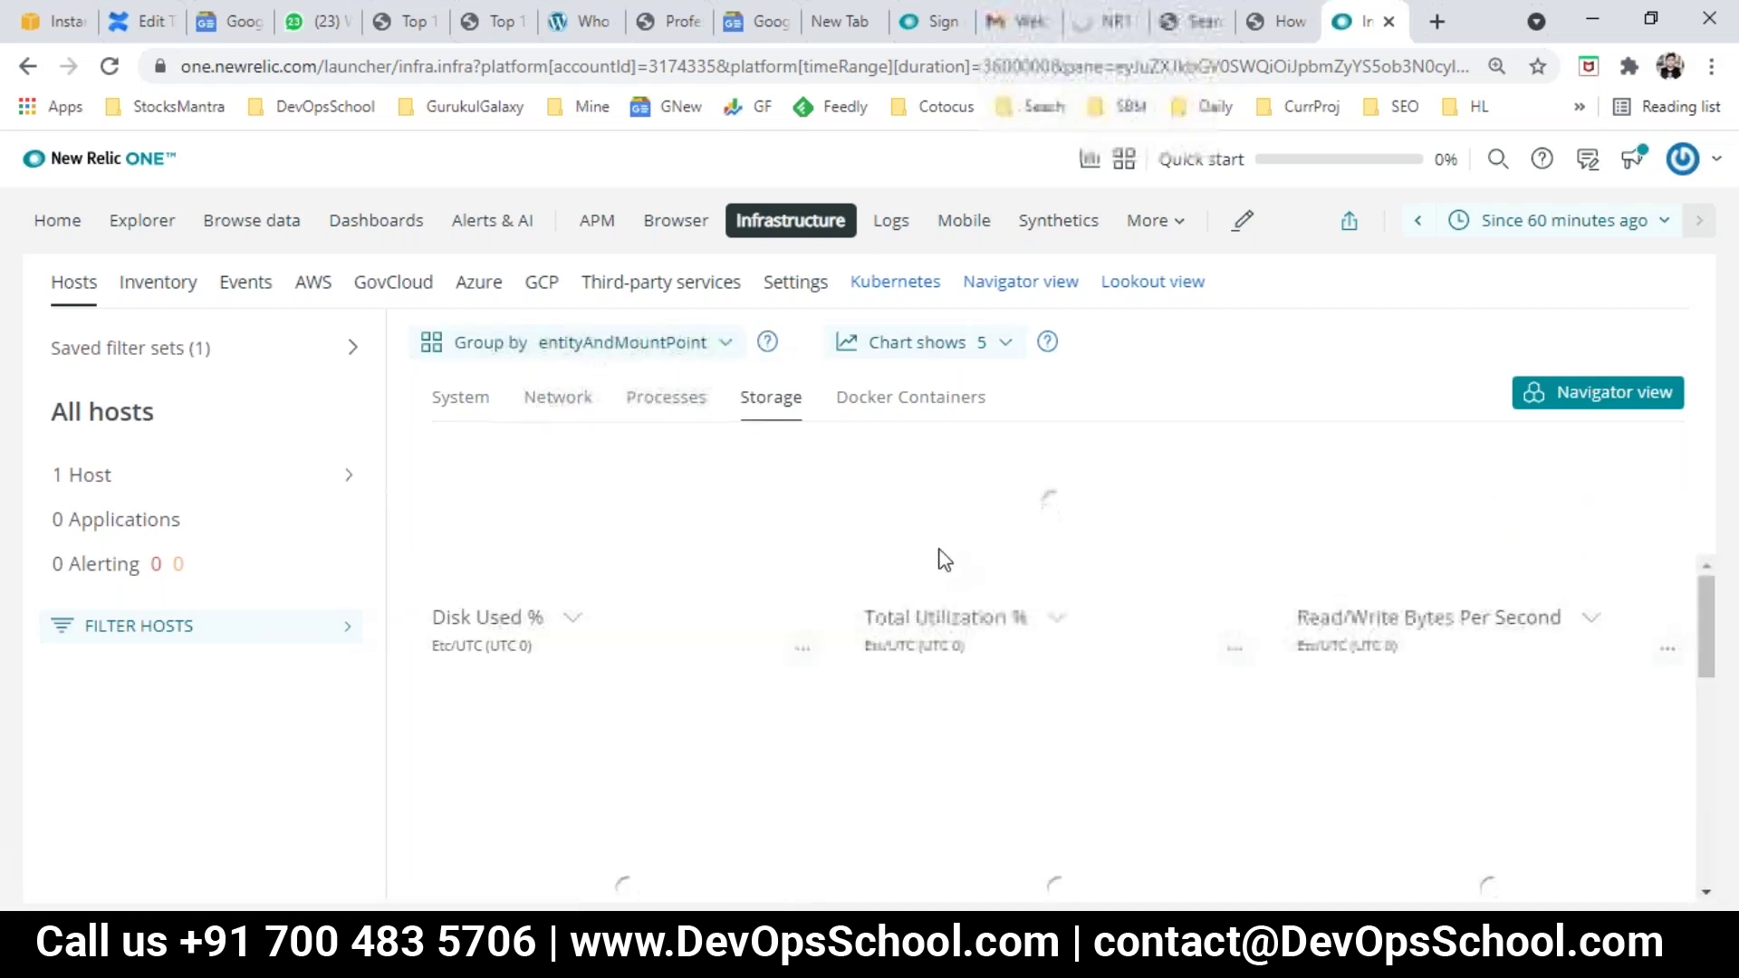
click(901, 408)
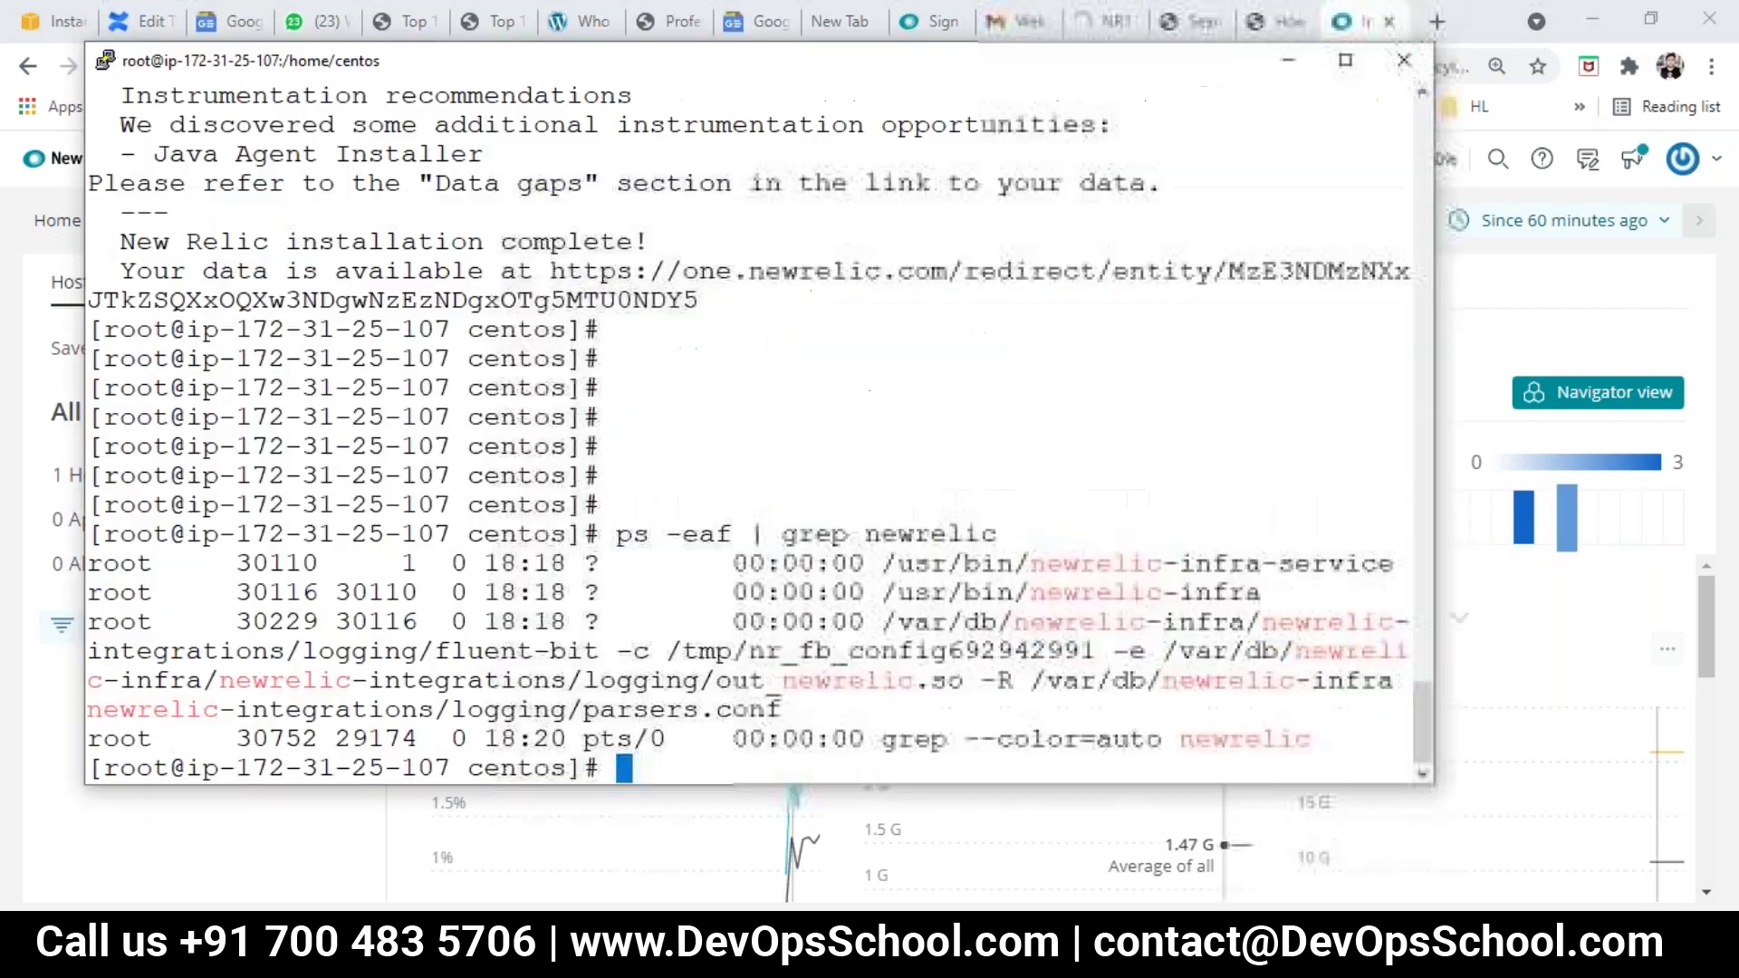
Step: Run 'docker ps' in PuTTY to list the host's running containers
text(docker ps)
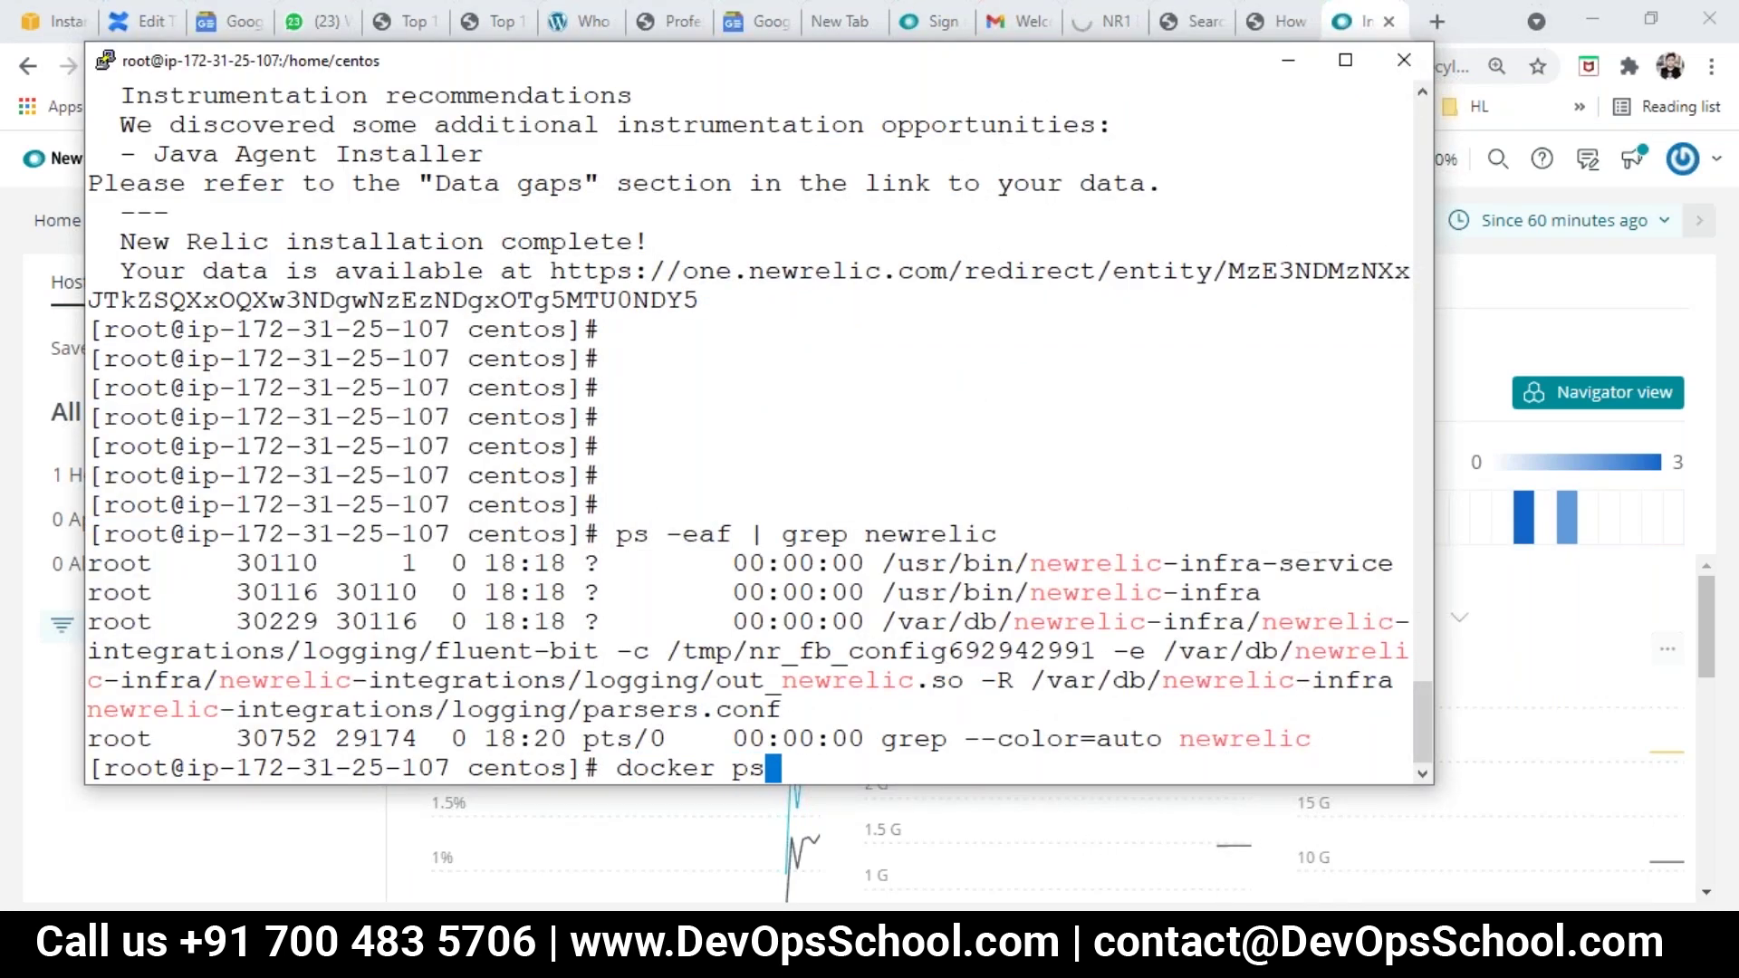
key(Return)
drag(351, 534, 566, 734)
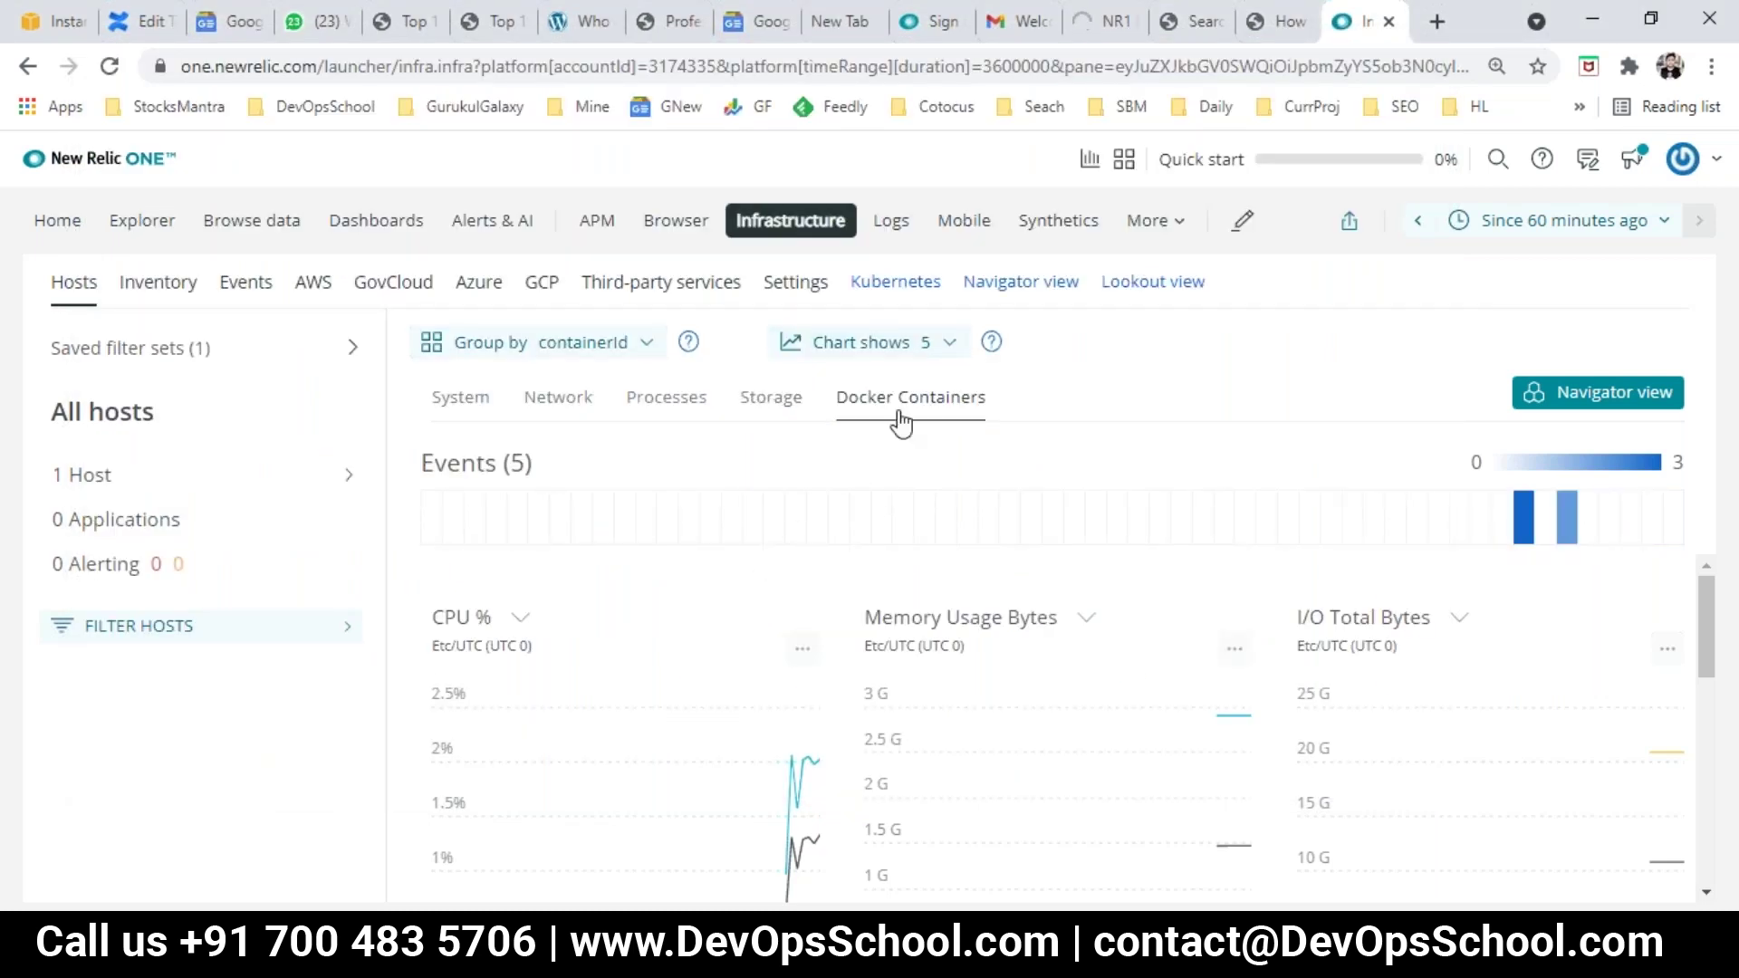
scroll(943, 570, down, 5)
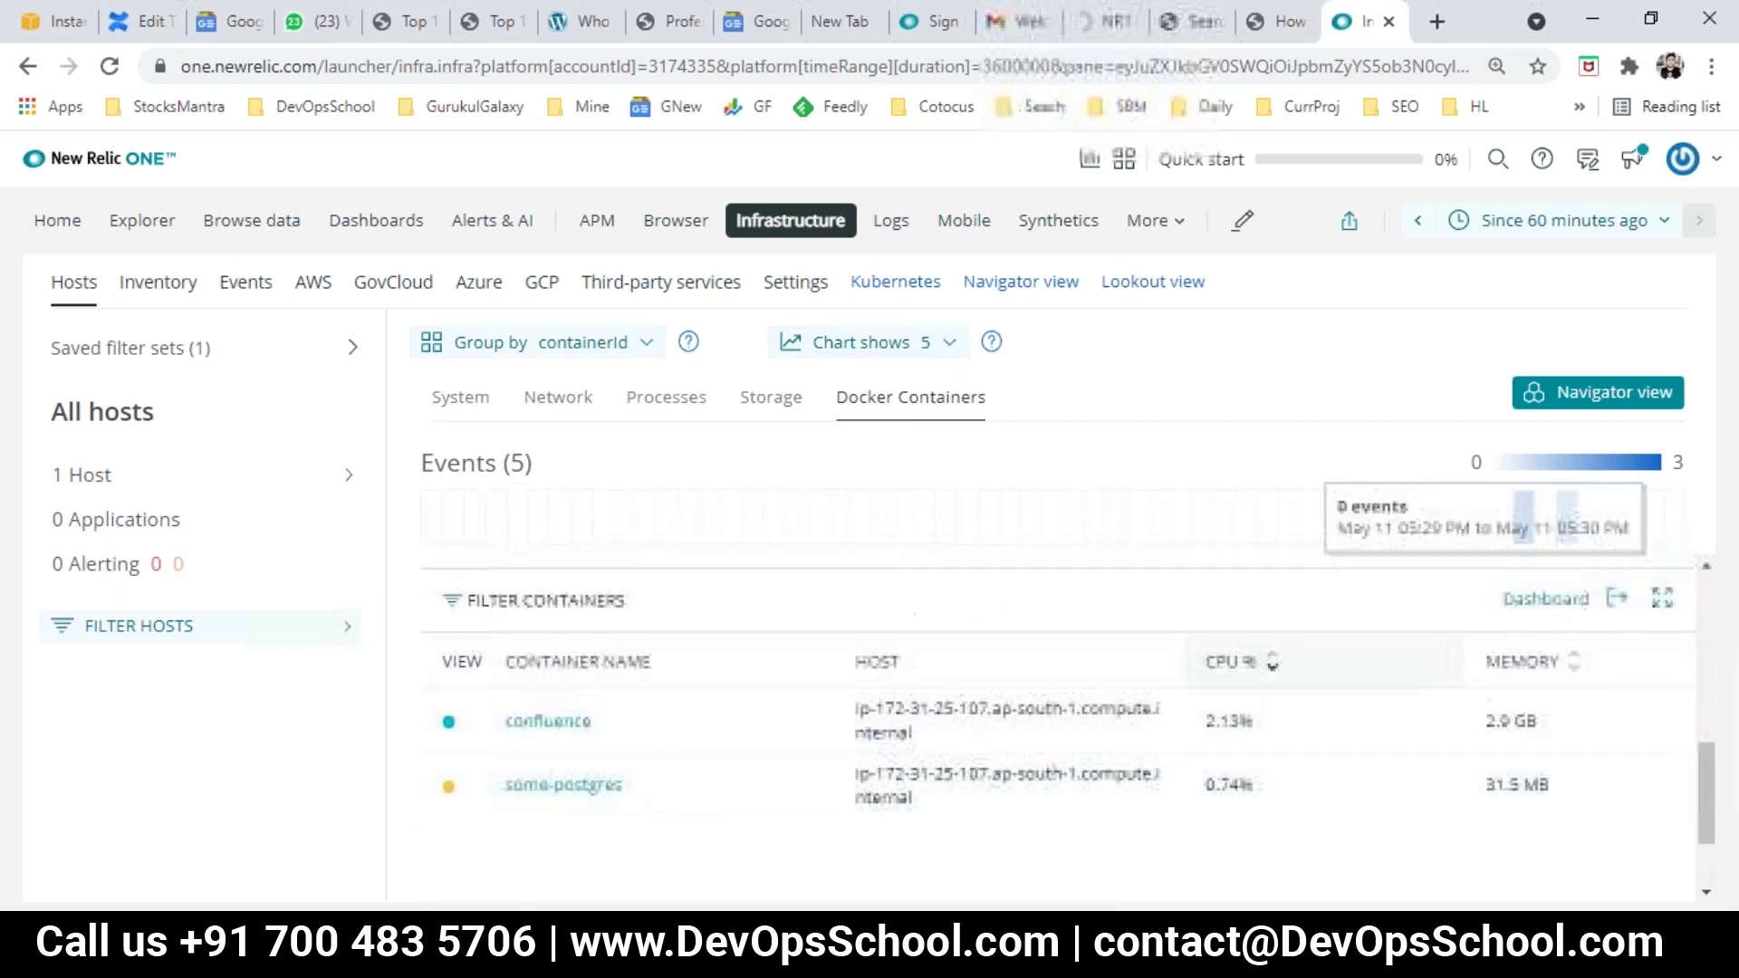
Step: Highlight the some-postgres container and its postgres image in the listing
key(alt+Tab)
click(453, 563)
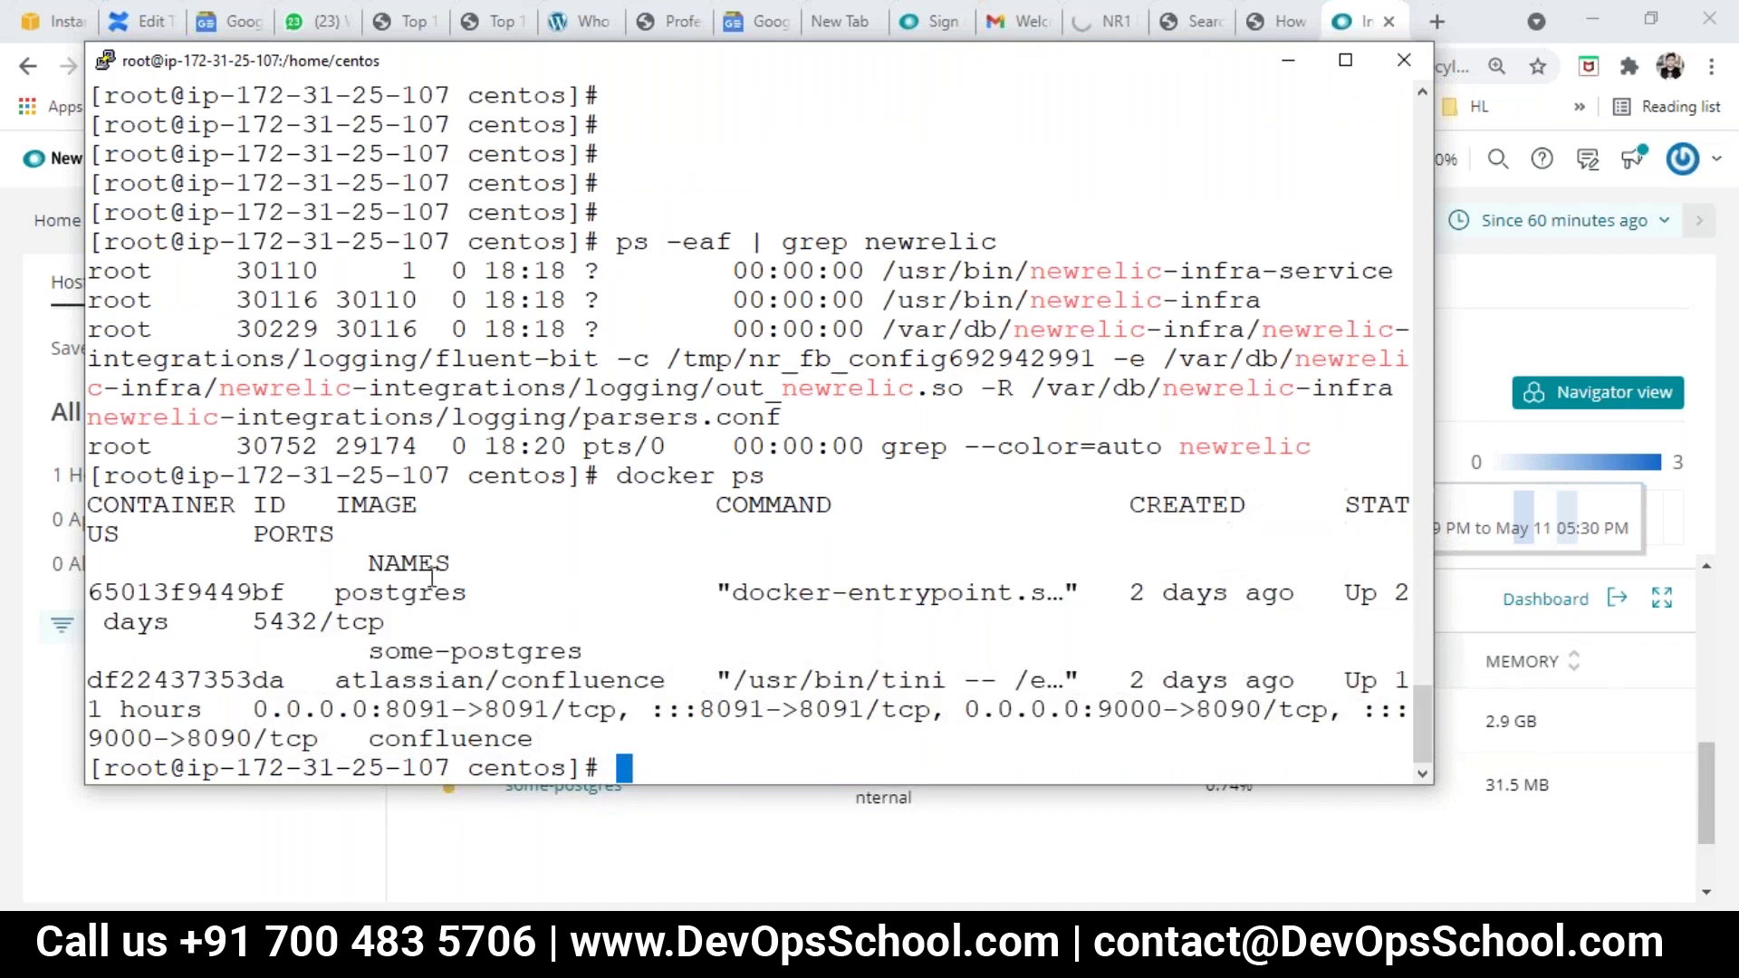
drag(335, 592, 348, 602)
click(450, 677)
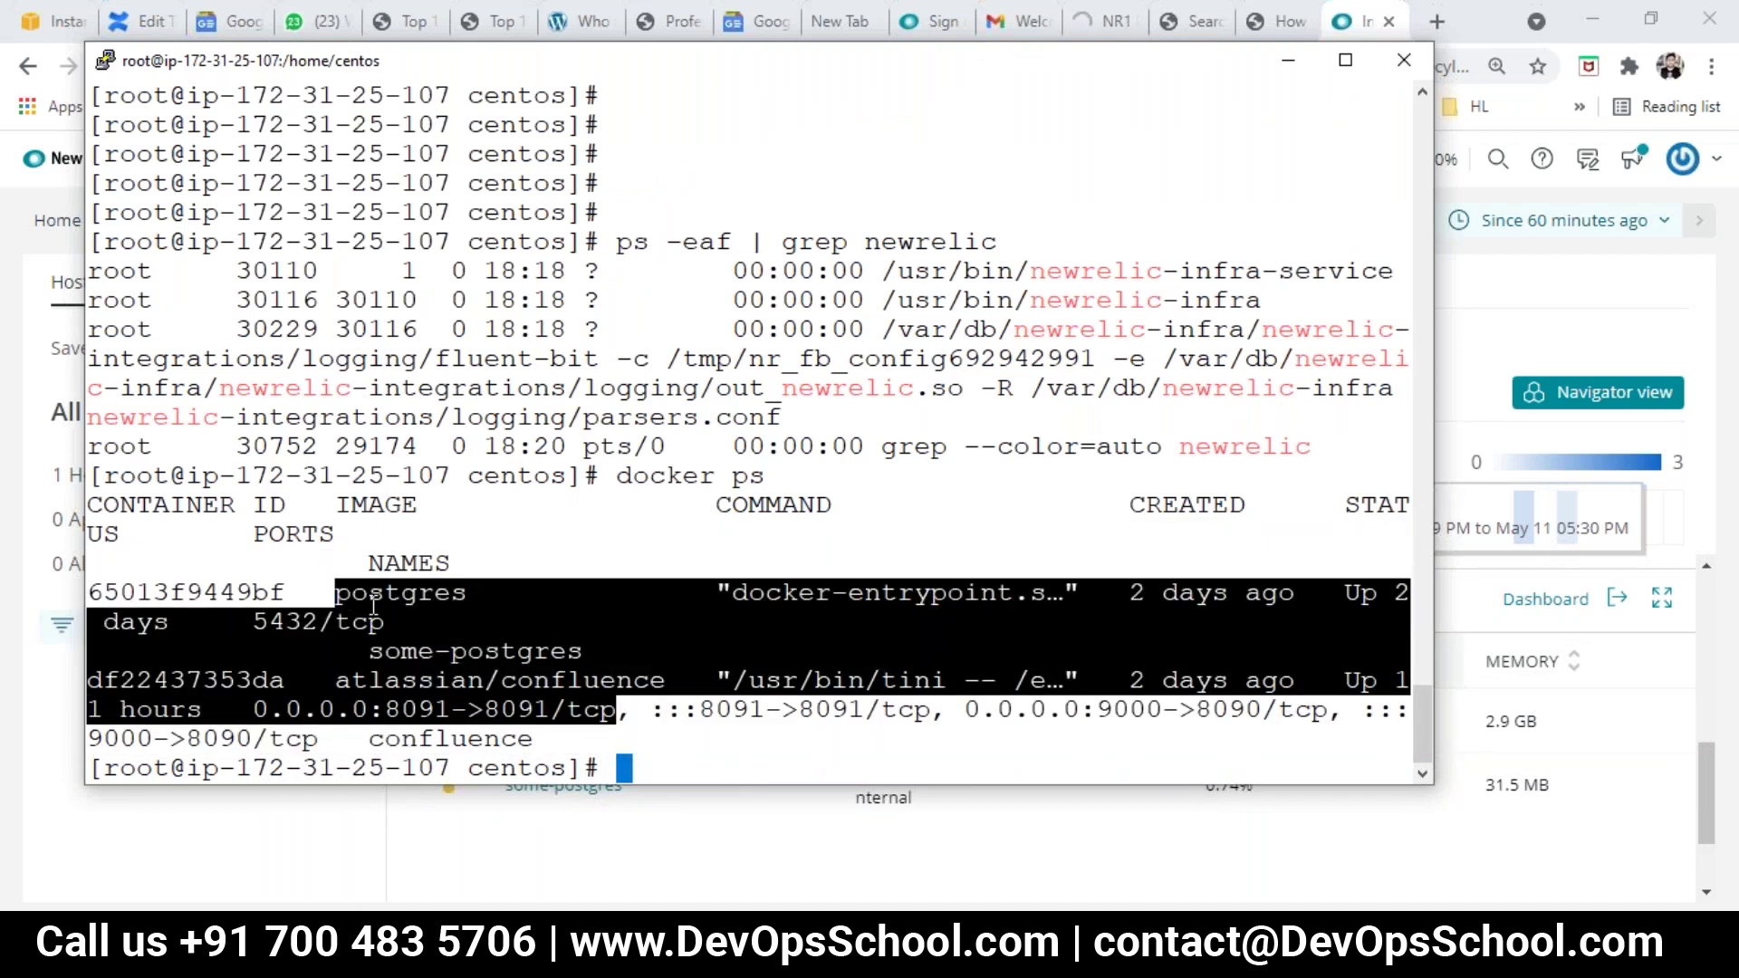
key(alt+Tab)
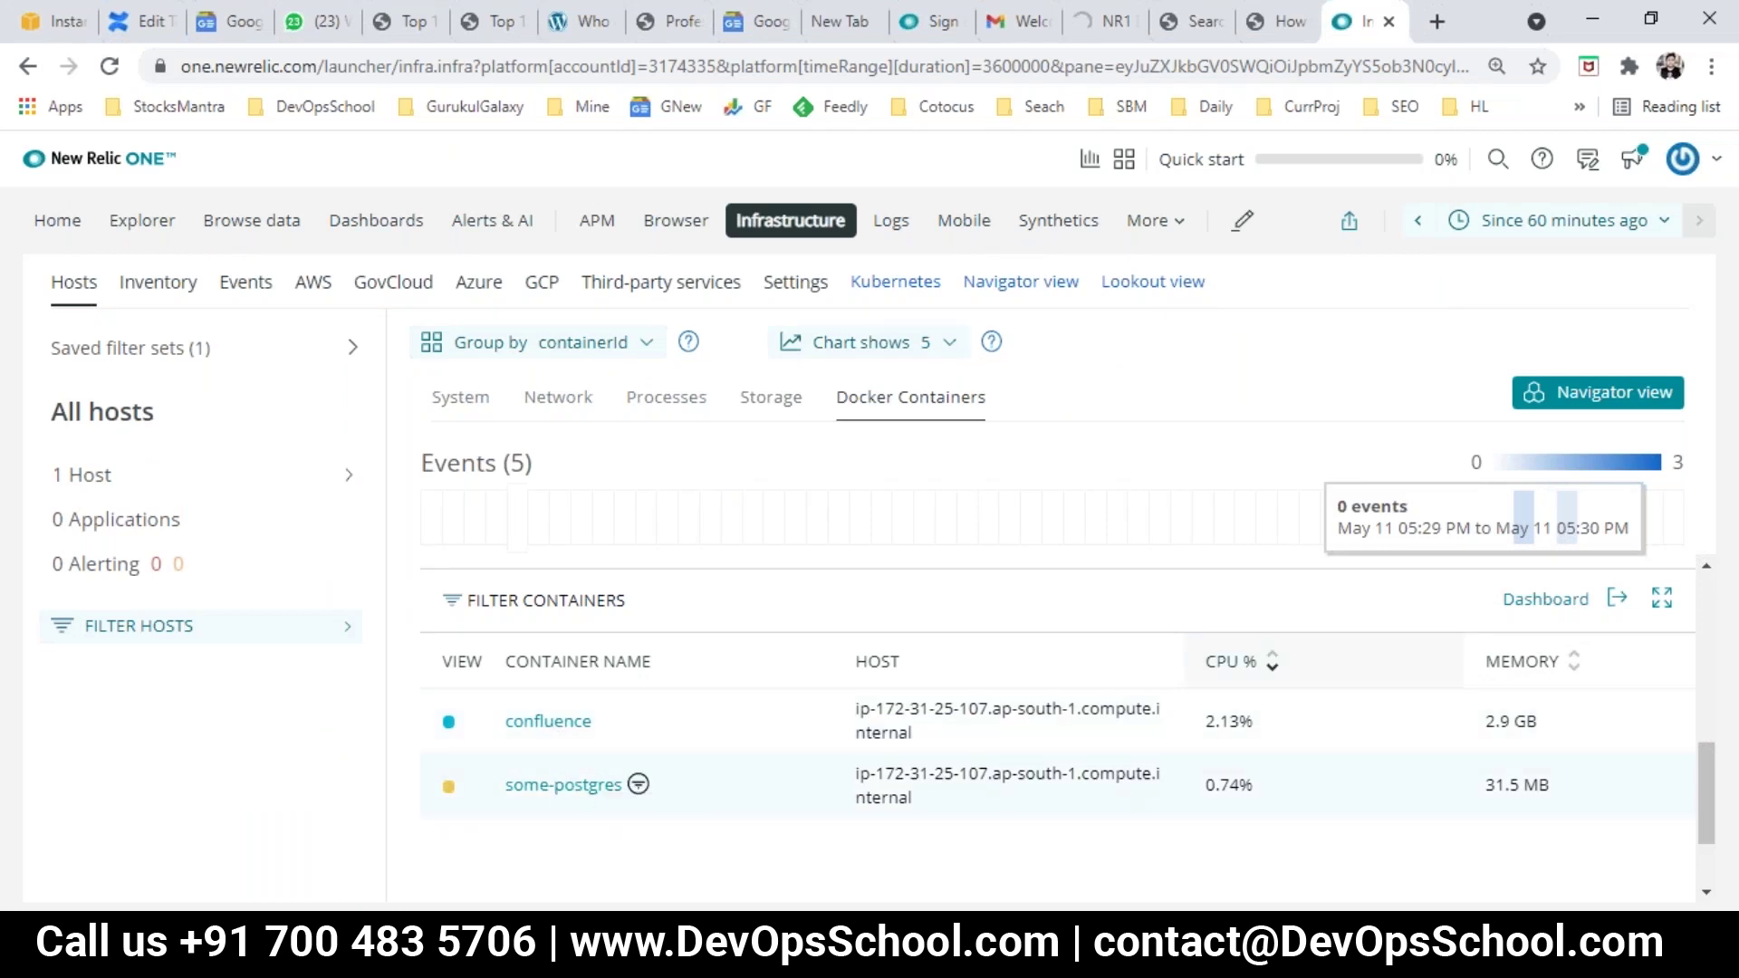
key(alt+Tab)
double_click(445, 652)
click(373, 594)
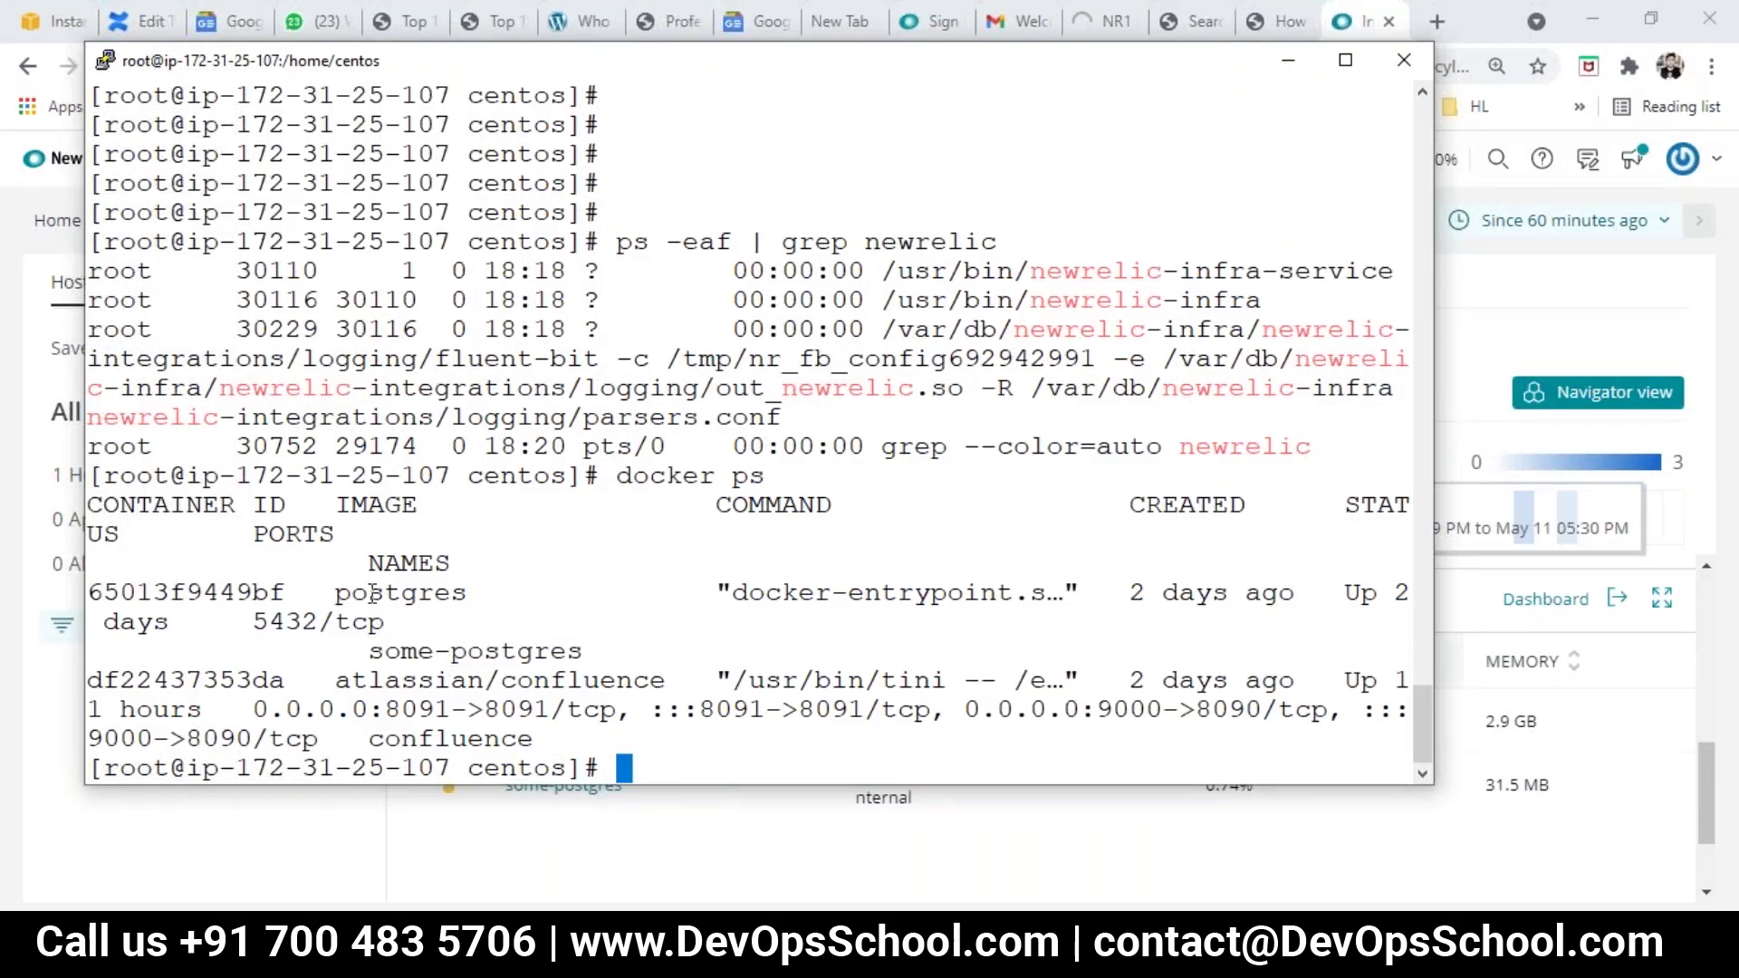
double_click(373, 593)
Step: Compare the some-postgres and confluence containers against New Relic's Docker Containers page
key(alt+Tab)
key(alt+Tab)
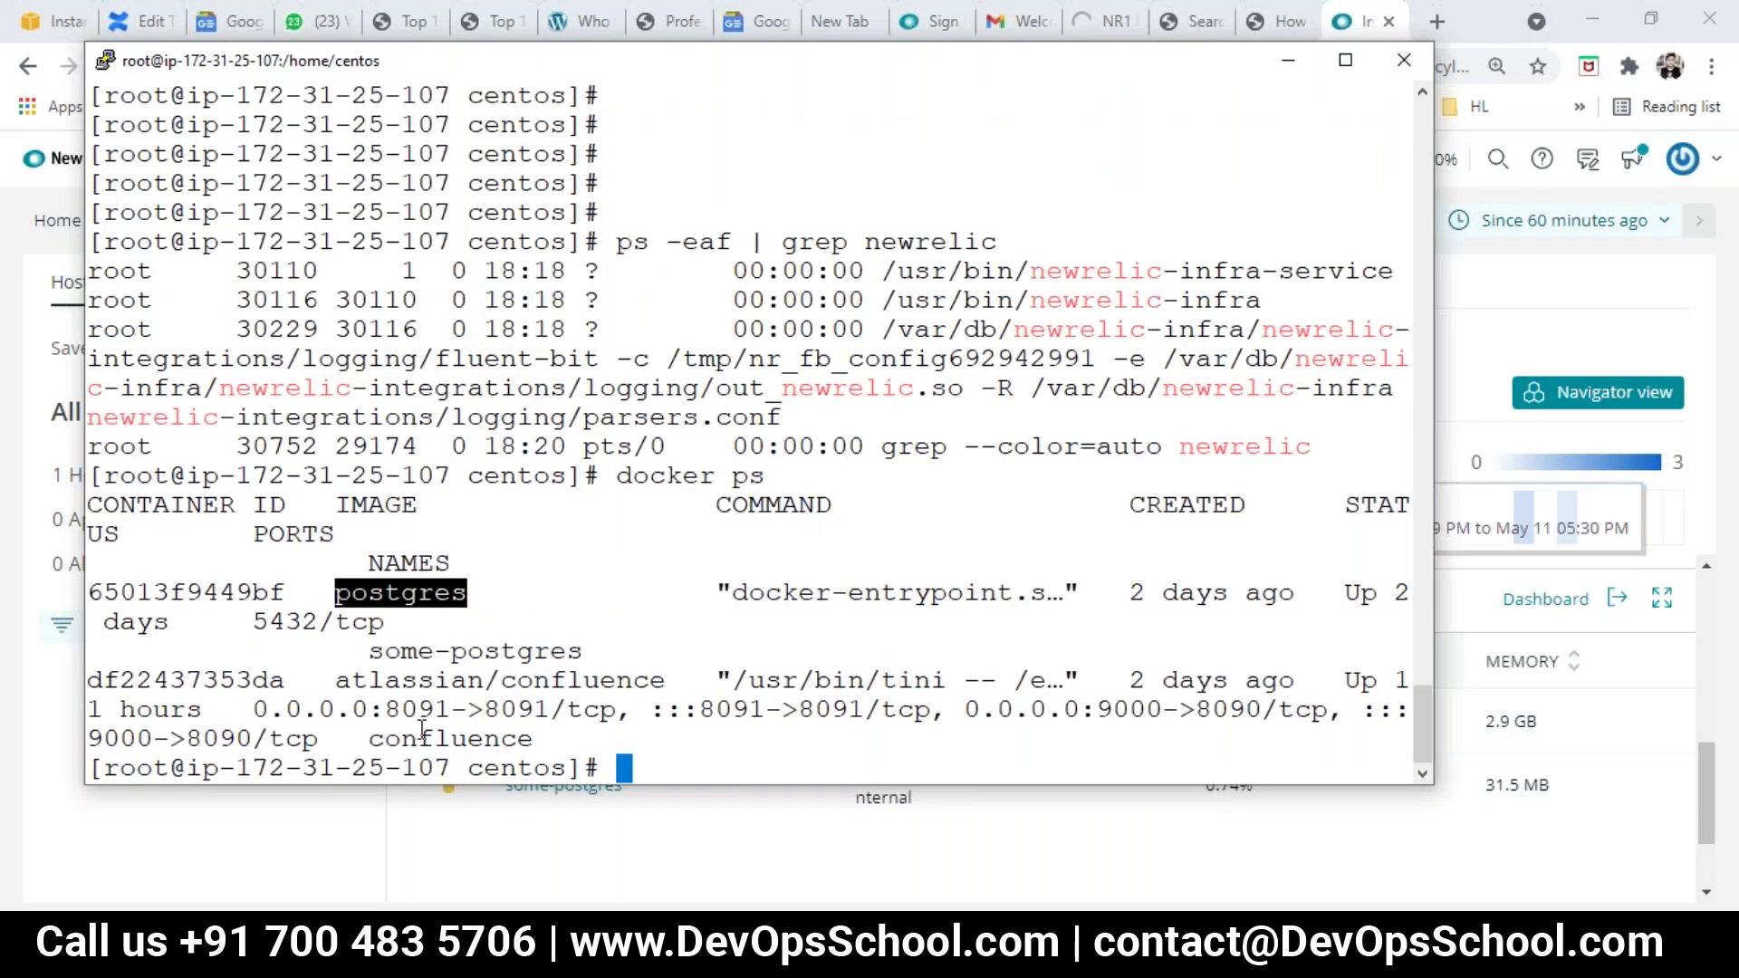
double_click(422, 738)
double_click(405, 648)
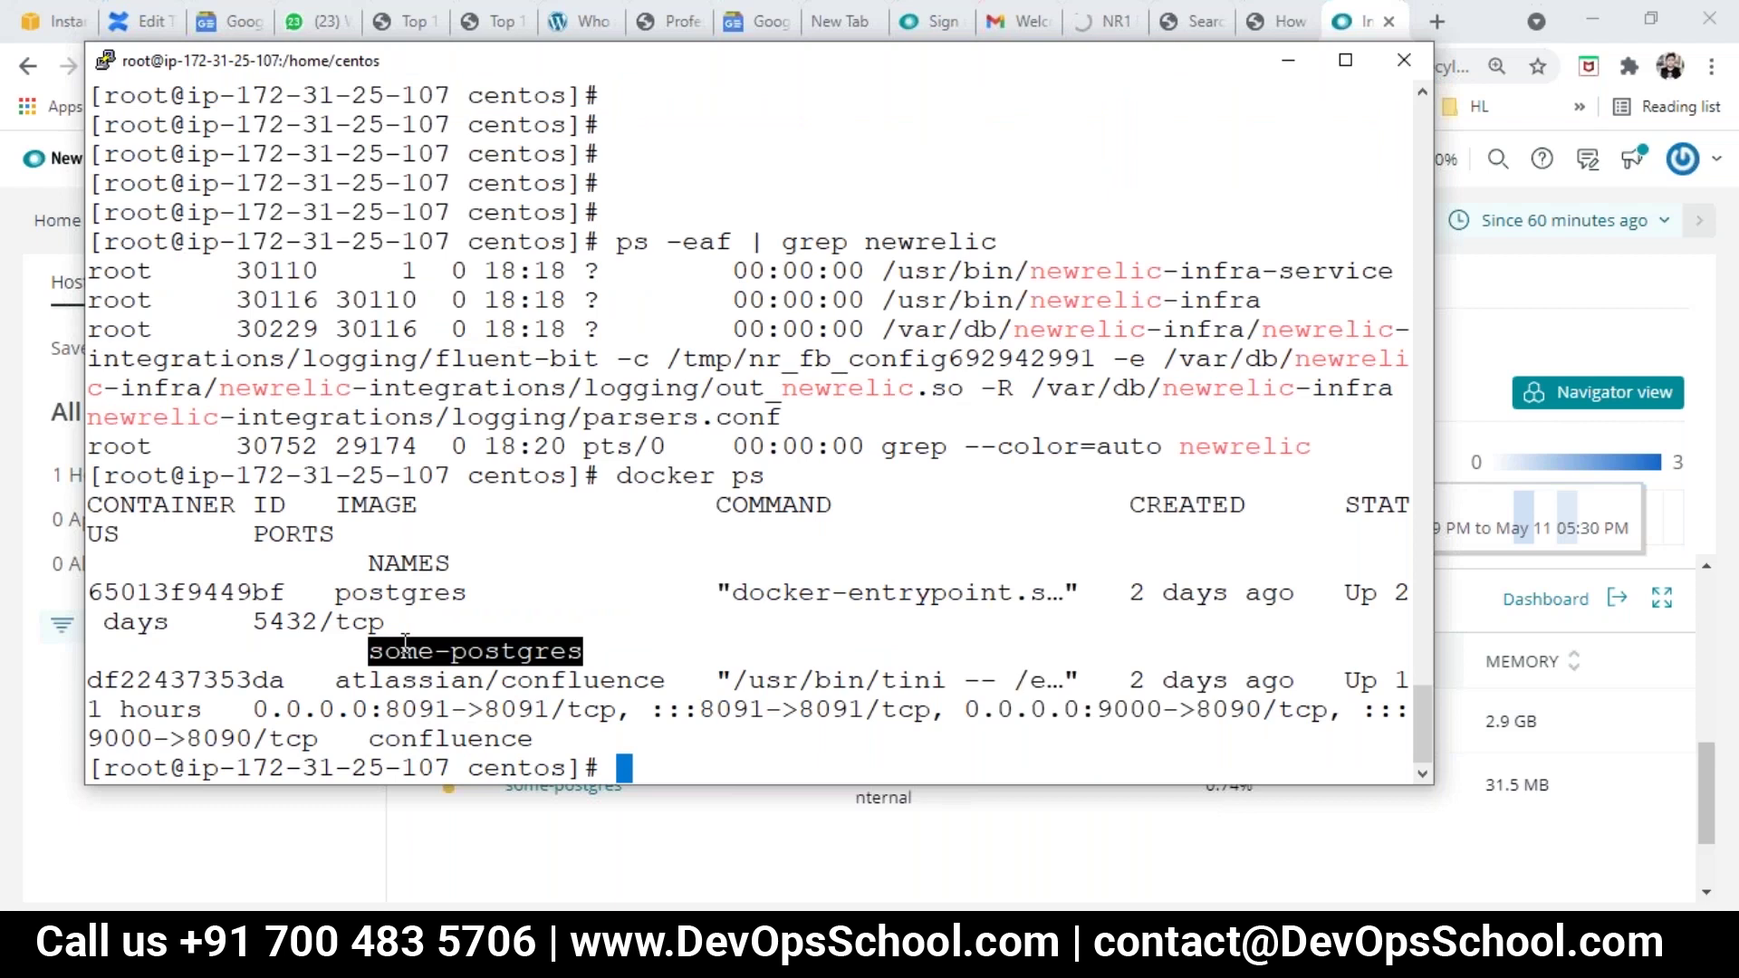
drag(380, 618, 510, 728)
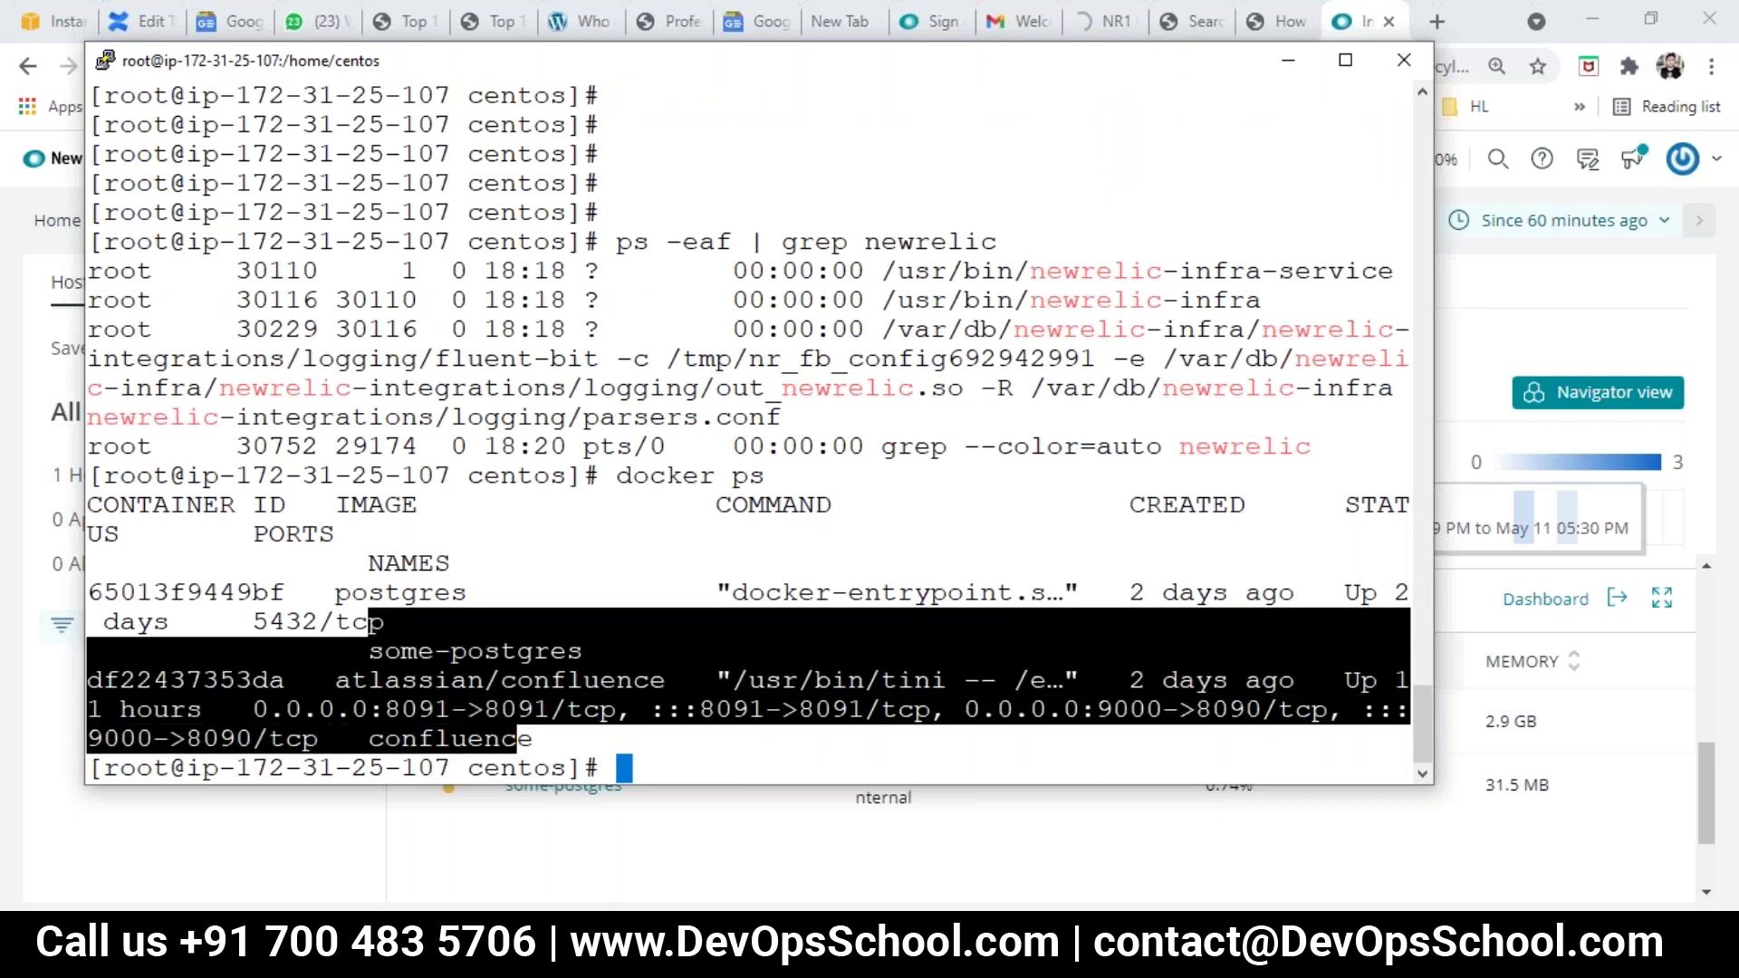
key(alt+Tab)
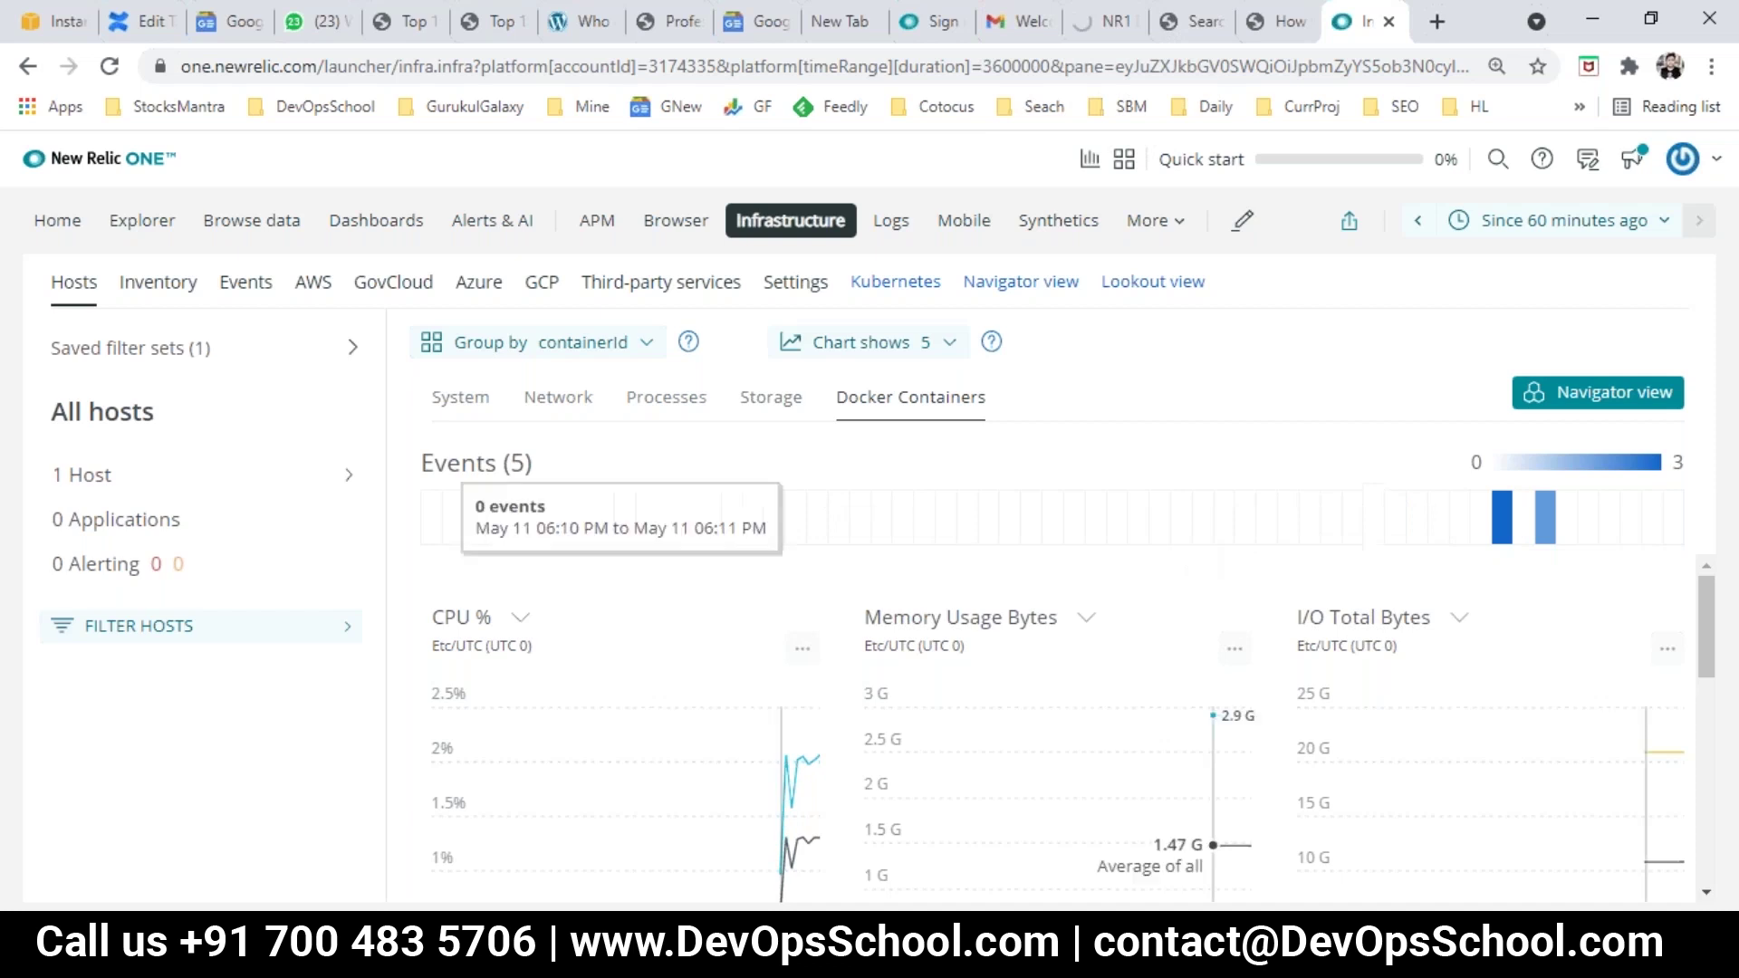
key(alt+Tab)
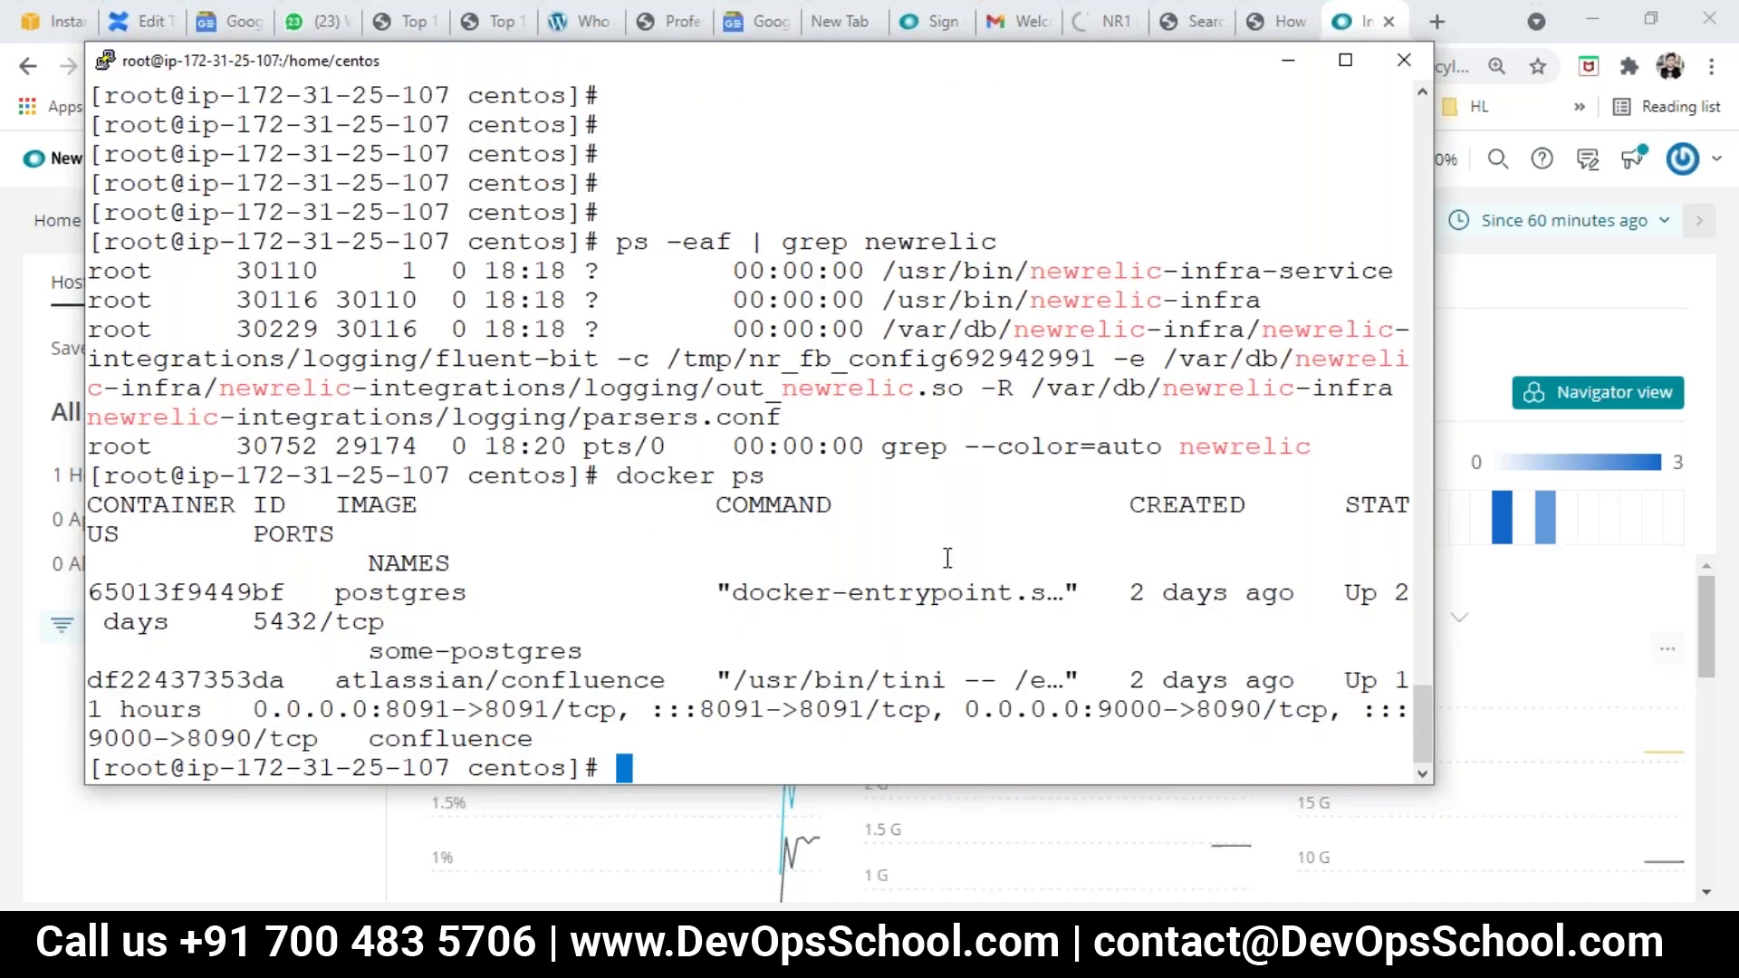
key(alt+Tab)
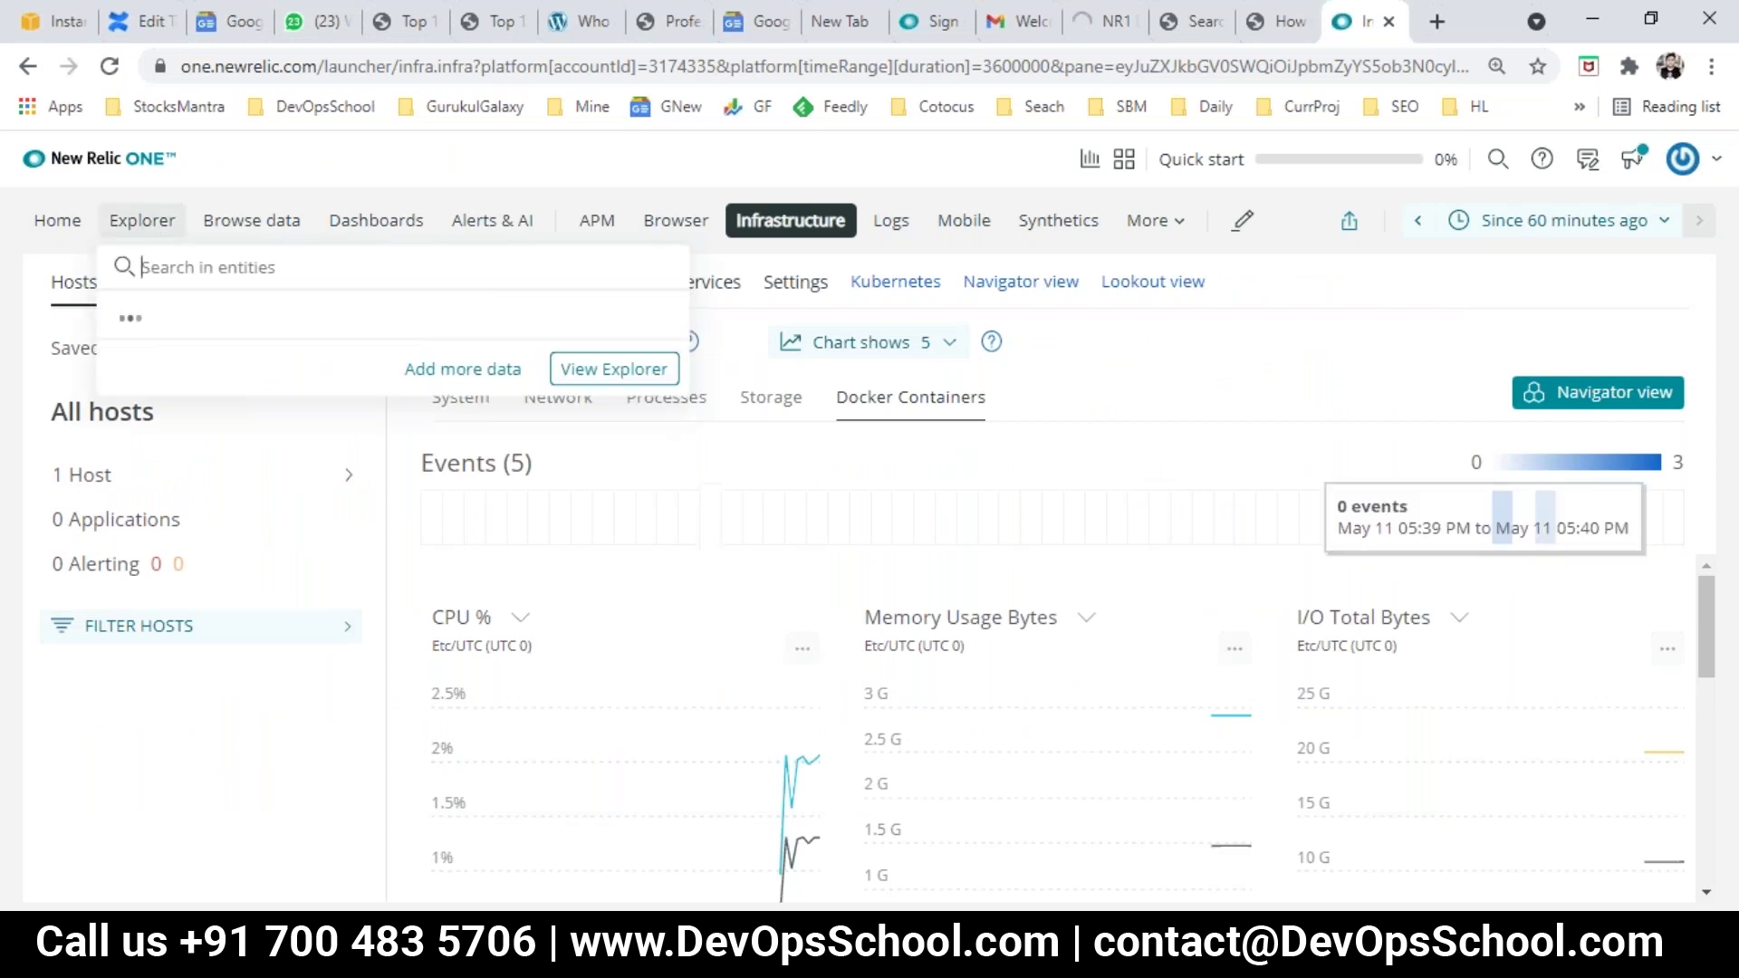
key(alt+Tab)
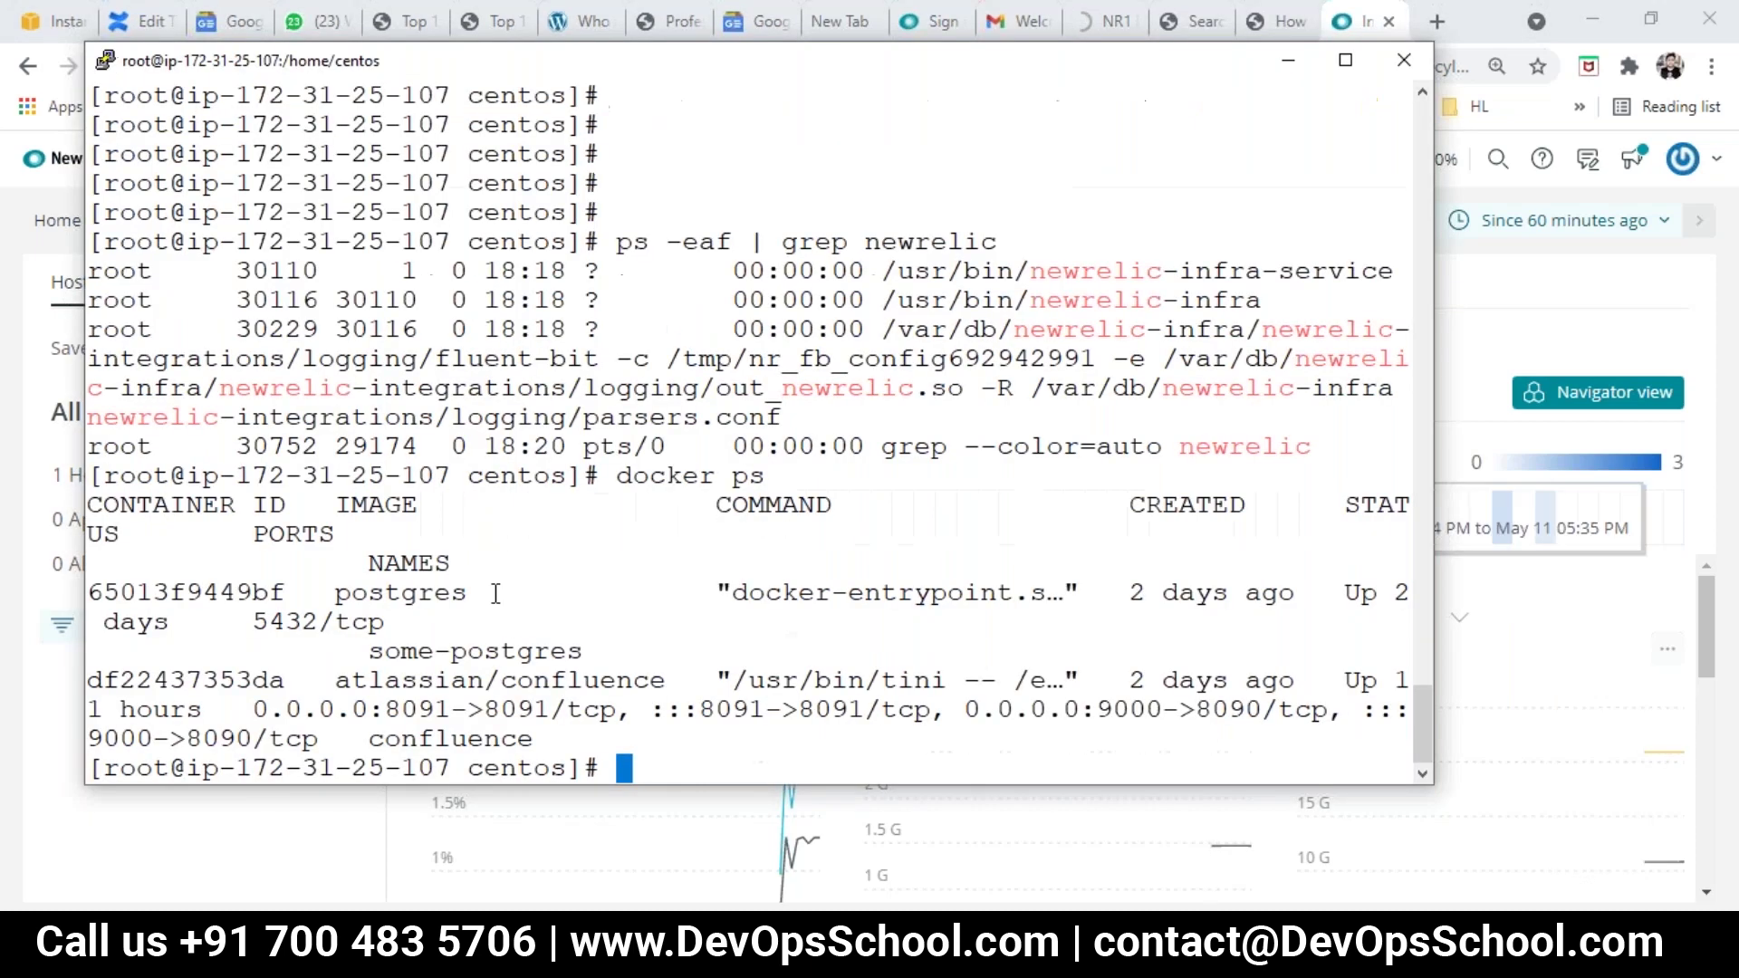
drag(359, 652, 672, 751)
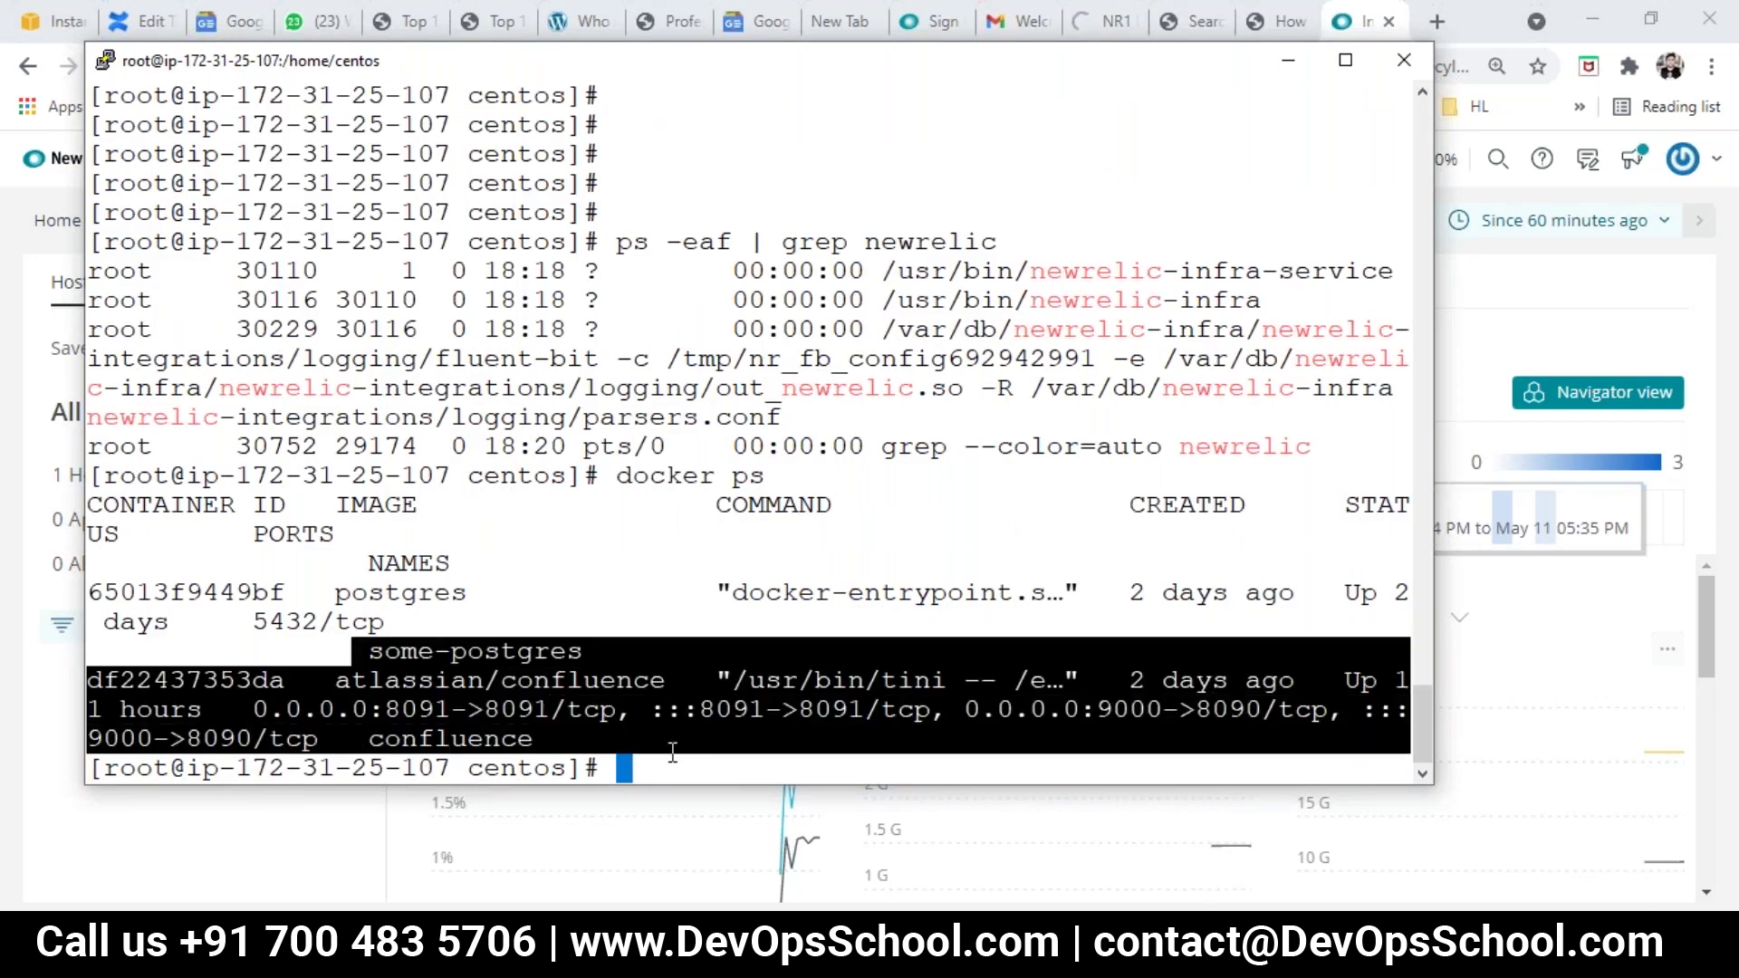
click(693, 691)
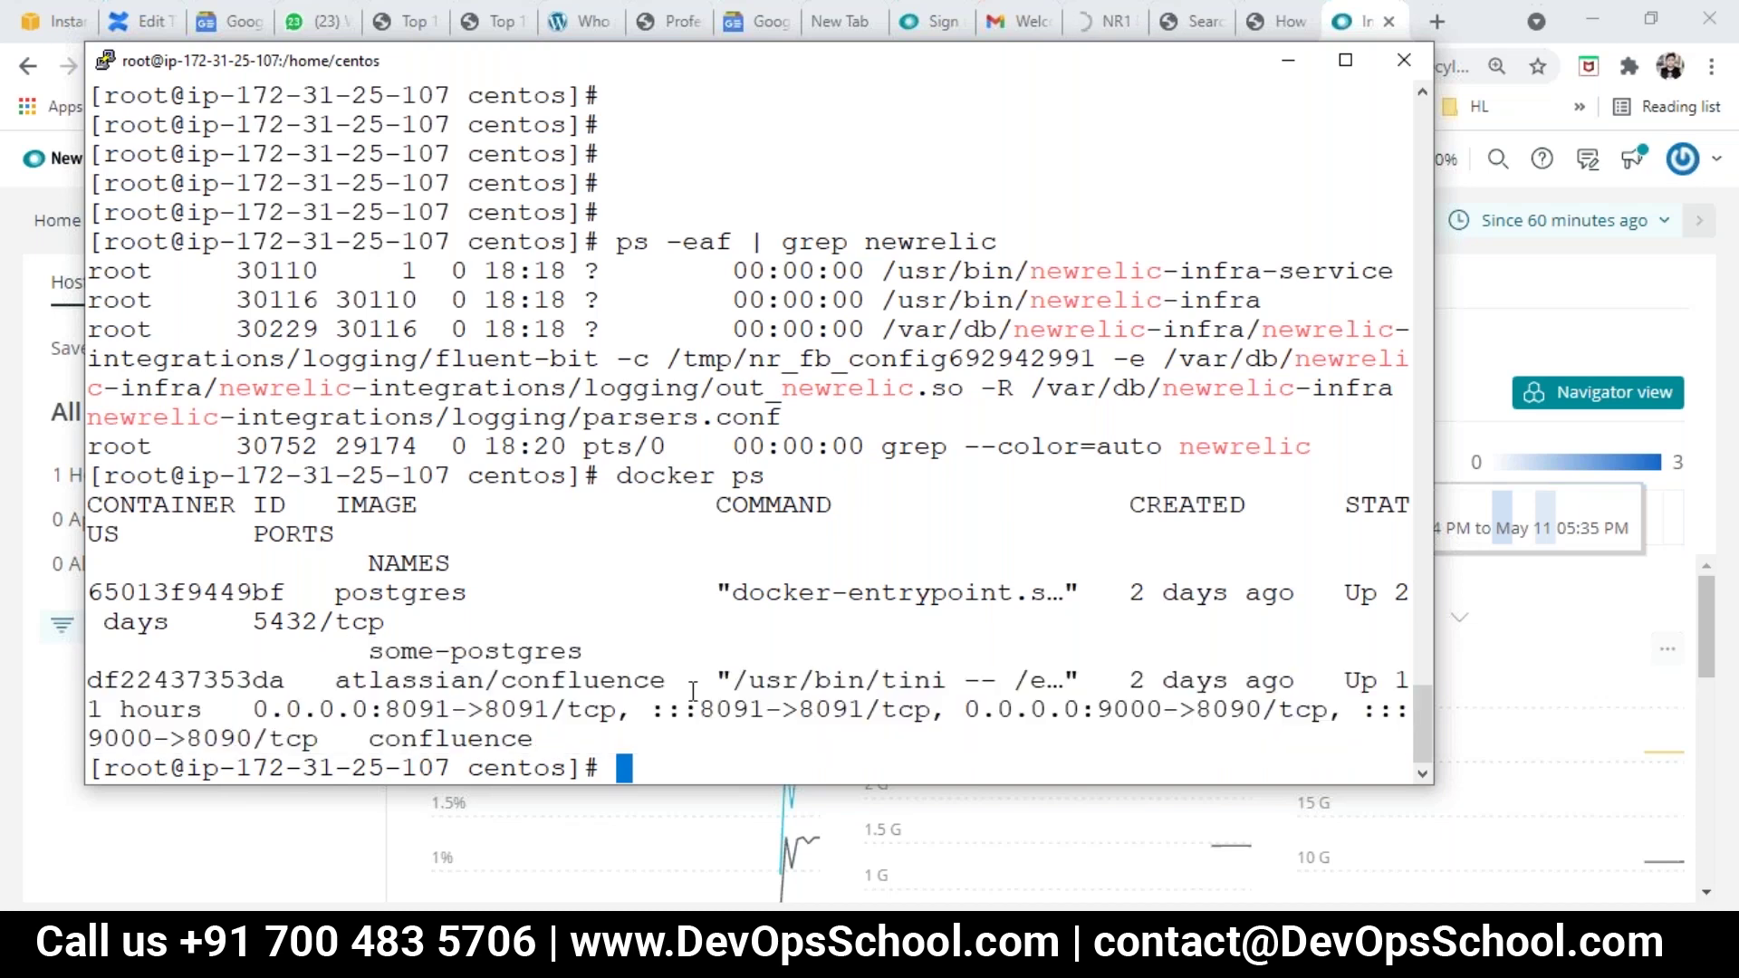
Step: Change into /etc/newrelic-infra and list its contents
text(cd /etc/)
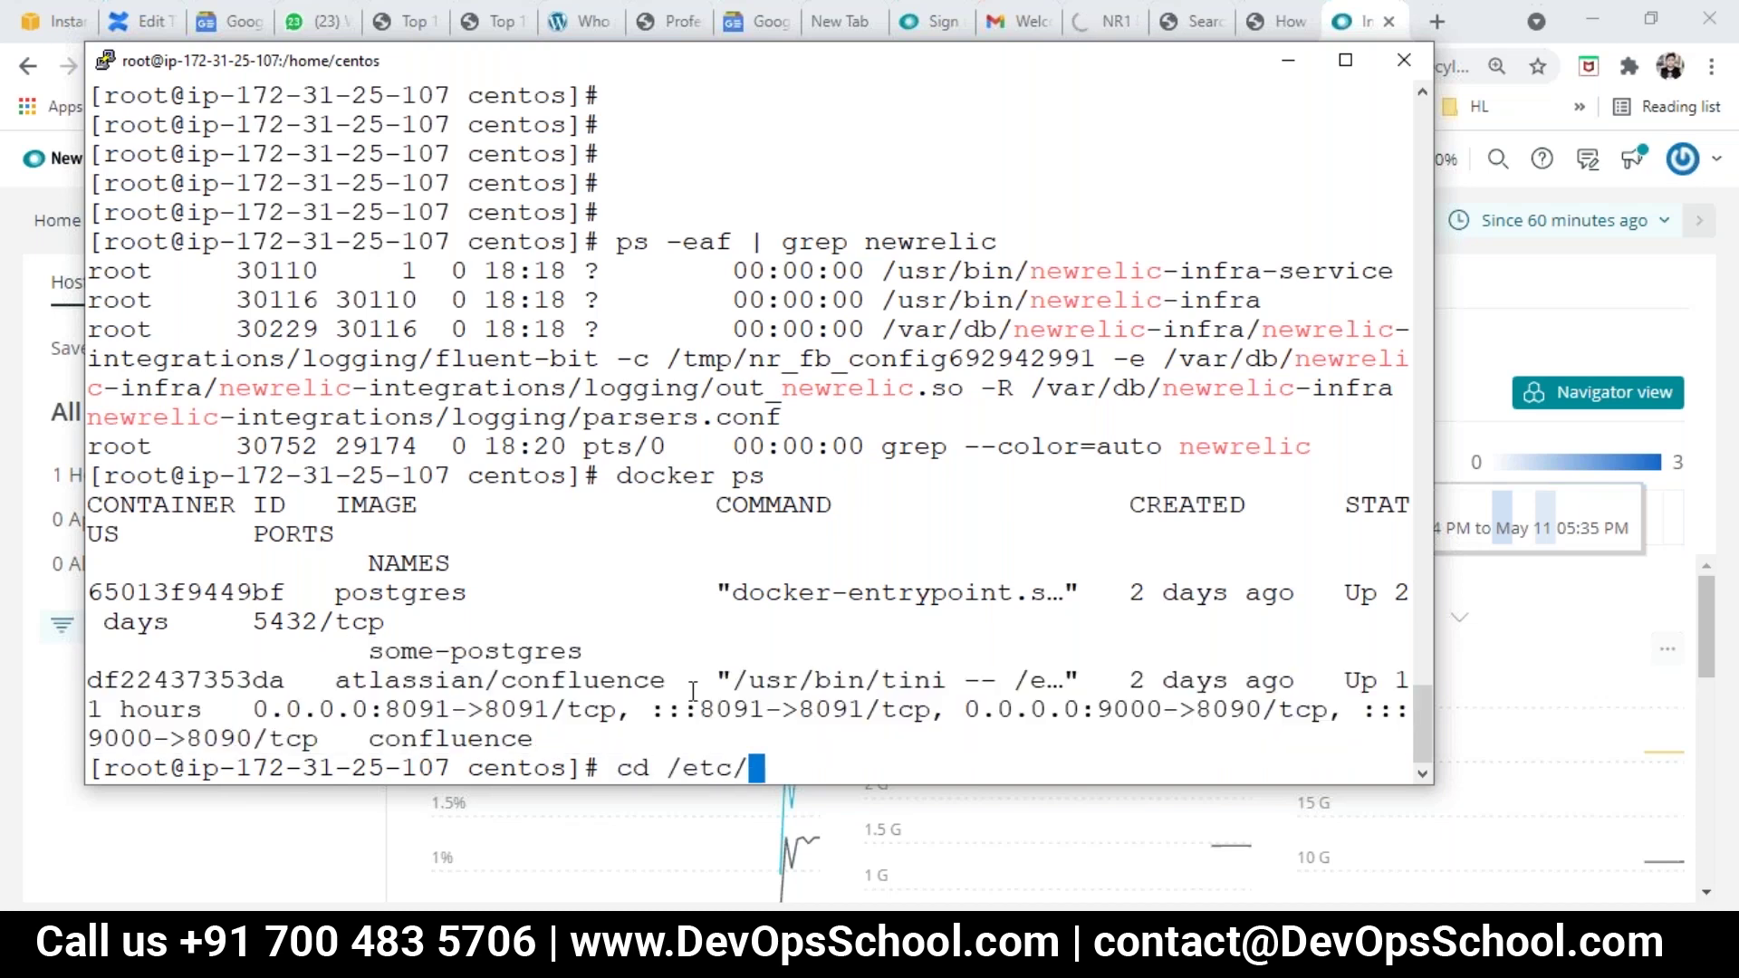
text(ne)
text(wr)
key(BackSpace)
key(Tab)
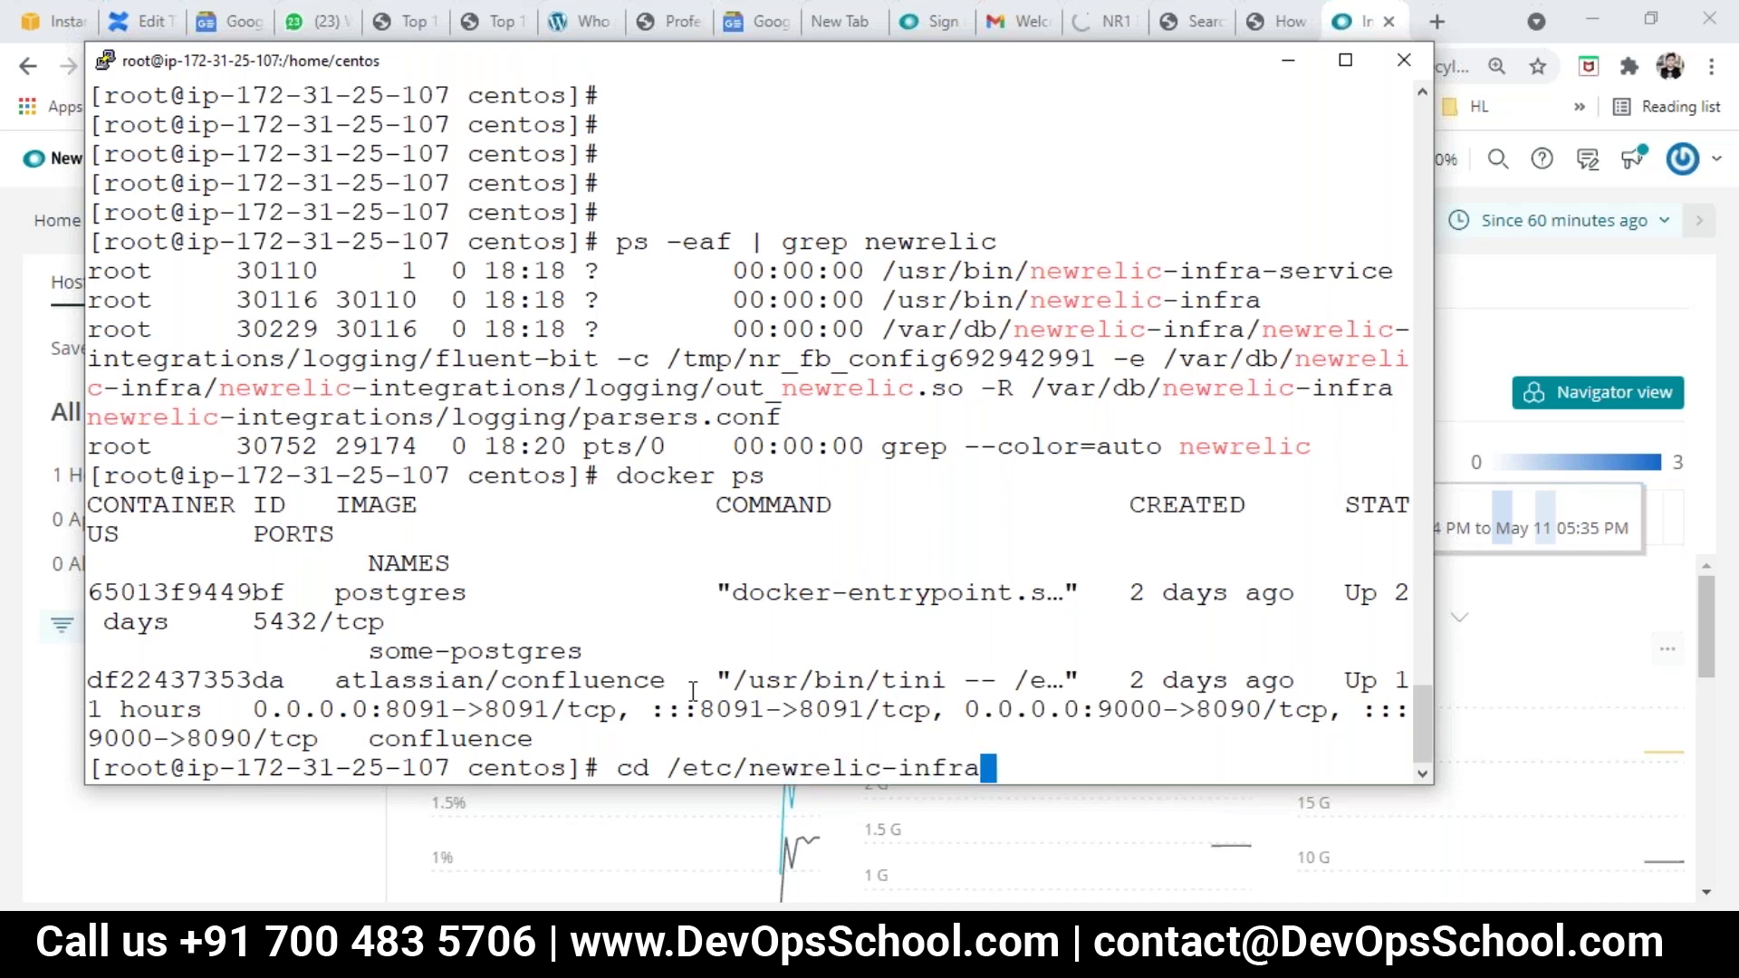
key(Return)
text(ls)
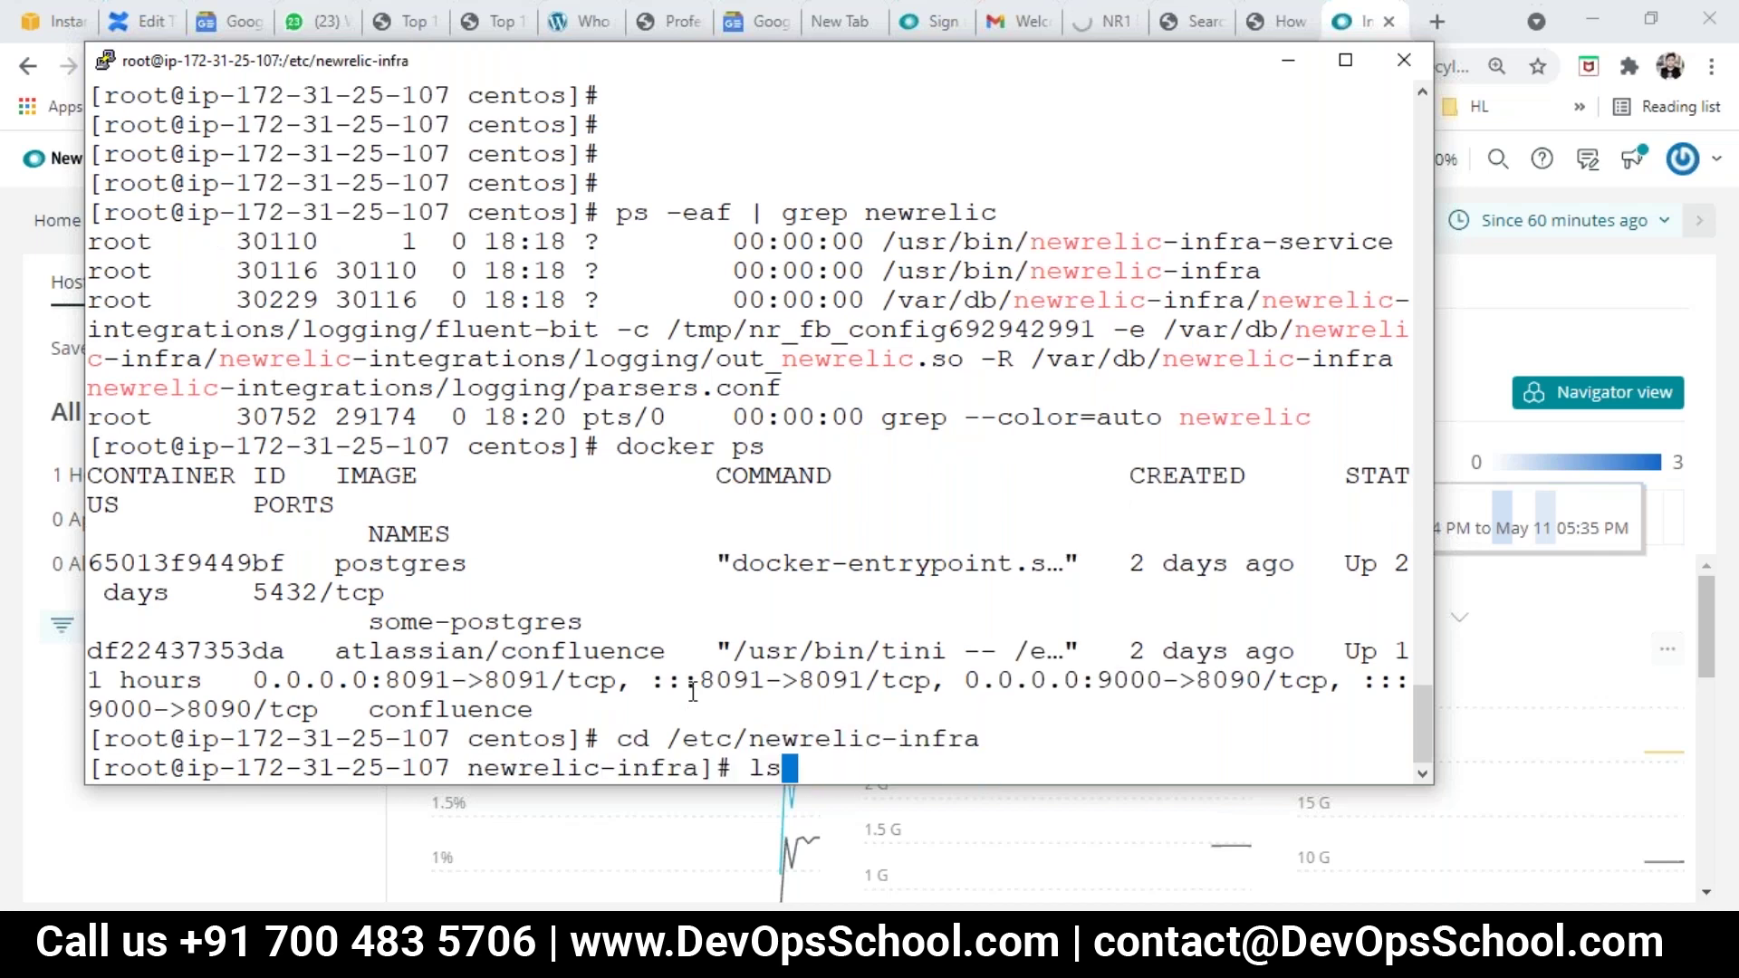
key(Return)
text(clear)
key(Return)
text(ls)
key(Return)
Step: Enter integrations.d and list its files, including jmx-config.yml.sample
double_click(193, 127)
click(460, 138)
double_click(460, 134)
click(233, 116)
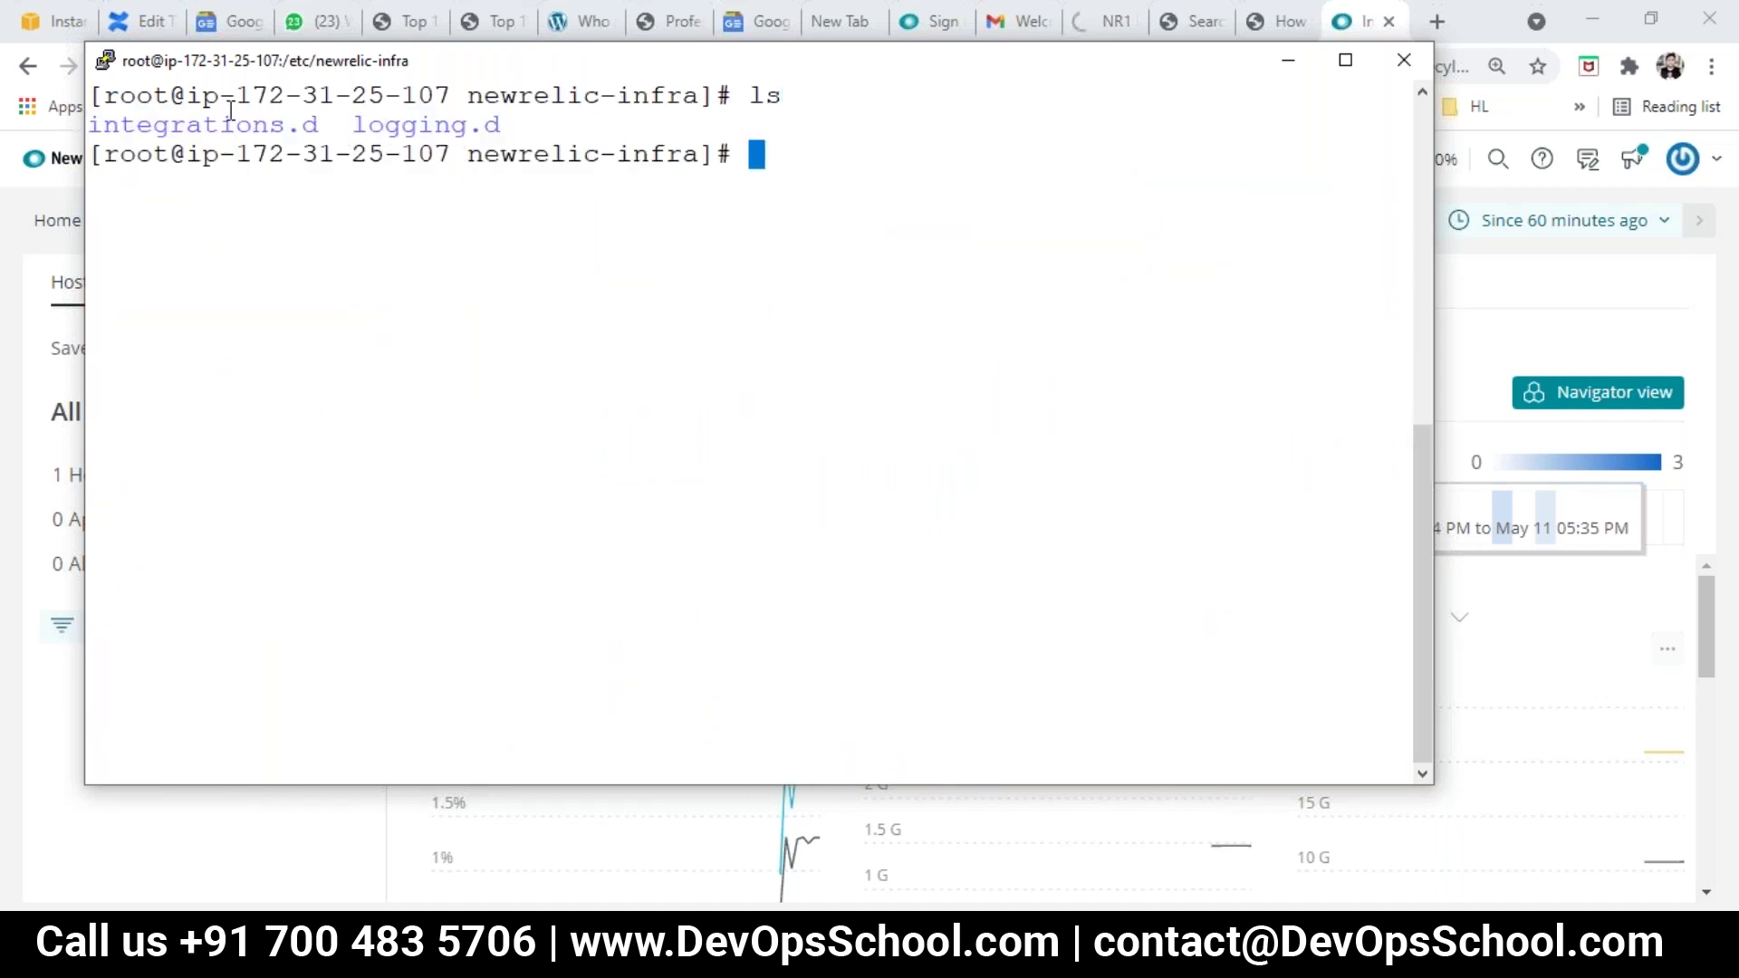
double_click(234, 122)
key(super+c)
text(cd)
right_click(529, 297)
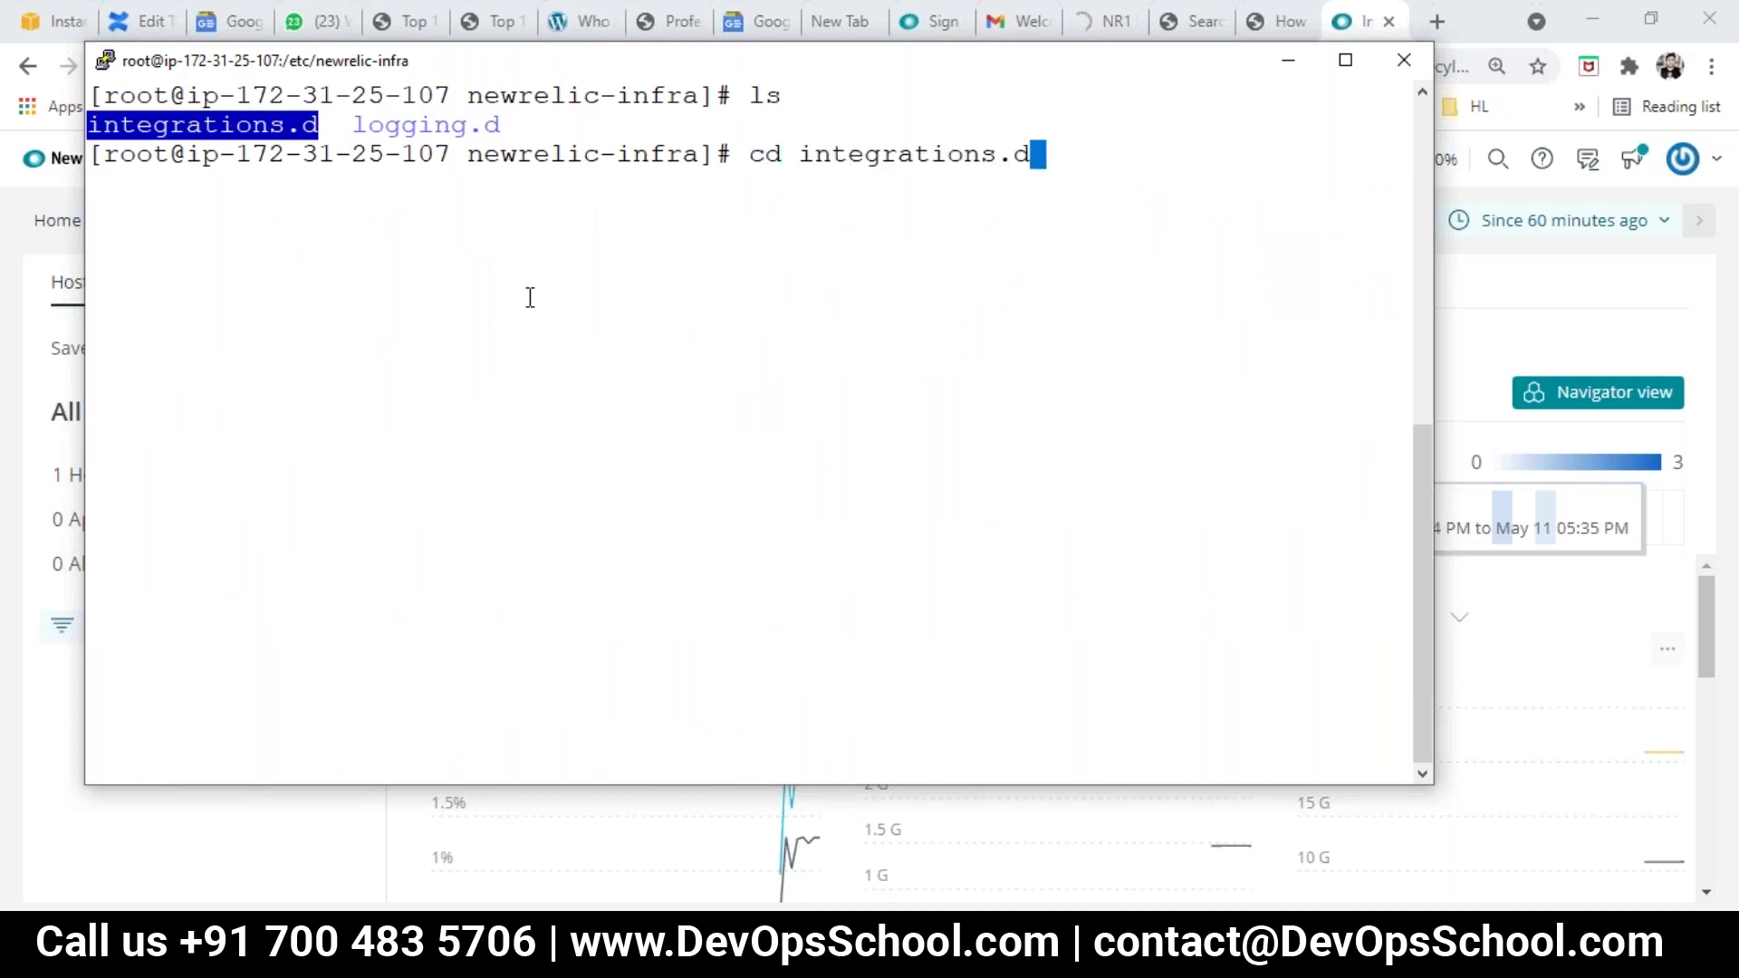
key(Return)
text(ls)
key(Return)
click(177, 196)
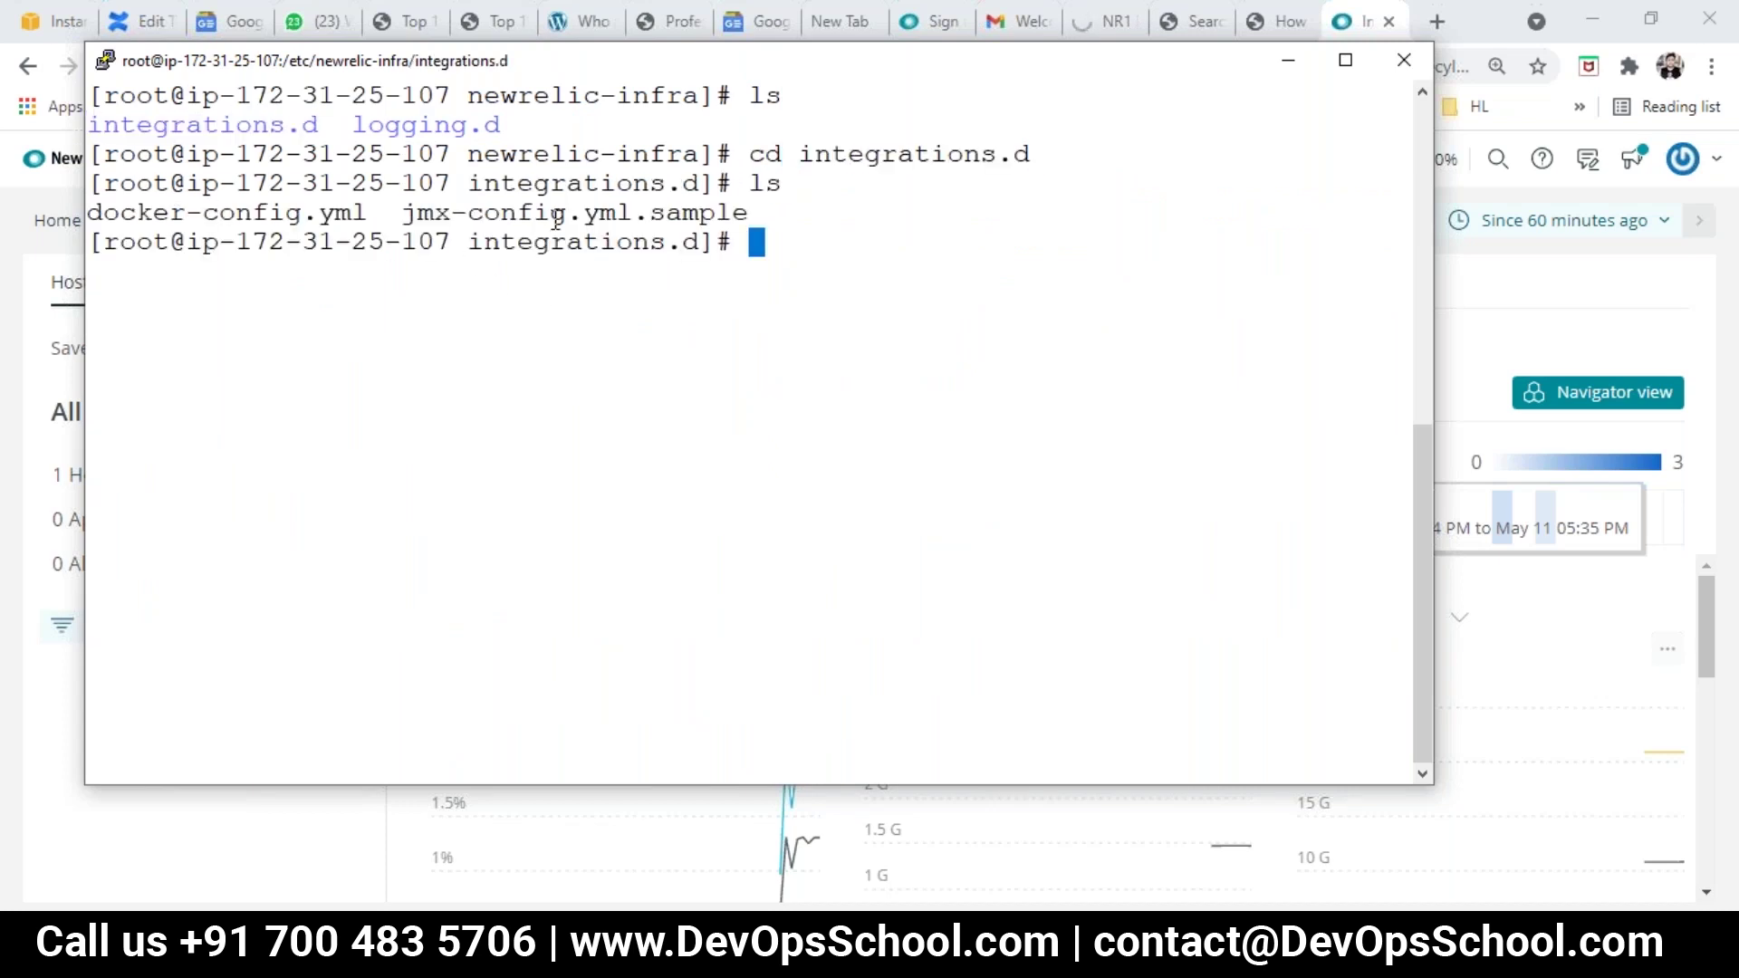
double_click(554, 217)
Step: Go back up, enter logging.d and list its config files, then hide PuTTY
text(cd ..)
key(Return)
text(ls)
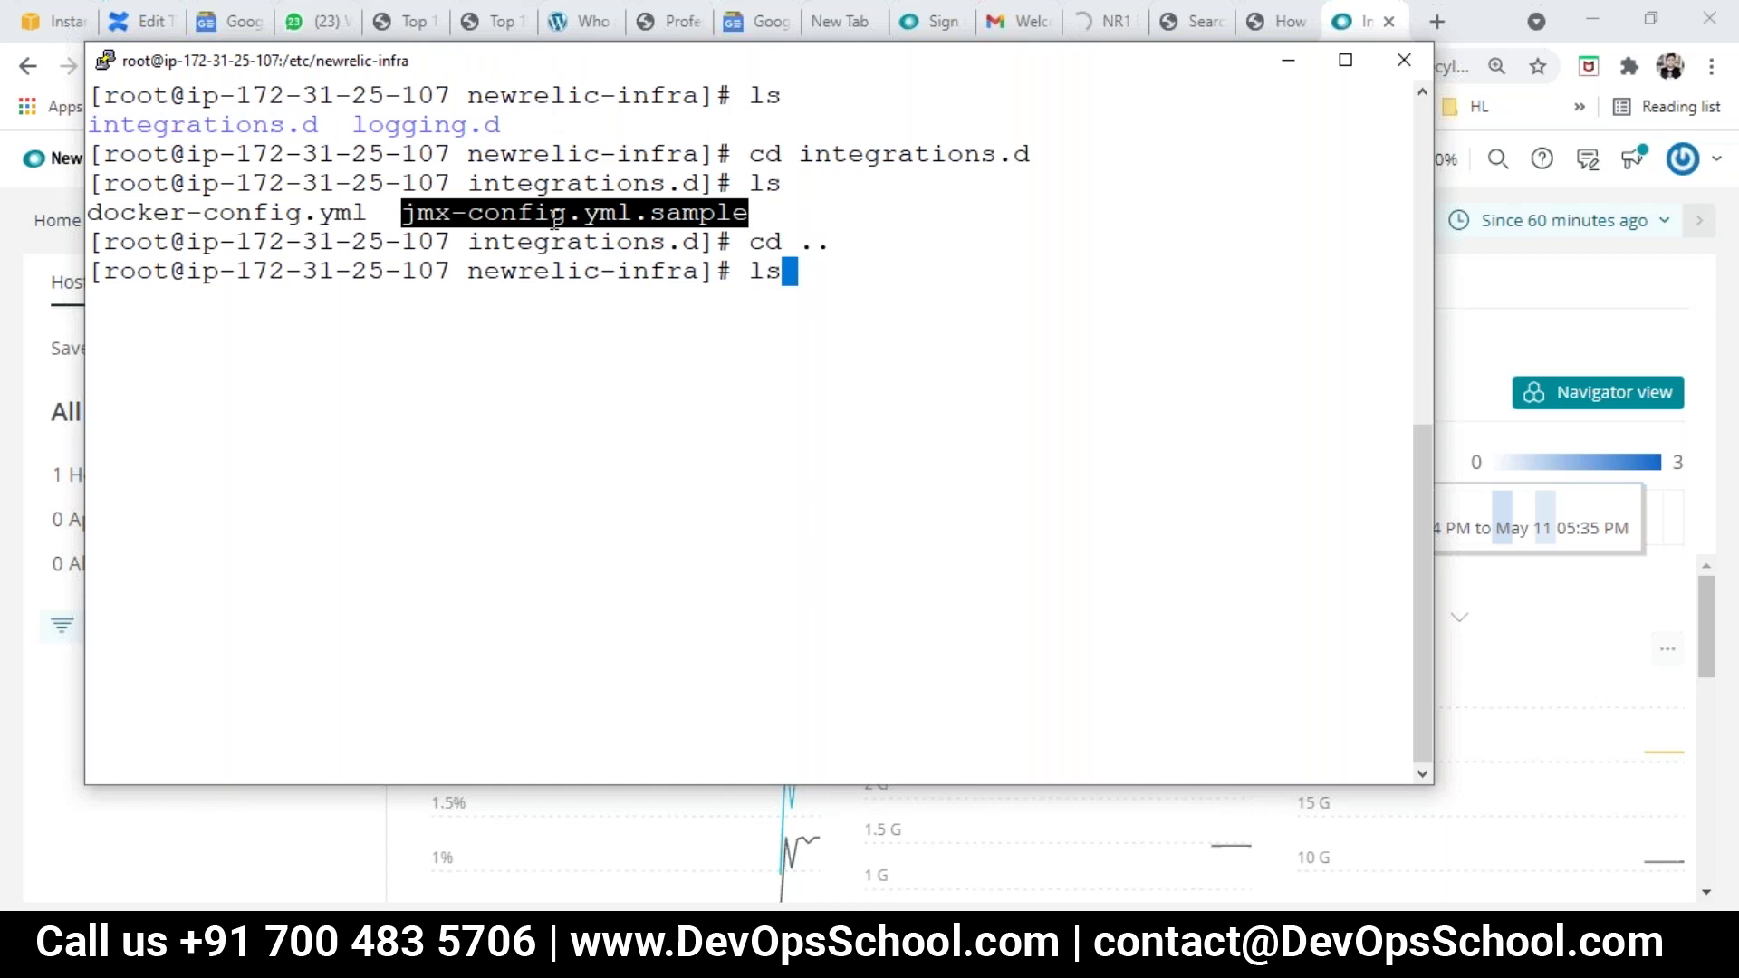
key(Return)
text(cd)
double_click(457, 302)
right_click(593, 302)
key(Return)
text(ls)
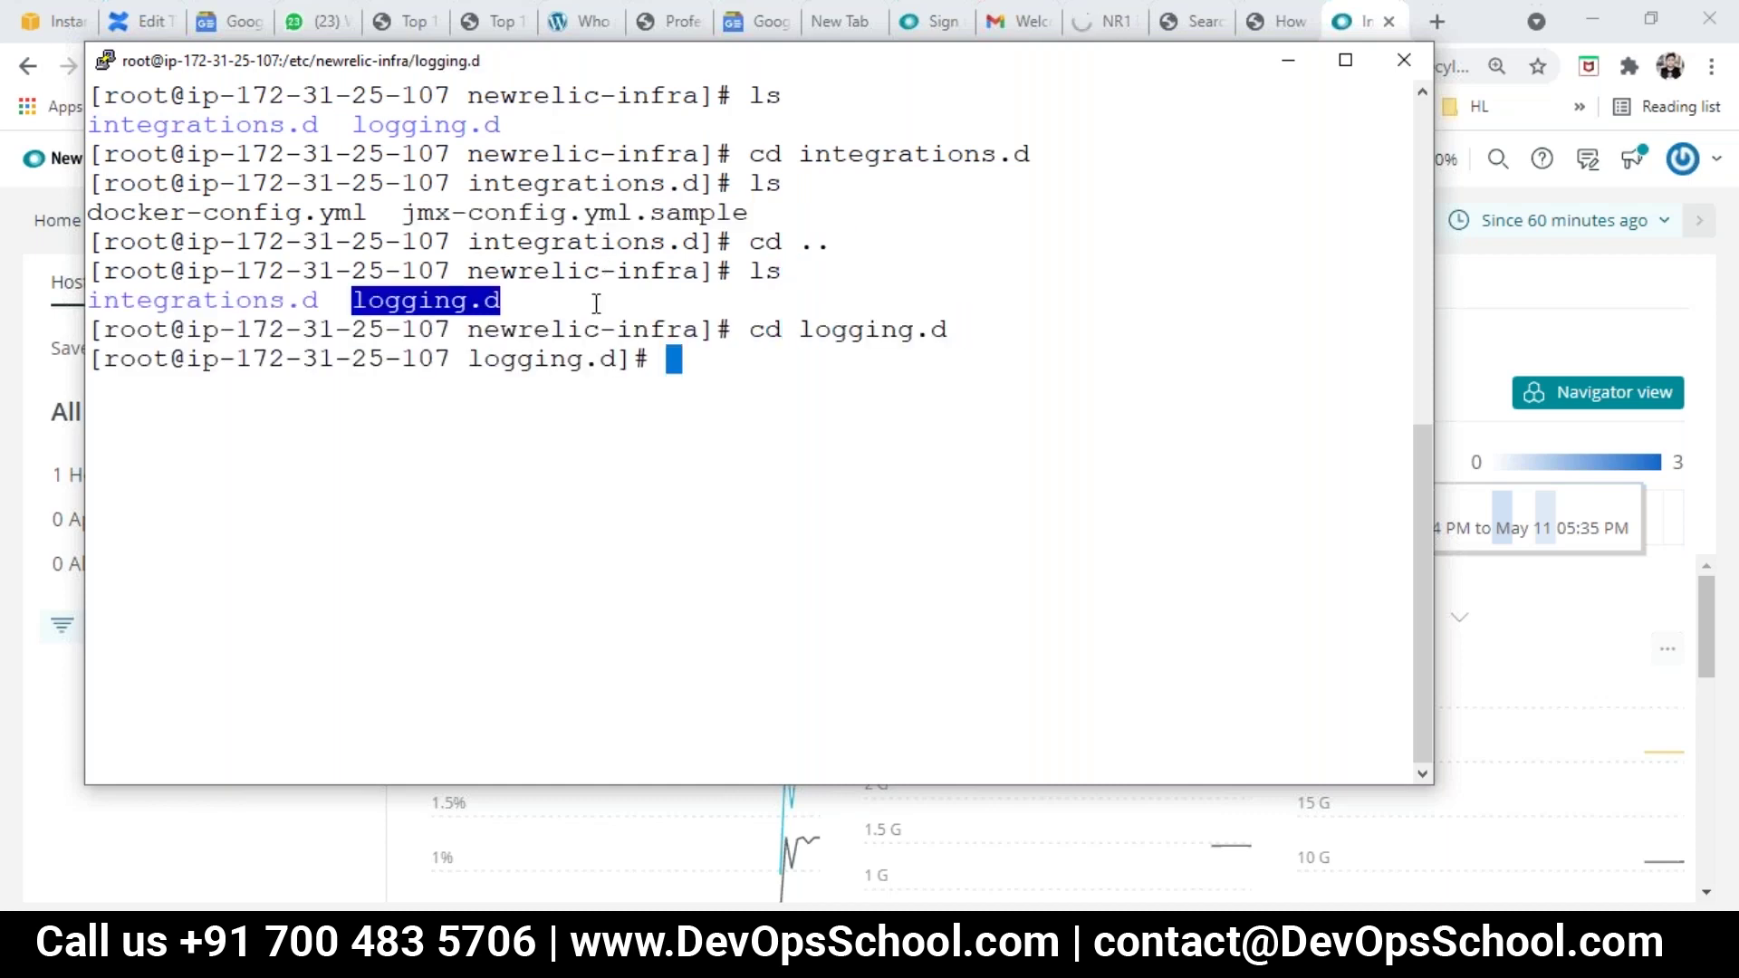
key(Return)
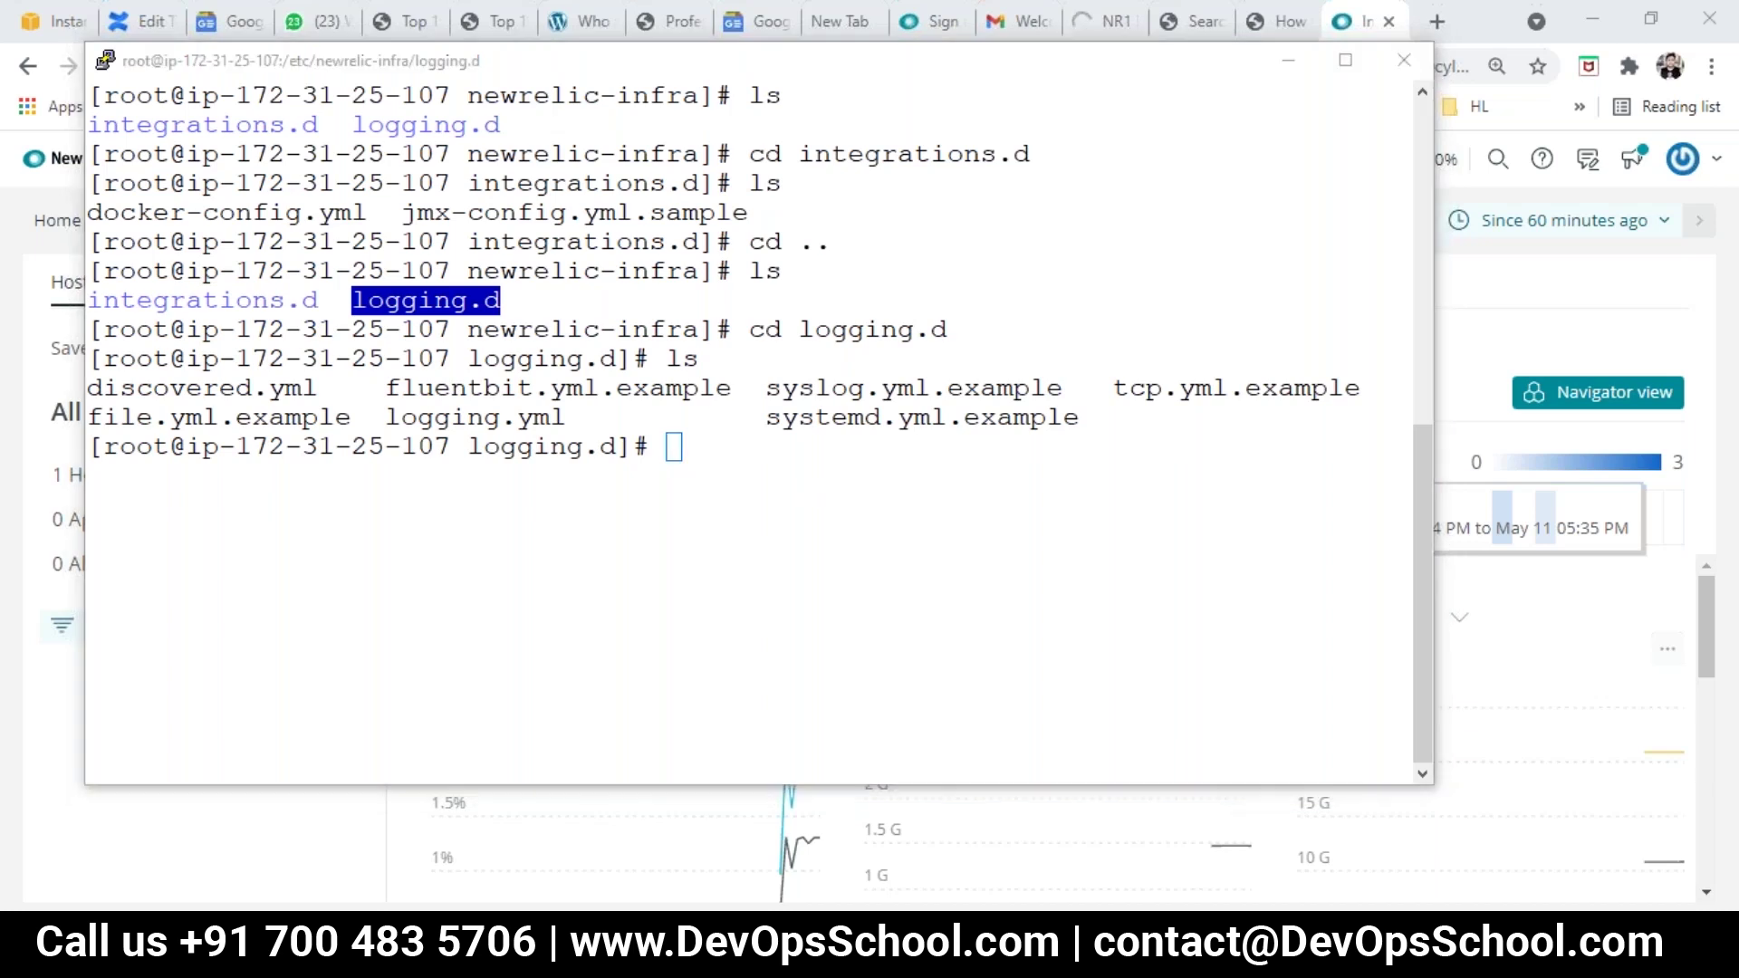
key(alt+Tab)
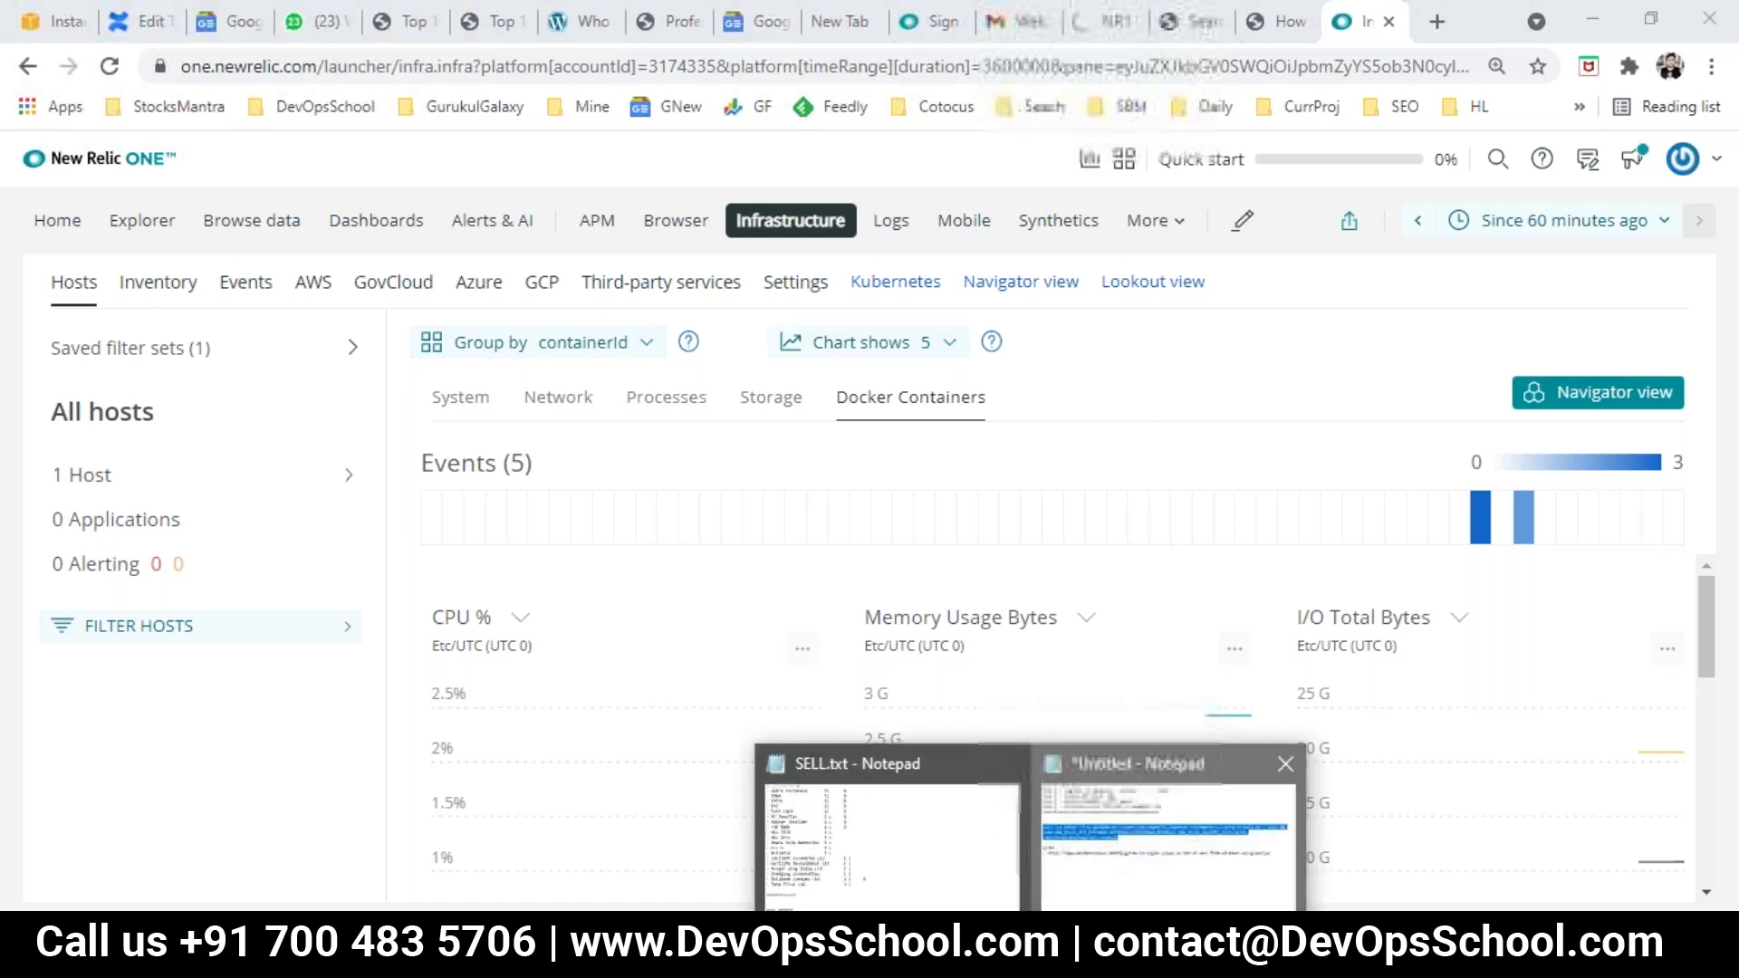
Step: Review the 'Create one VMs in AWS' step in the Notepad plan, then return to New Relic
click(1139, 851)
drag(507, 109, 154, 98)
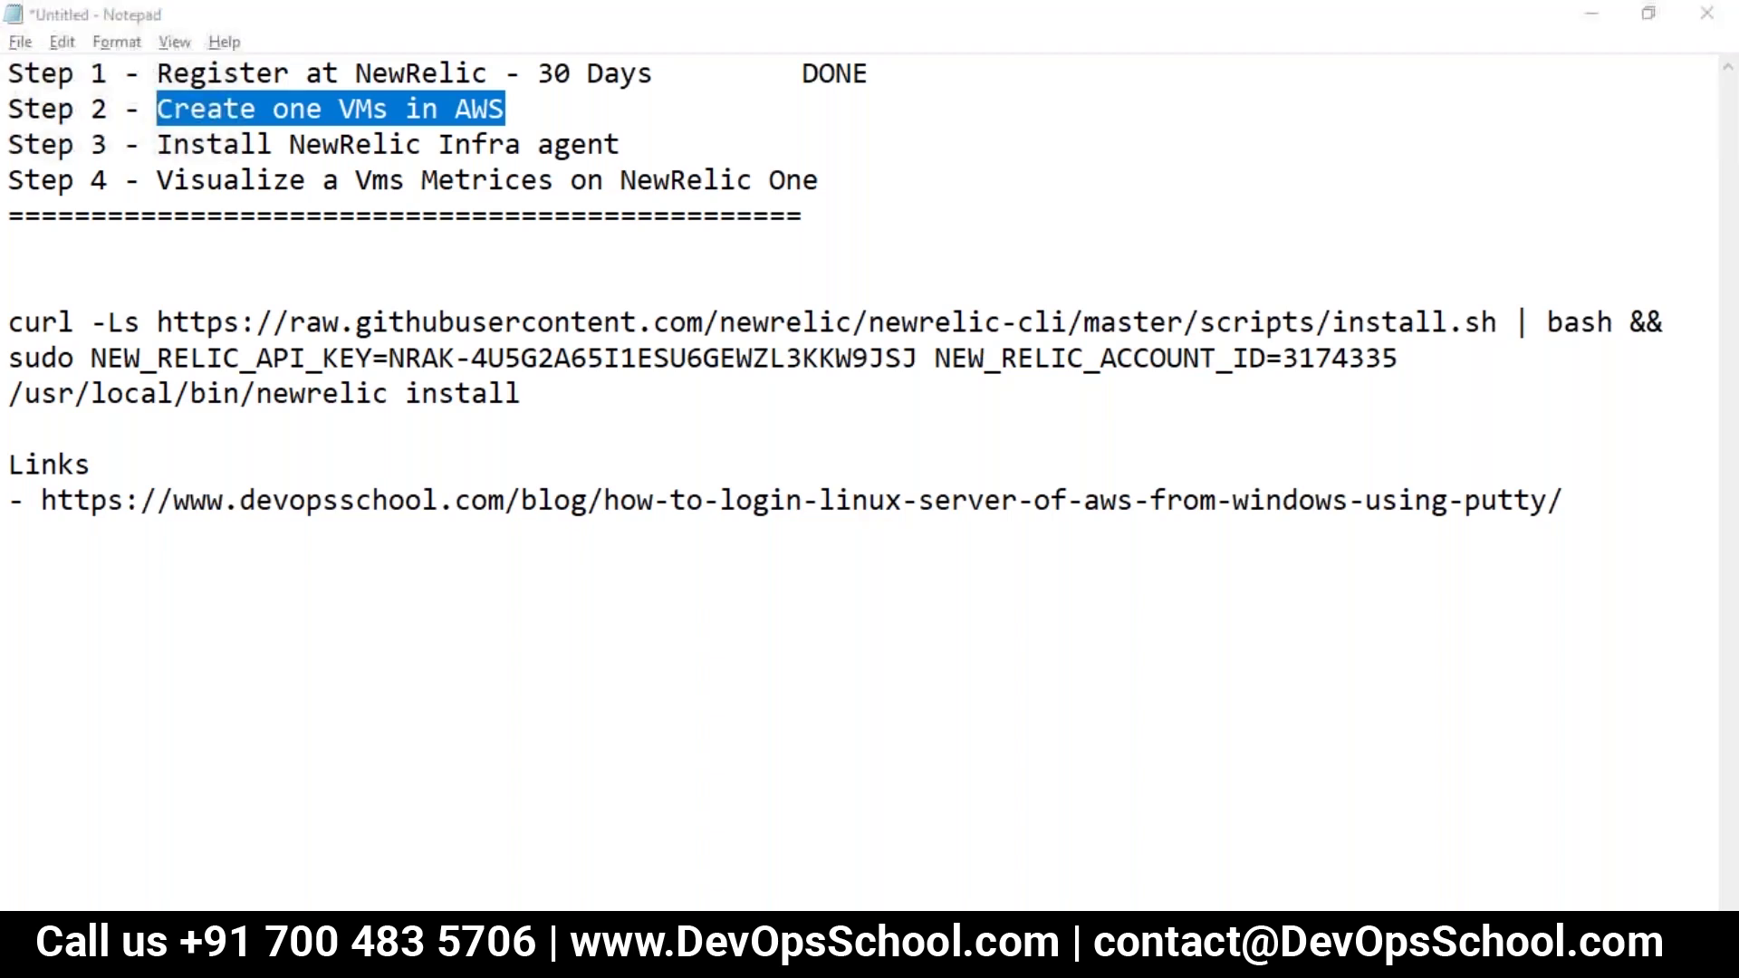
key(alt+Tab)
key(super+Down)
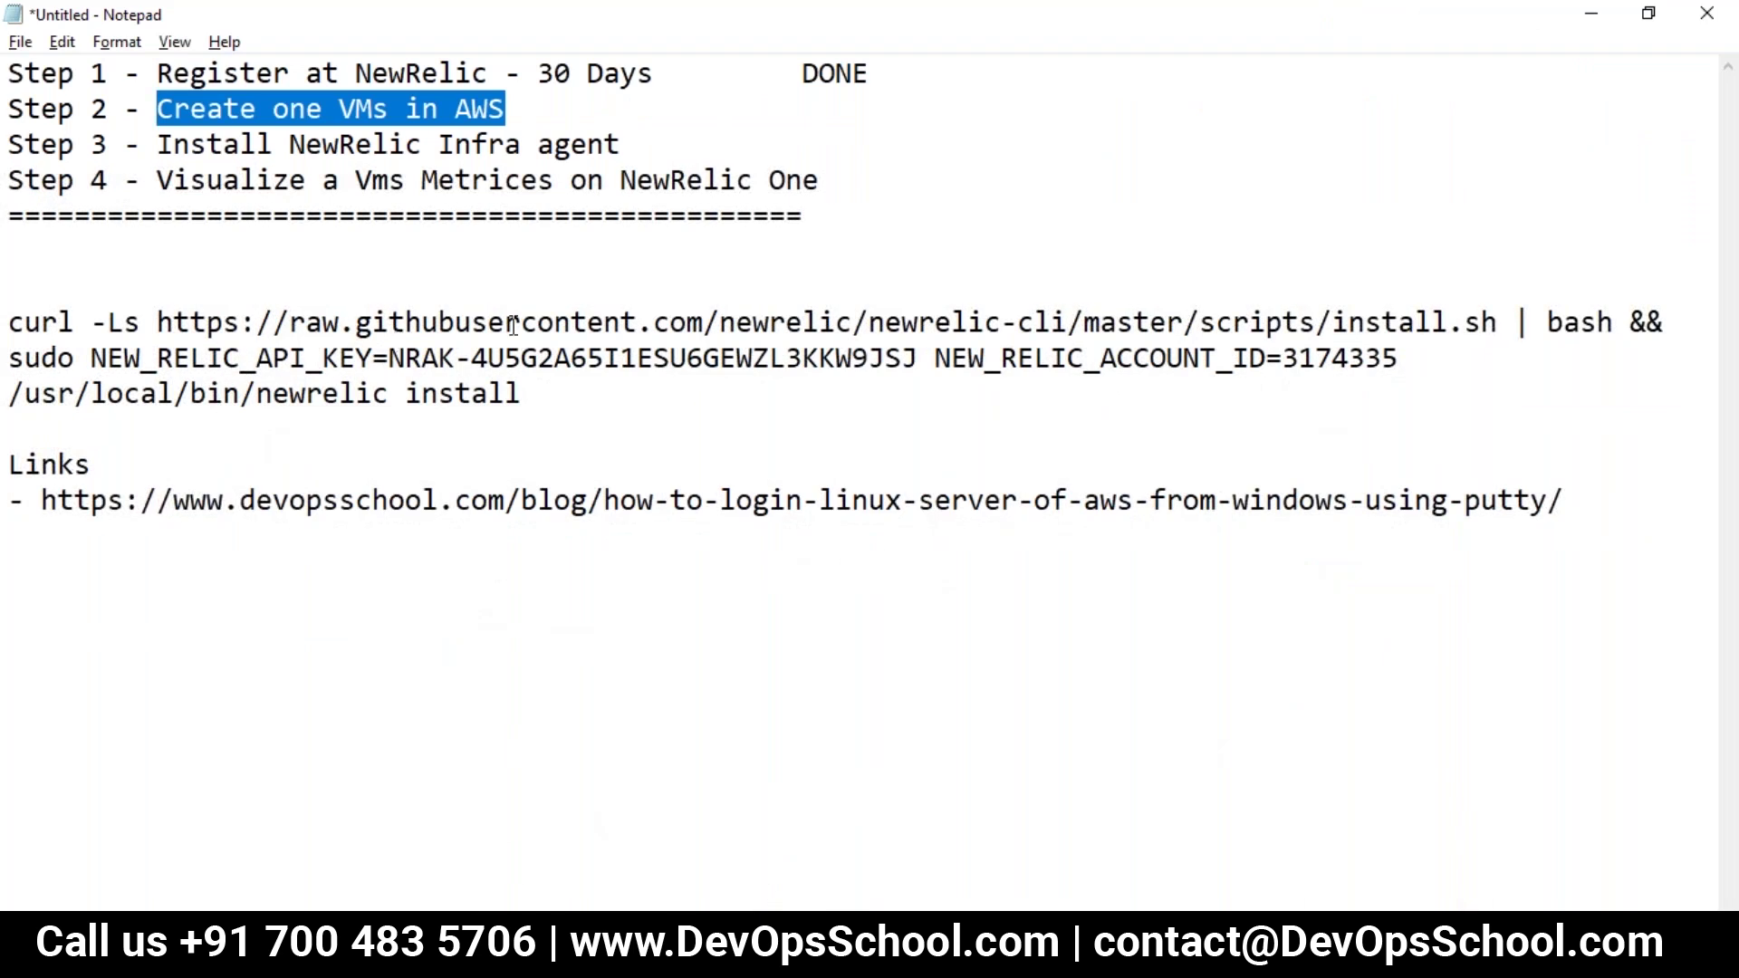
key(alt+Tab)
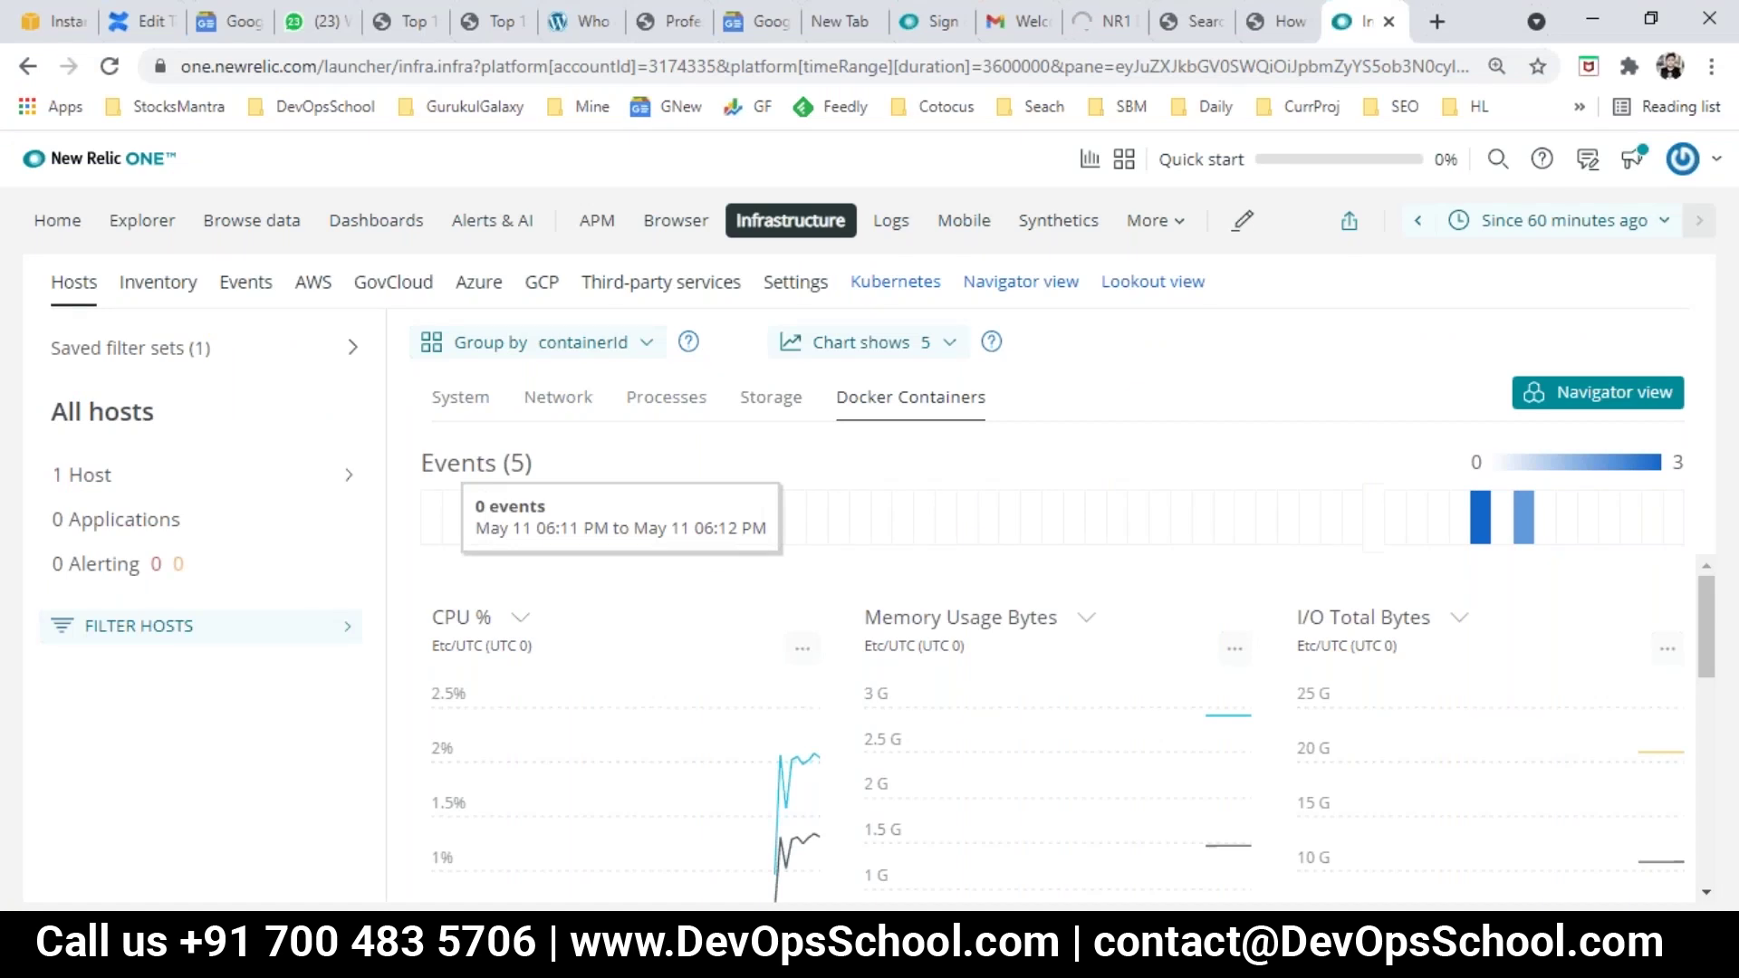
Step: Bring PuTTY forward and highlight the logging.d and integrations.d folder names
mouse_move(1280, 959)
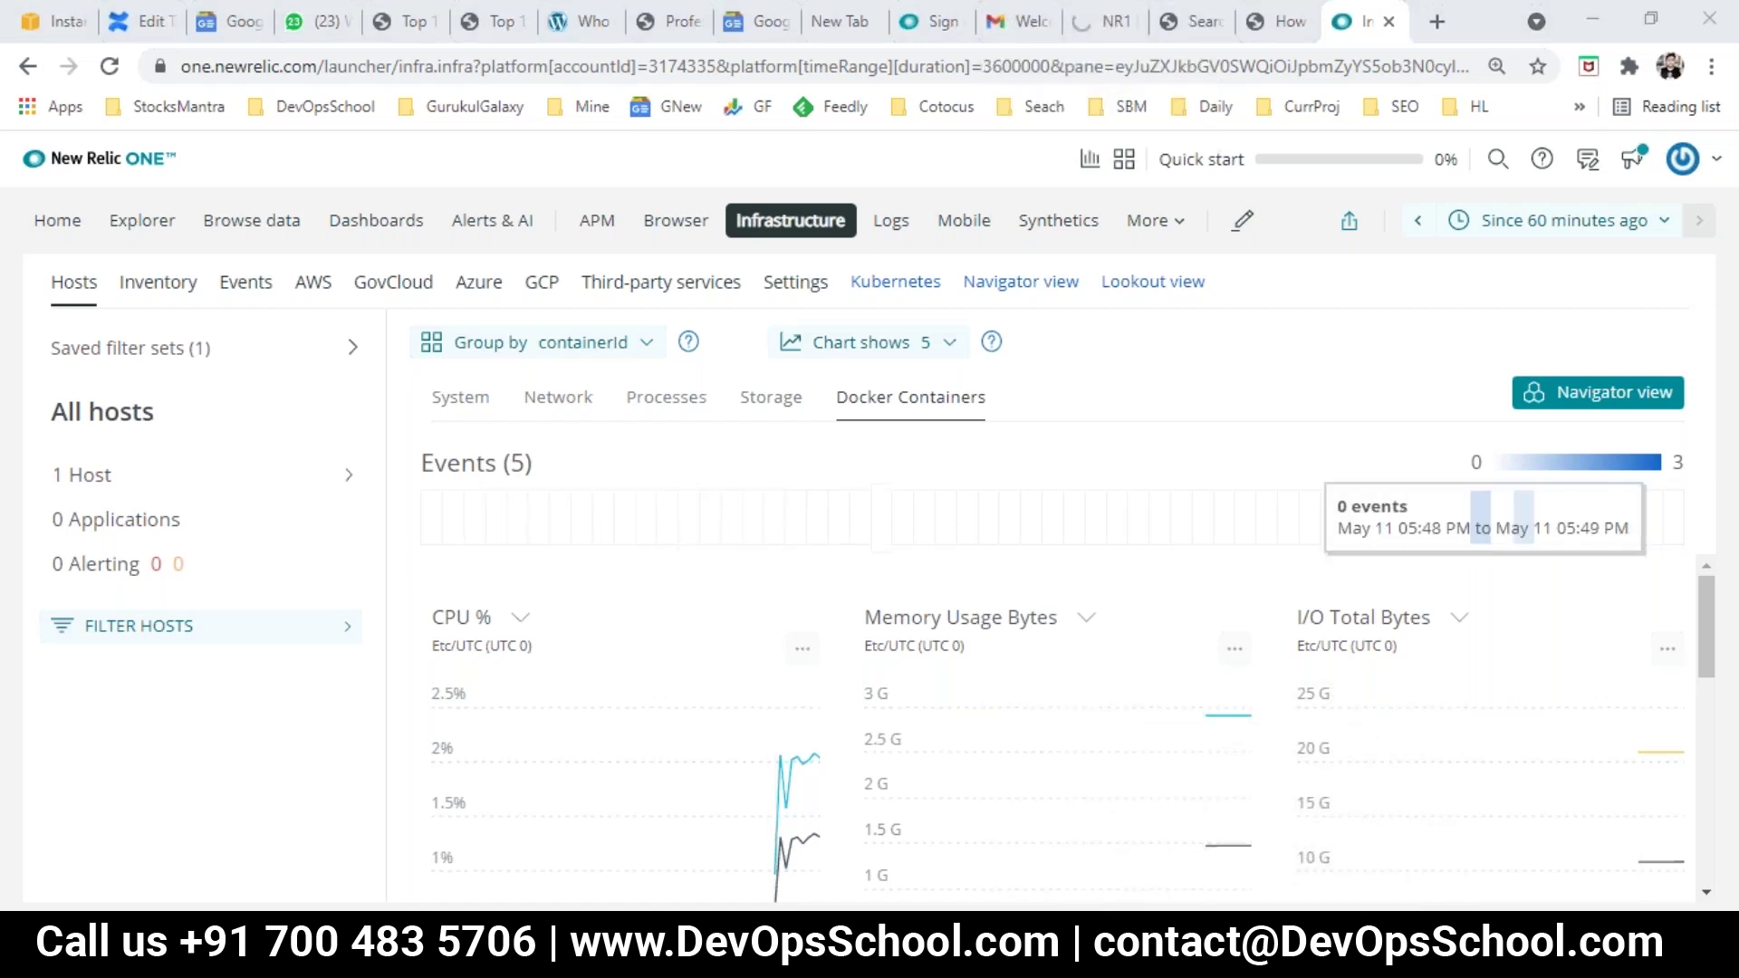
key(alt+Tab)
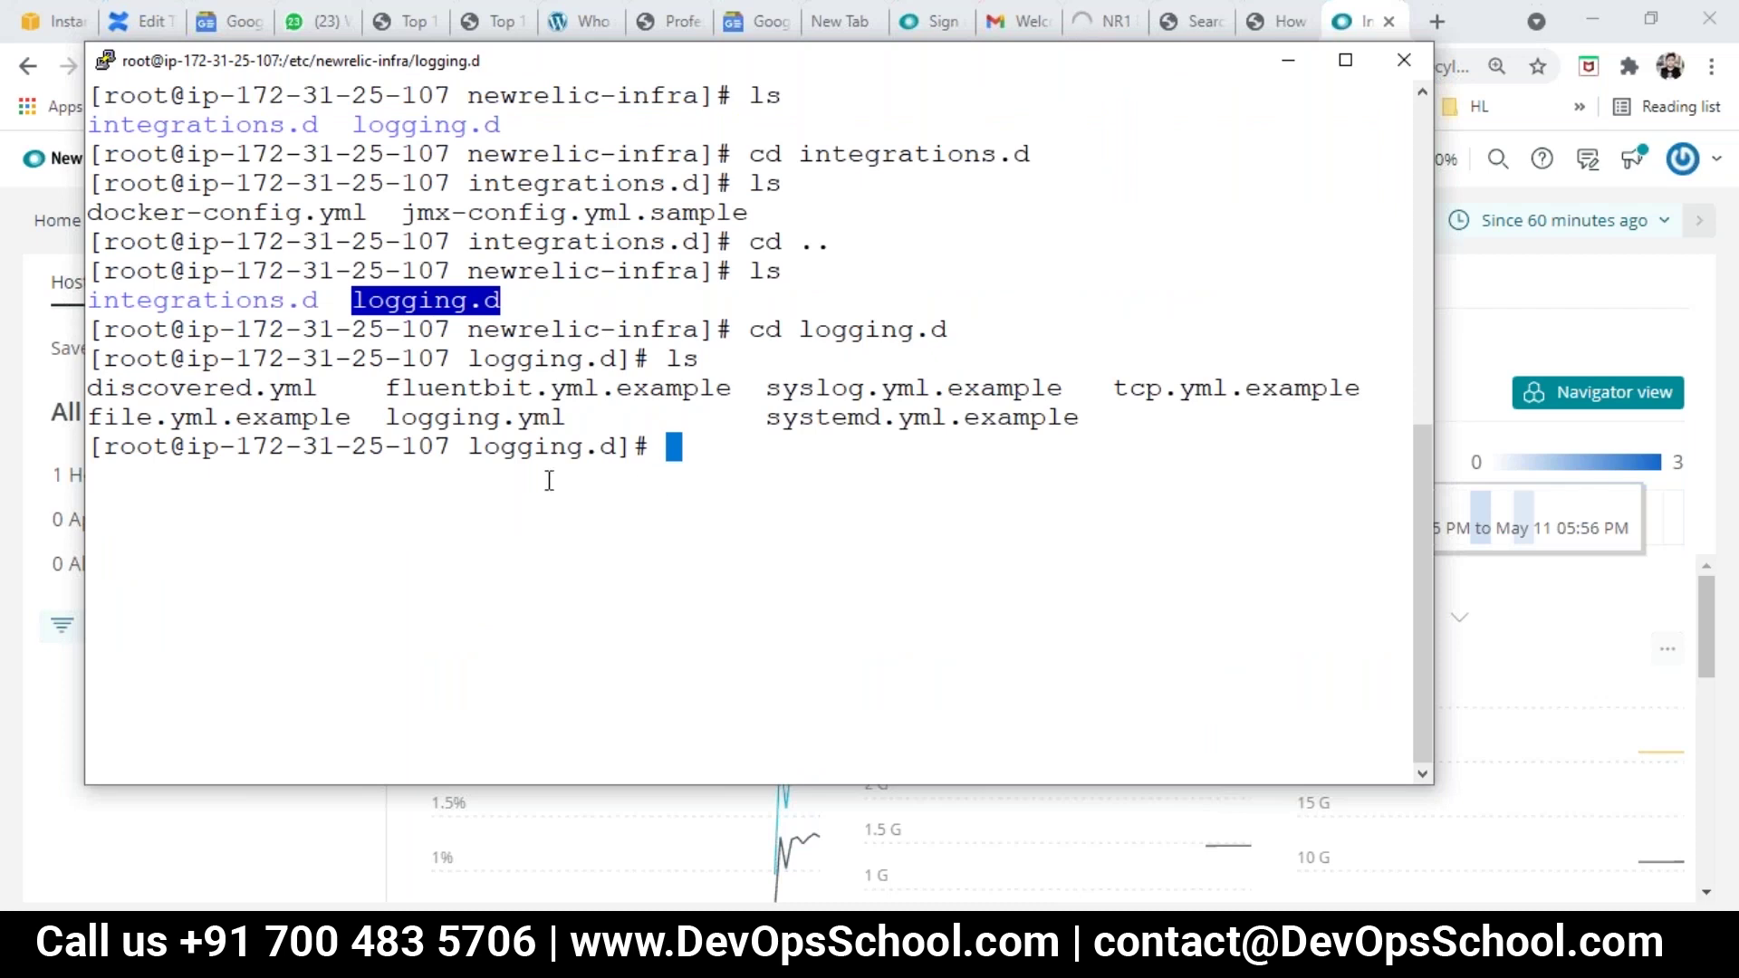
double_click(401, 303)
double_click(245, 300)
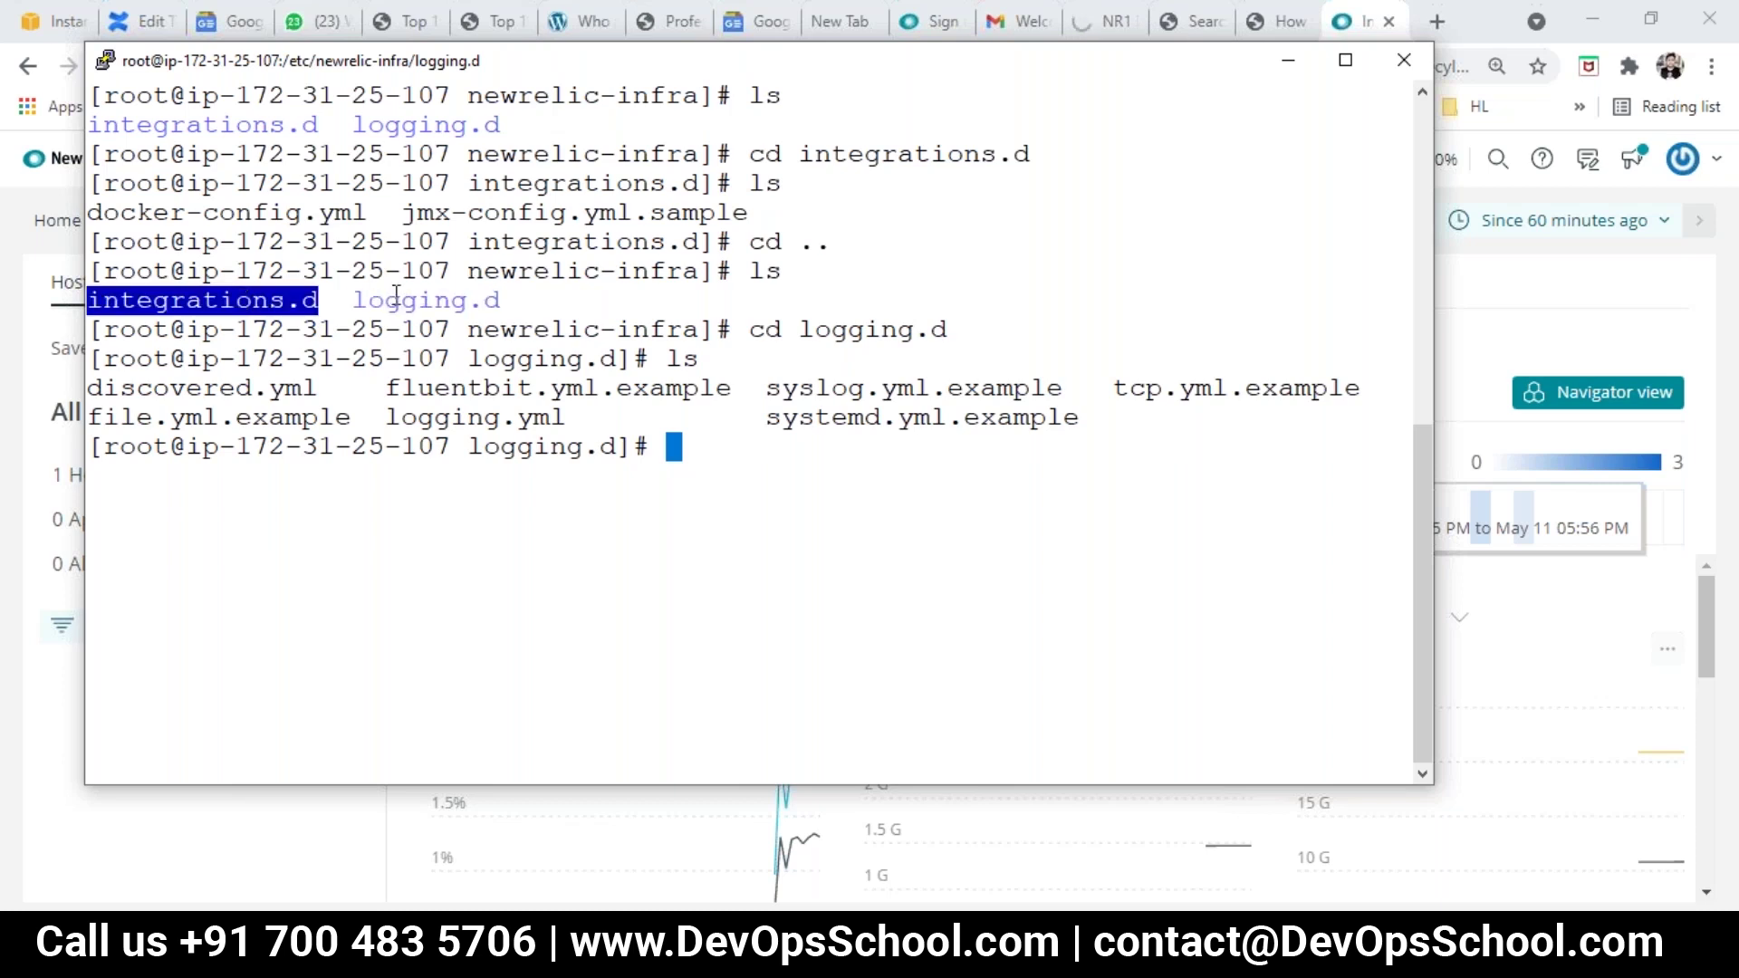
double_click(396, 298)
double_click(193, 302)
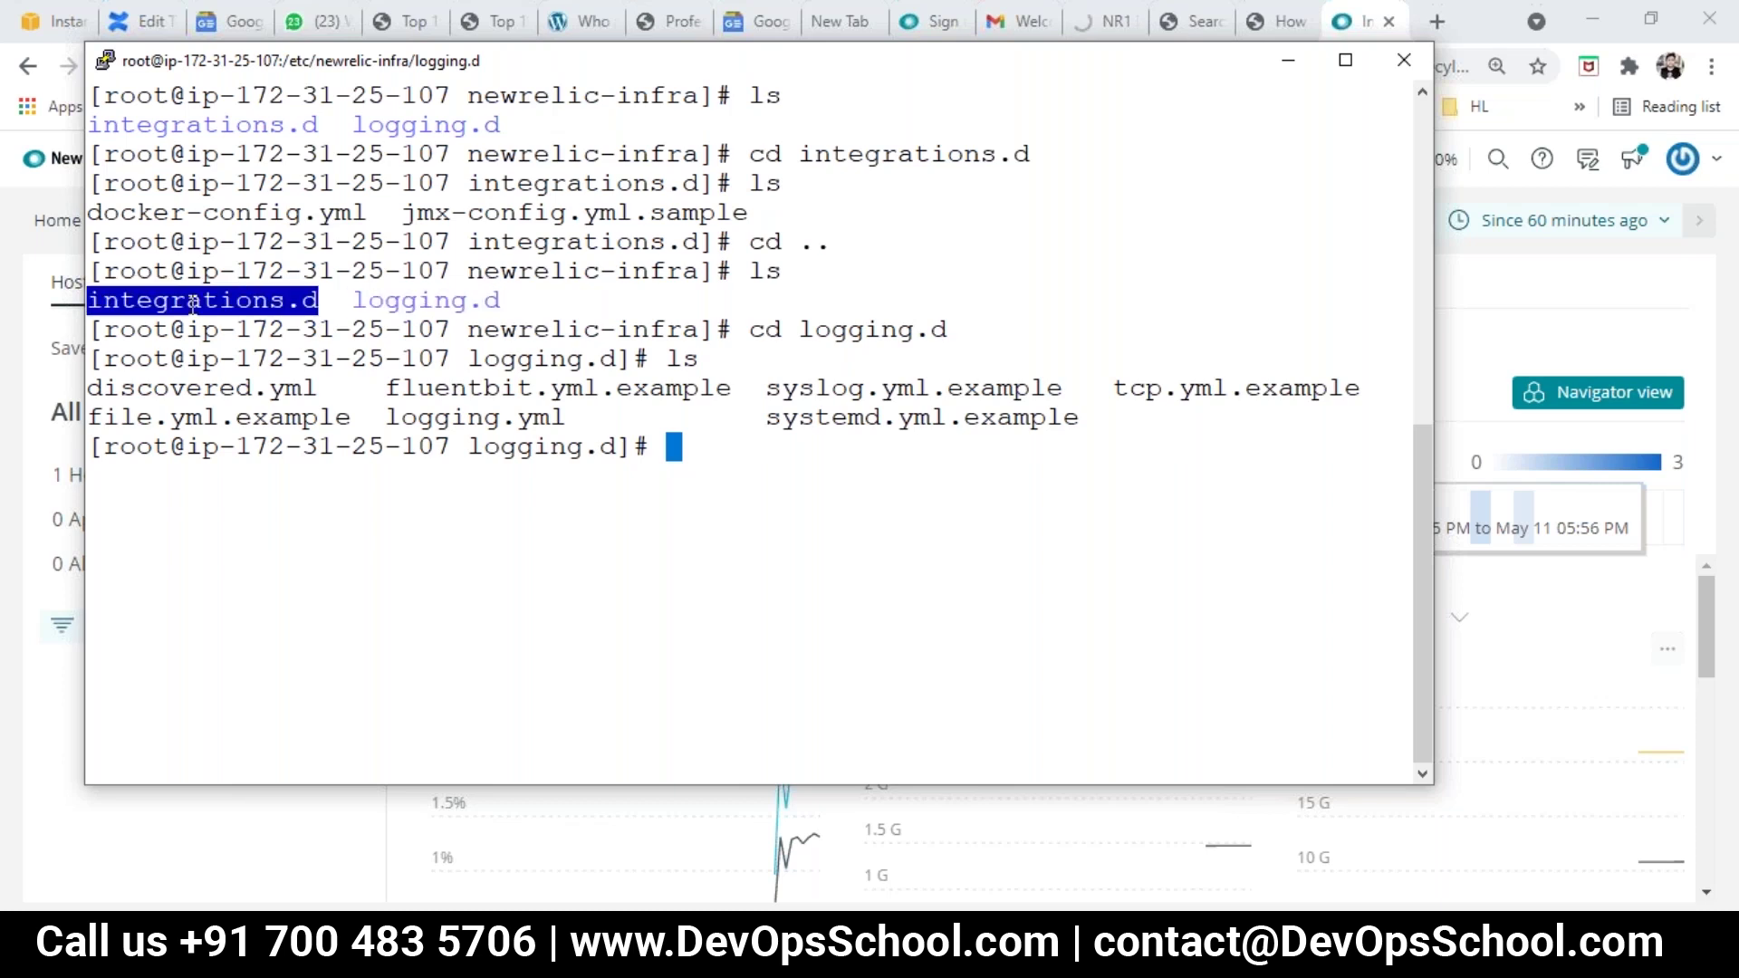
double_click(425, 303)
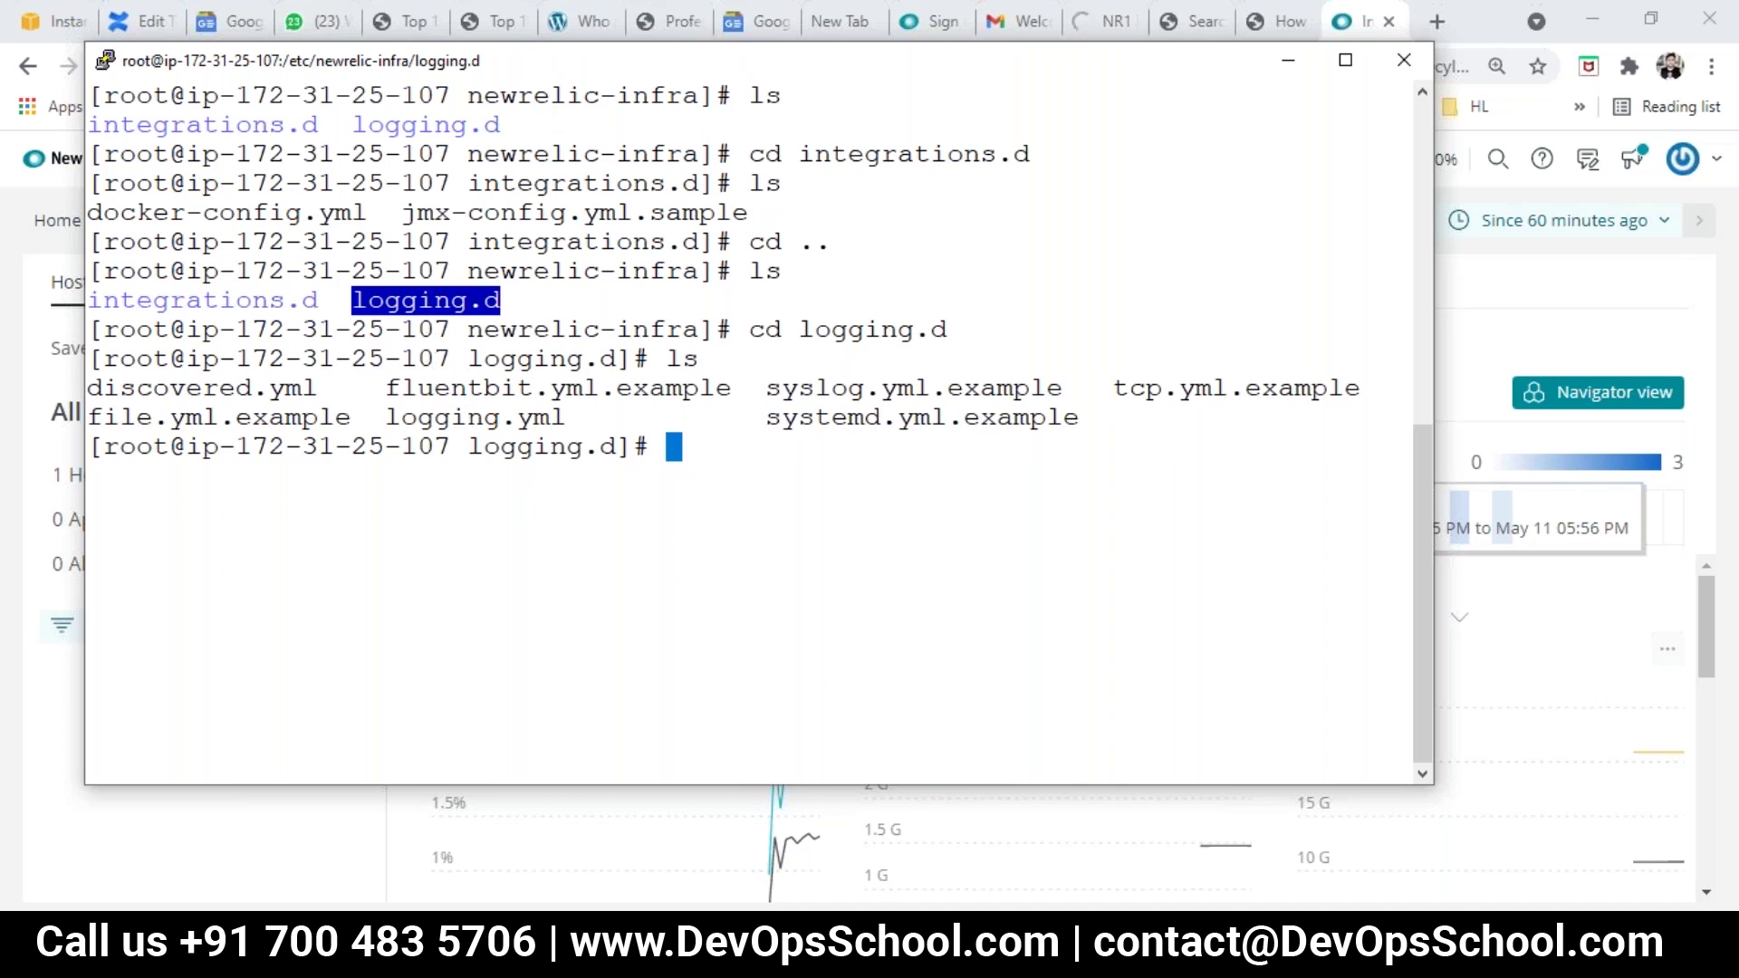
Step: Add blank lines below the link in the Notepad notes
mouse_move(1036, 955)
click(1184, 861)
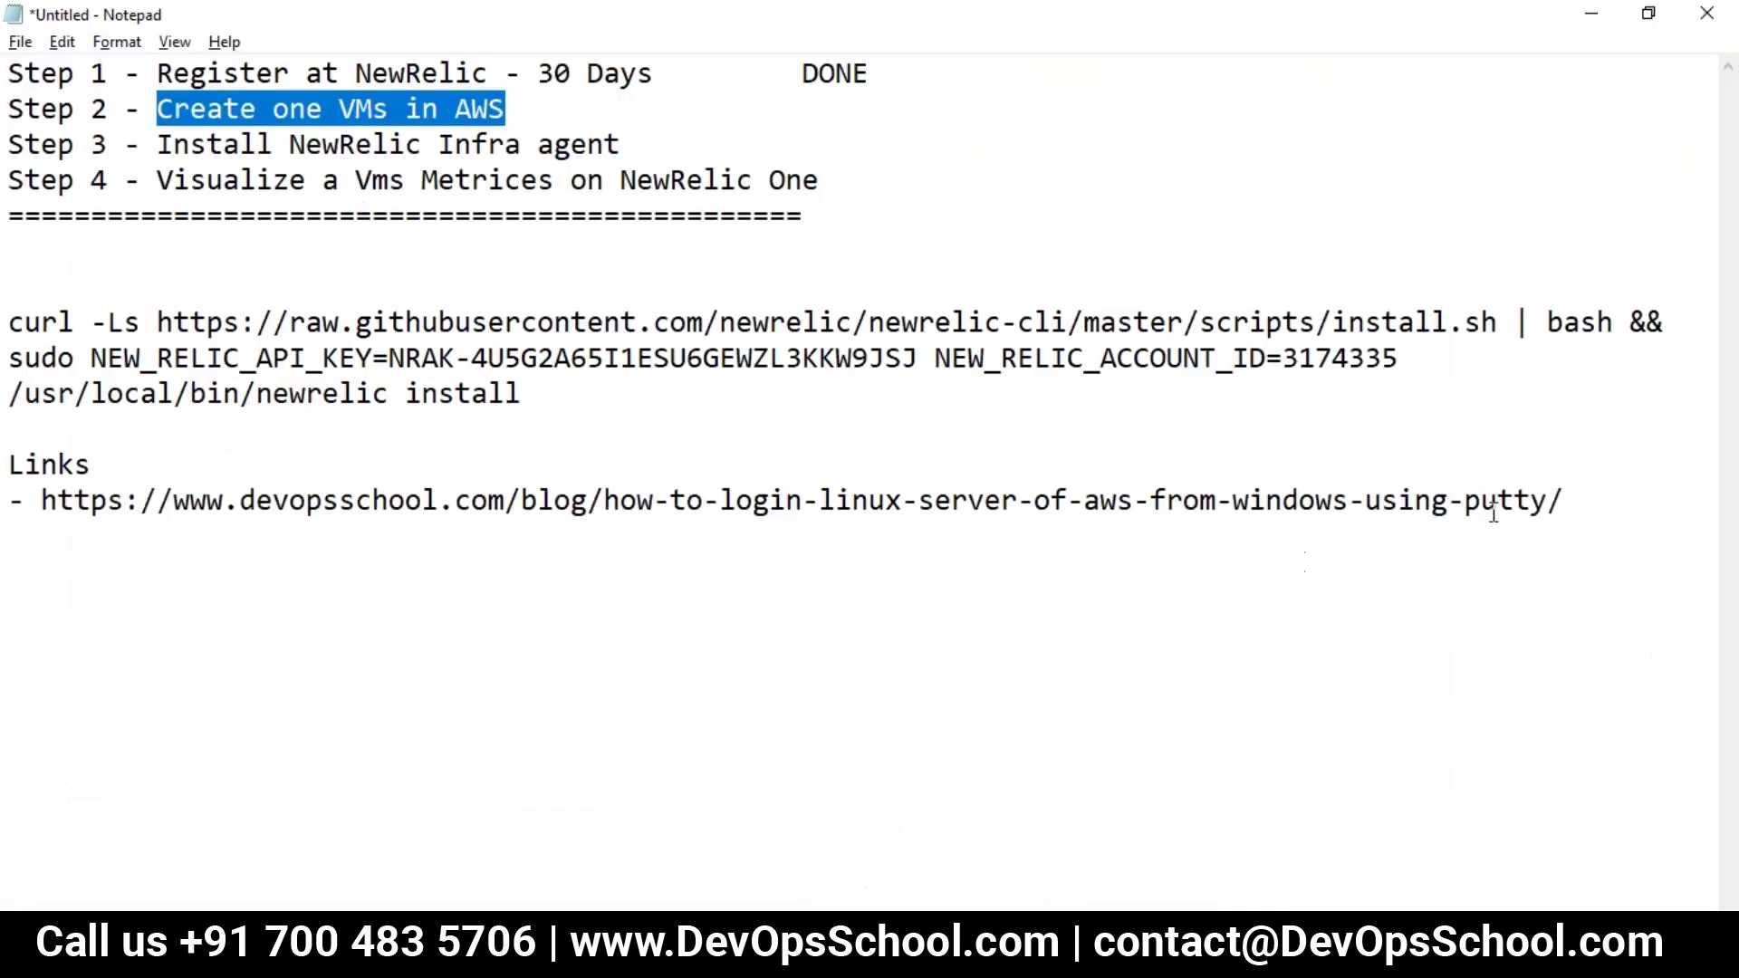
key(ctrl+End)
key(Return)
key(Return)
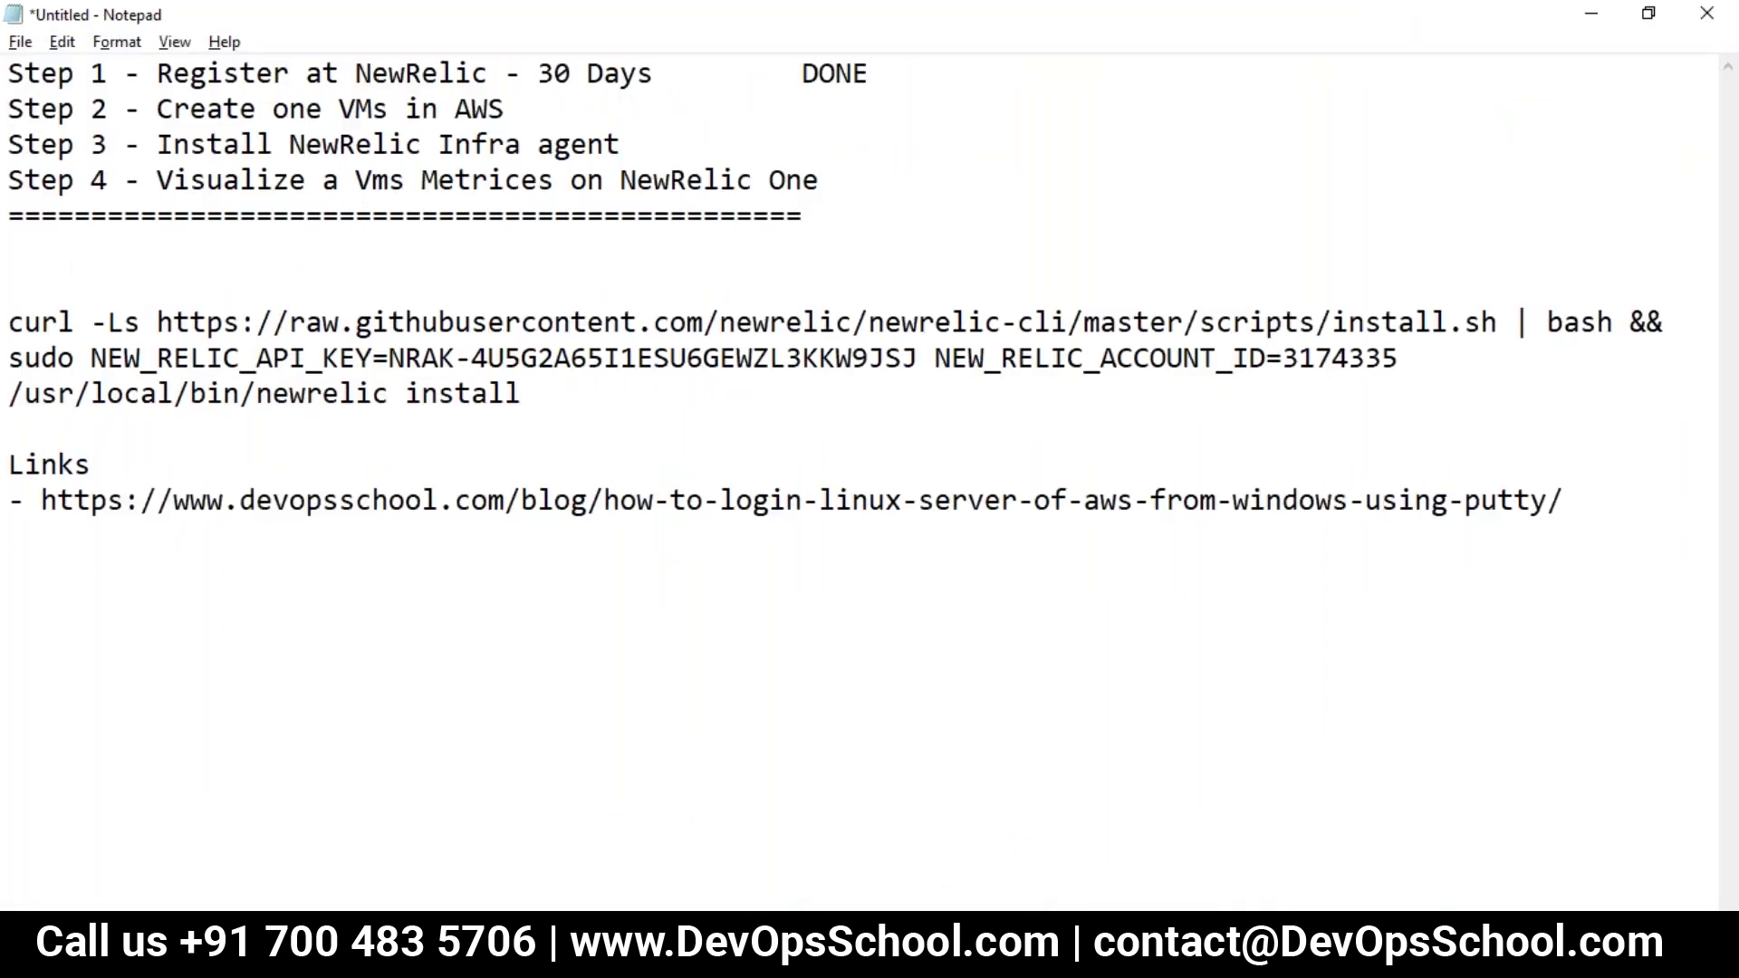
Step: Clear the Paint canvas and draw a thick purple speech bubble containing a blue A
key(alt+Tab)
key(ctrl+a)
key(Delete)
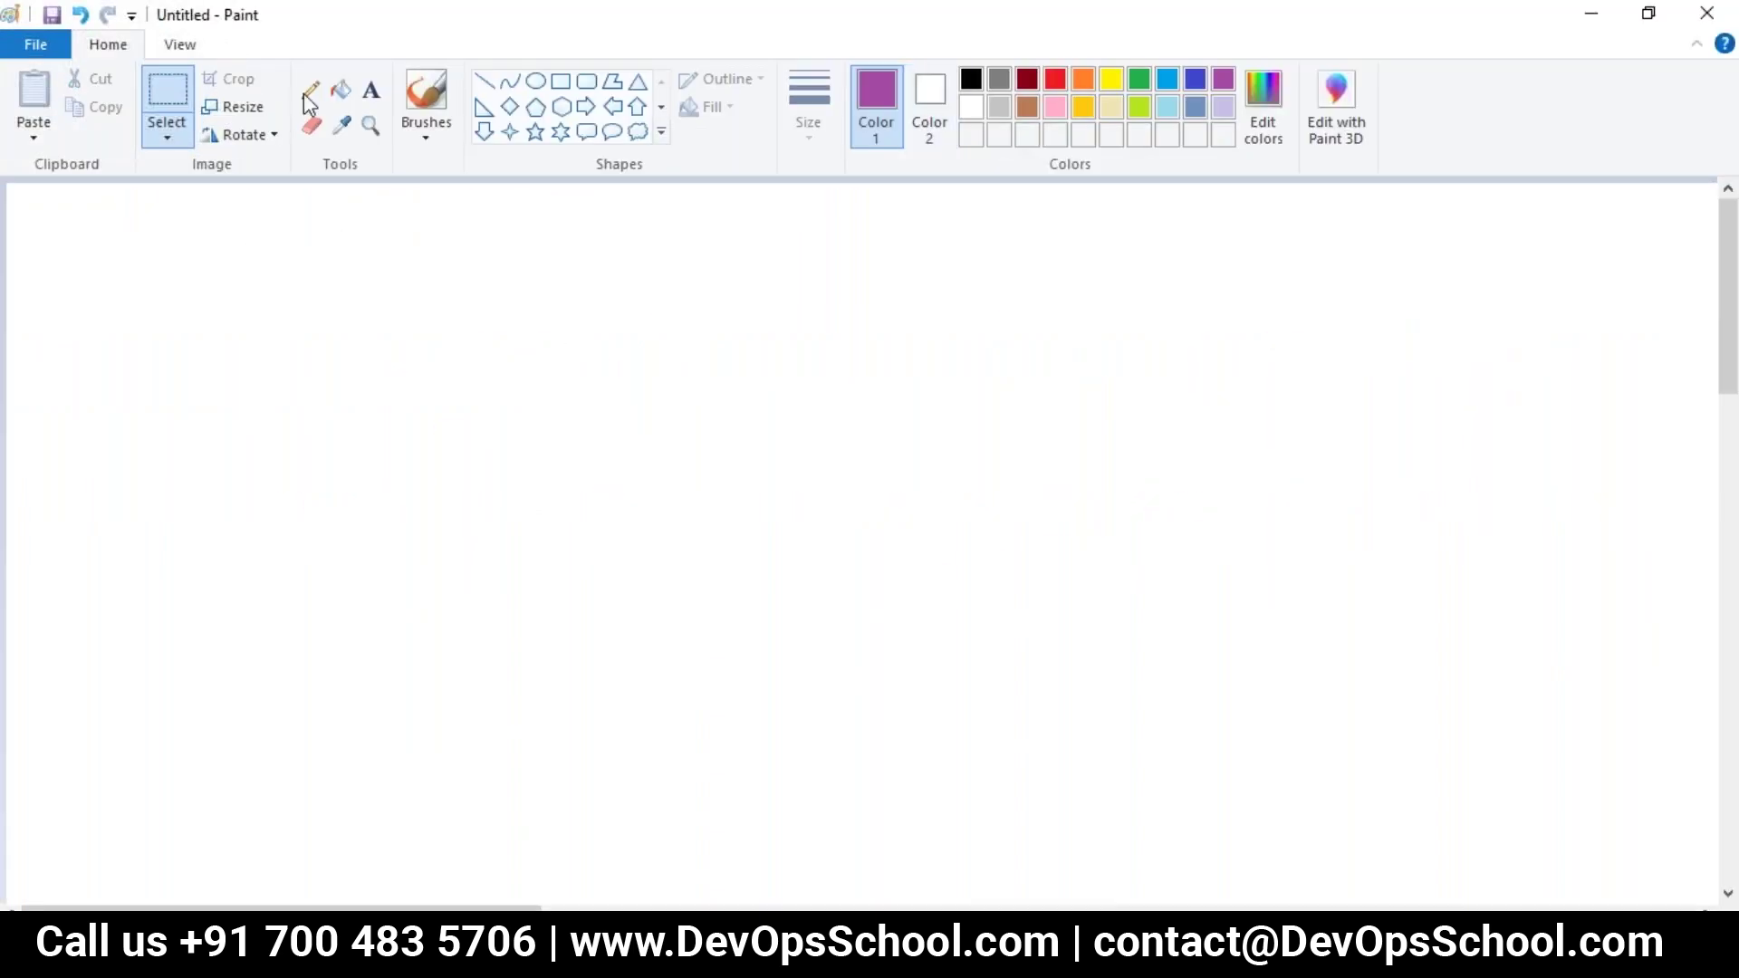
click(310, 90)
click(809, 107)
click(789, 343)
mouse_move(207, 252)
mouse_down()
mouse_move(170, 683)
mouse_move(575, 268)
mouse_move(245, 206)
mouse_move(172, 223)
mouse_up()
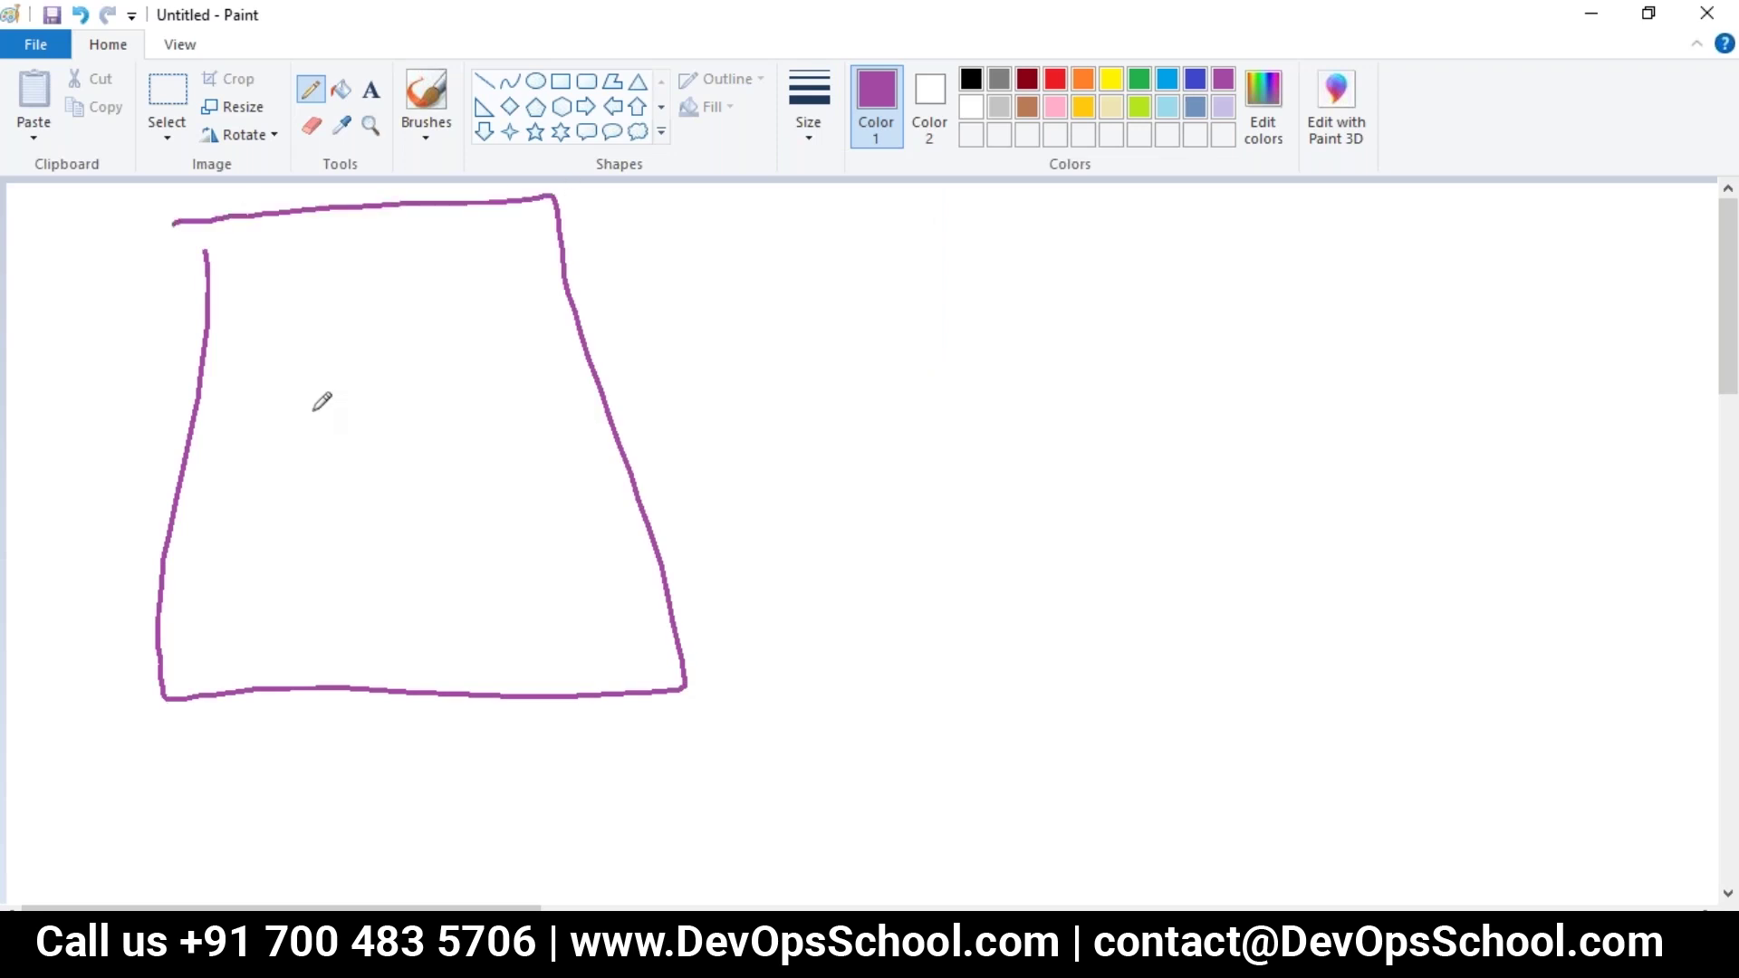
drag(232, 623, 338, 652)
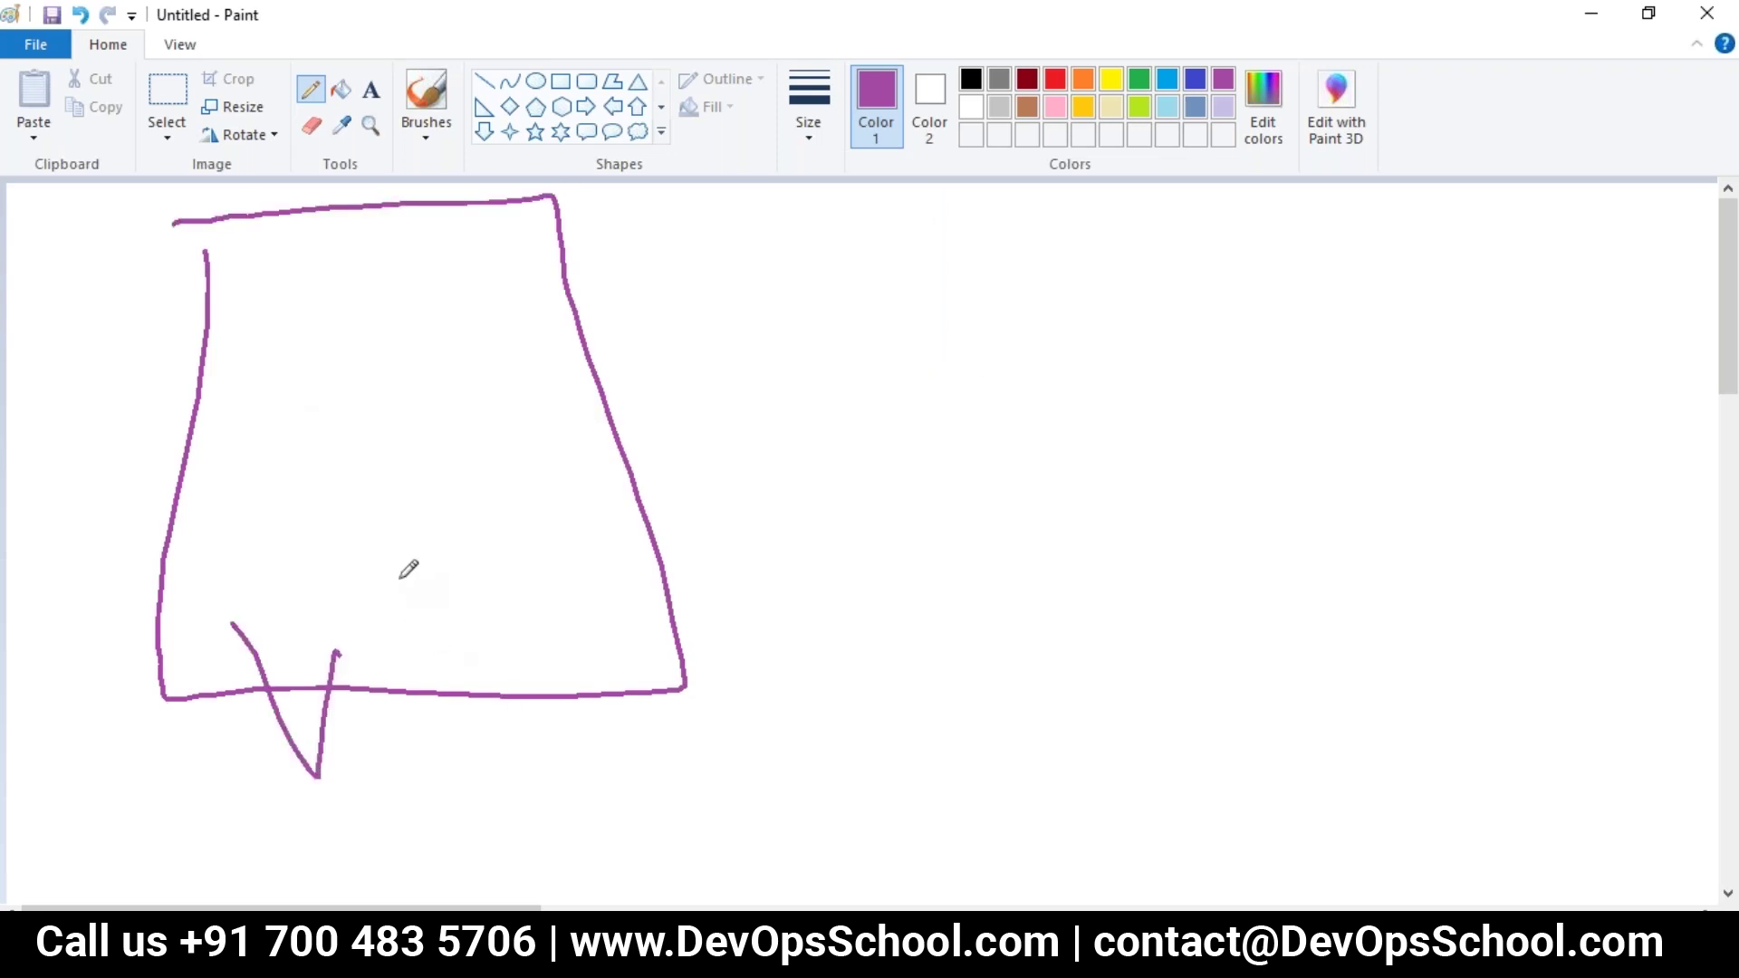
click(1168, 79)
mouse_move(387, 593)
mouse_down()
mouse_move(396, 656)
mouse_move(459, 604)
mouse_up()
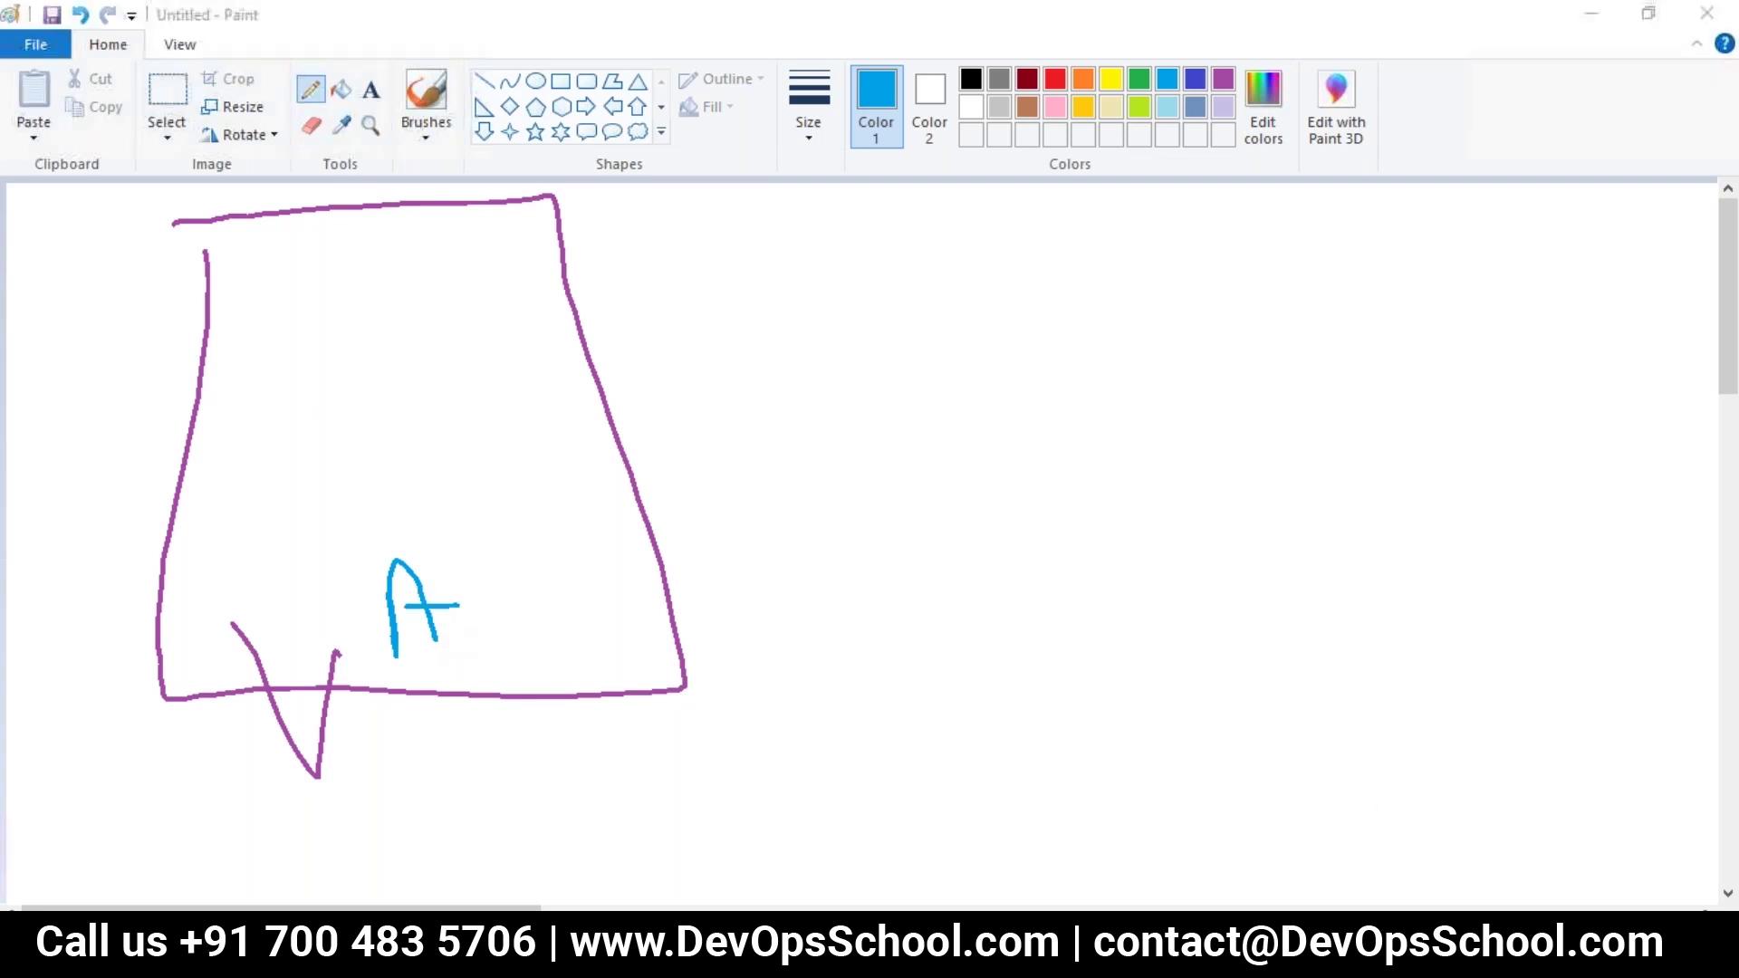
Step: Run 'ps -eaf | grep new' to recheck the New Relic agent processes
text(ps -eaf | grep newr)
key(BackSpace)
key(BackSpace)
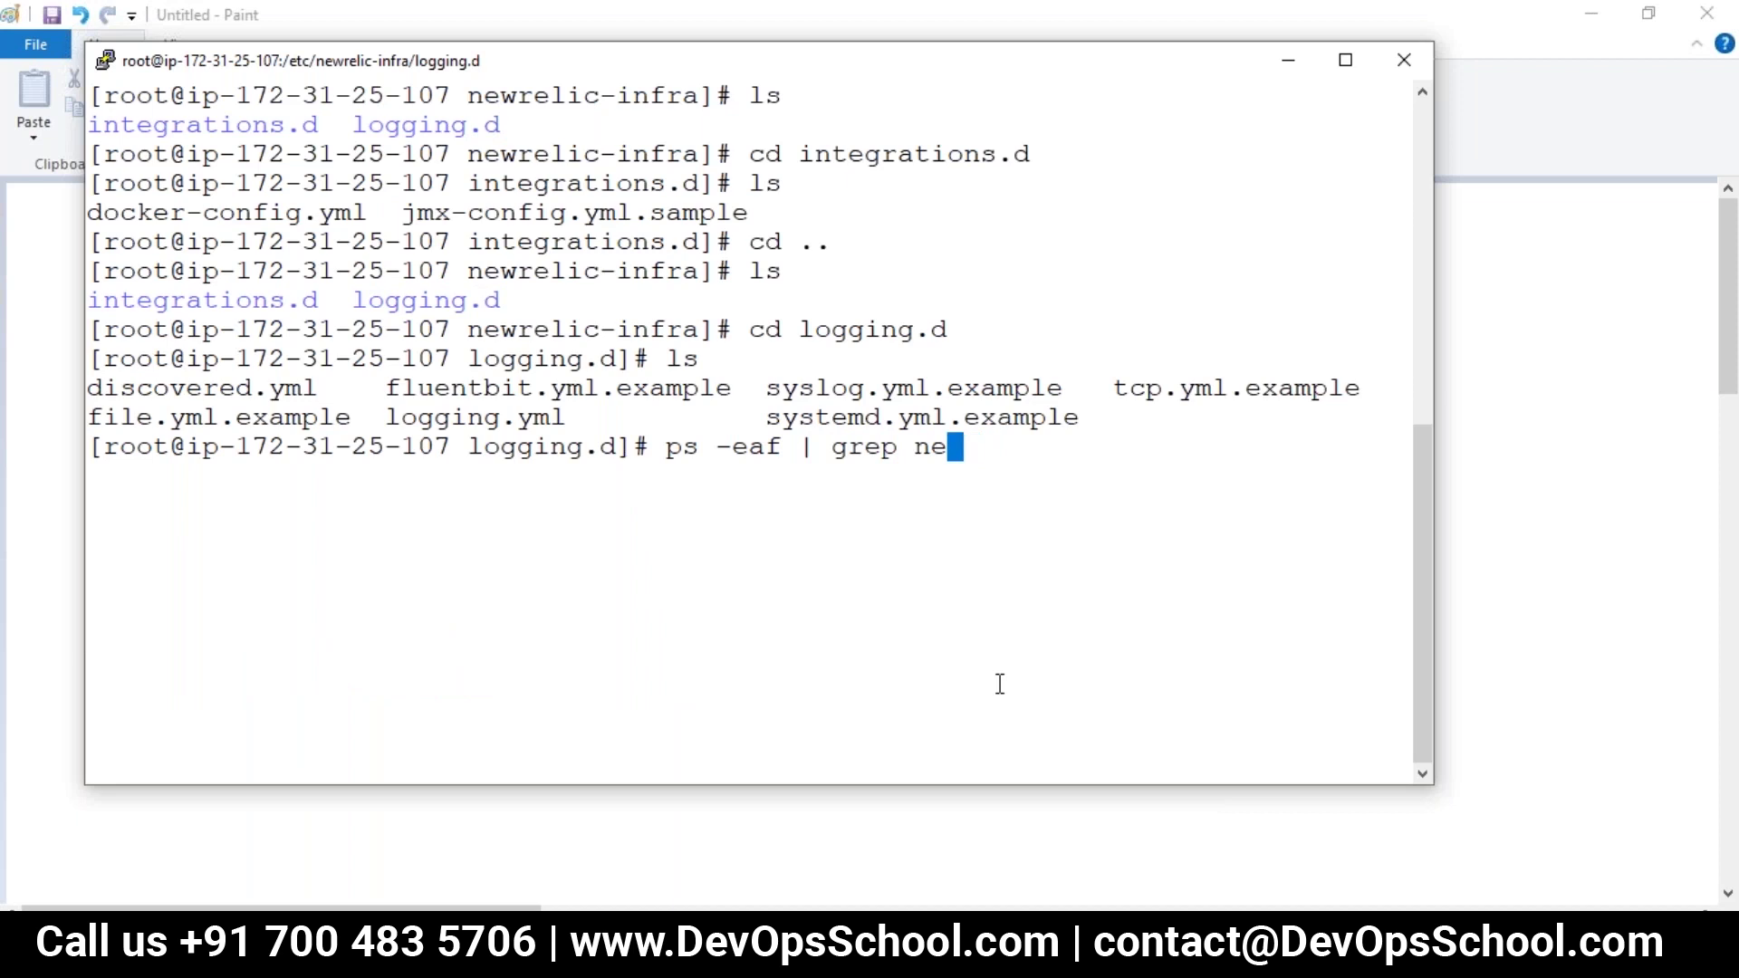
text(w)
key(Return)
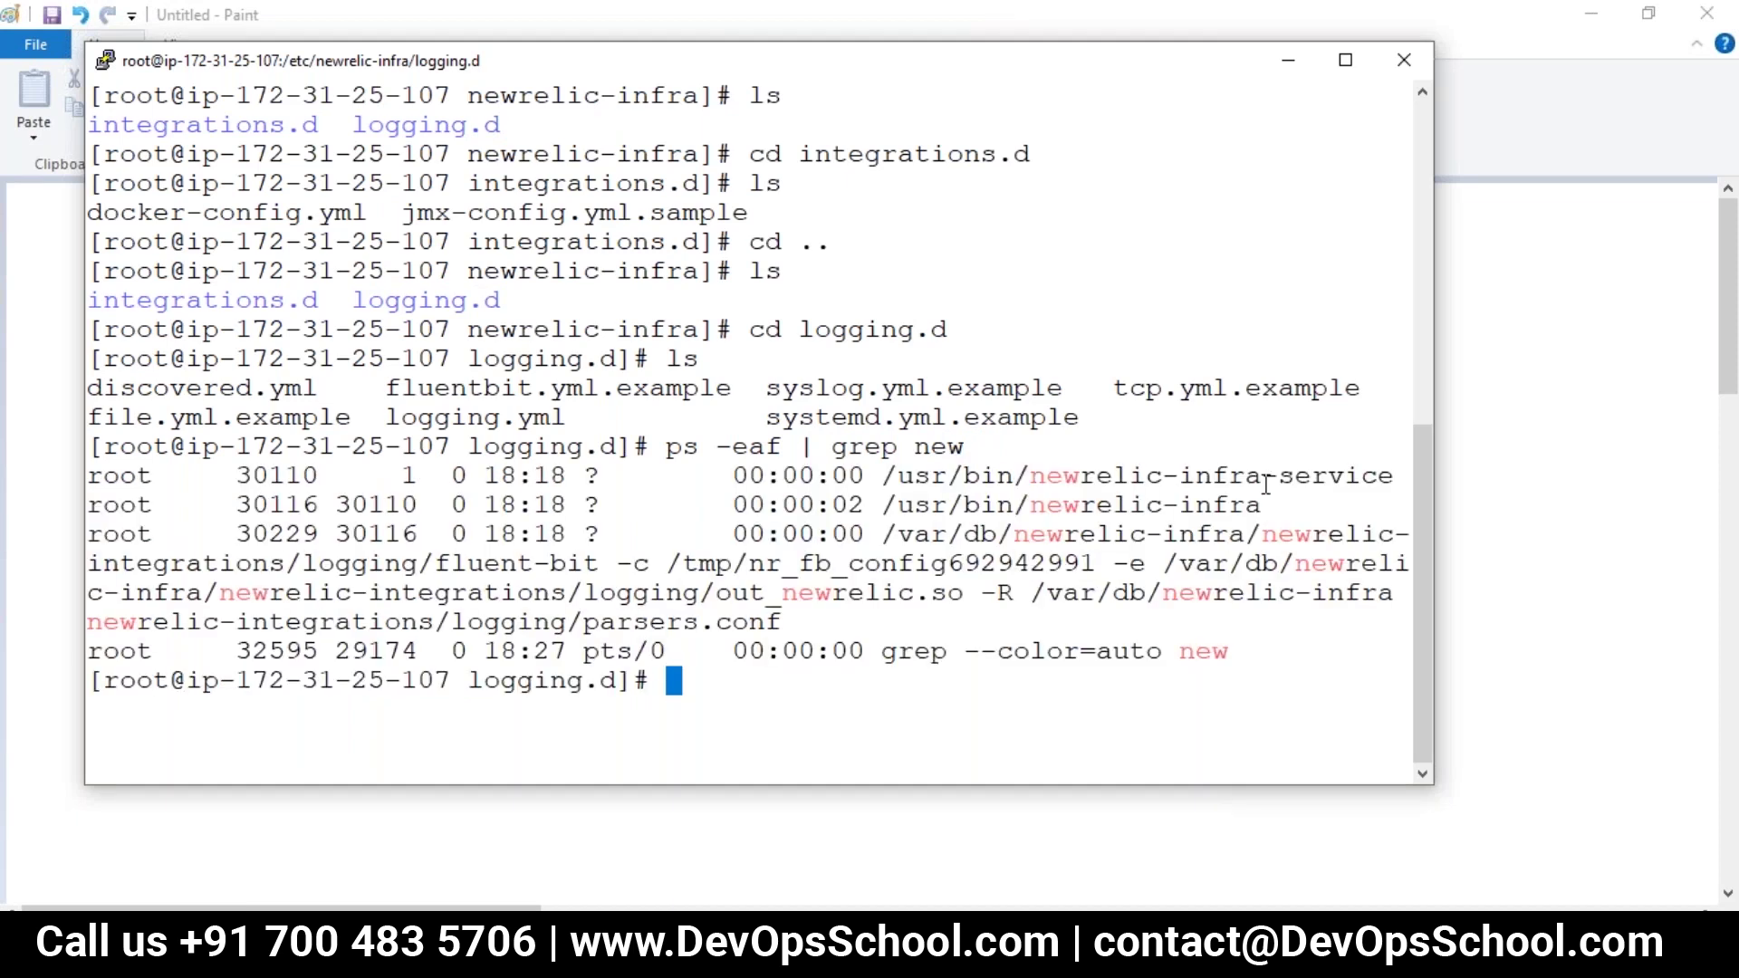